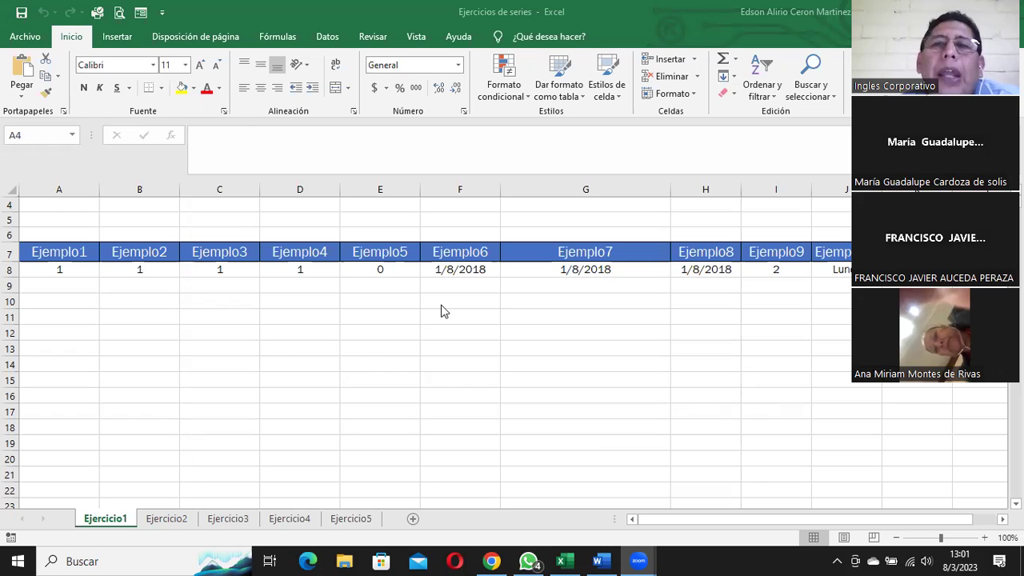
Step: Enter the starting value 1 in cell C12 of the Ejercicio1 sheet for a trial series
click(59, 270)
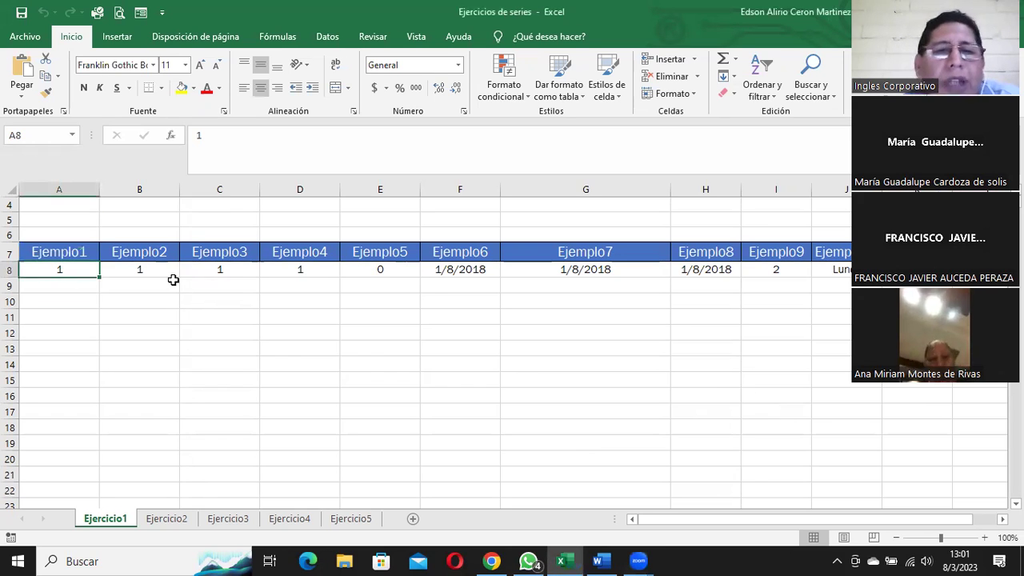
click(241, 330)
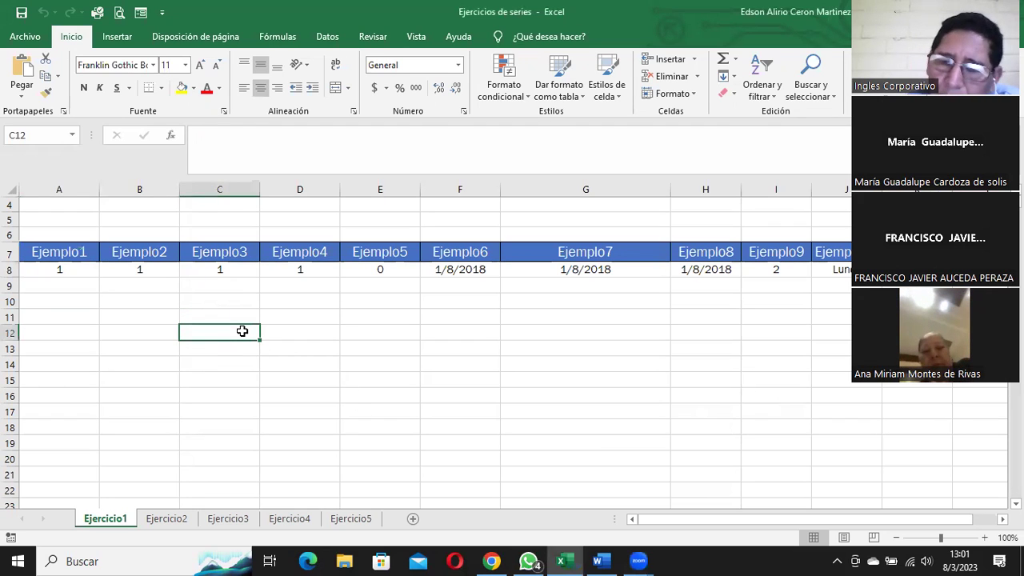
text(=()
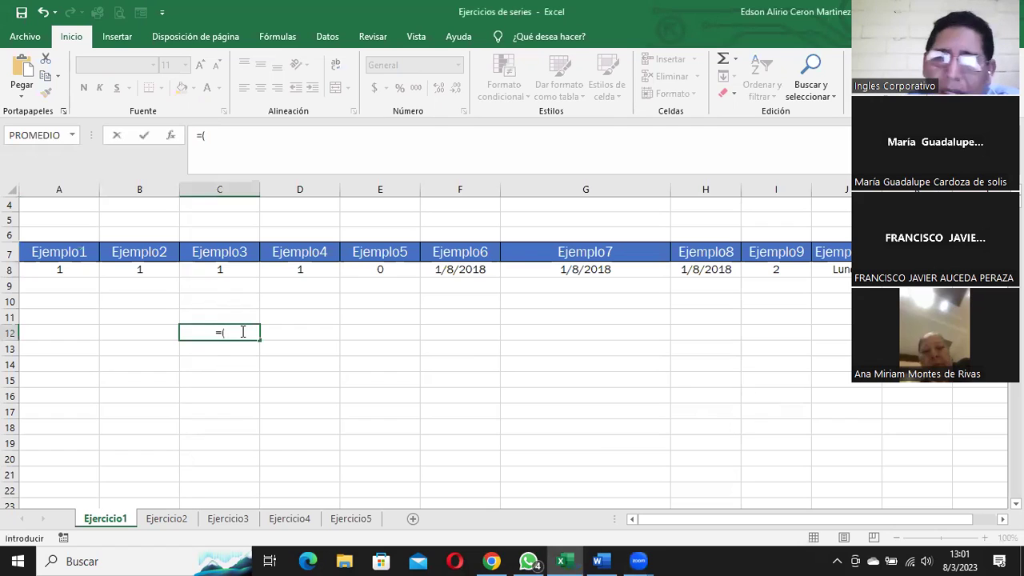
key(Escape)
text(1+=)
key(BackSpace)
key(BackSpace)
key(BackSpace)
key(Return)
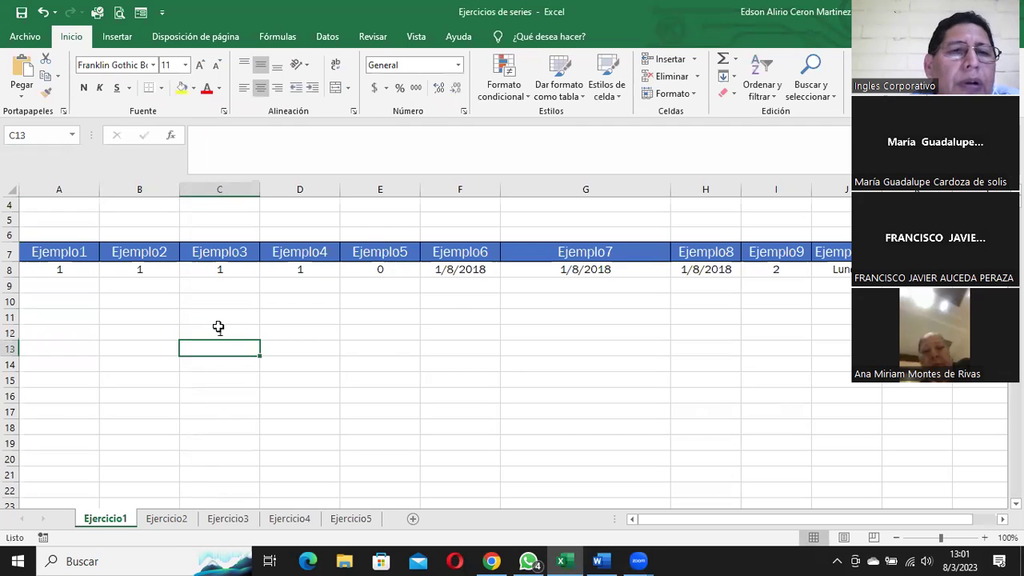
Step: Enter the formula =(C12+1) in cell C13 and fill it down to C18
text(?)
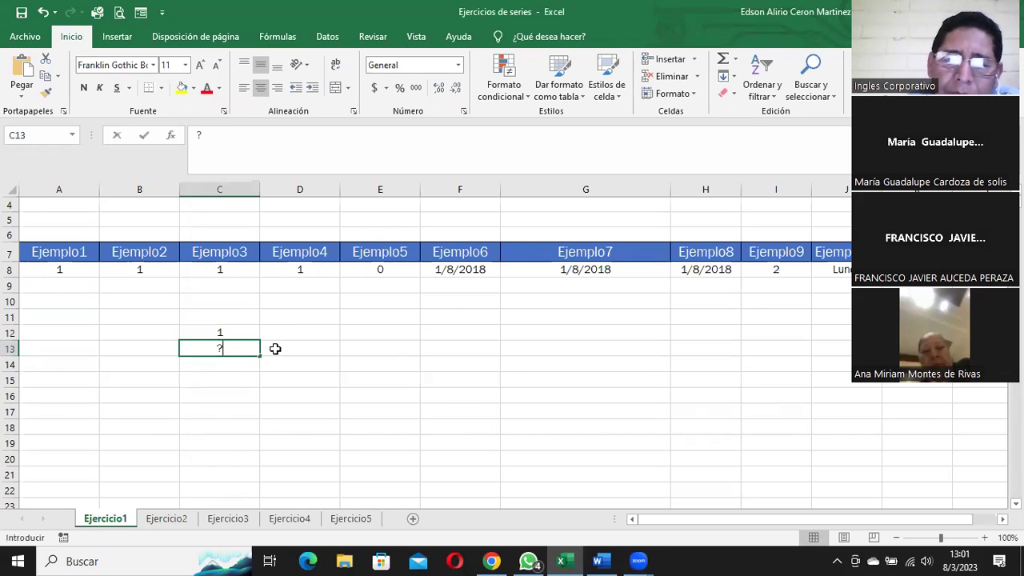
text())
key(BackSpace)
key(BackSpace)
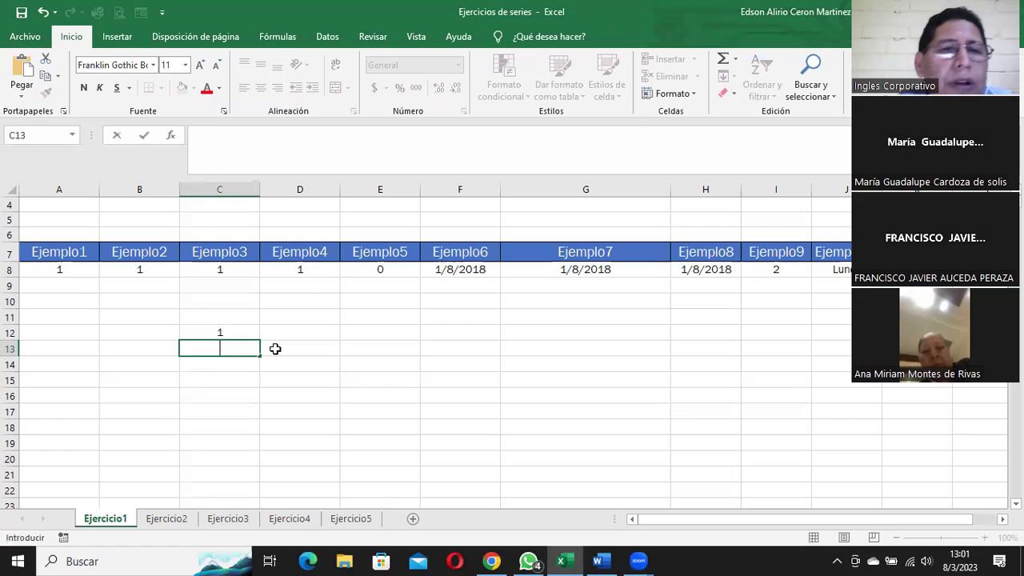
text(=()
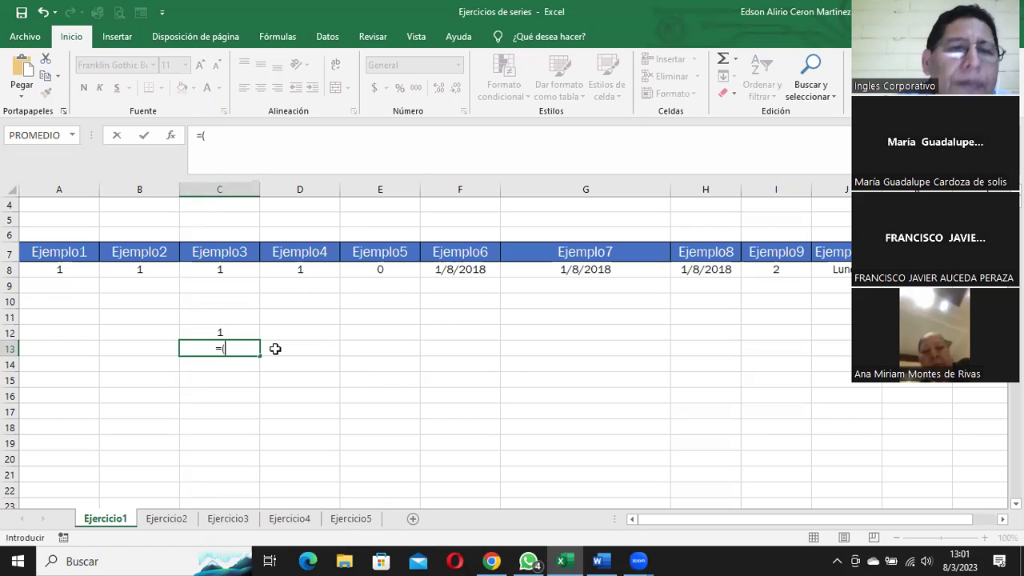
click(220, 330)
text(+1))
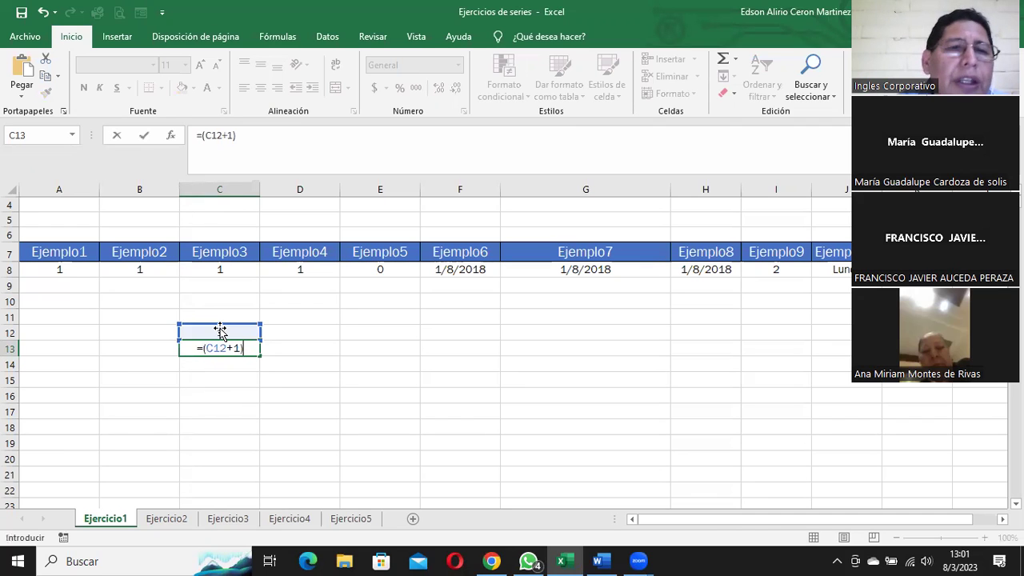
key(Return)
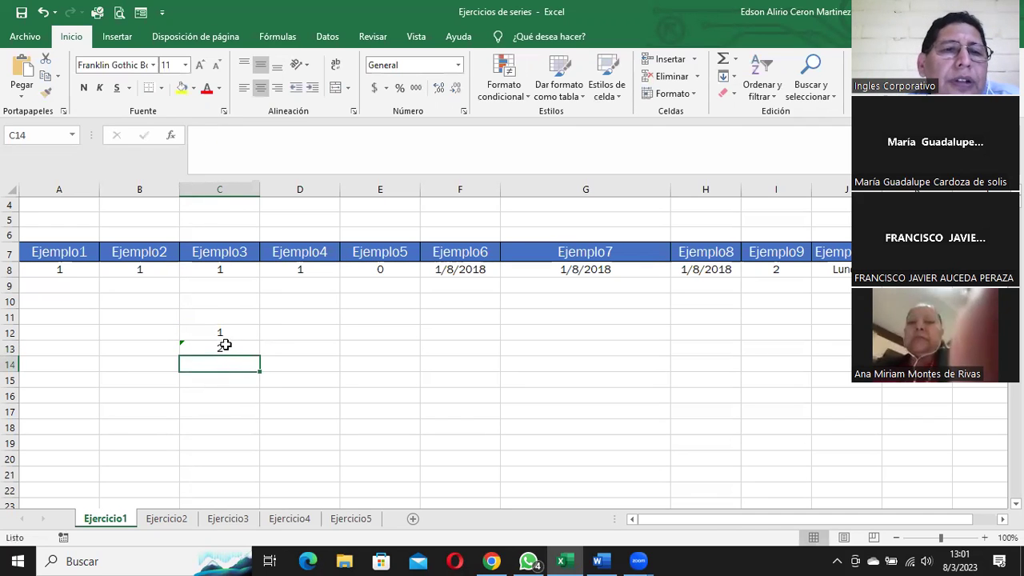
click(224, 345)
drag(259, 356, 263, 434)
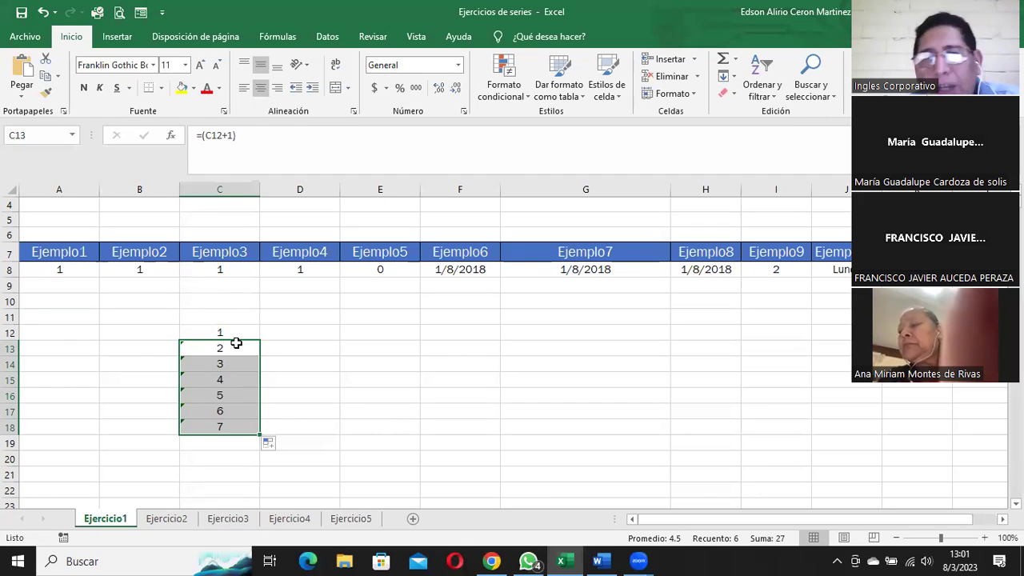
Step: Clear the whole trial series in cells C12:C18
drag(232, 334, 251, 419)
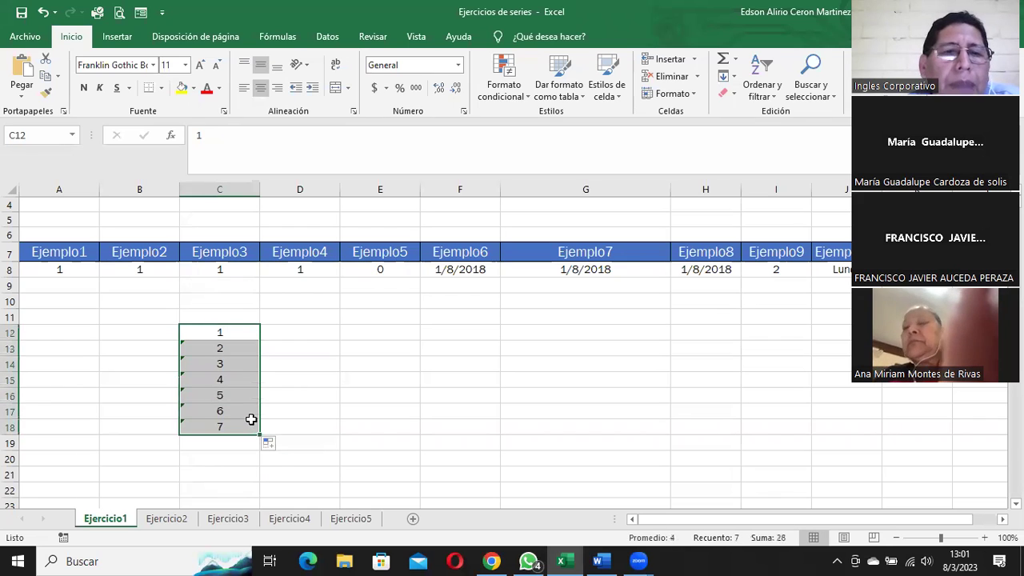
key(Delete)
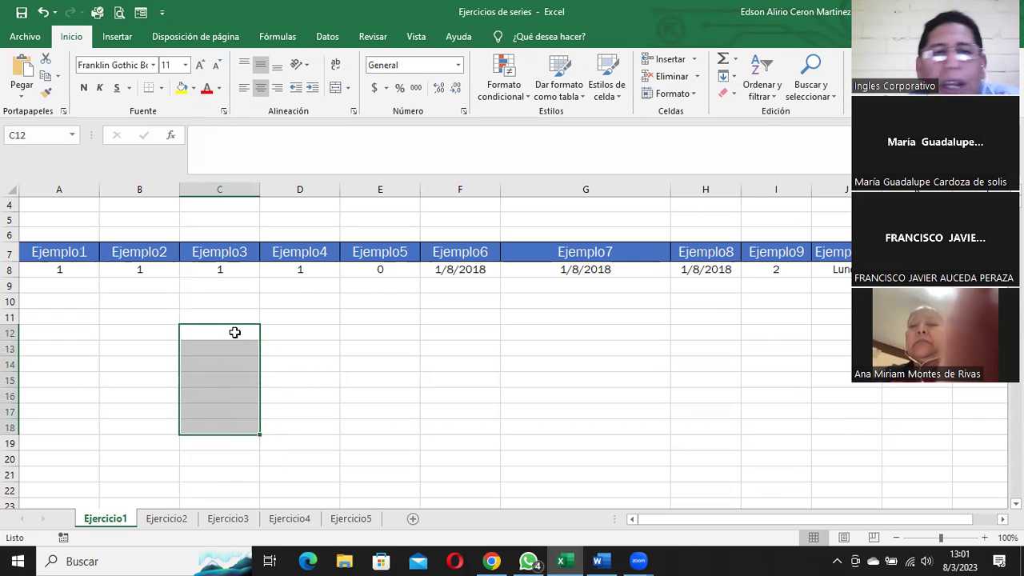
click(304, 320)
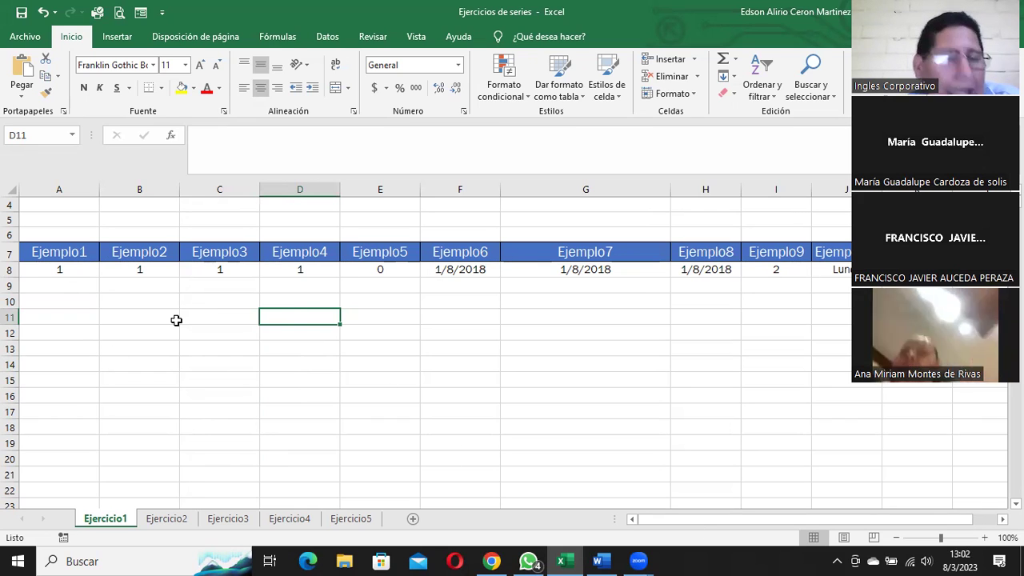
Step: Fill the Ejemplo1 value from A8 down to A19 and clear the copies in A9:A19
click(78, 271)
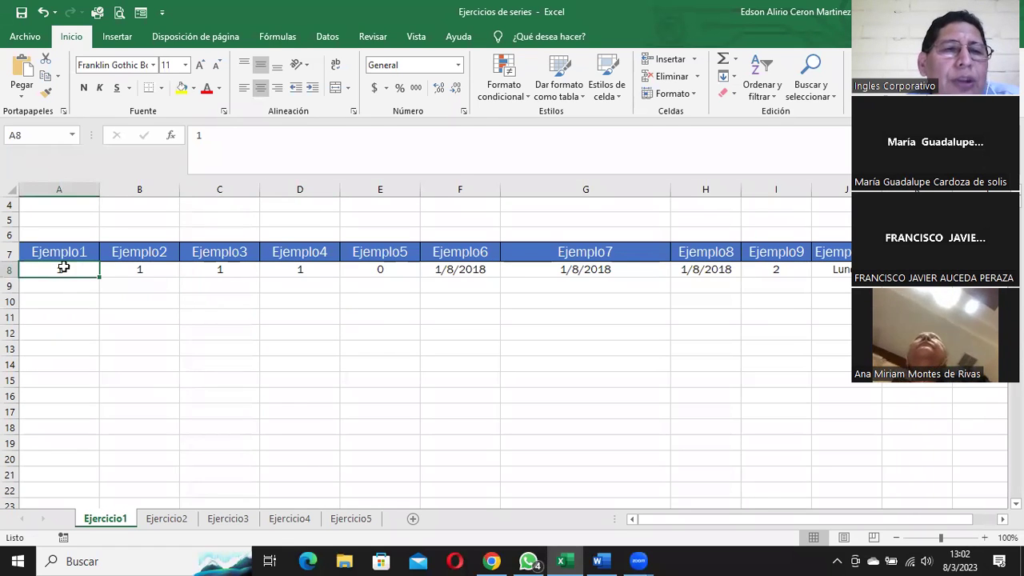
drag(99, 278, 103, 450)
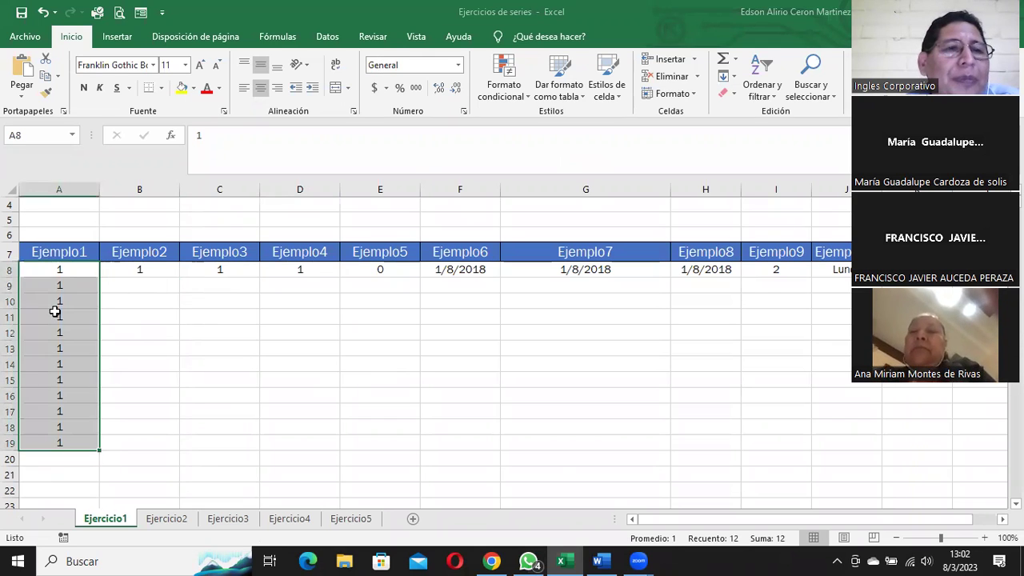
click(64, 270)
drag(67, 292, 73, 443)
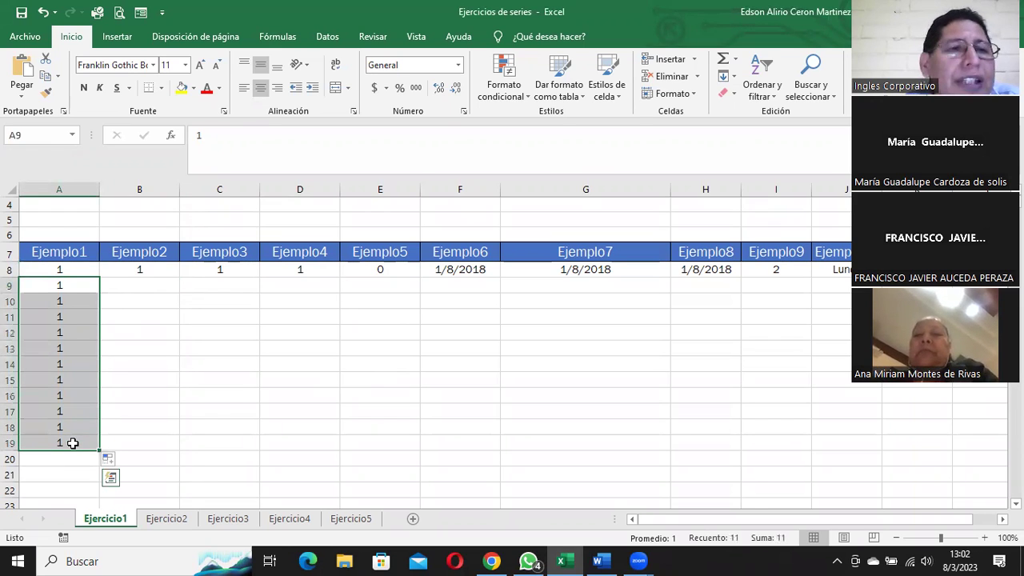
key(Delete)
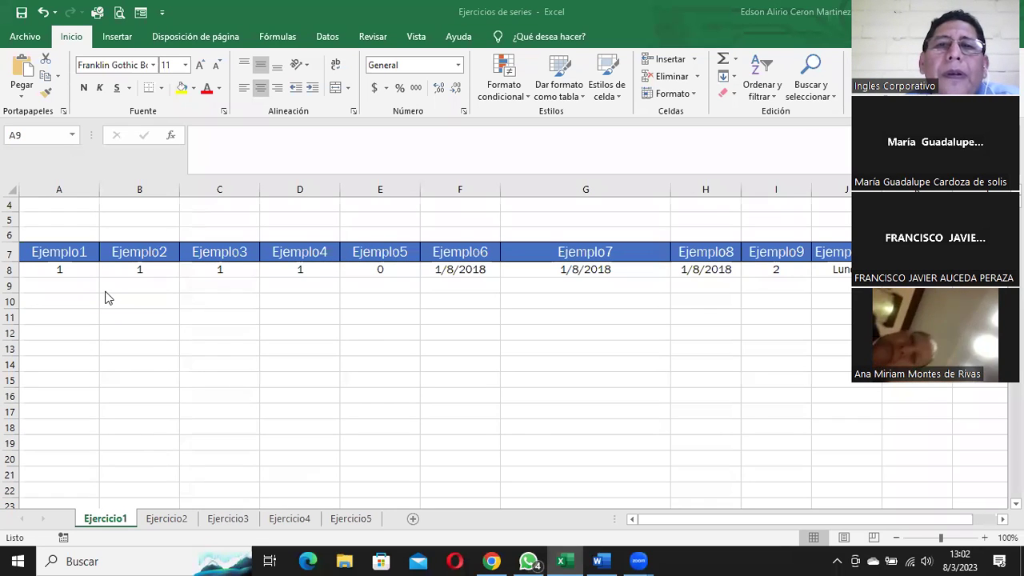
Step: Fill the Ejemplo1 value from A8 down to A17, extending the fill to A18 and A19
click(69, 268)
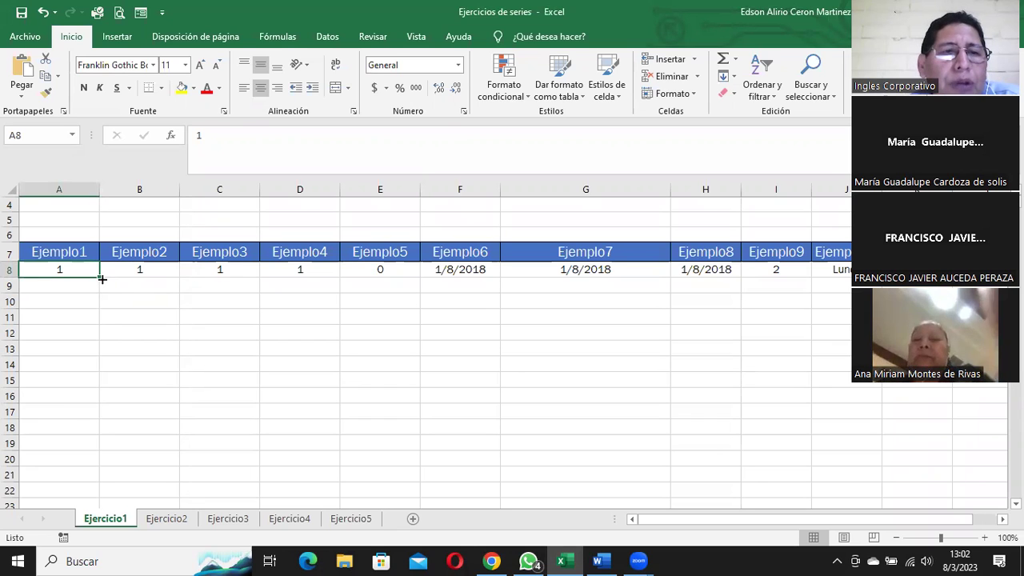
drag(100, 276, 106, 414)
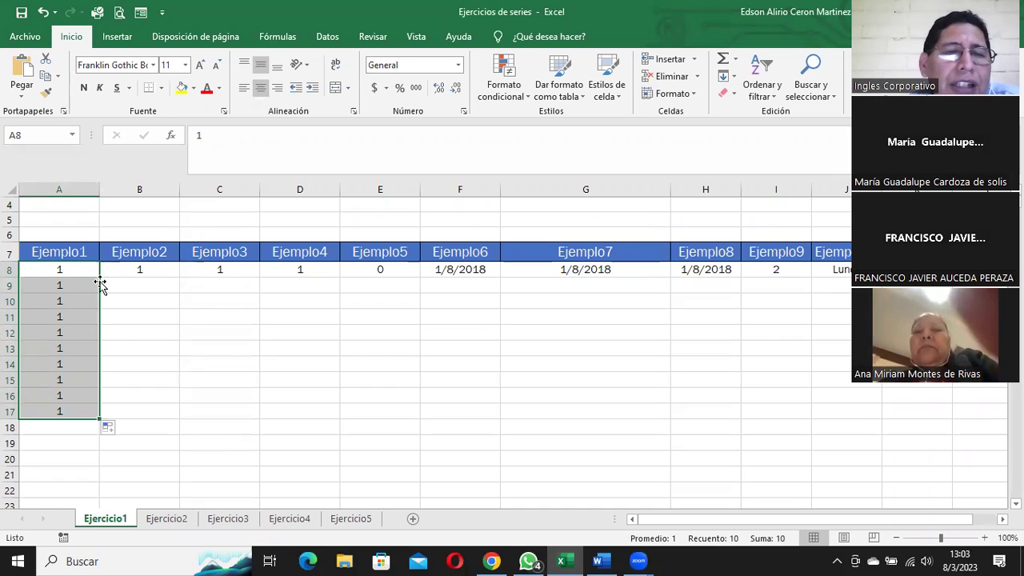
click(145, 314)
click(89, 270)
drag(100, 277, 117, 432)
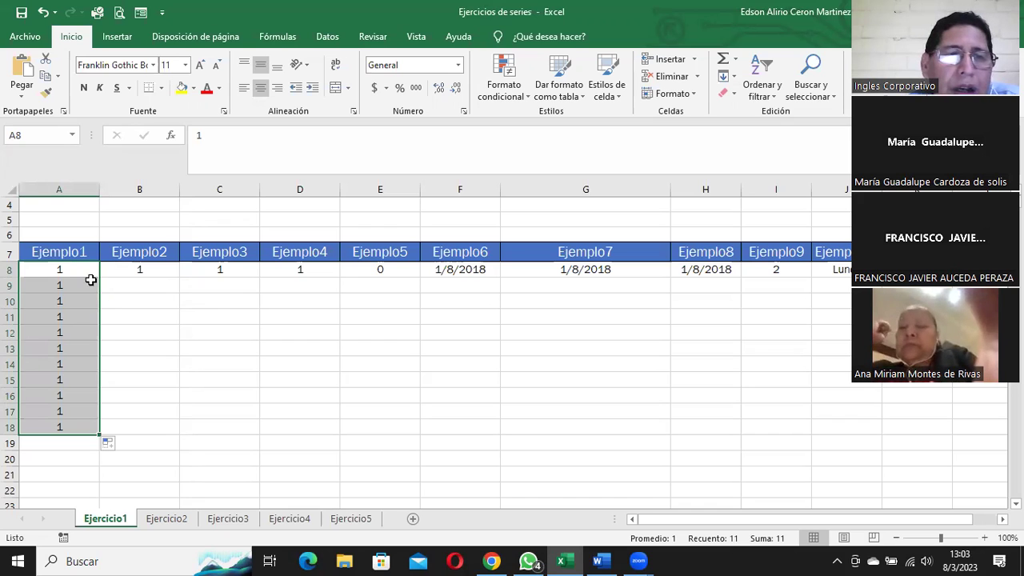
click(88, 271)
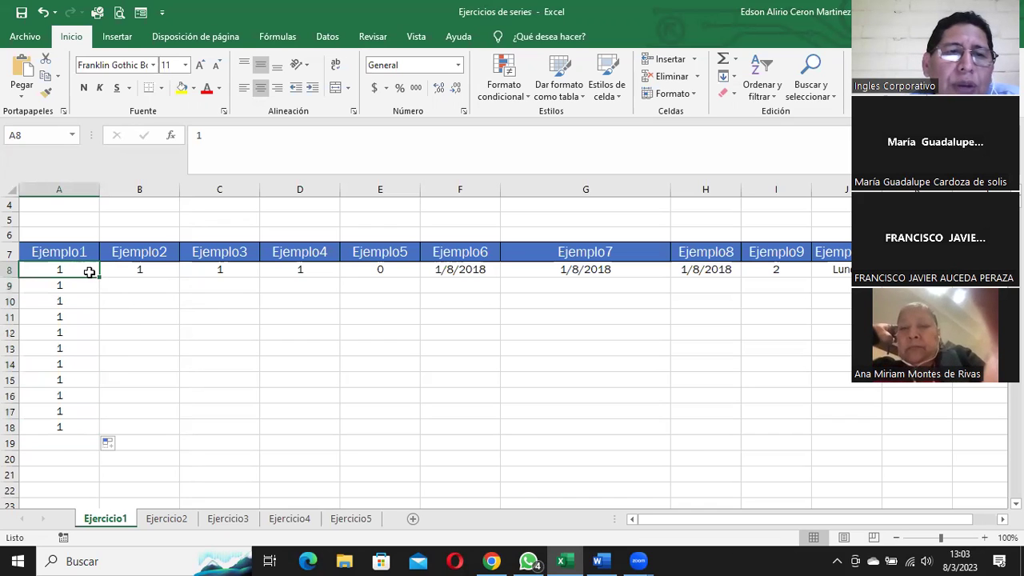
drag(101, 278, 103, 448)
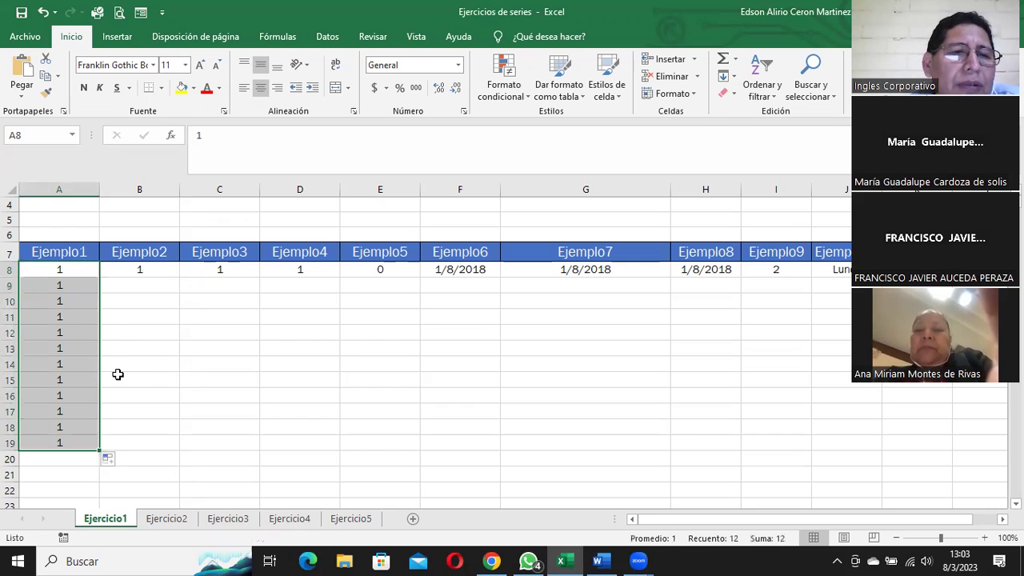
Step: Review the direction, type, increment and limit options of the Series fill for B8, and close them without filling
click(152, 269)
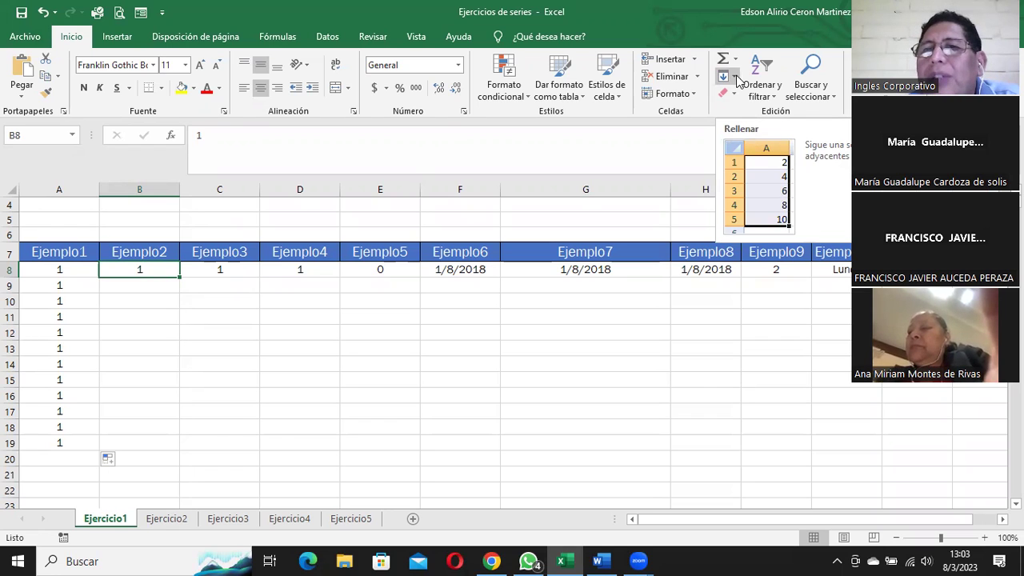
click(734, 77)
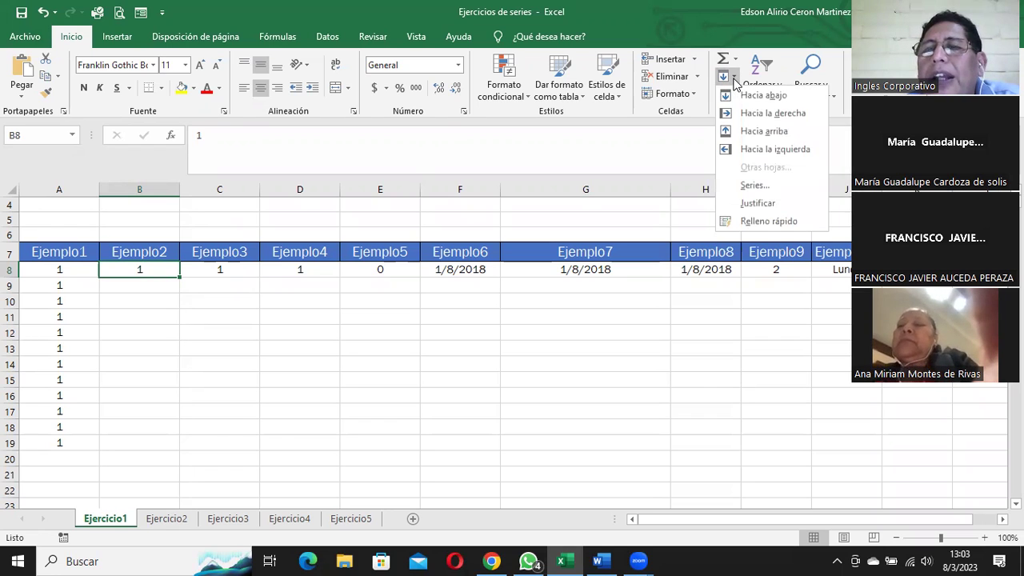
click(765, 184)
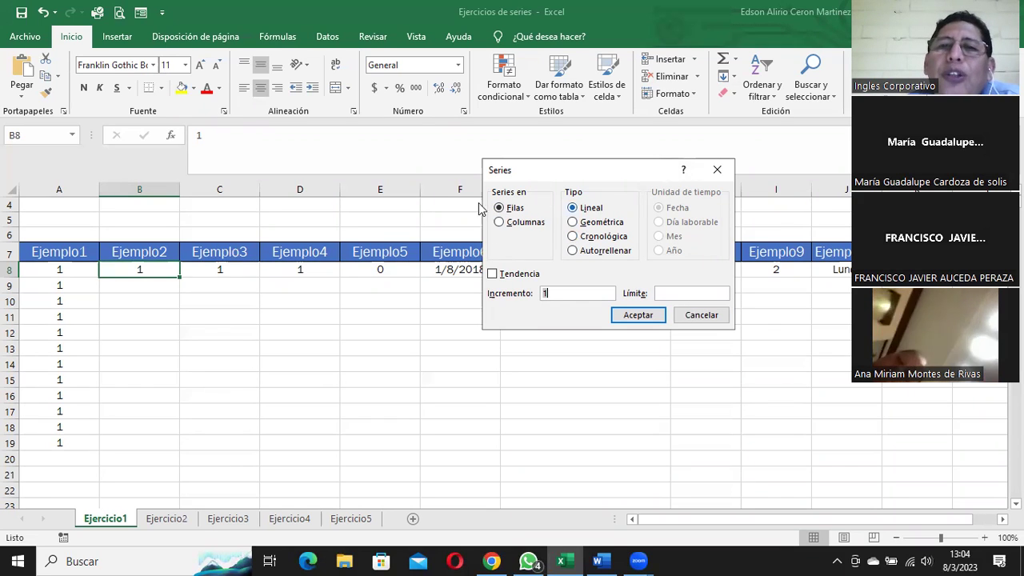
drag(704, 315, 586, 322)
key(Escape)
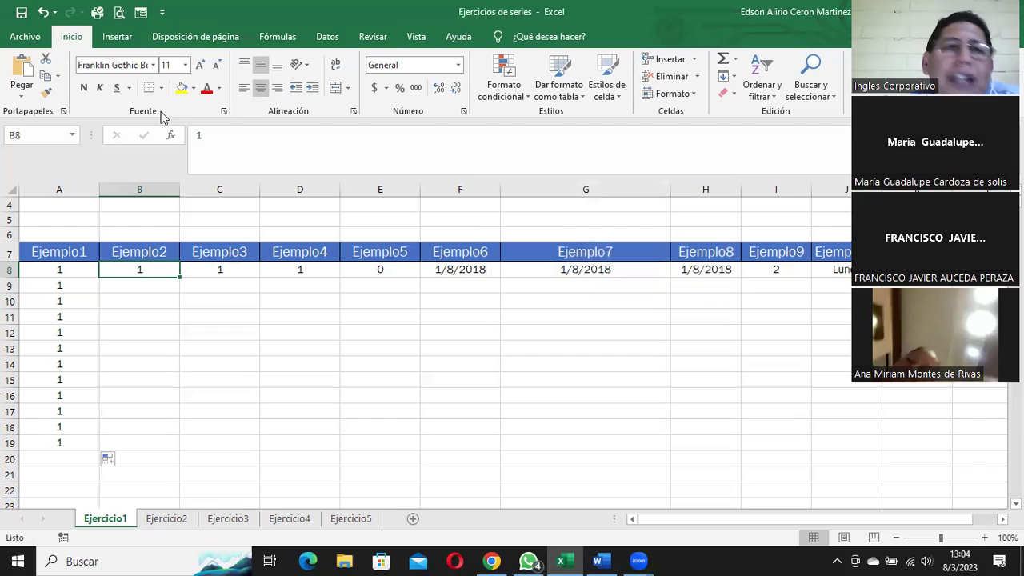
click(732, 78)
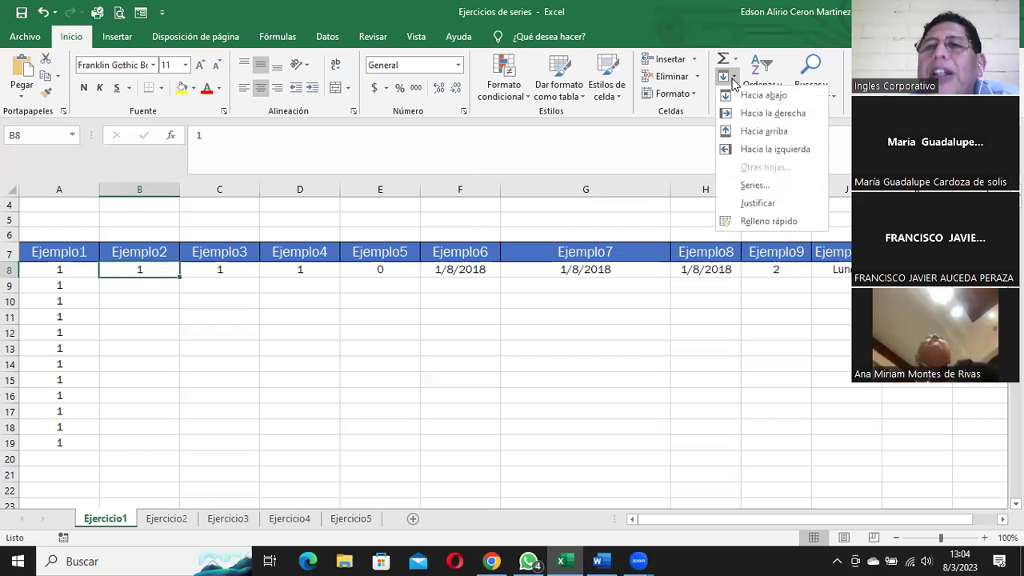
click(755, 187)
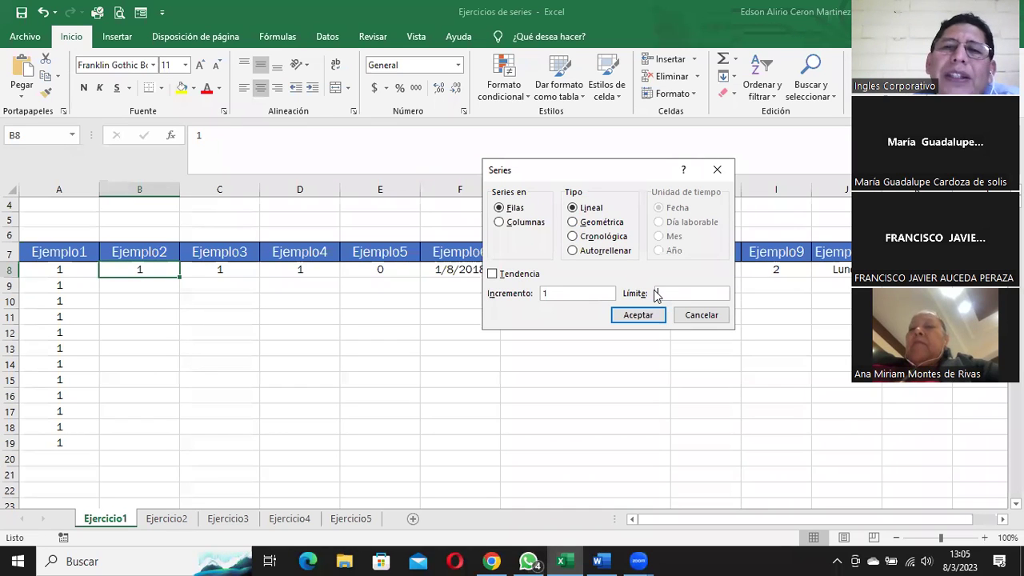
click(697, 315)
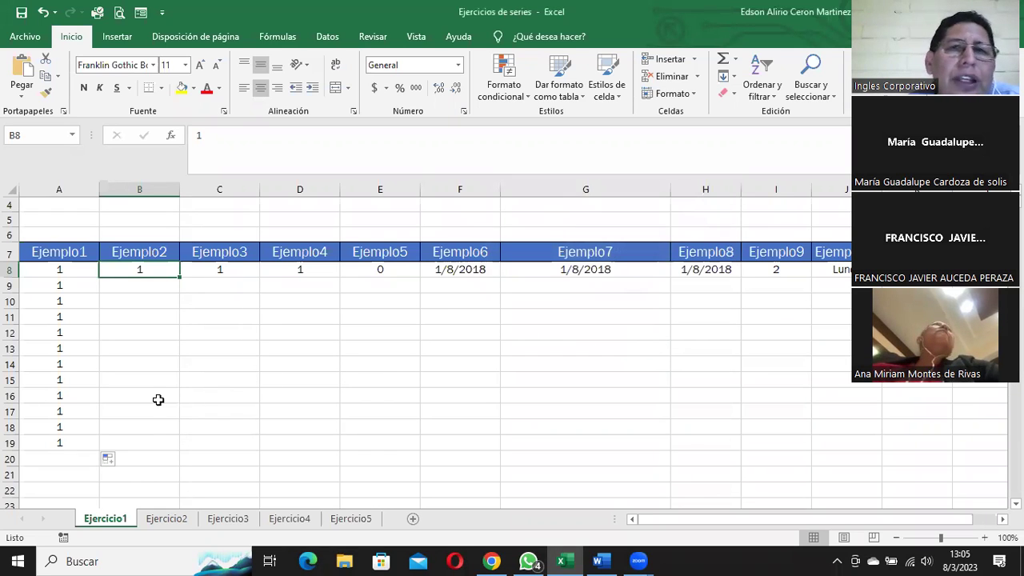
Step: Undo the fill in column A and fill the Ejemplo1 value from A8 down to A19 again
click(39, 270)
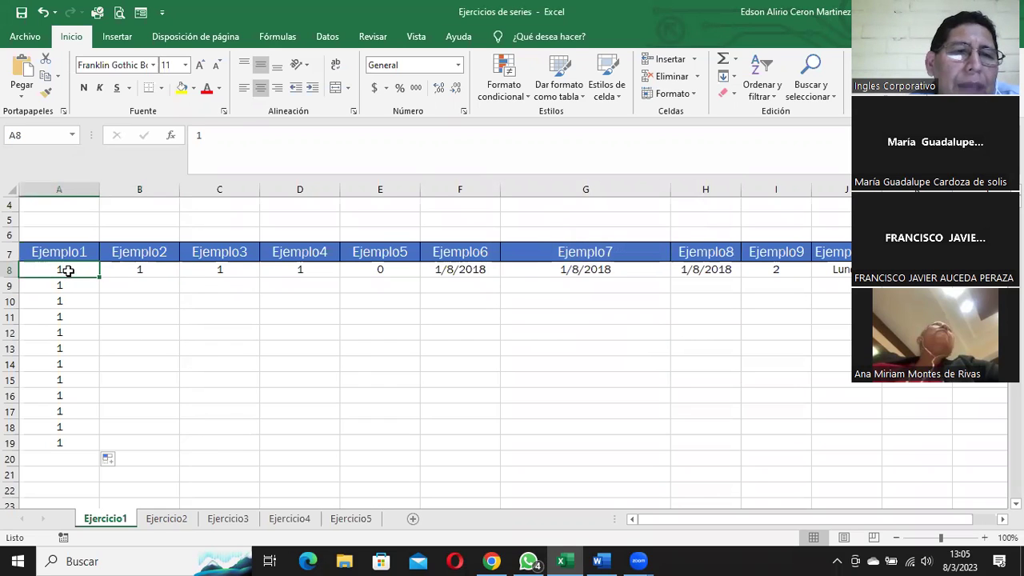
drag(78, 272, 108, 451)
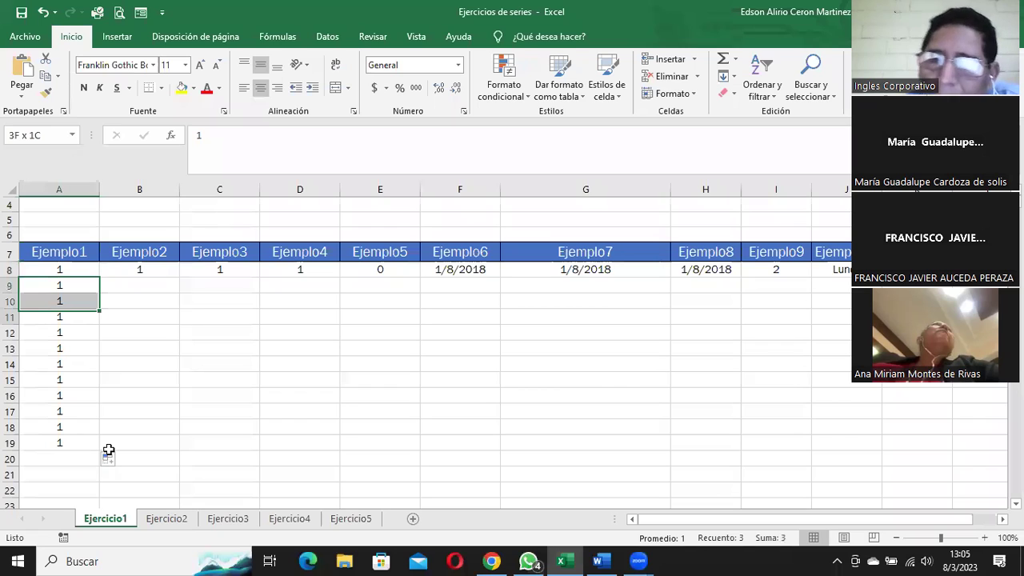
key(ctrl+z)
click(74, 271)
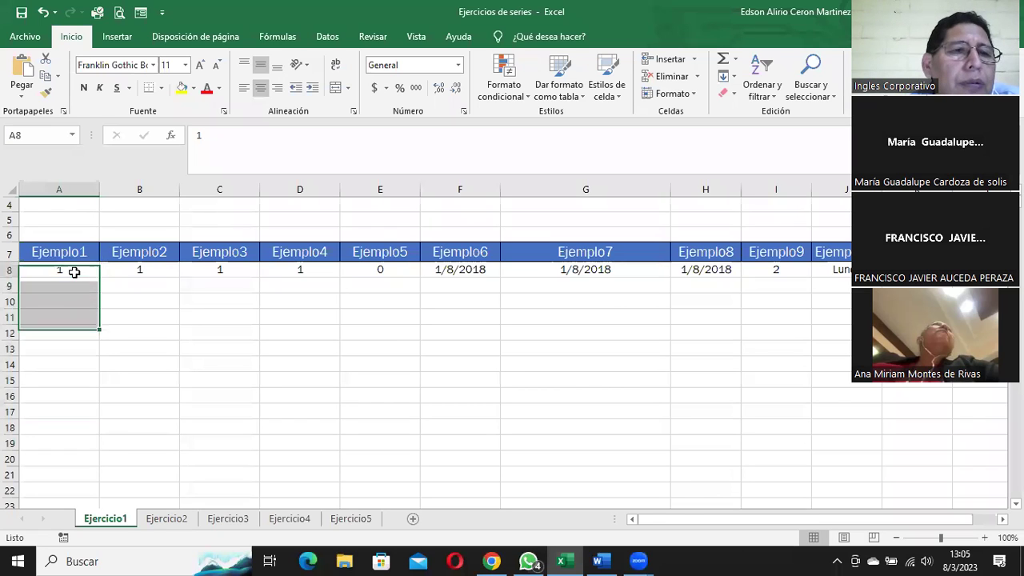
drag(100, 276, 107, 450)
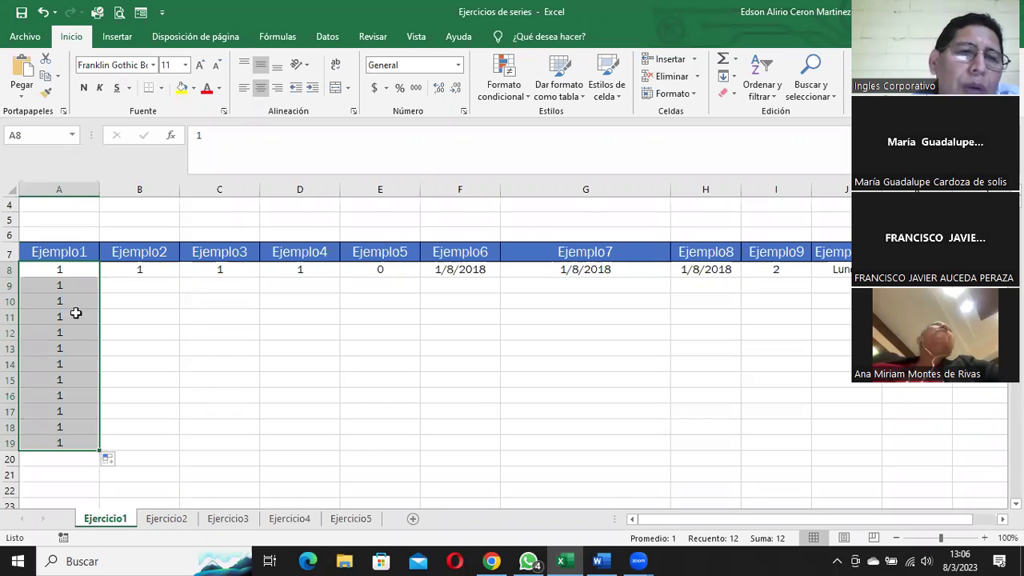
click(70, 286)
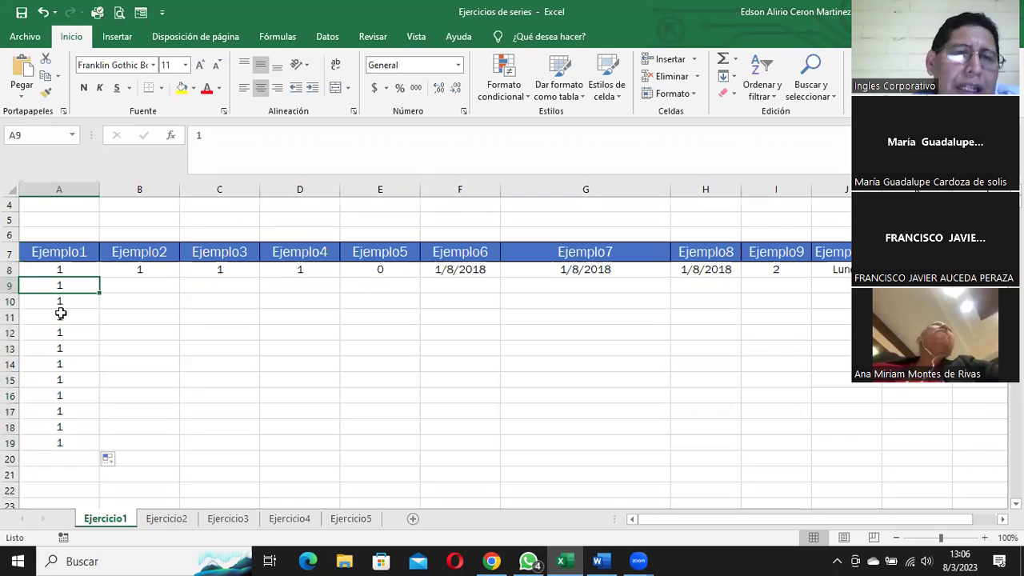
Step: Enter 2 in B9 below the Ejemplo2 starting value
click(132, 272)
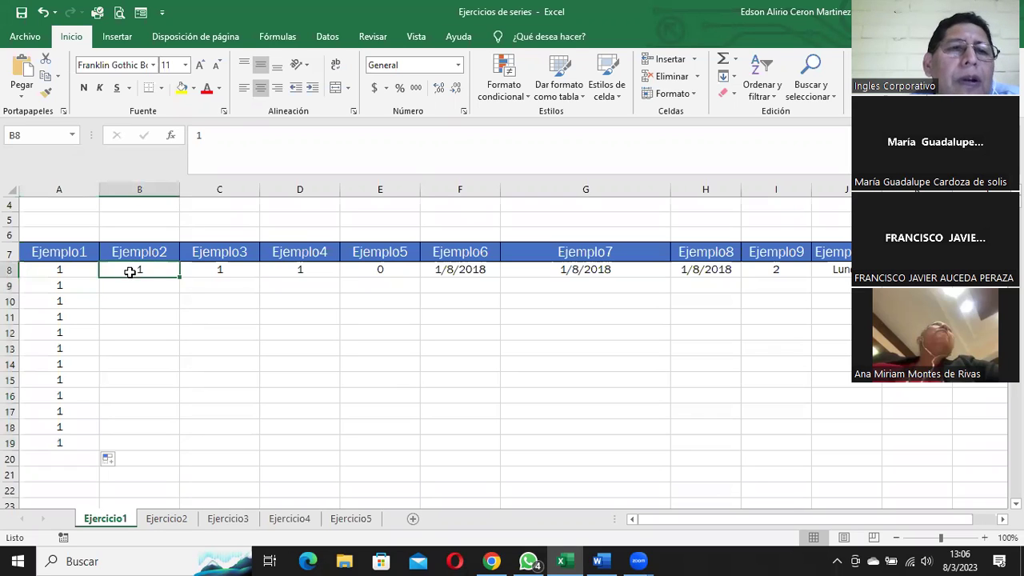
click(168, 248)
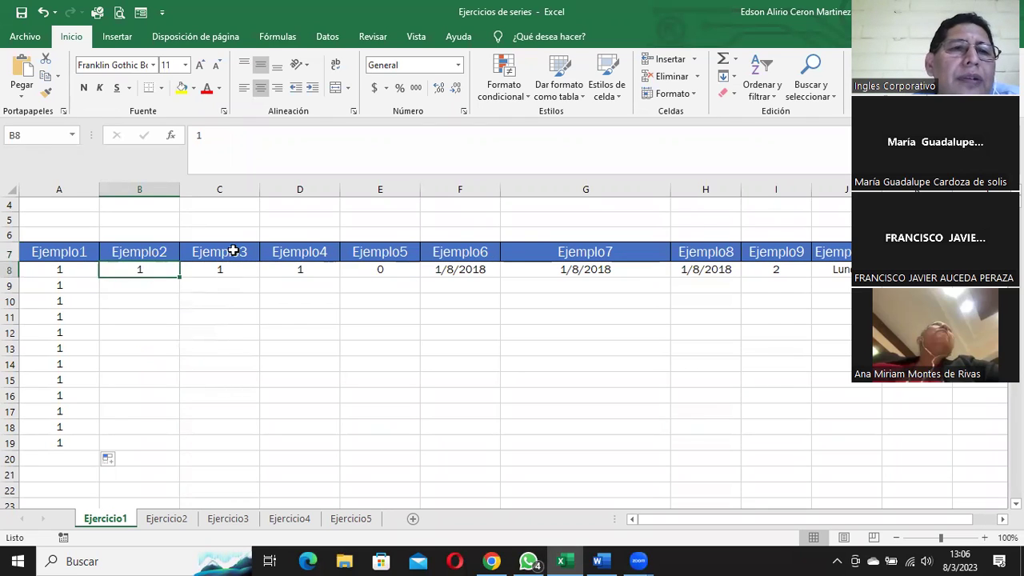
click(237, 251)
click(134, 272)
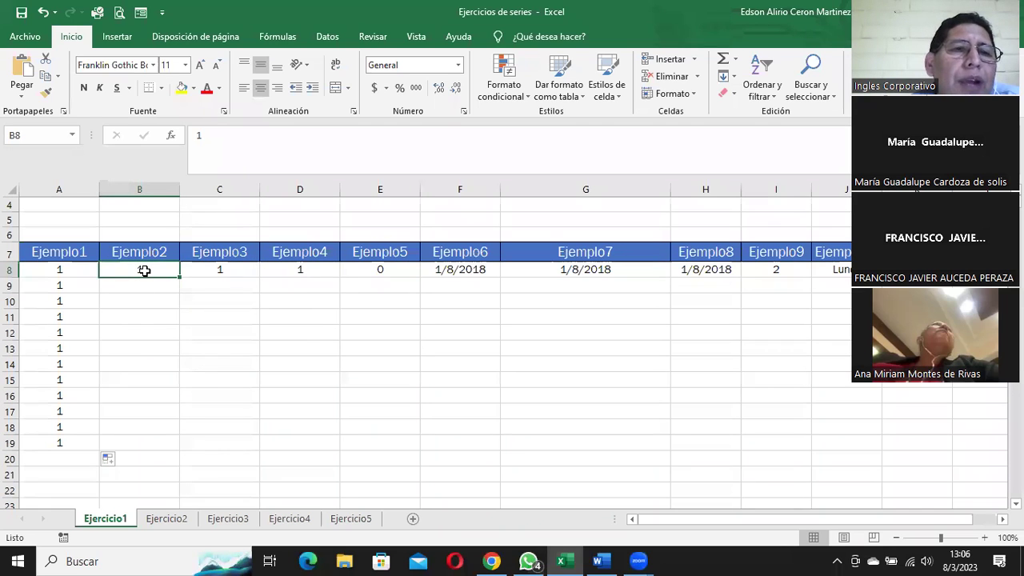
click(149, 286)
text(2)
key(Return)
Step: Try to fill a linear column series from B8:B9 with increment 1 and limit 13
drag(142, 269, 142, 286)
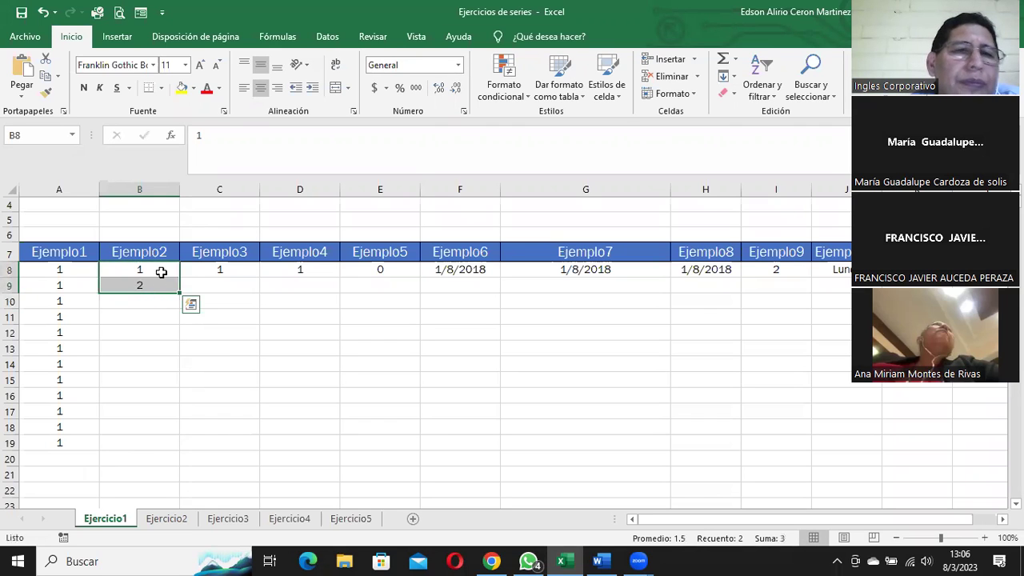
click(734, 77)
click(775, 189)
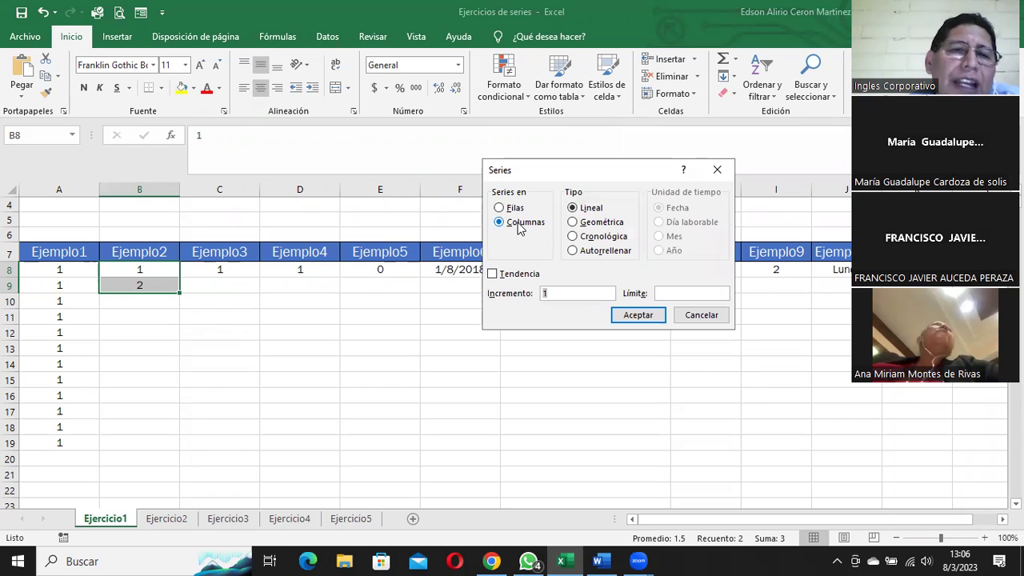
click(678, 293)
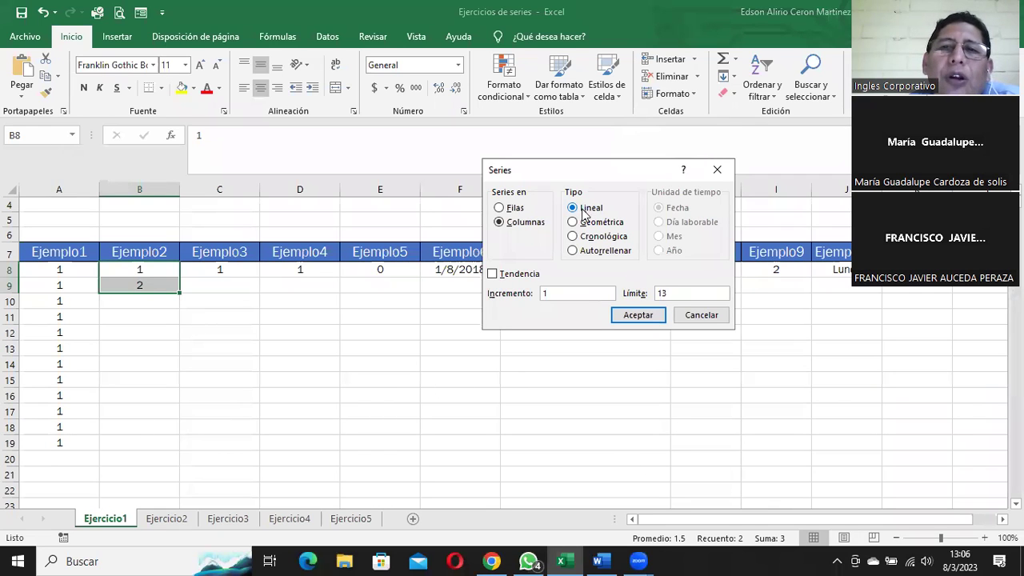
click(645, 315)
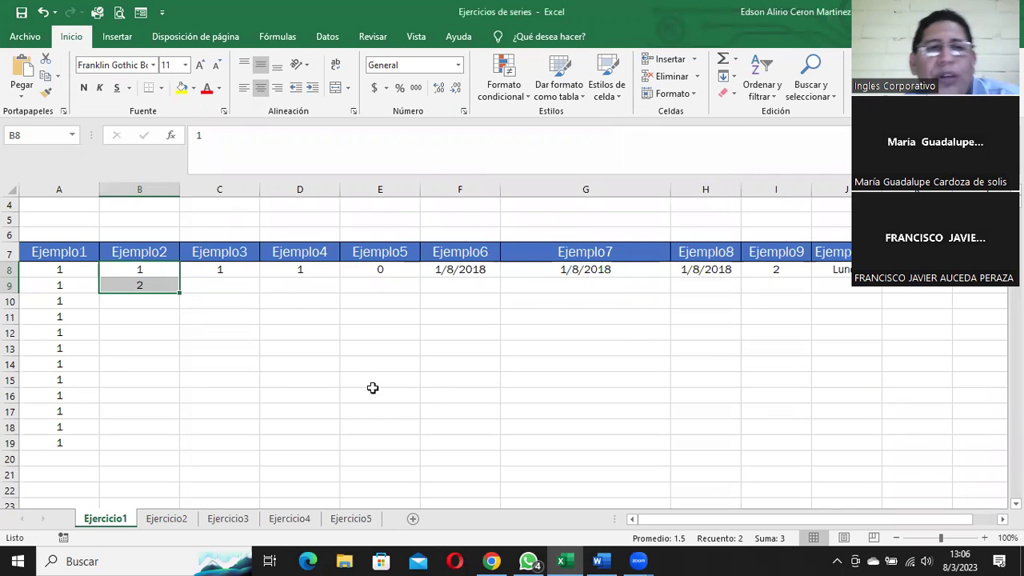
Step: Fill the range B8:B19 with a linear column series using increment 1 and limit 13
drag(137, 270, 137, 447)
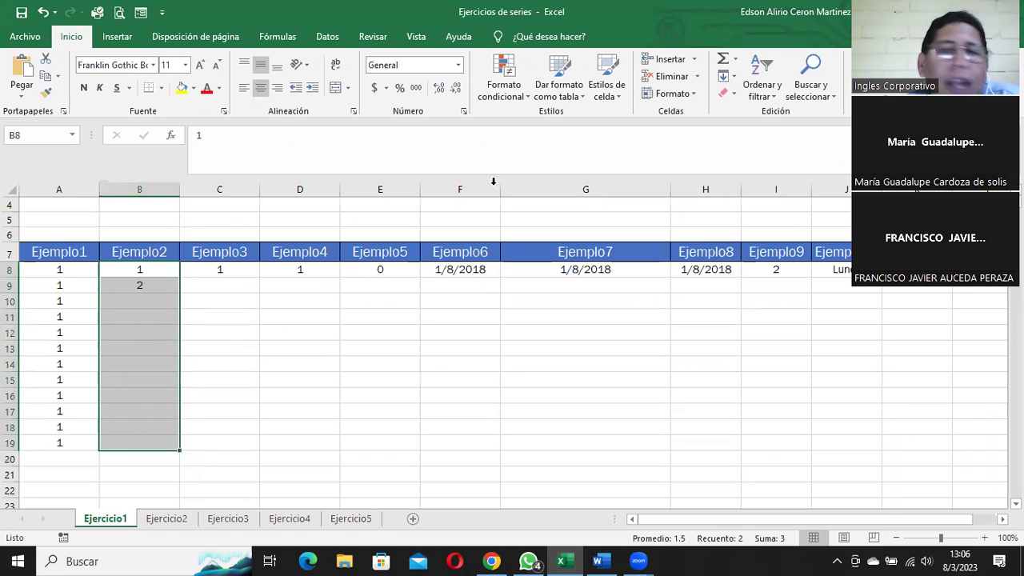
click(735, 76)
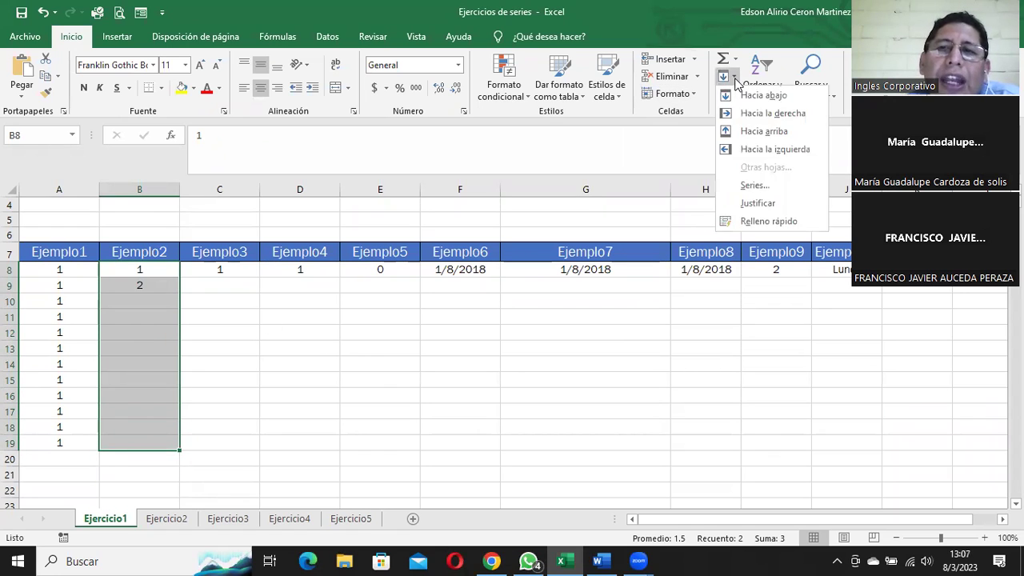
click(754, 184)
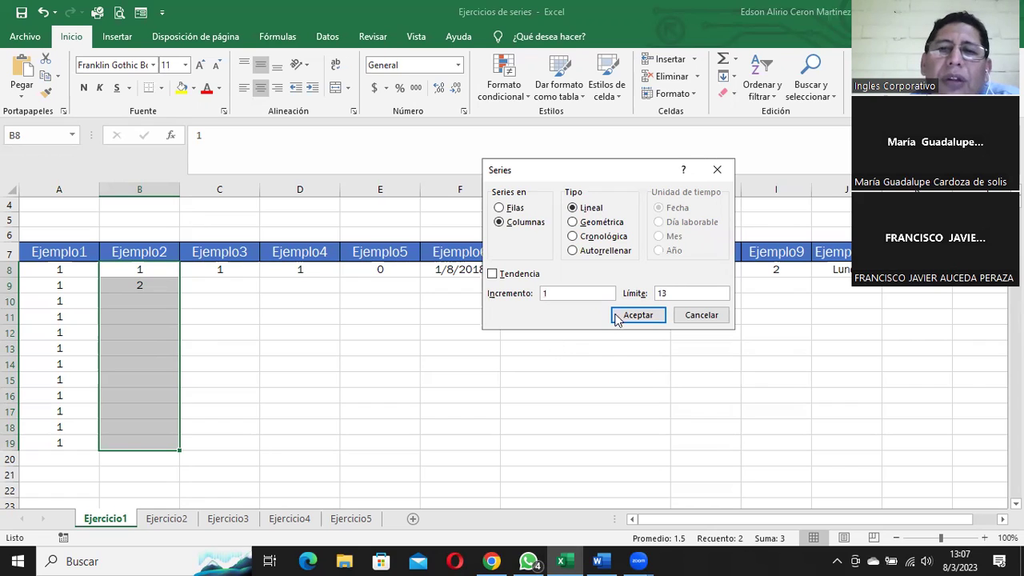
click(648, 316)
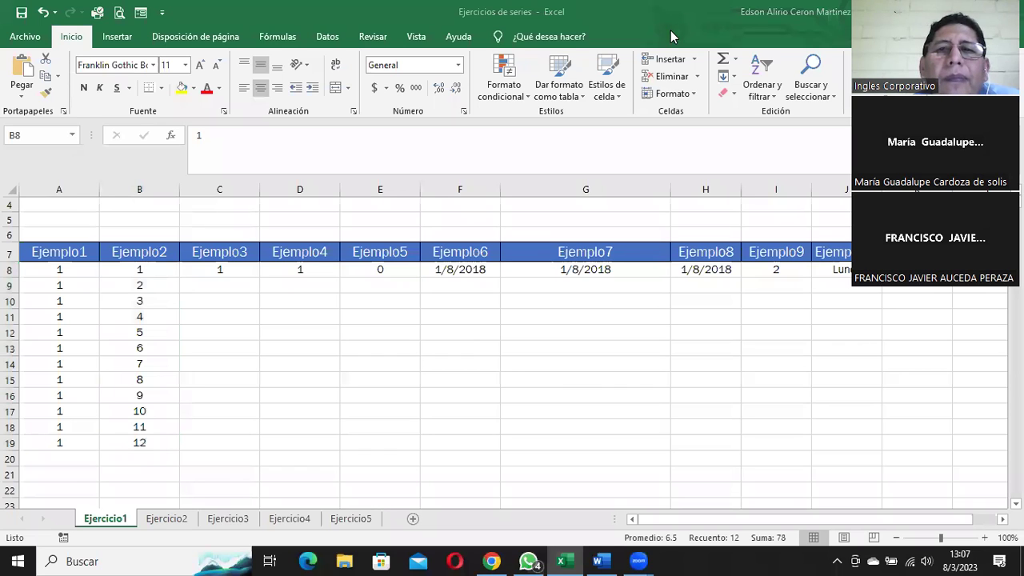
Step: Clear the Ejemplo2 values in B9:B19 and enter 2 in B9 and 3 in B10
drag(142, 288, 154, 444)
key(Delete)
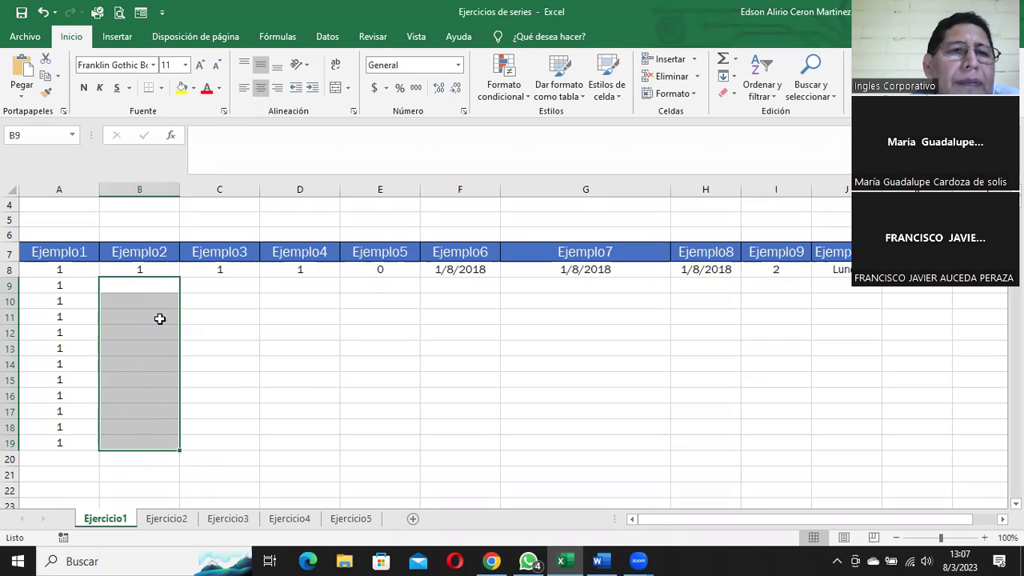
click(155, 288)
text(2)
key(Return)
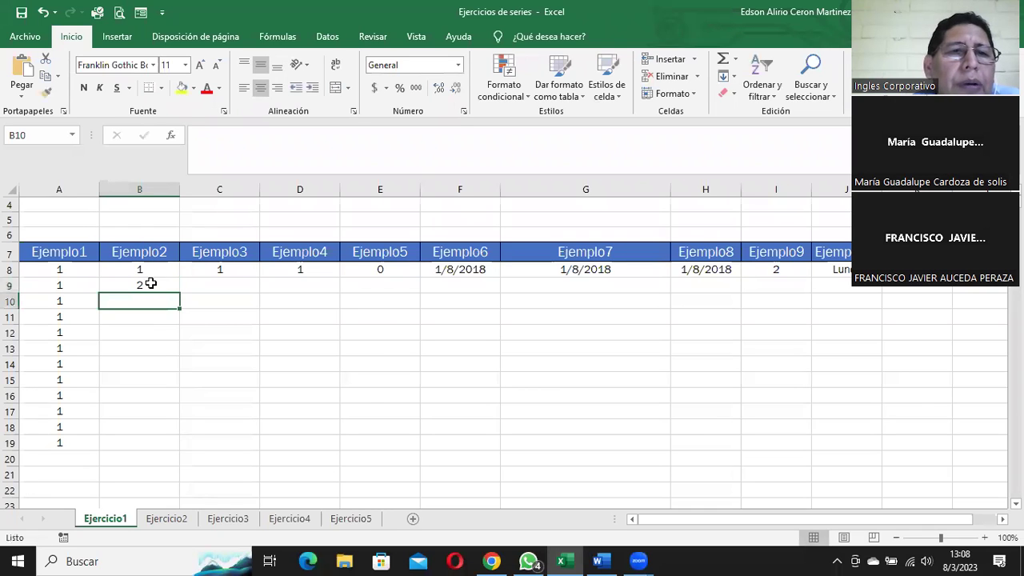
text(3)
key(Return)
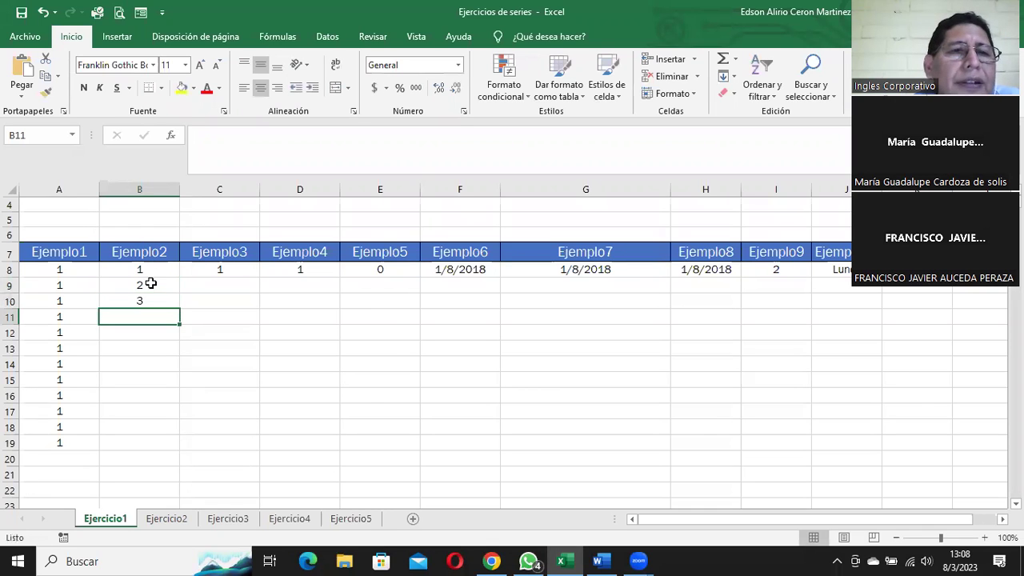
Step: Fill the Ejemplo2 series from B8:B10 down to B20, and extend it down to B22
drag(141, 270, 165, 297)
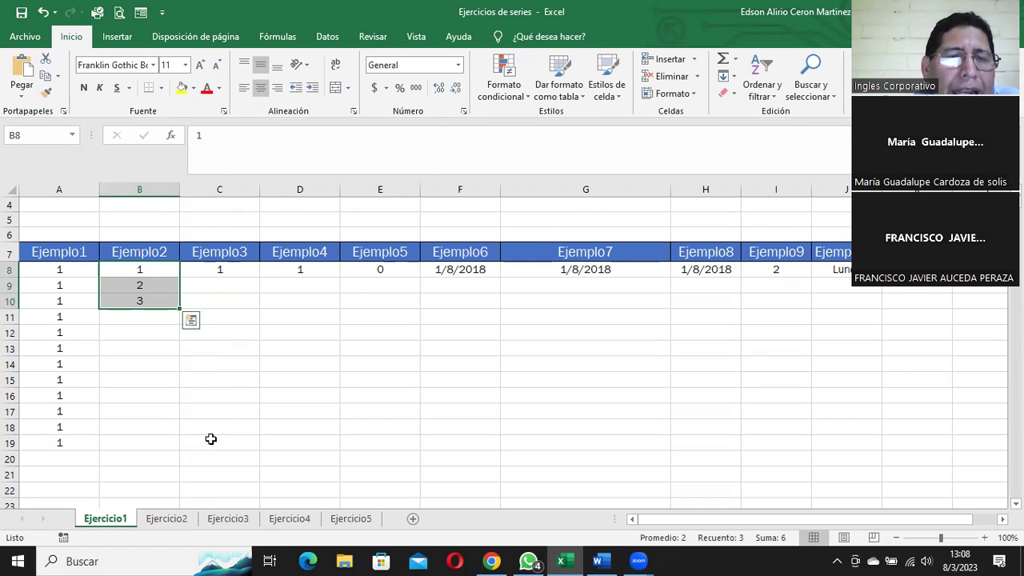
click(270, 346)
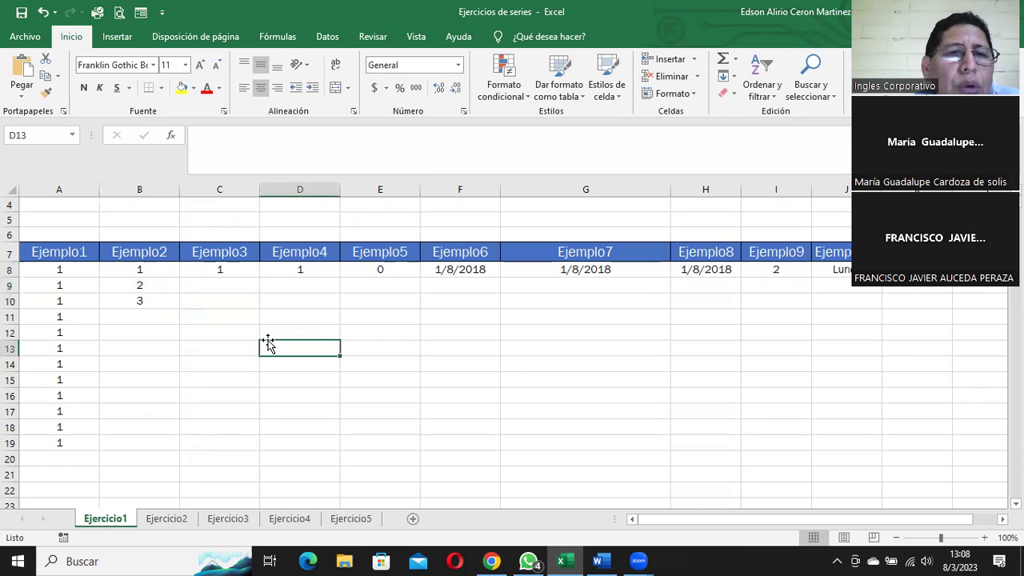
drag(136, 272, 178, 464)
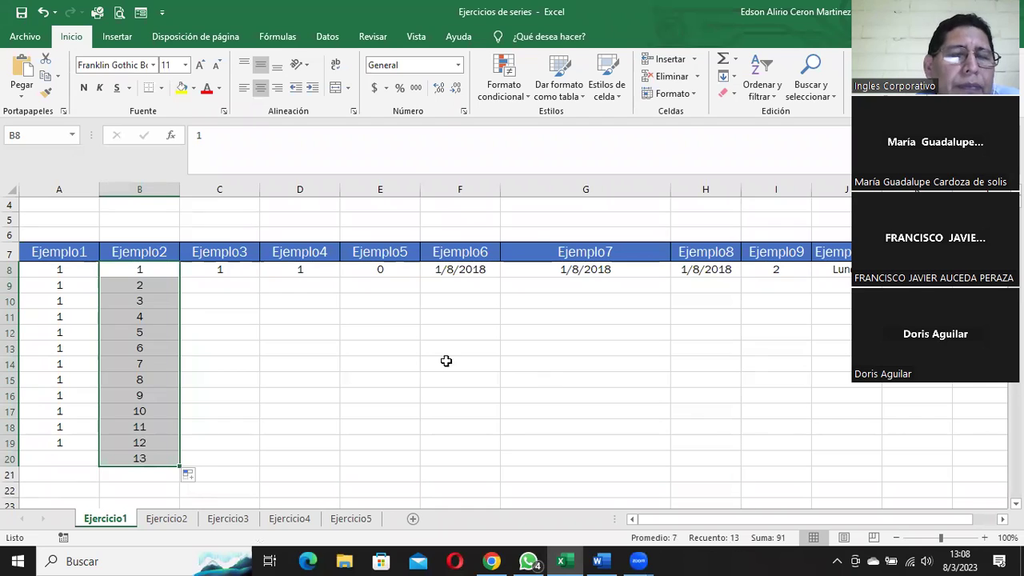
click(164, 279)
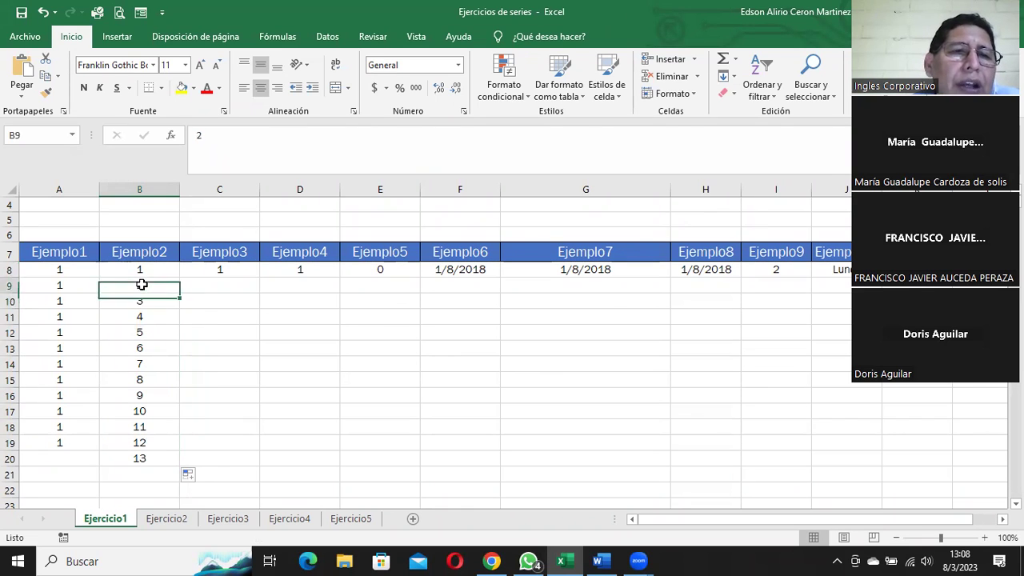
click(144, 299)
drag(144, 267, 178, 493)
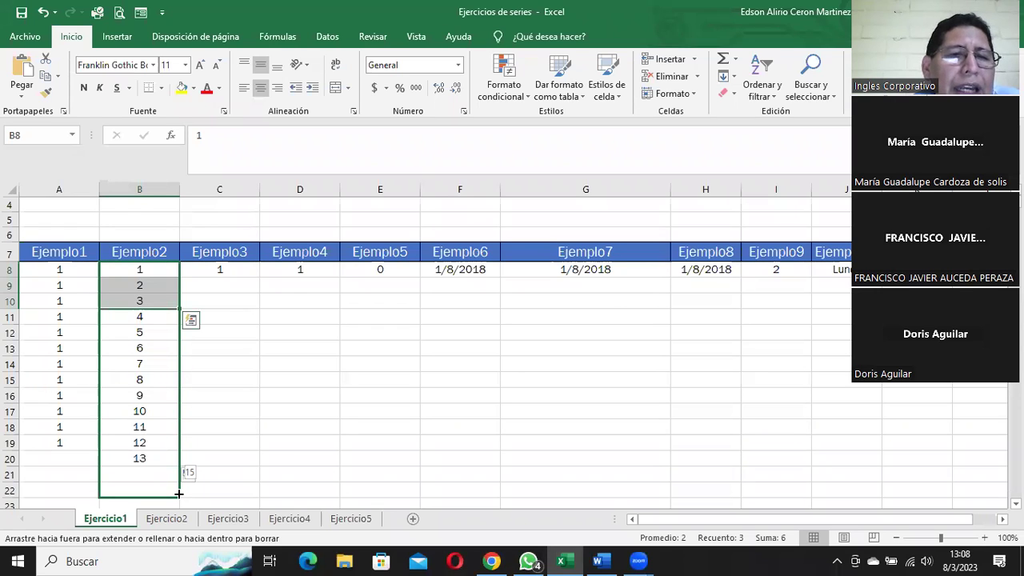
mouse_move(178, 497)
mouse_down()
mouse_move(180, 508)
mouse_move(179, 493)
mouse_up()
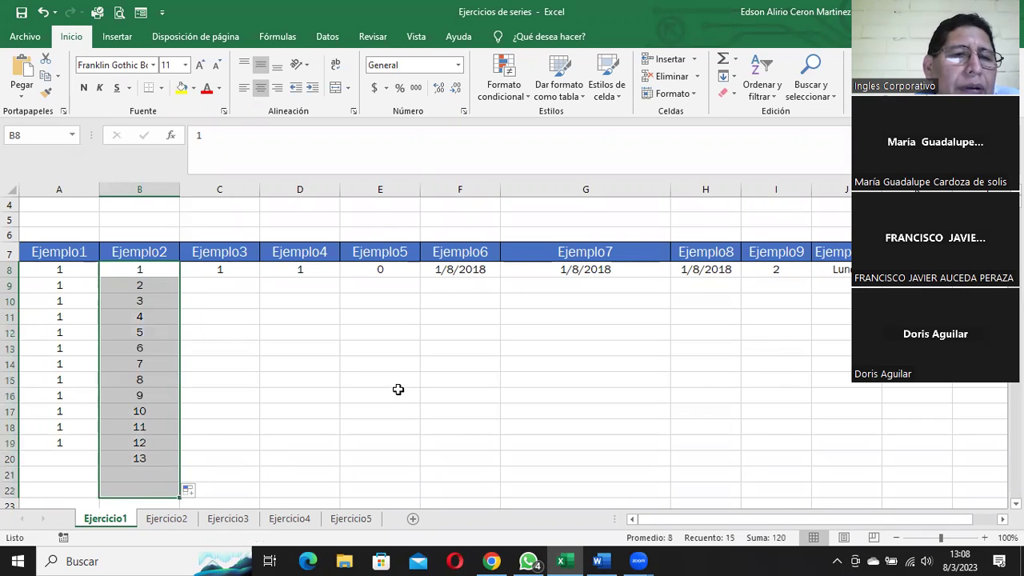
scroll(342, 352, down, 1)
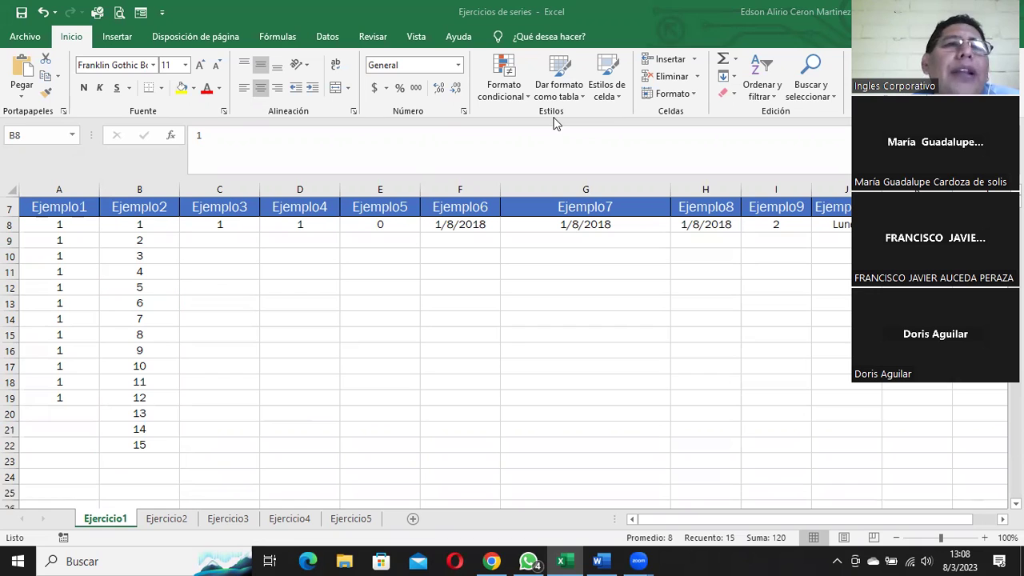
Step: Try to show all comments, and examine the instruction notes on the Ejemplo3 and Ejemplo4 headers
click(418, 37)
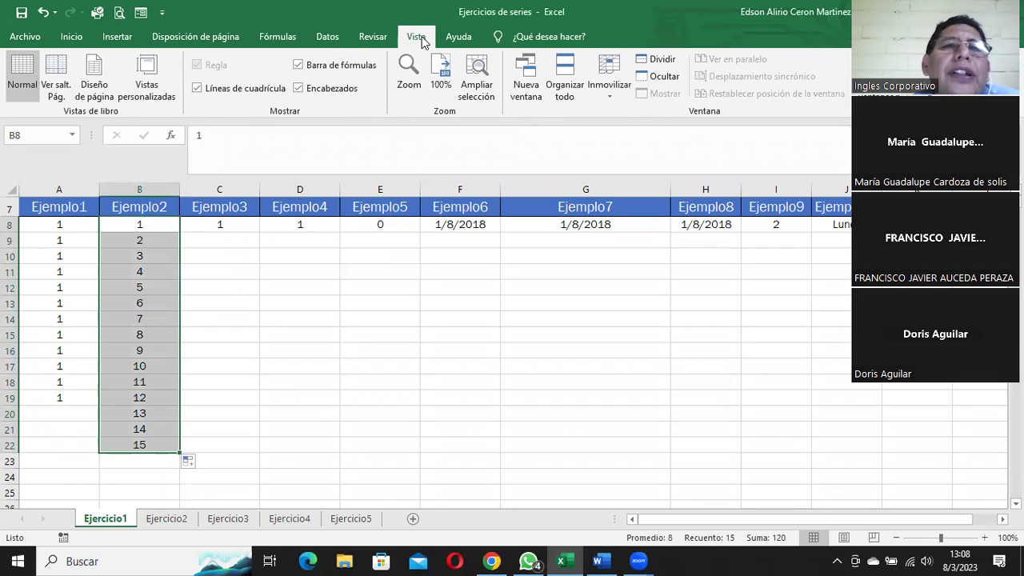
click(373, 37)
click(534, 79)
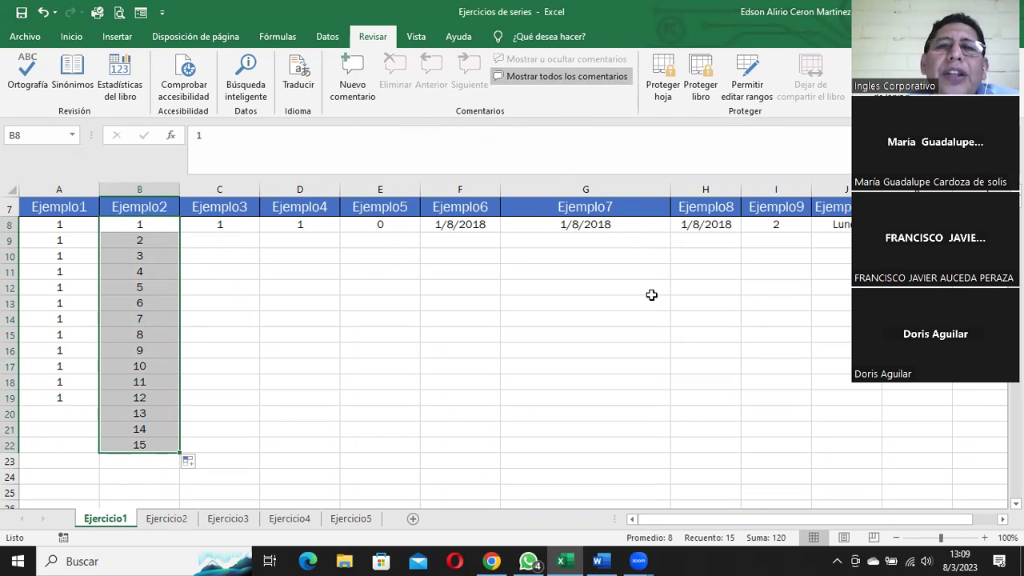
scroll(651, 292, up, 2)
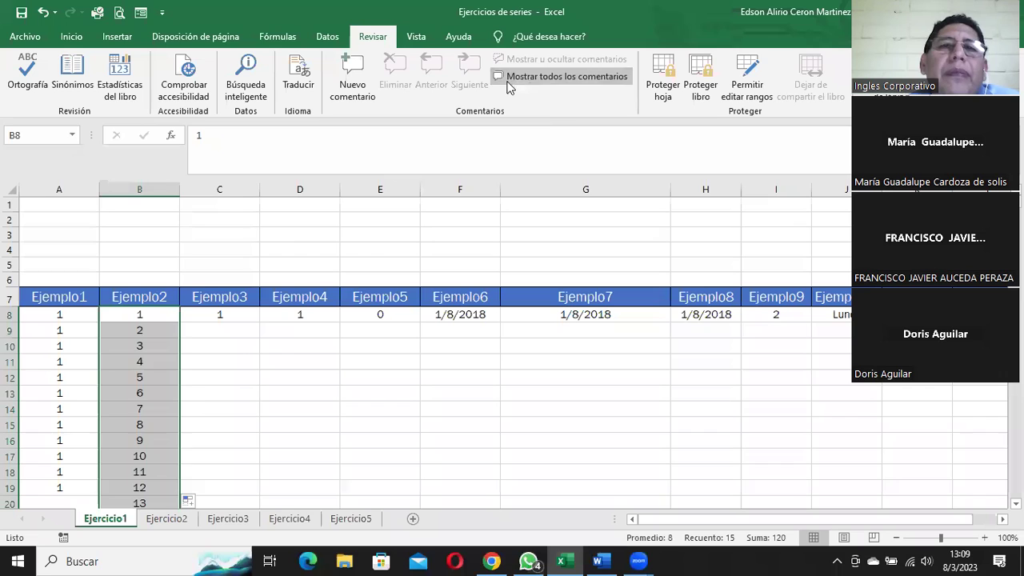
click(226, 296)
click(298, 296)
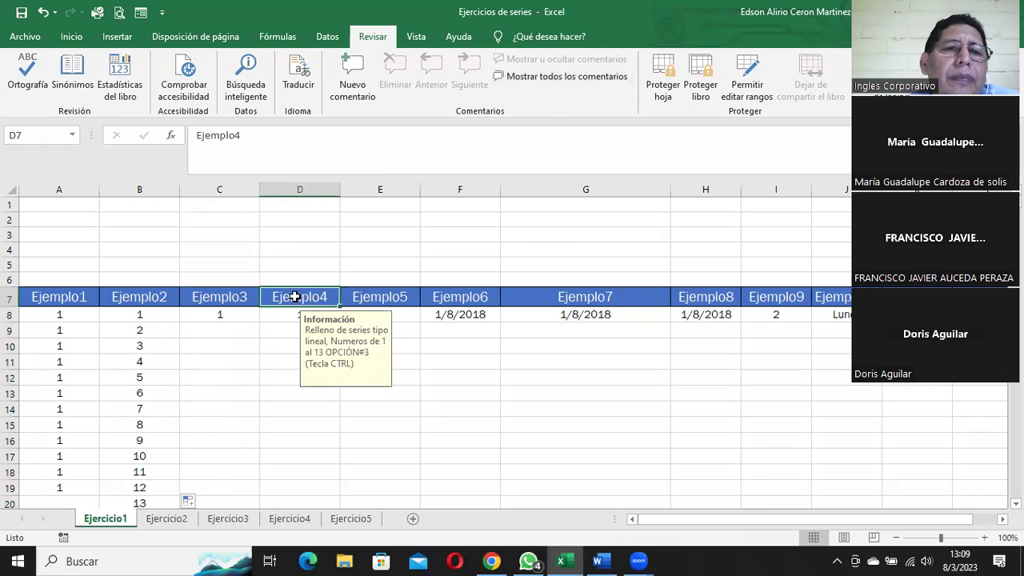
click(208, 299)
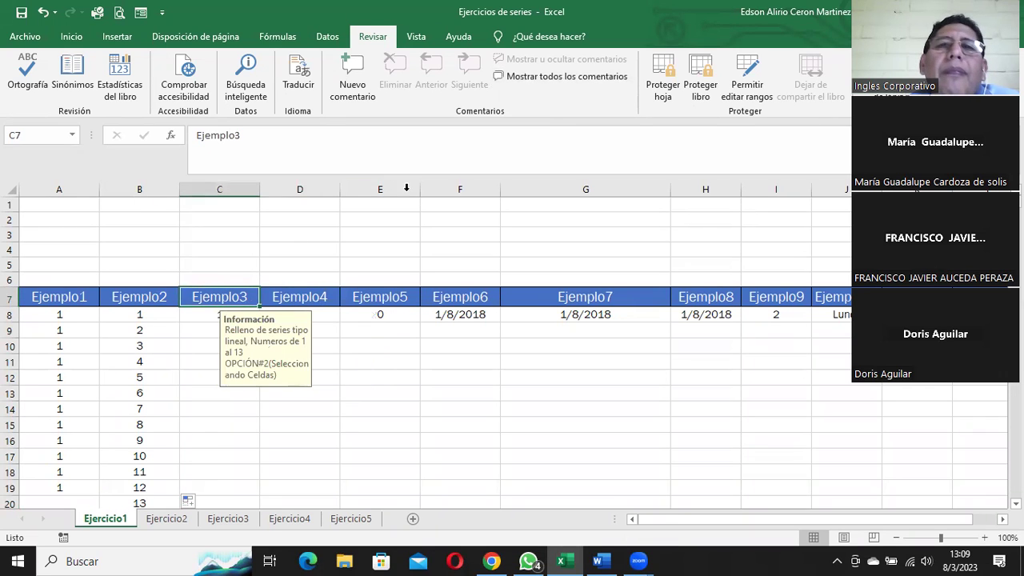
click(502, 77)
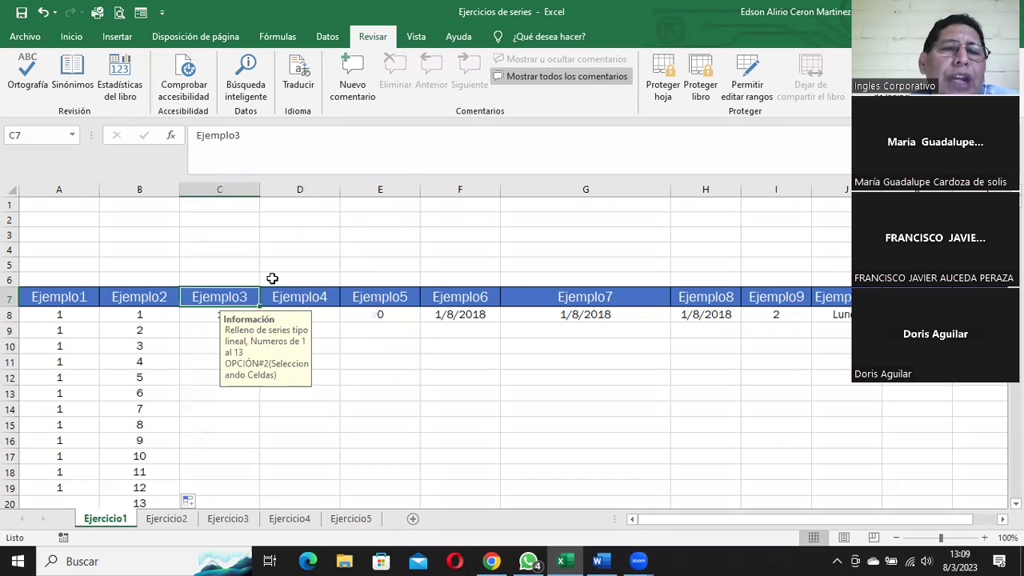
click(533, 76)
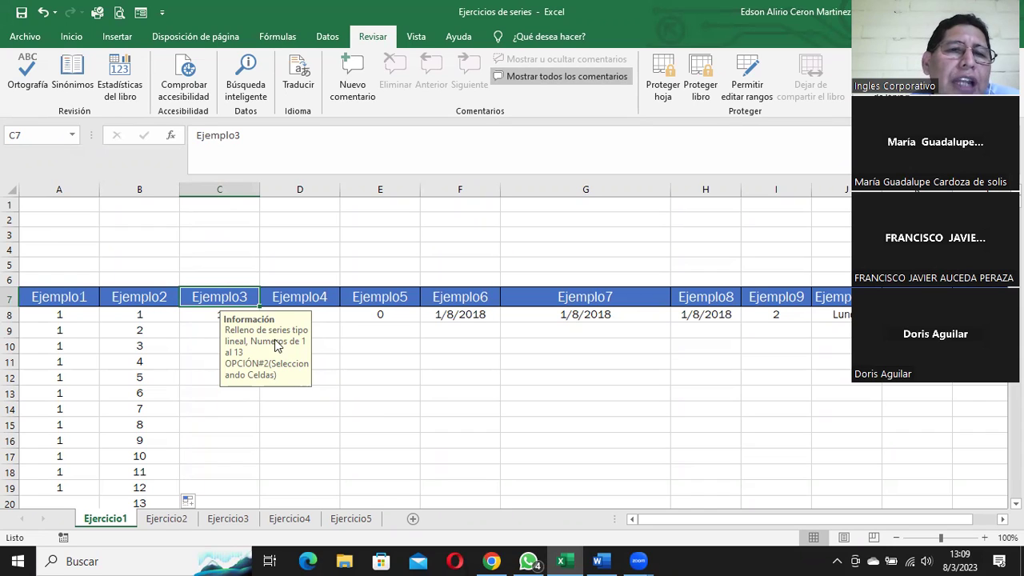
Step: Enter 2 in C9 below the Ejemplo3 starting value
click(208, 318)
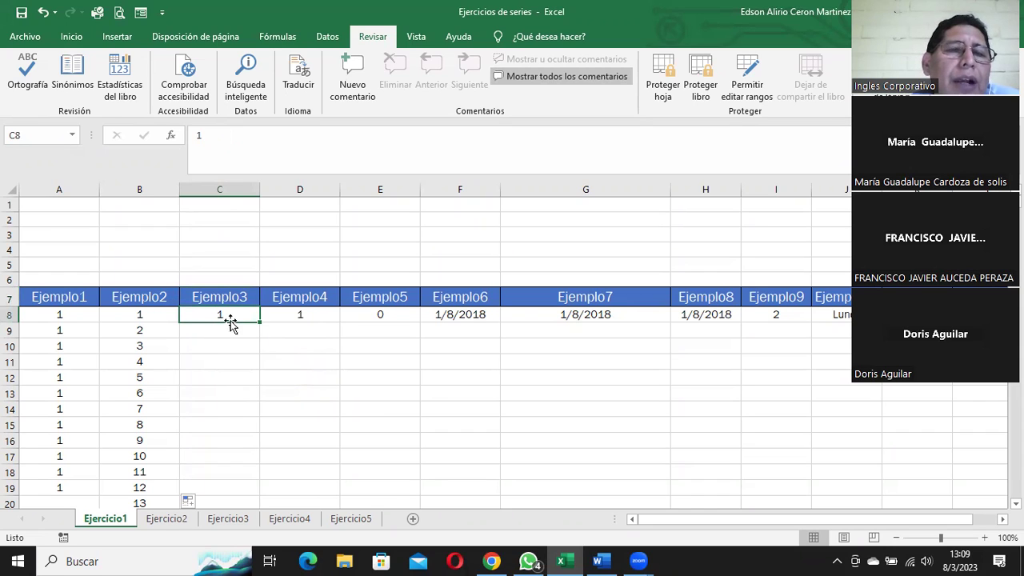
click(152, 316)
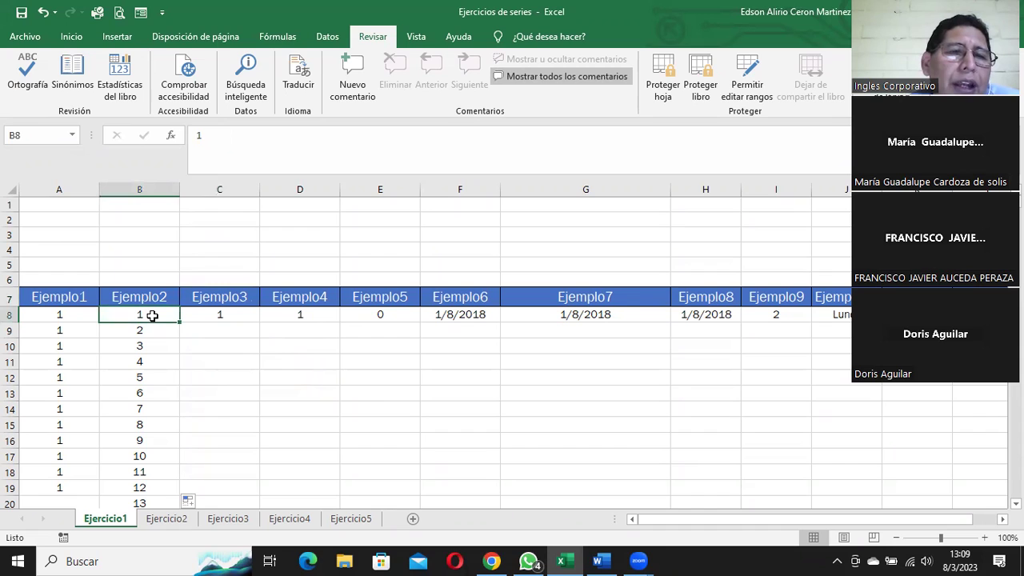
drag(152, 316, 153, 348)
click(209, 325)
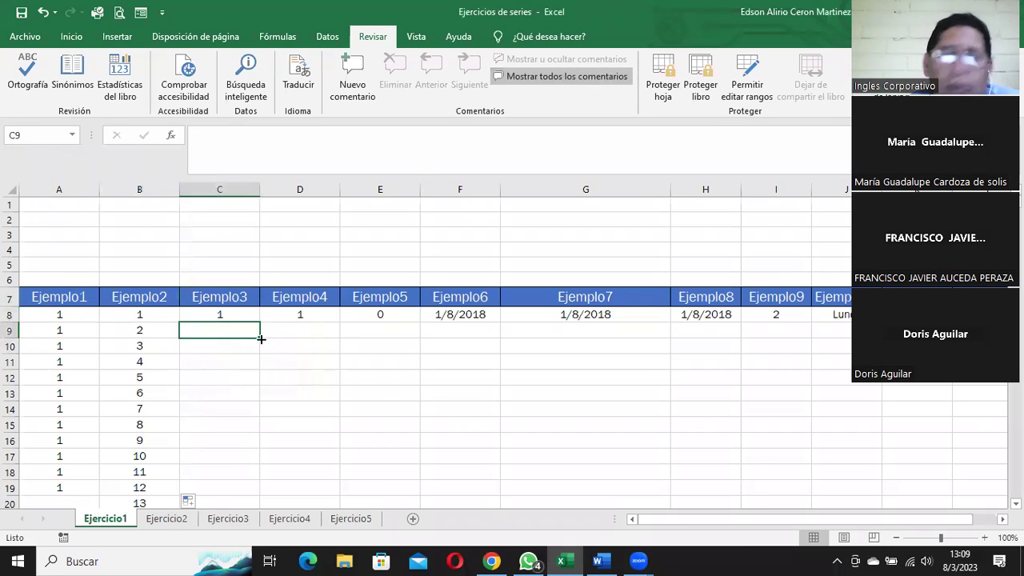
text(2)
key(Return)
Step: Fill C8:C20 under Ejemplo3 using the Series options: in columns, linear type, increment 1 and limit 13
click(230, 317)
drag(231, 329, 229, 448)
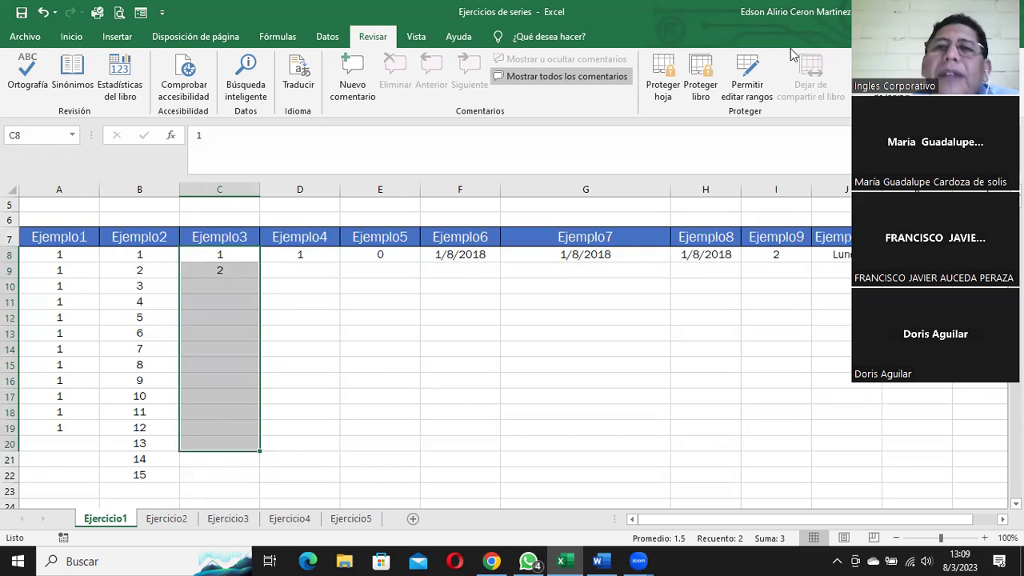
click(71, 36)
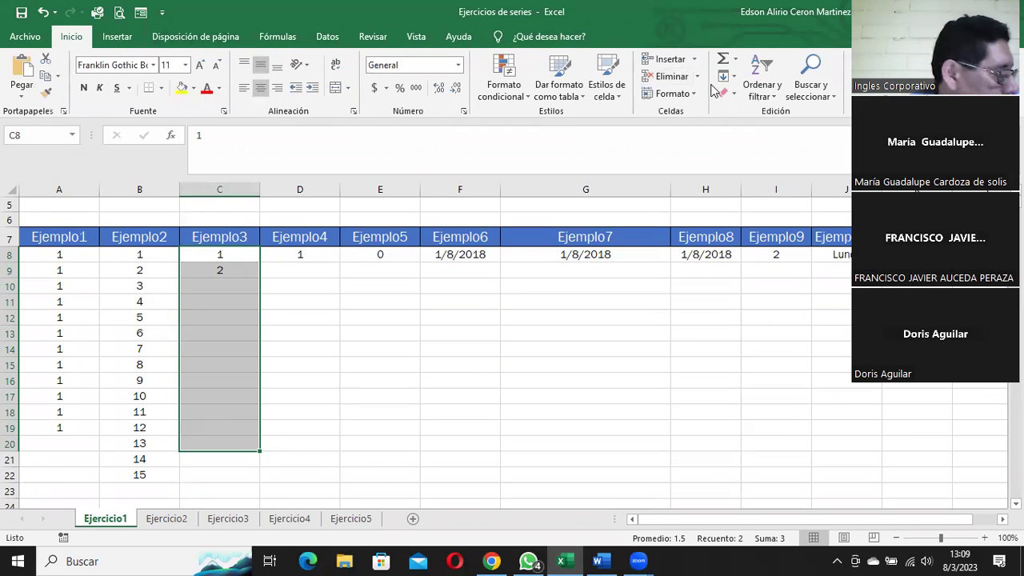
click(724, 77)
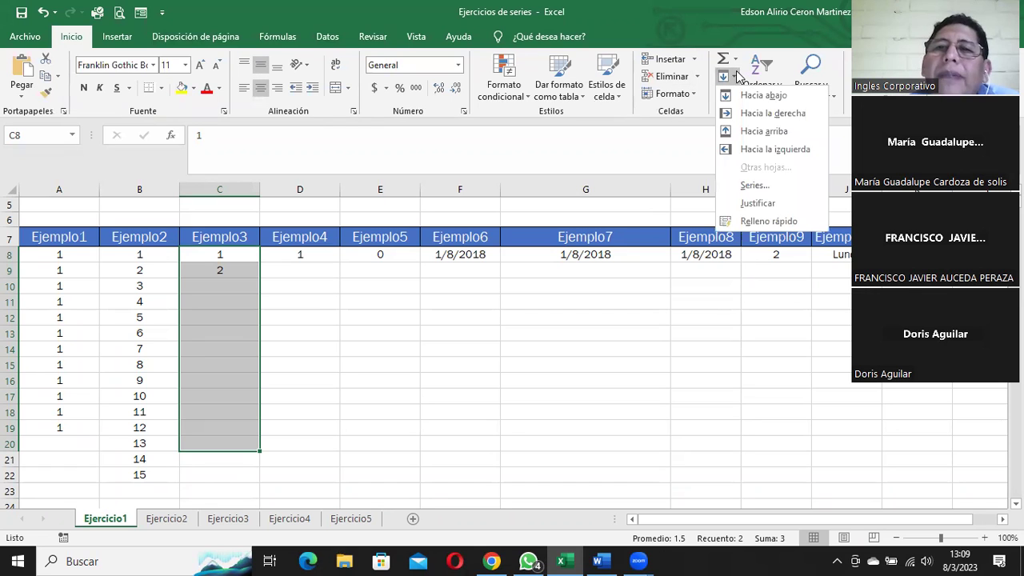
click(743, 192)
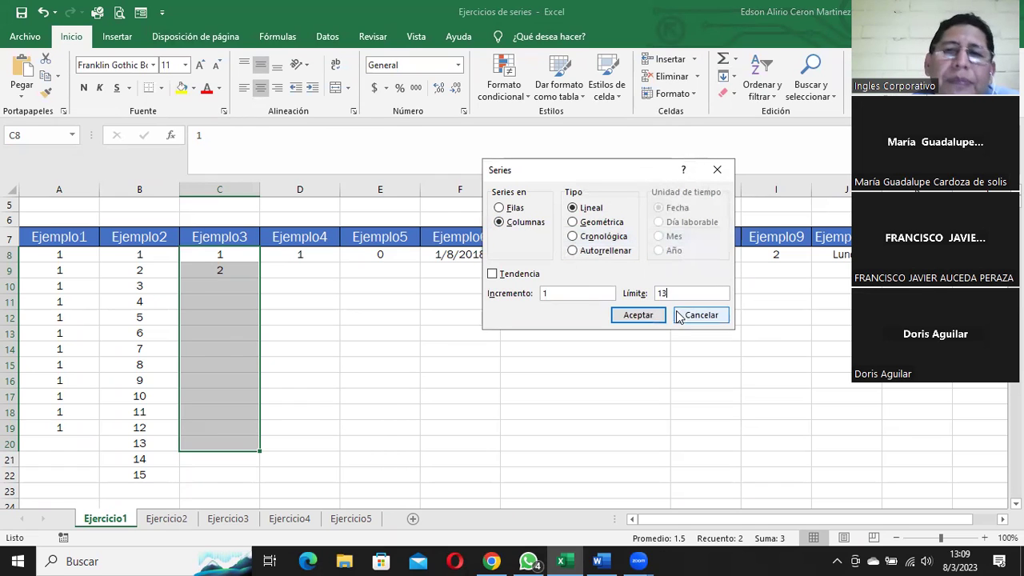
click(651, 317)
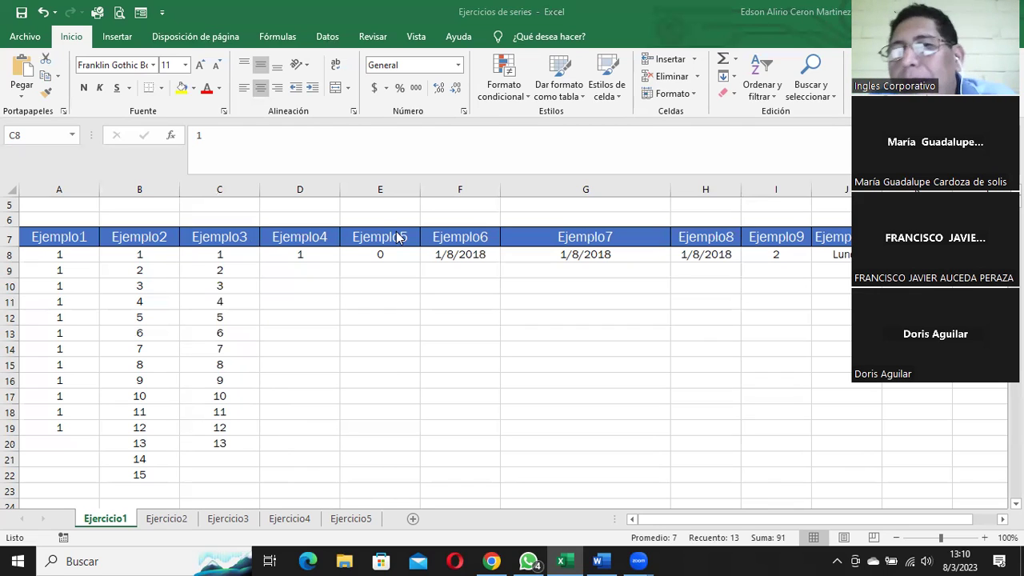
key(ctrl+shift+Down)
click(730, 77)
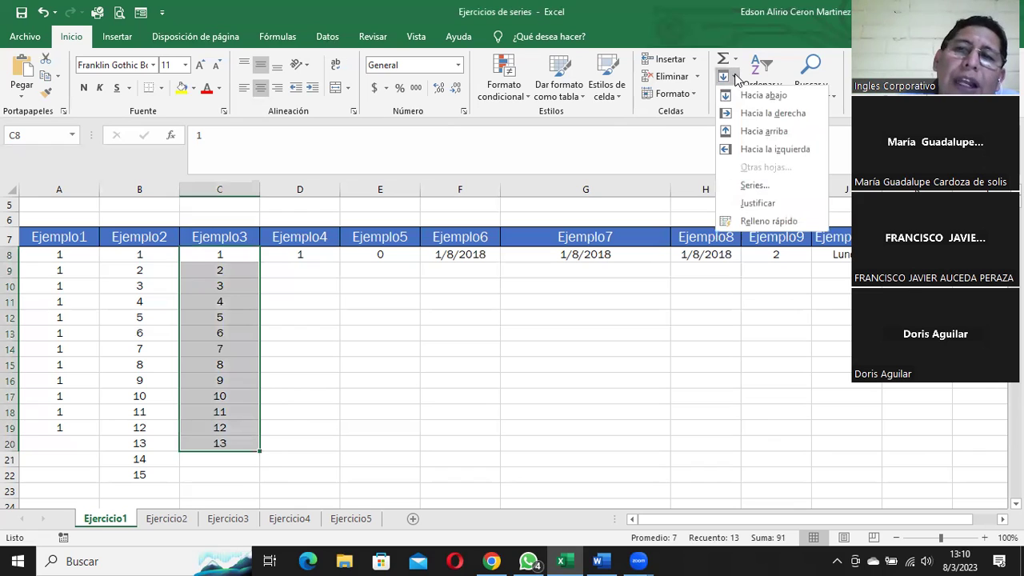
click(750, 185)
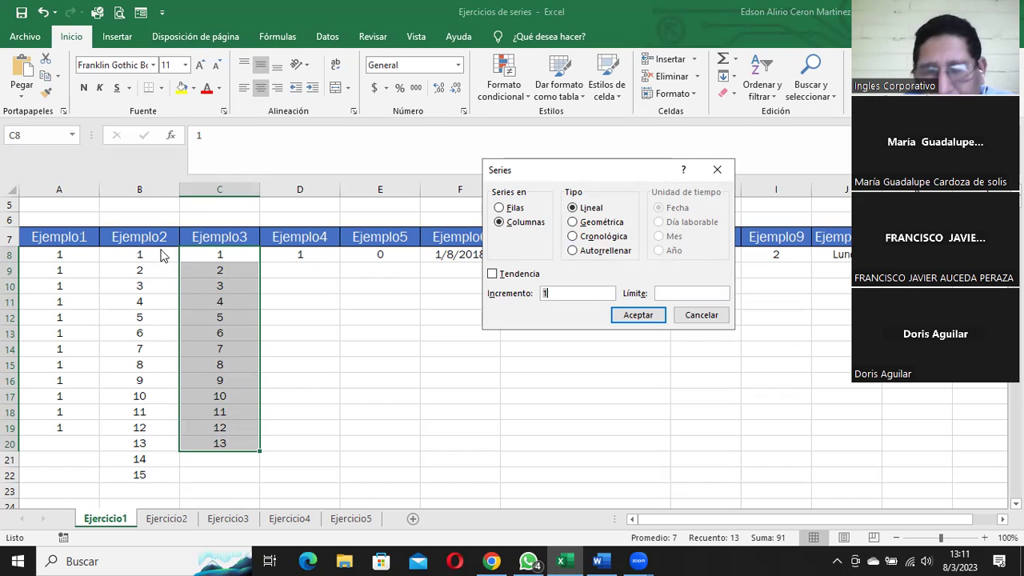
click(701, 316)
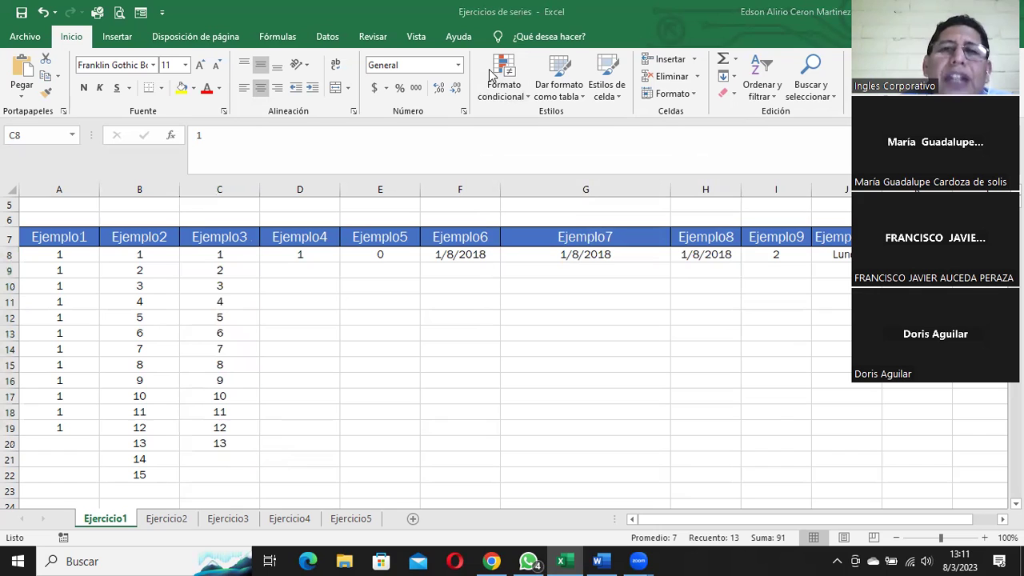
click(237, 255)
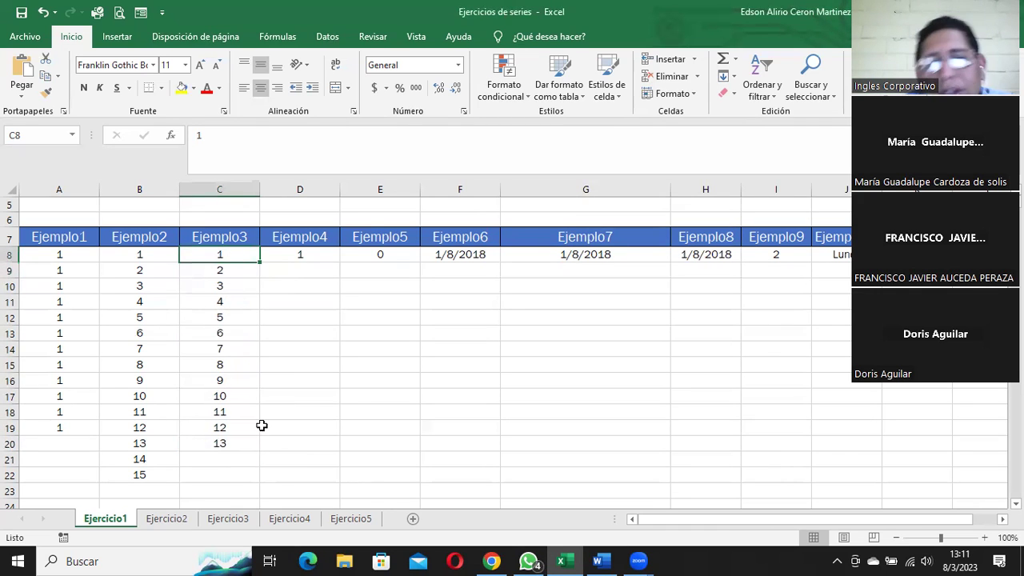
Step: Check the Ejemplo4 header note, enter 2 in D9, and fill the series from D8:D9 down to D19
click(303, 255)
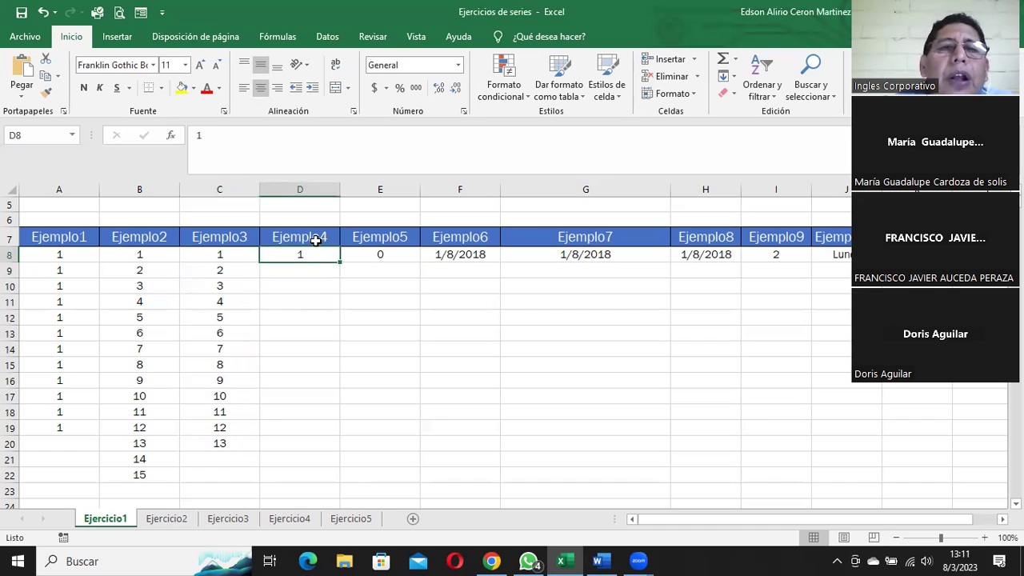
click(316, 240)
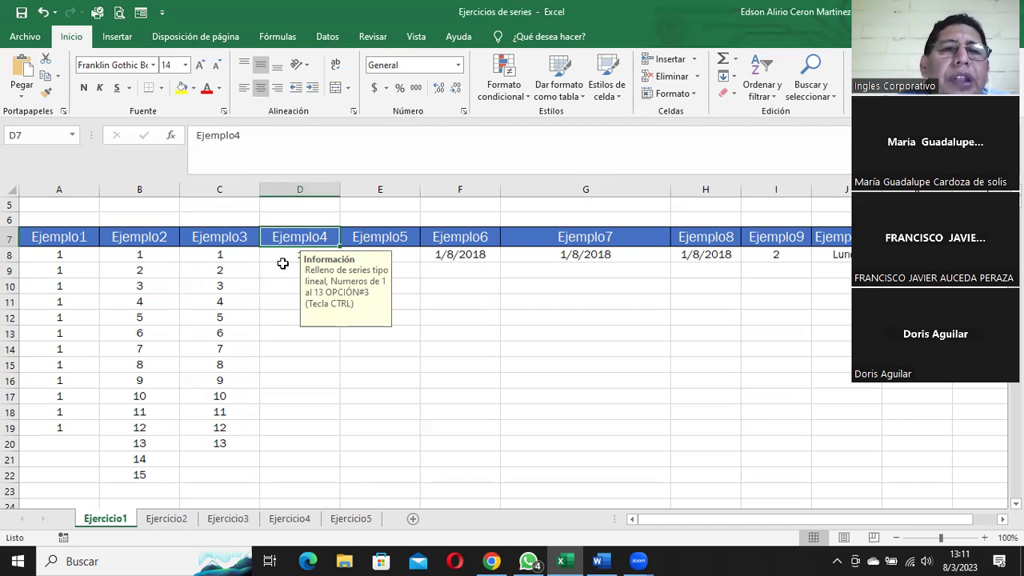
click(284, 262)
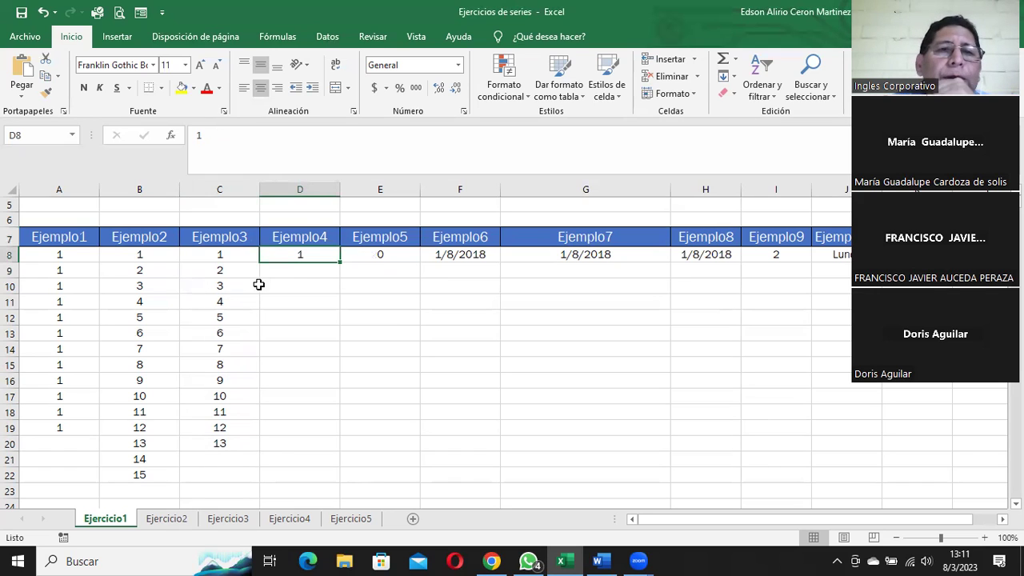
click(296, 269)
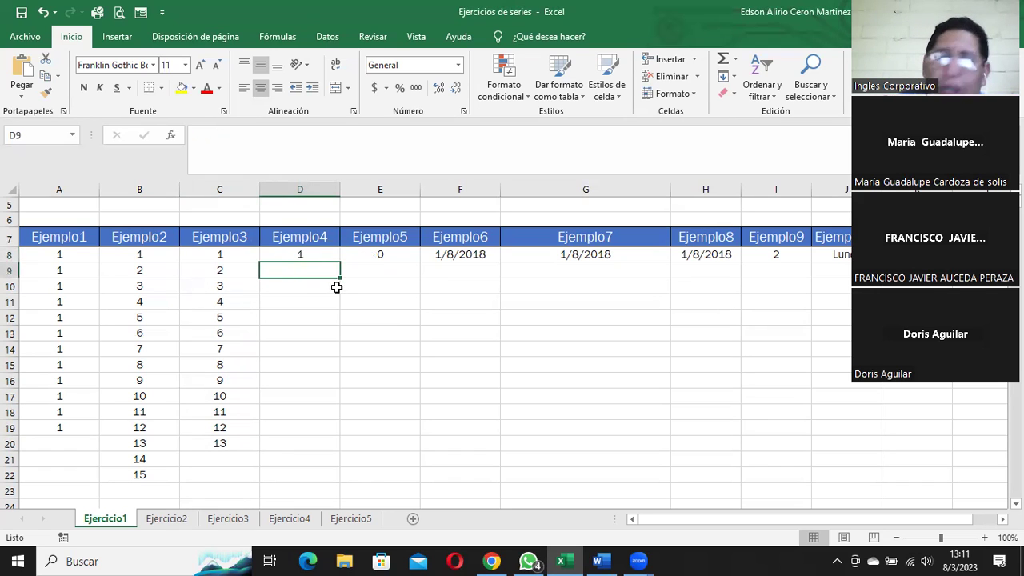
text(2)
key(Return)
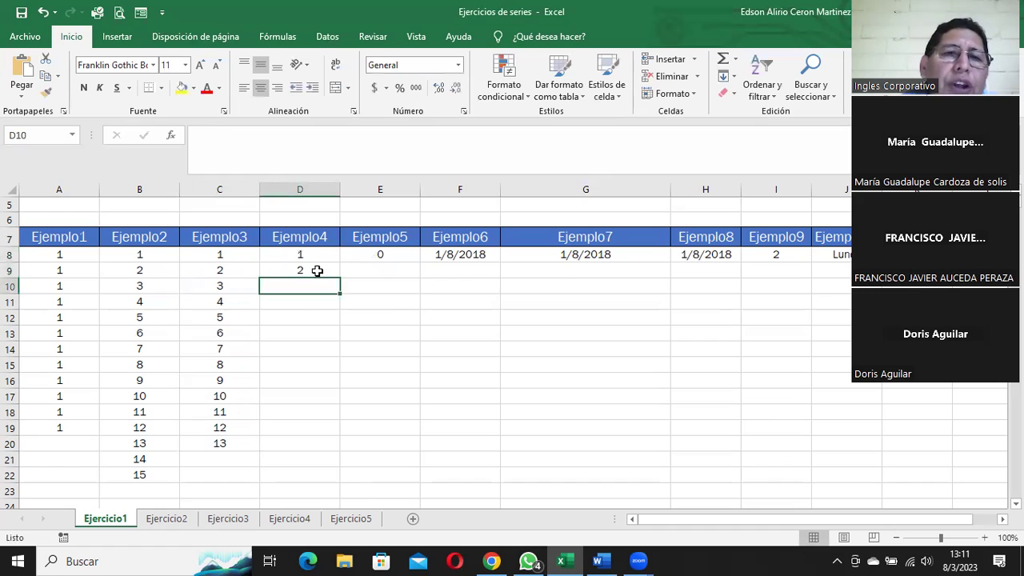
drag(314, 253, 307, 269)
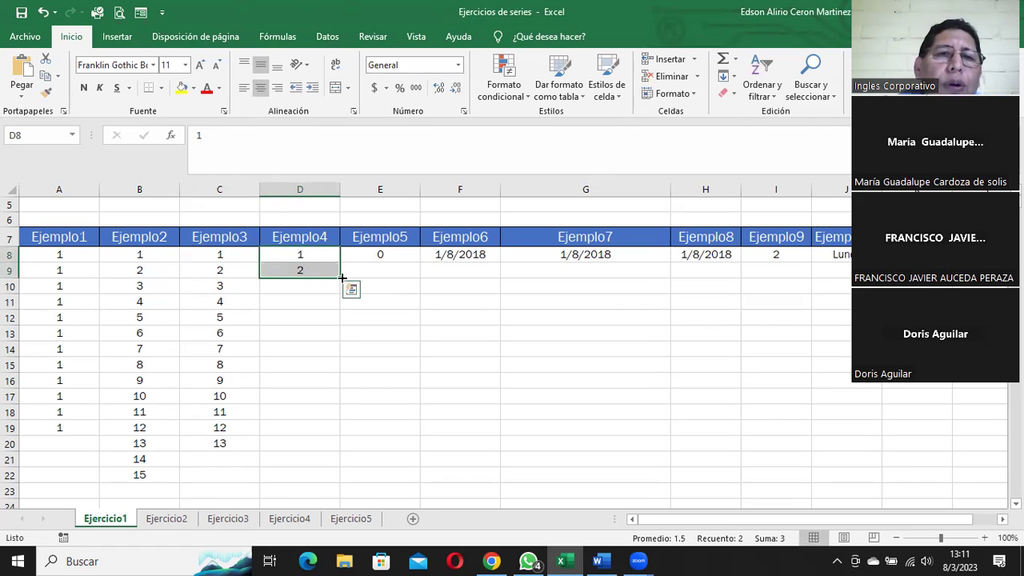
drag(342, 277, 363, 439)
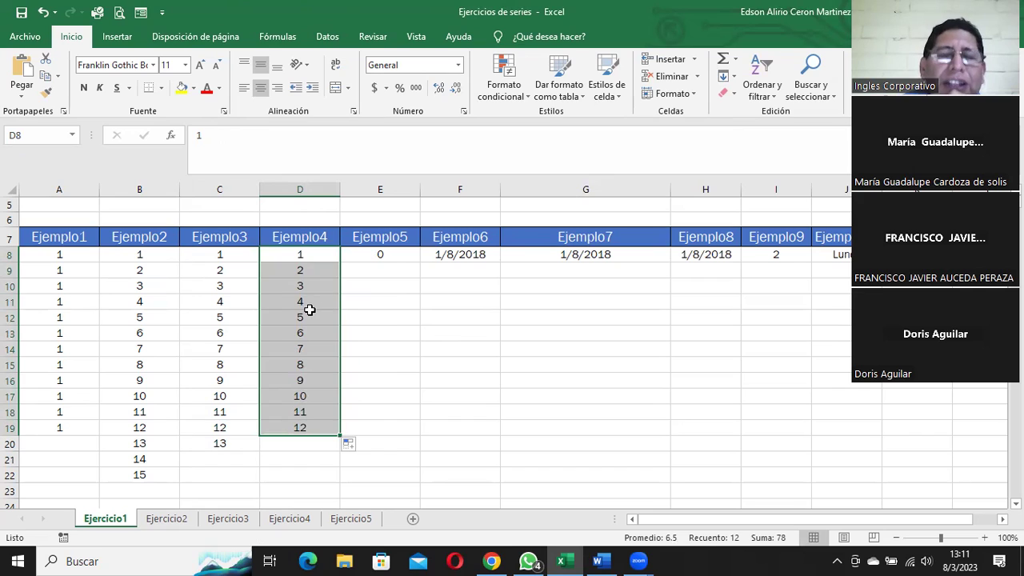
Step: Clear D9:D19 and refill Ejemplo4 from D8 alone as a series increasing by 1 down to D22
click(310, 272)
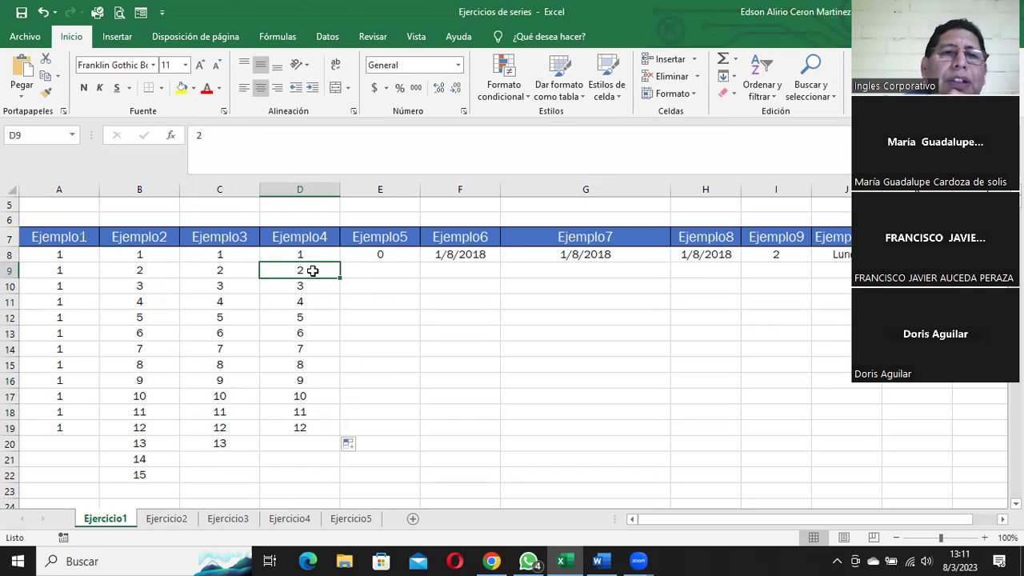
drag(313, 272, 318, 428)
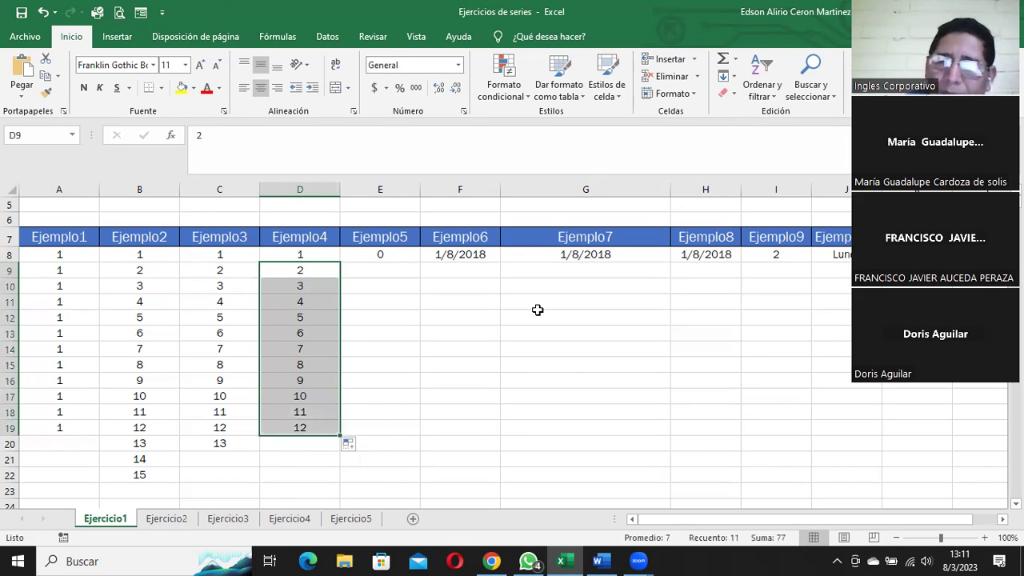
key(Delete)
click(300, 255)
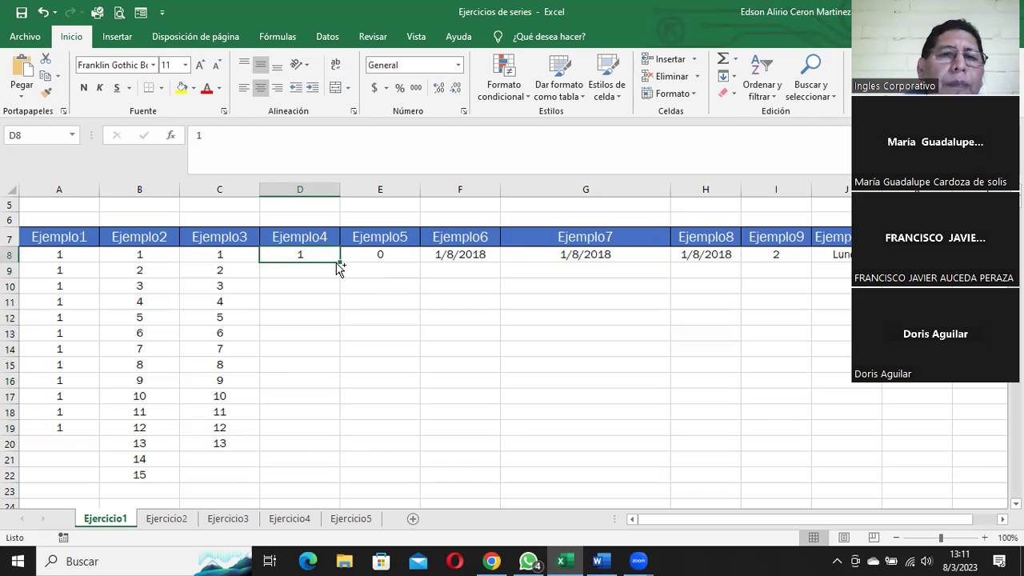
drag(339, 268, 345, 483)
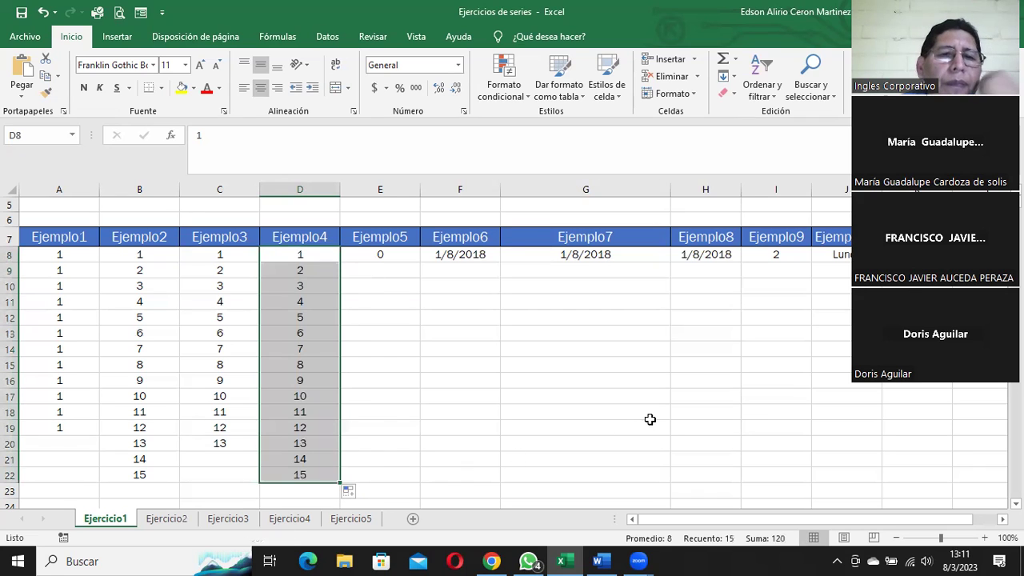
Step: Enter the note "ctrl + clic sostenido en el angulo inferior derecho" in F13
click(436, 338)
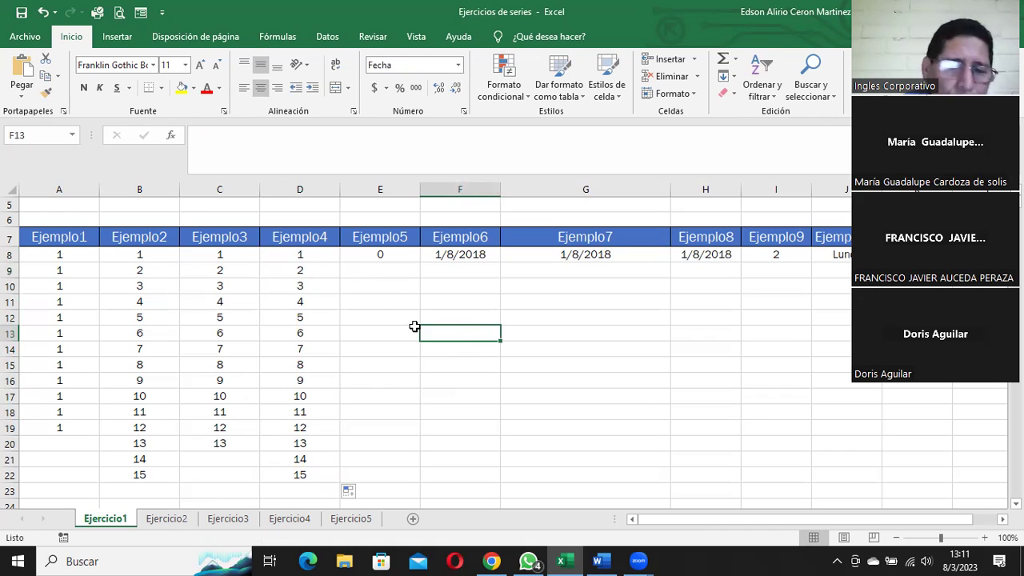
text(ctrl + clic )
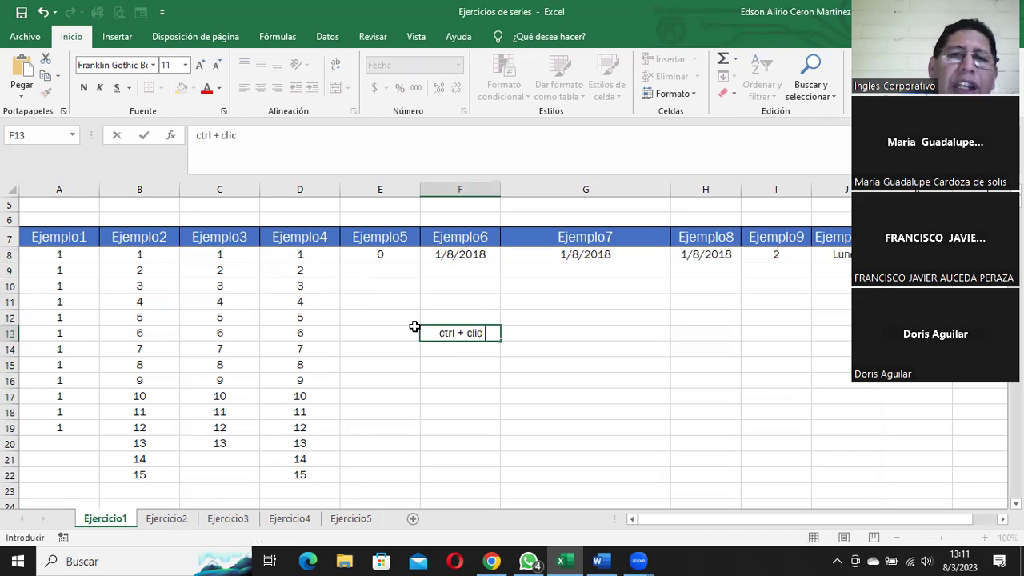
text(sostenido en)
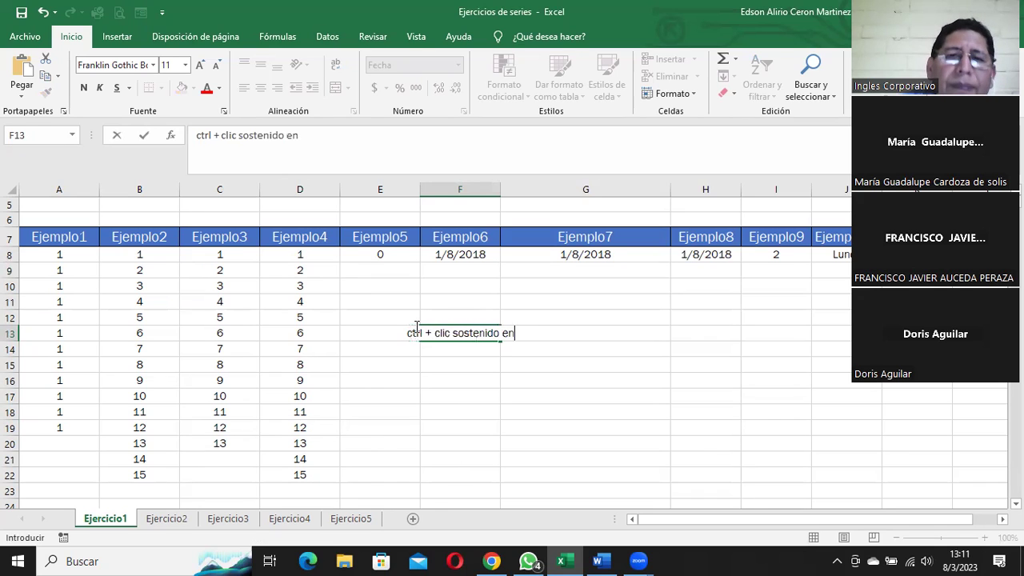
text( el angulo i)
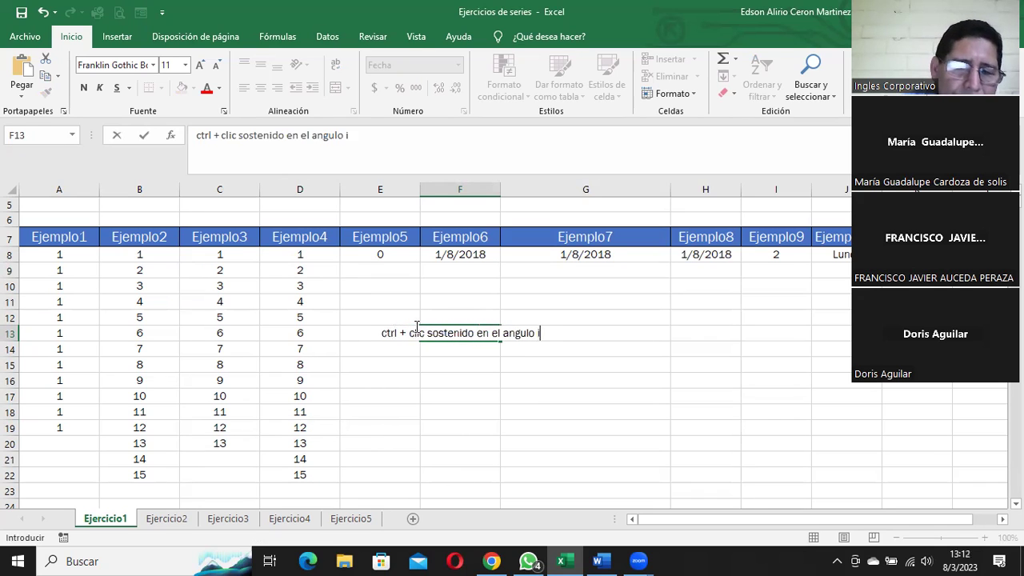
key(BackSpace)
text(derecho)
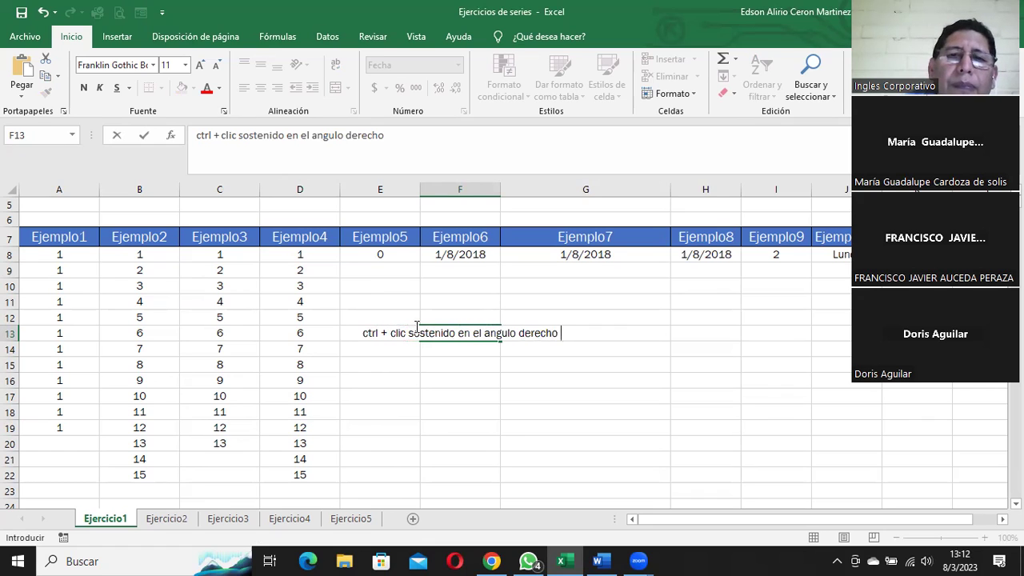
click(522, 323)
text(ind)
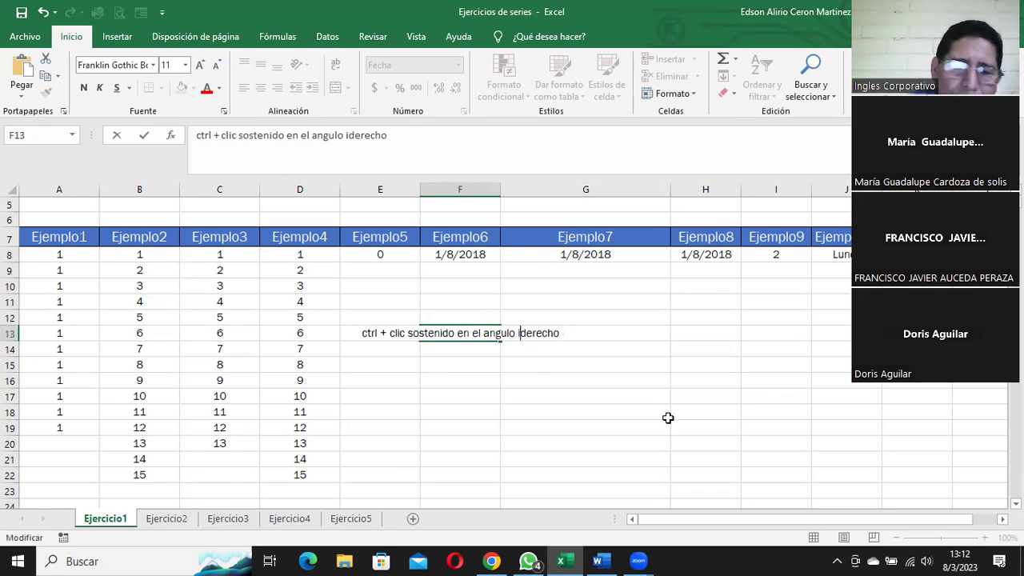
key(BackSpace)
text(fe)
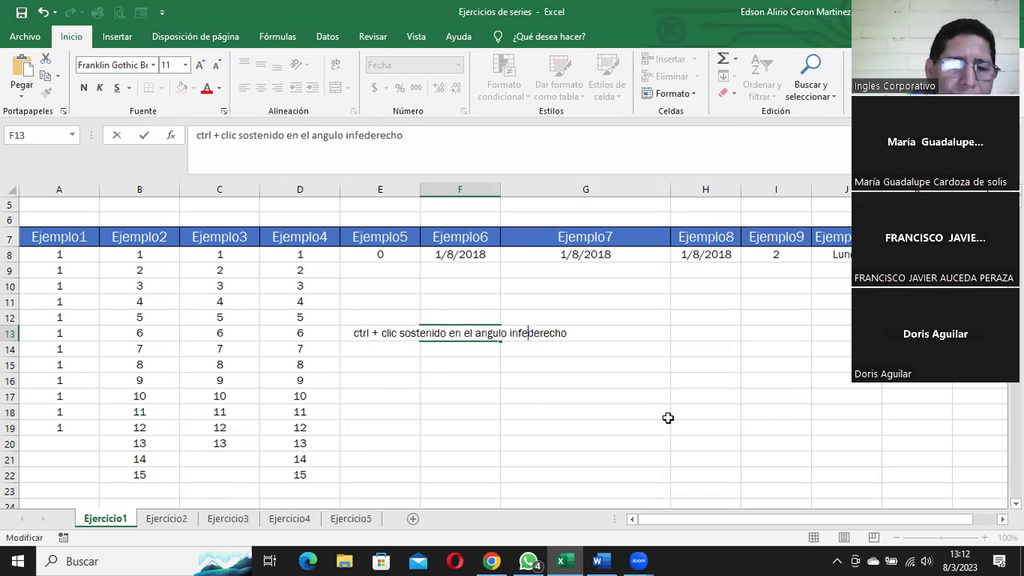
text(rior)
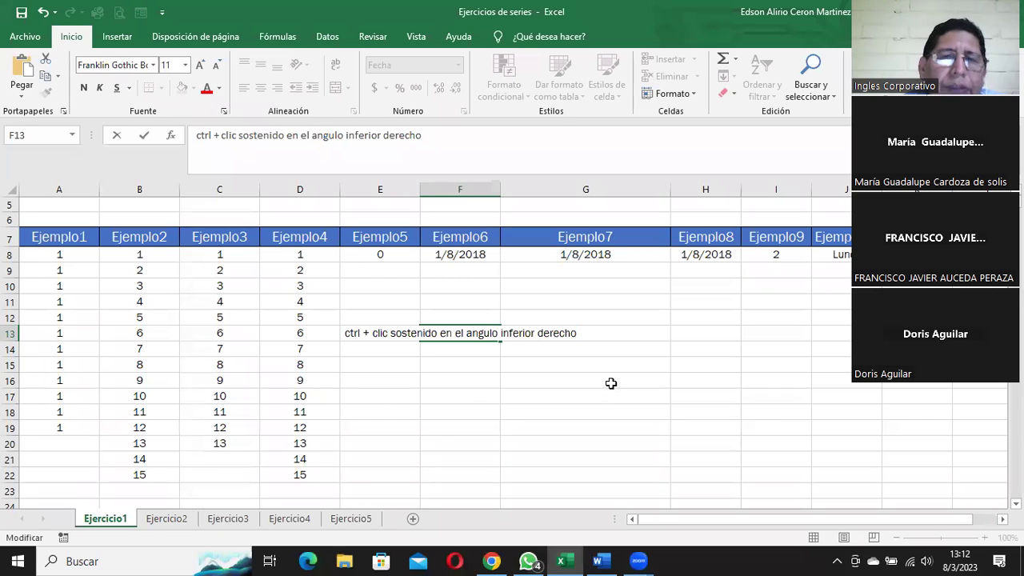
key(Return)
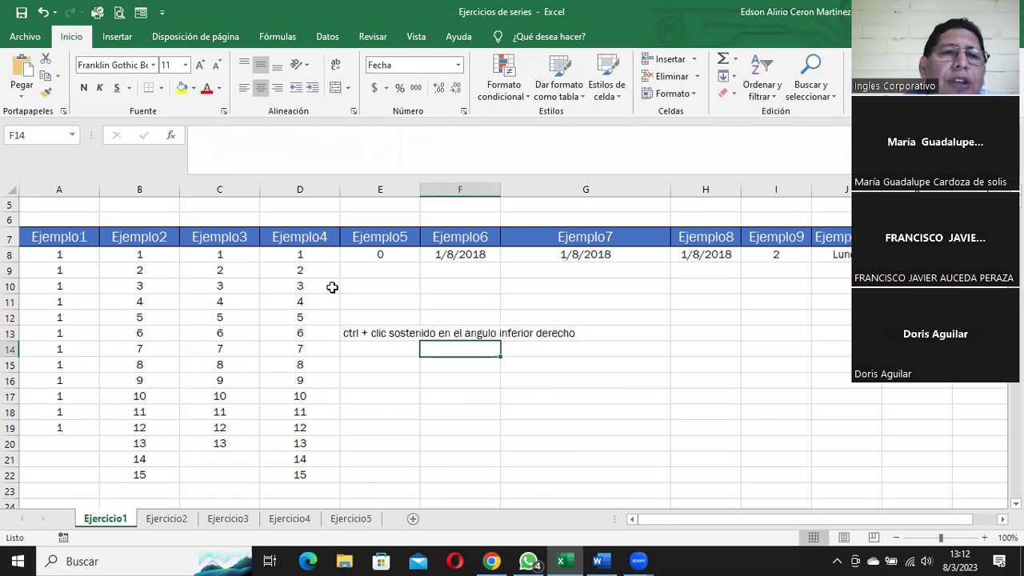
Step: Clear the Ejemplo4 values in D9:D22, keeping the starting value in D8
click(303, 270)
drag(302, 269, 315, 475)
key(Delete)
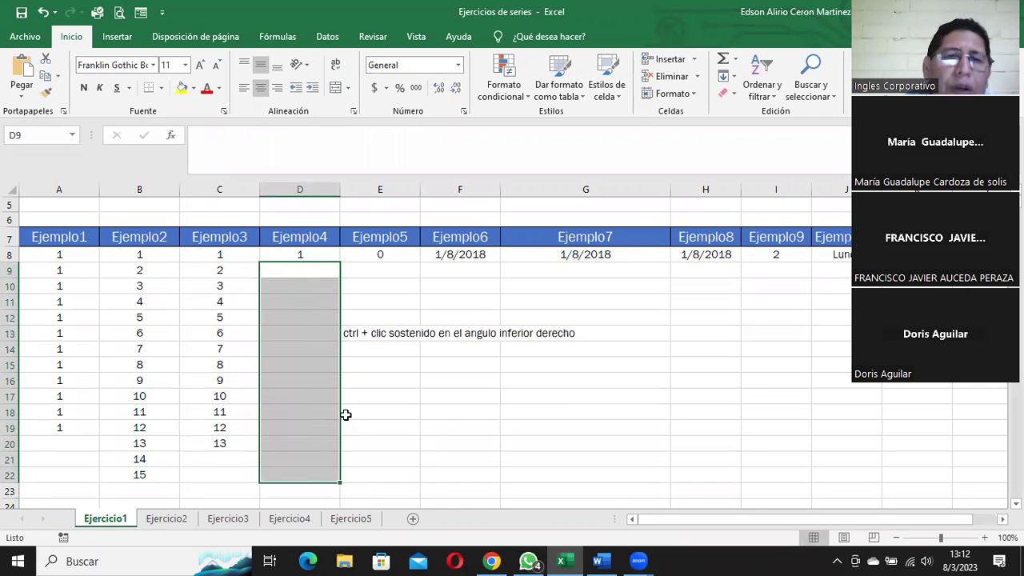
Step: Clear the Ejemplo1 values in A9:A20 and copy the 1 from A8 down to A21
drag(32, 270, 48, 300)
drag(36, 368, 48, 443)
key(Delete)
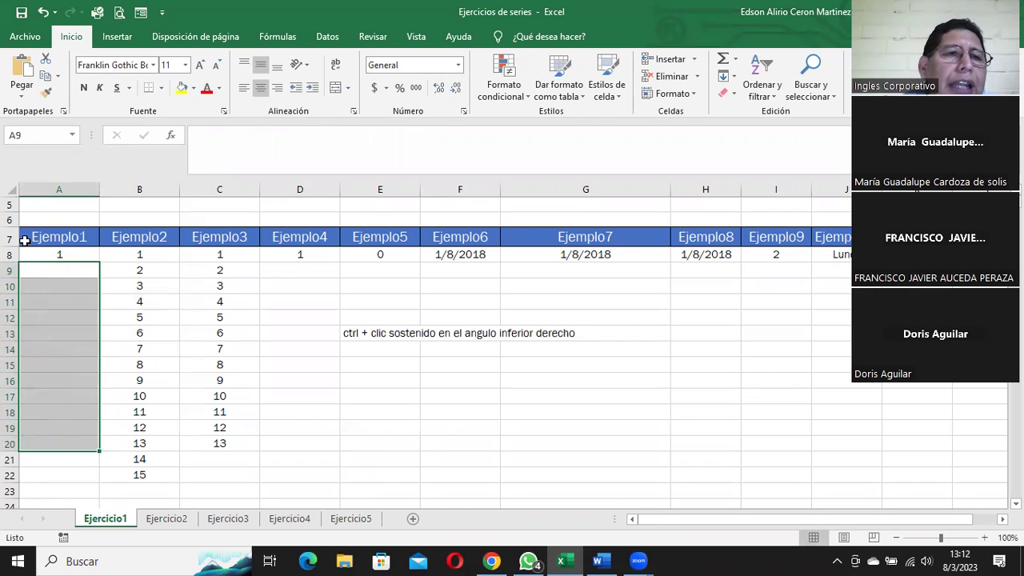
click(64, 252)
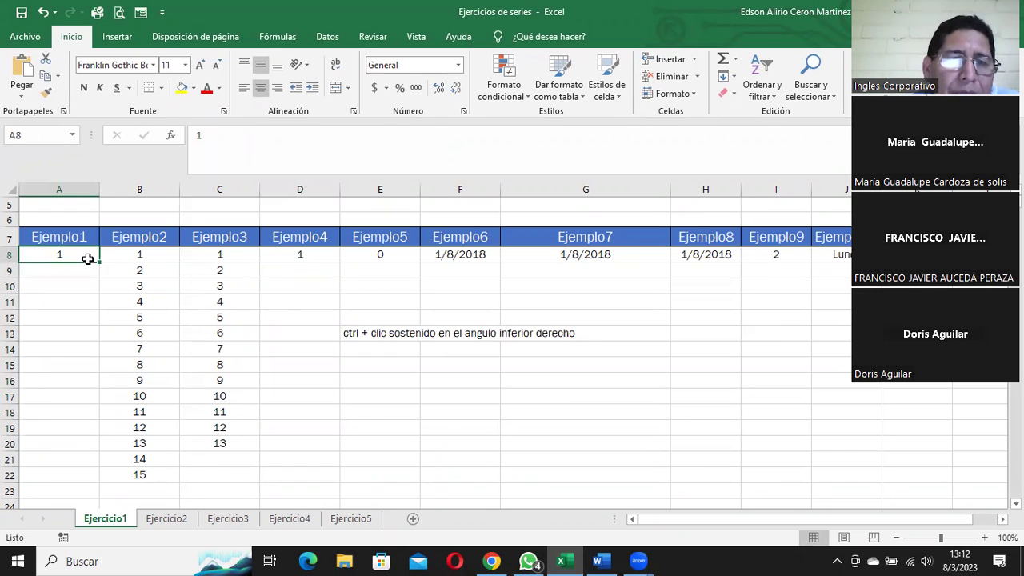
drag(99, 264, 83, 462)
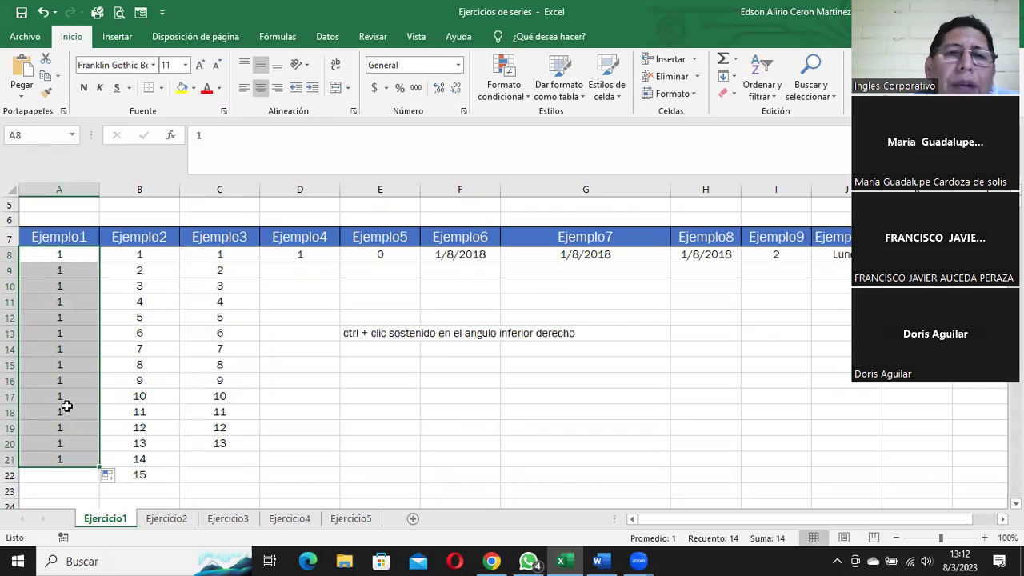
Step: Fill Ejemplo4 from the single value in D8 as a series increasing by 1 down to D20
click(311, 256)
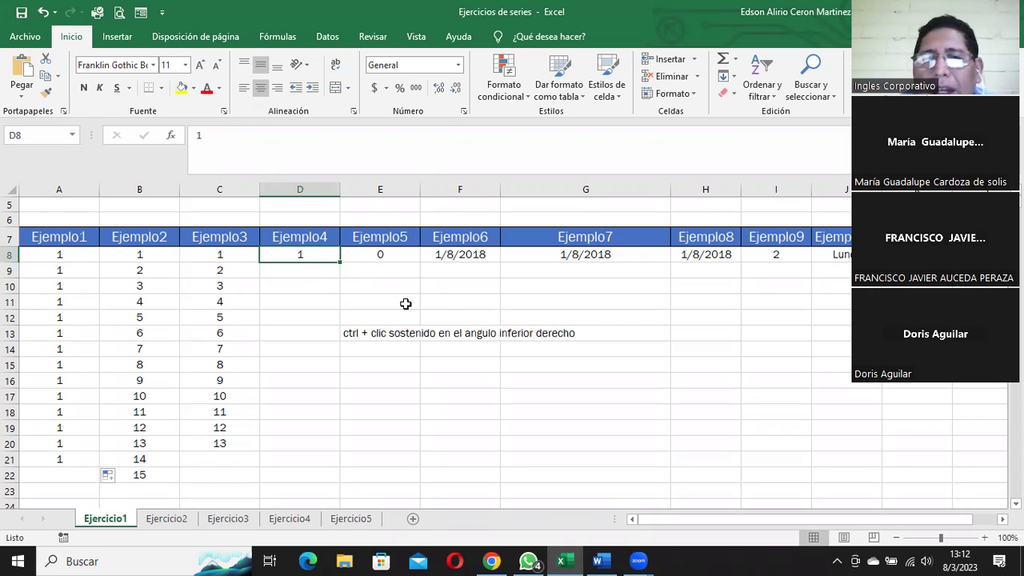
drag(340, 262, 344, 448)
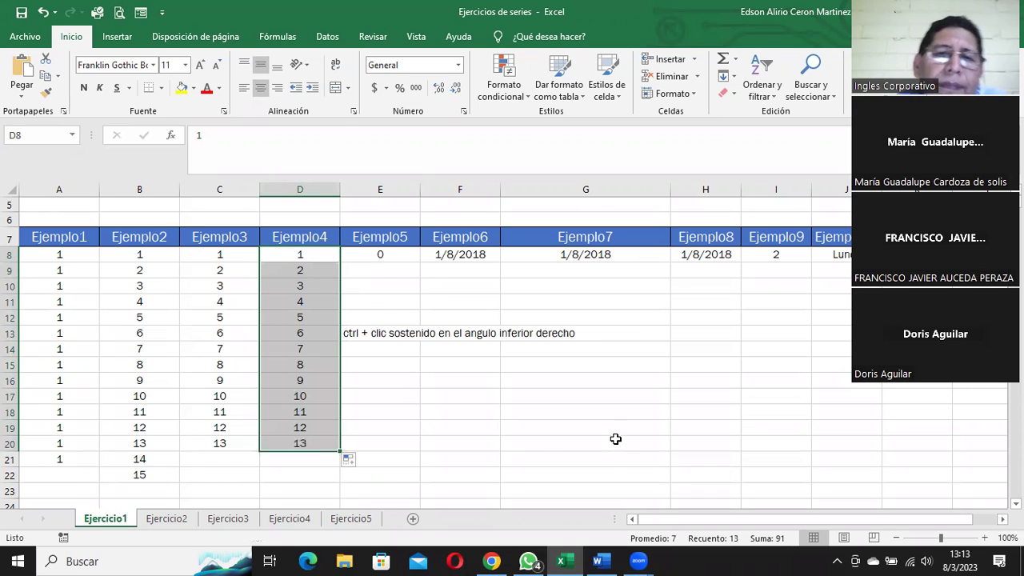
Step: Move the Ctrl-click note from F13 to D21 and align its text left
click(374, 330)
drag(372, 341, 304, 470)
key(Escape)
click(369, 328)
click(433, 334)
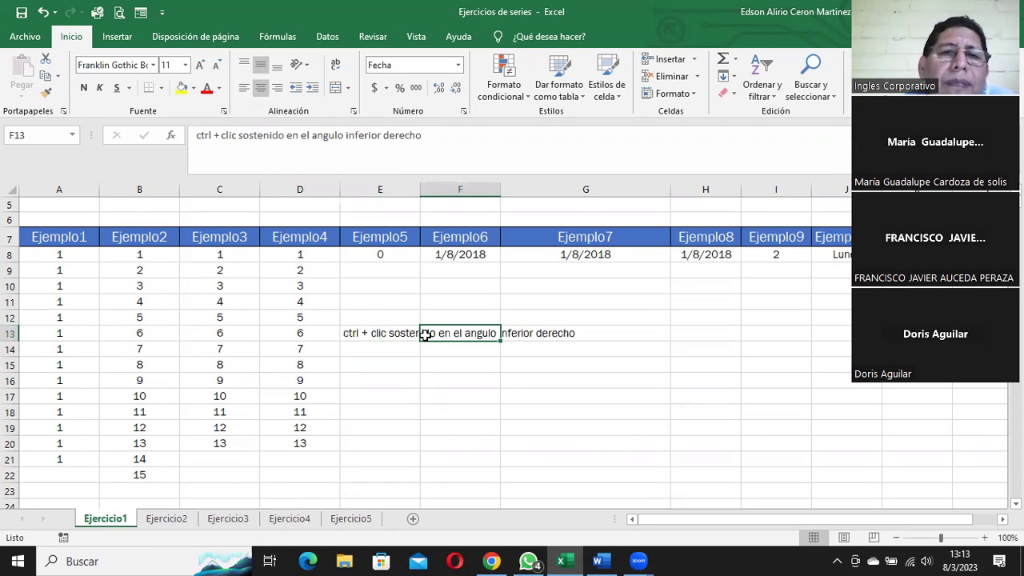
drag(438, 341, 290, 461)
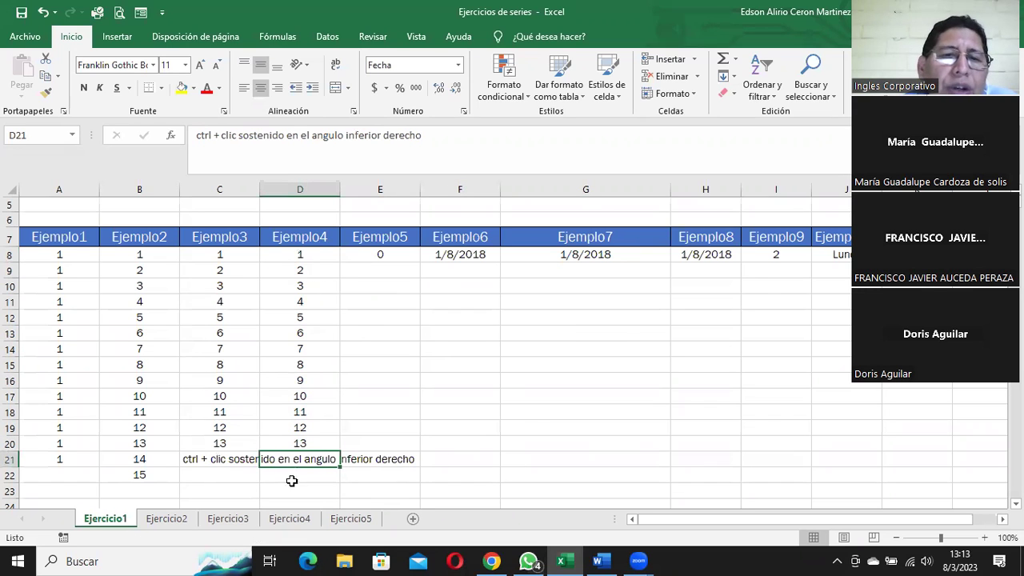
click(244, 88)
click(552, 382)
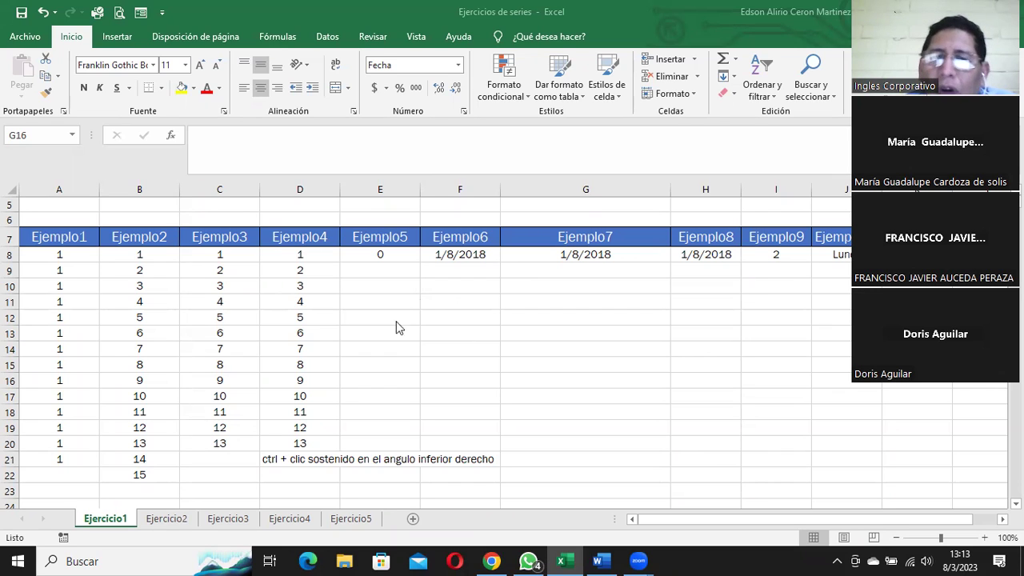
Step: Enter 3 and 6 in E9 and E10, and extend the Ejemplo5 series from E8:E10 down to E23
click(401, 288)
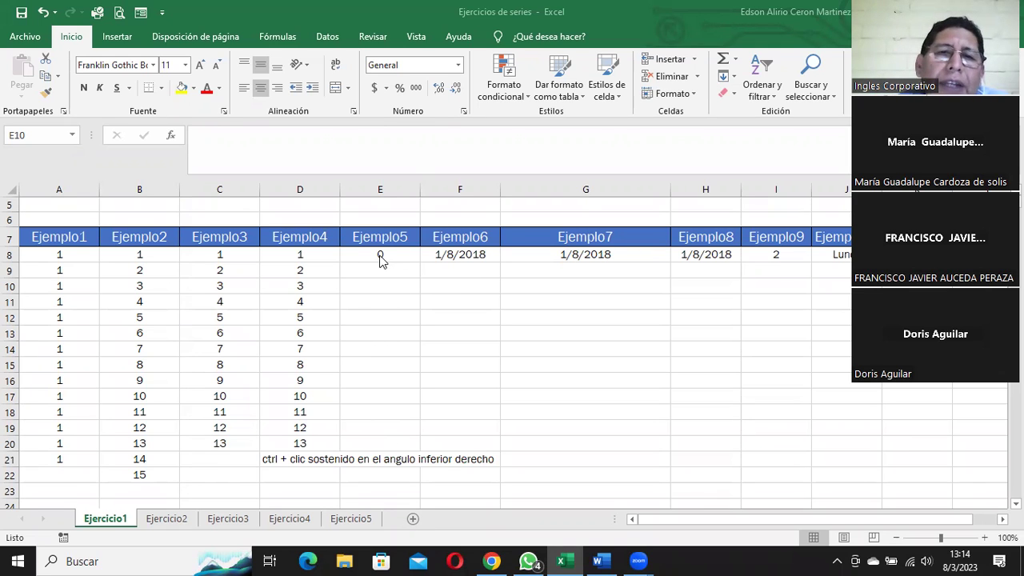
click(374, 253)
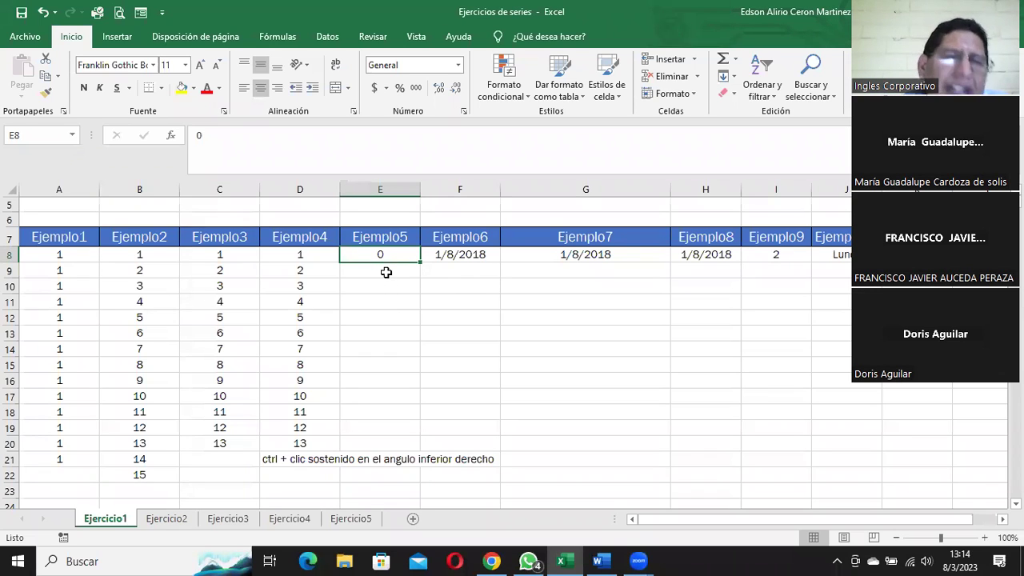
click(387, 273)
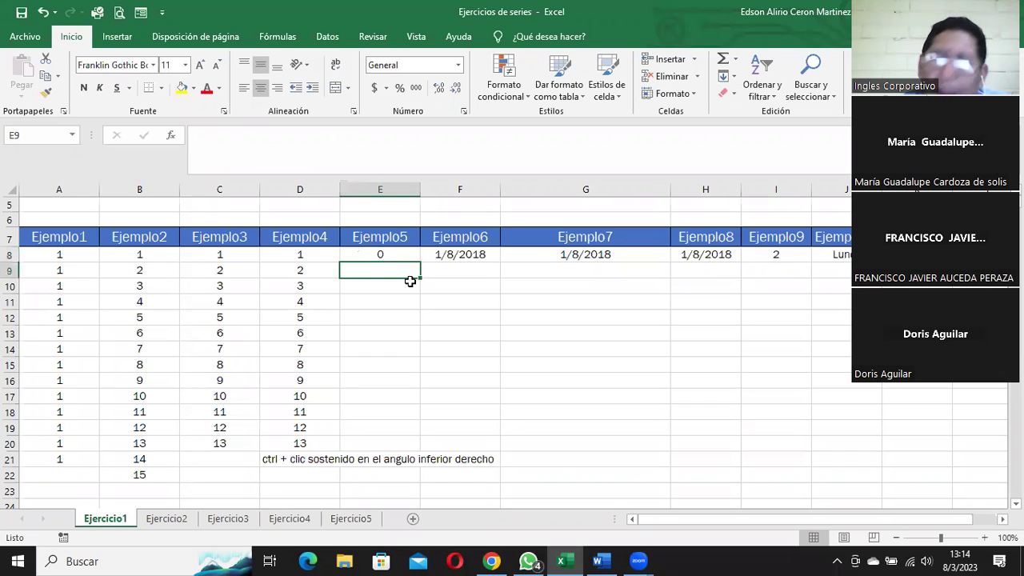
text(3)
key(Return)
text(6)
key(Return)
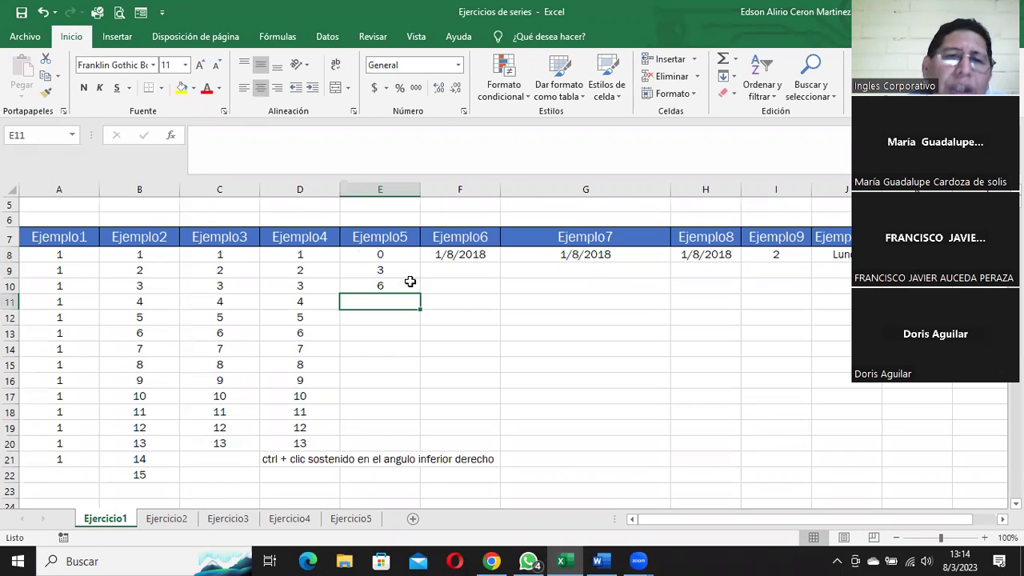
drag(383, 254, 426, 494)
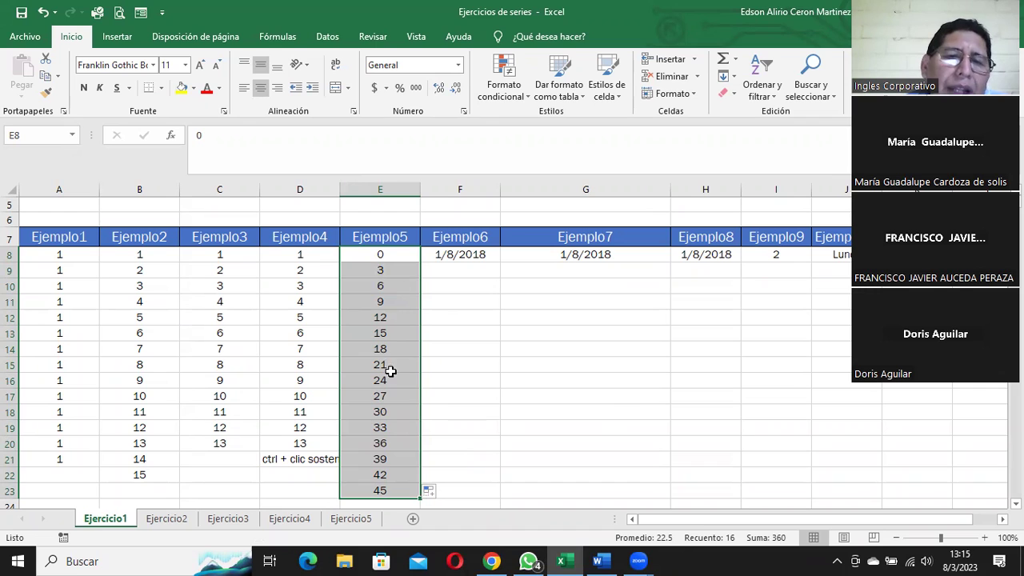
Step: Clear the Ejemplo5 values in E9:E23, keeping the starting 0 in E8
drag(383, 270, 400, 489)
key(Delete)
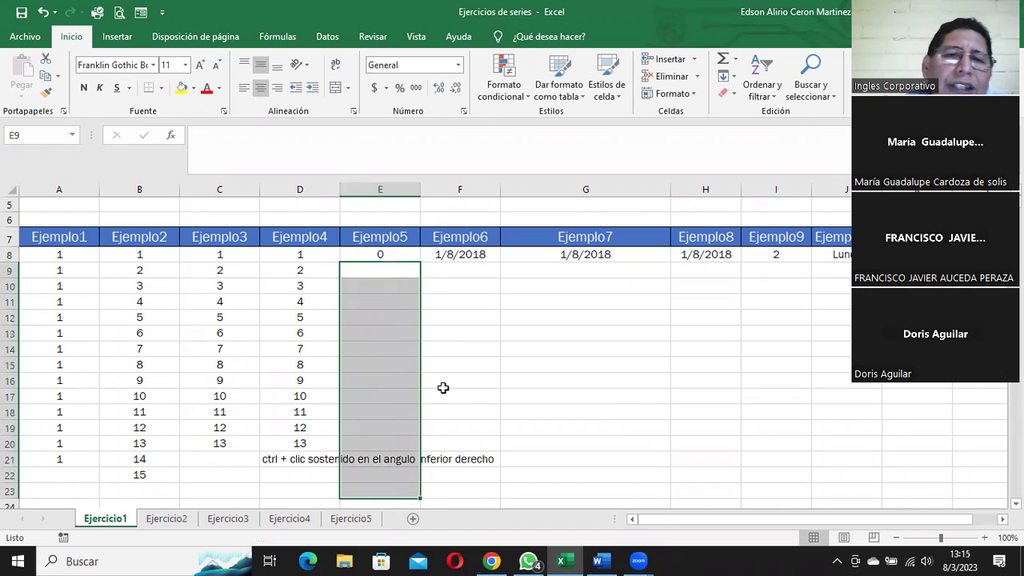
click(389, 253)
Step: Enter 4, 8 and 6 in E9:E11 and extend the irregular Ejemplo5 pattern from E8:E11 down to E22
click(389, 268)
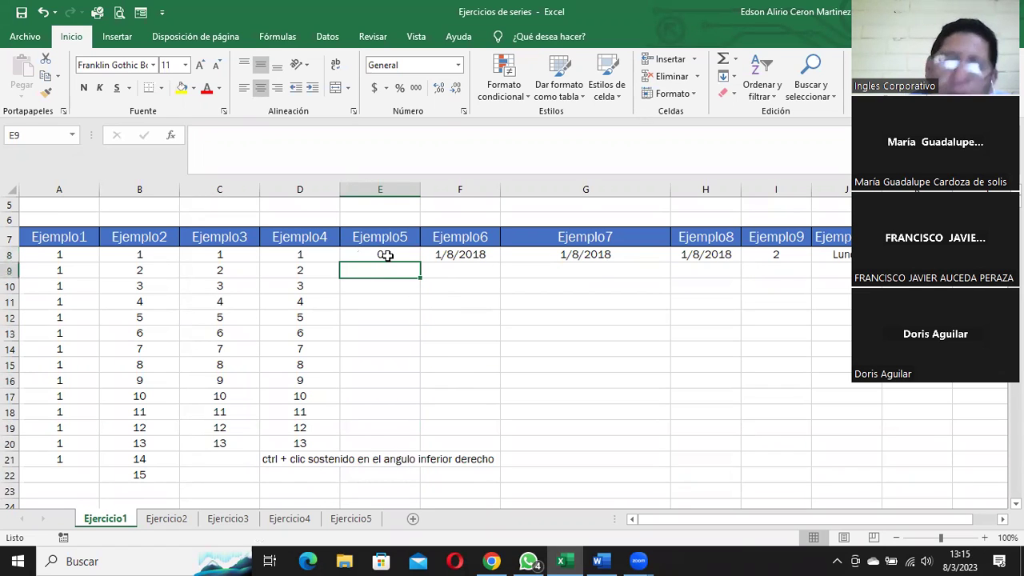
text(4)
key(Return)
text(8)
key(Return)
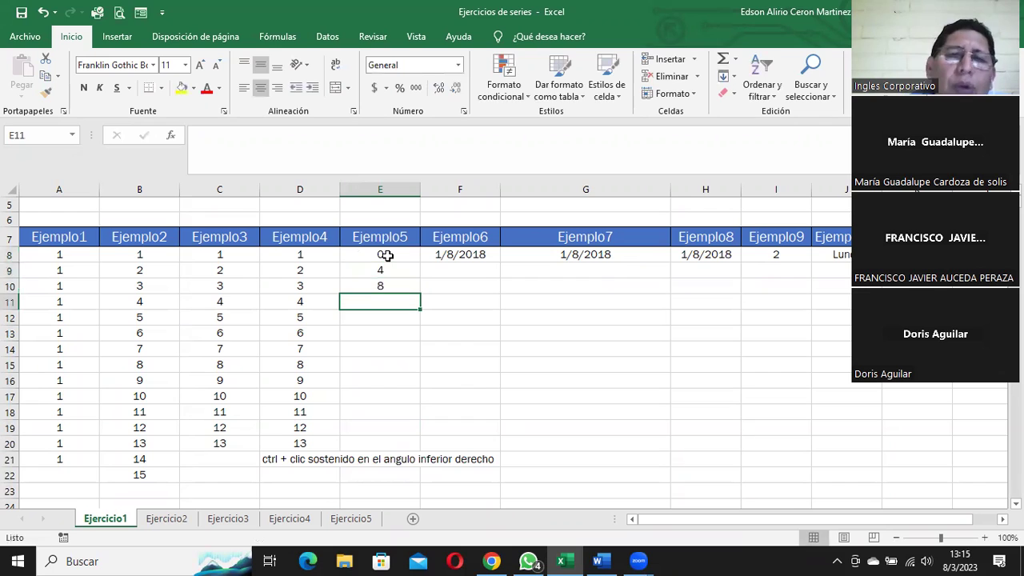
text(6)
key(Return)
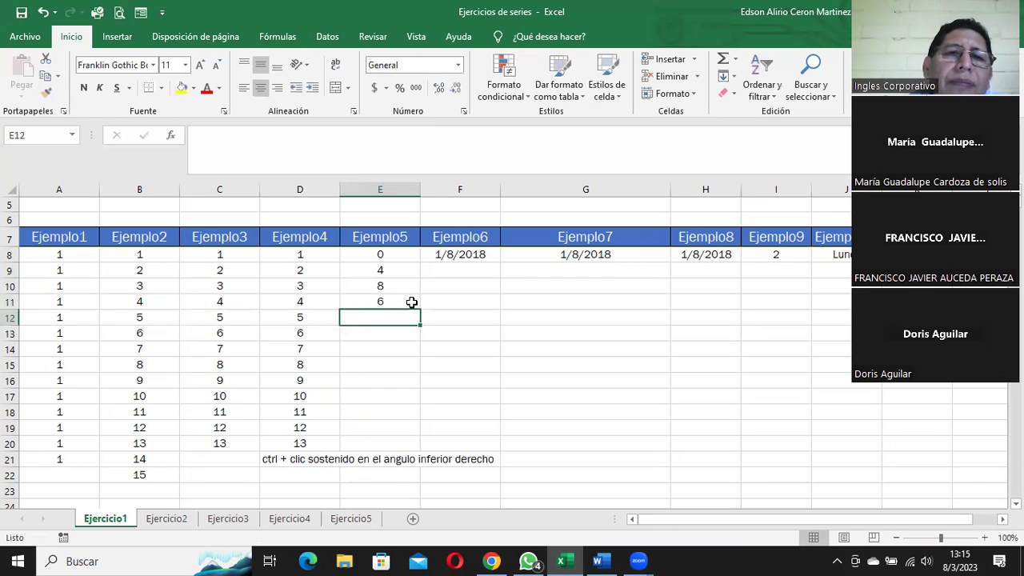
drag(384, 256, 422, 484)
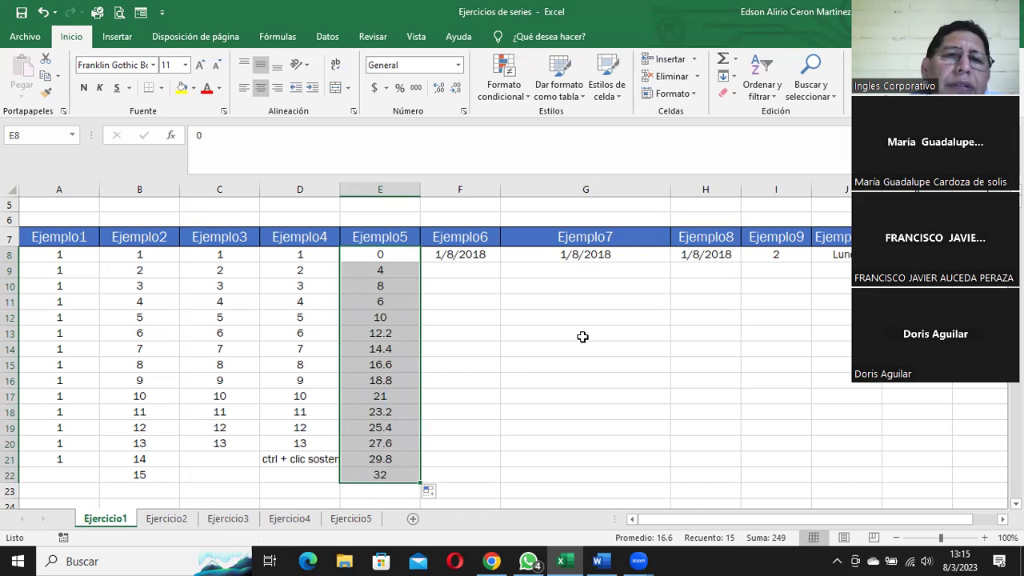
click(403, 338)
click(386, 356)
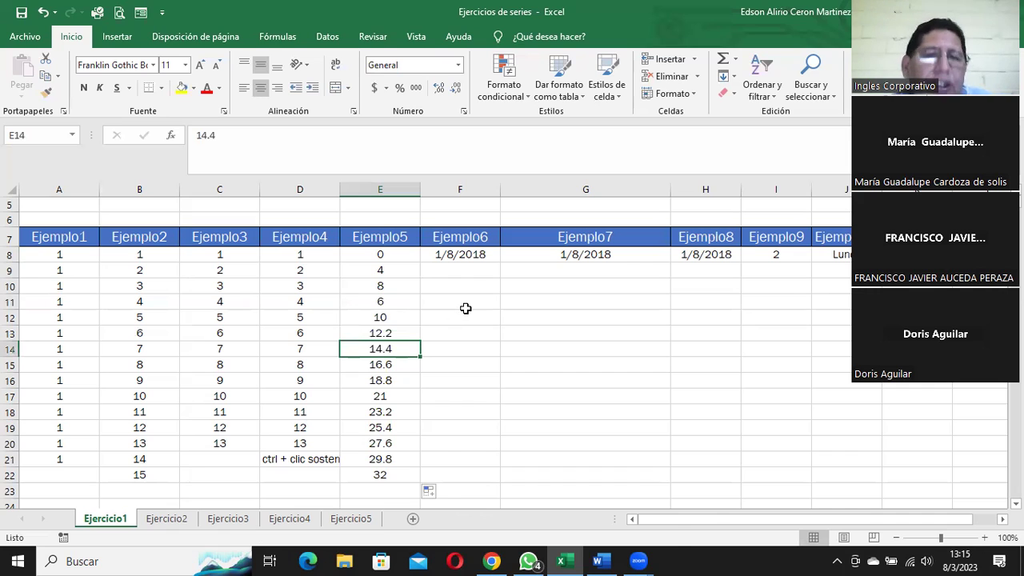
Step: Undo the last Ejemplo5 fill and clear the typed values in E9:E11
key(ctrl+z)
click(556, 328)
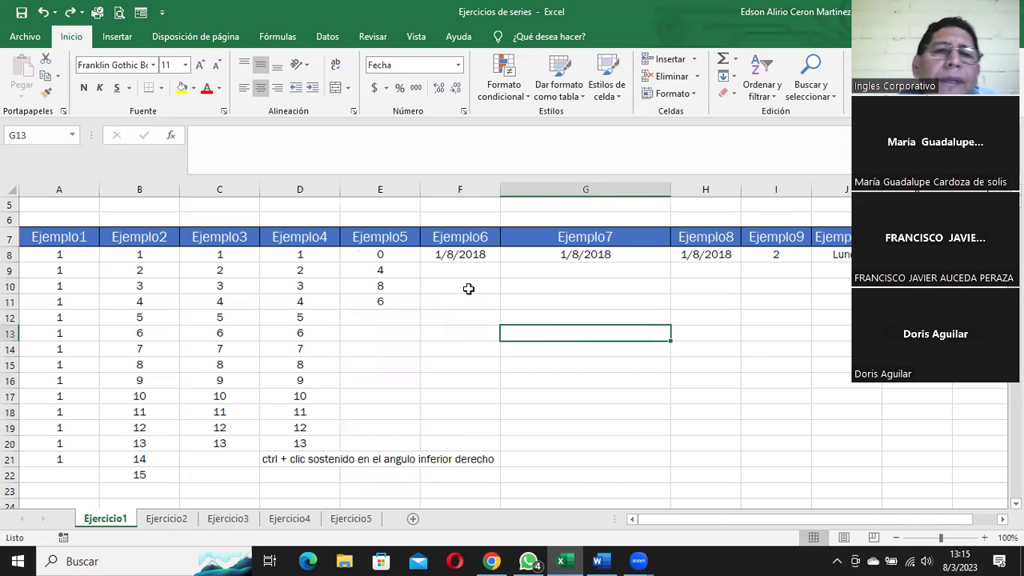
click(388, 256)
drag(388, 258, 393, 296)
key(Delete)
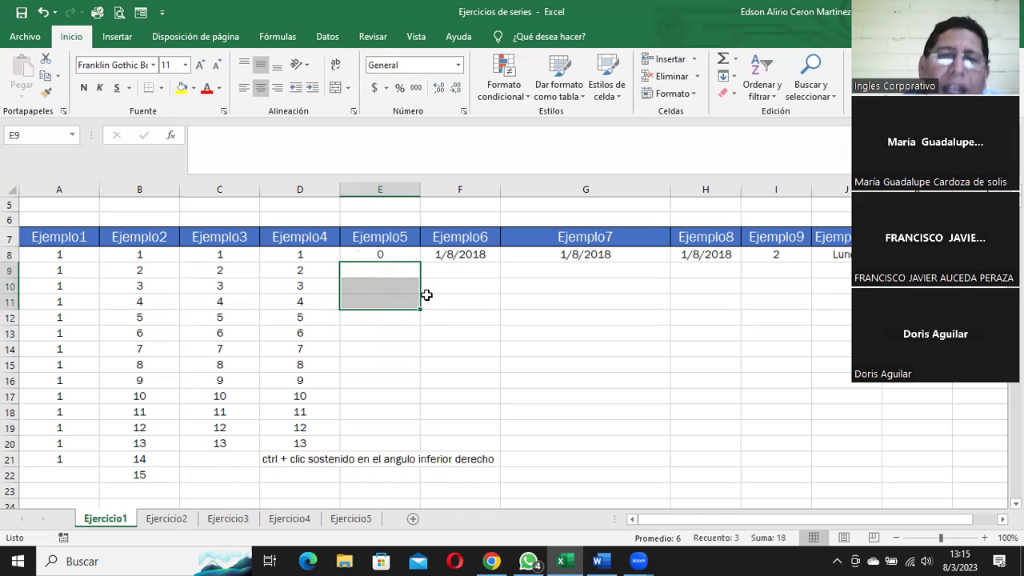
Step: Fill E8:E21 with a linear column series using an increment of 5
click(376, 252)
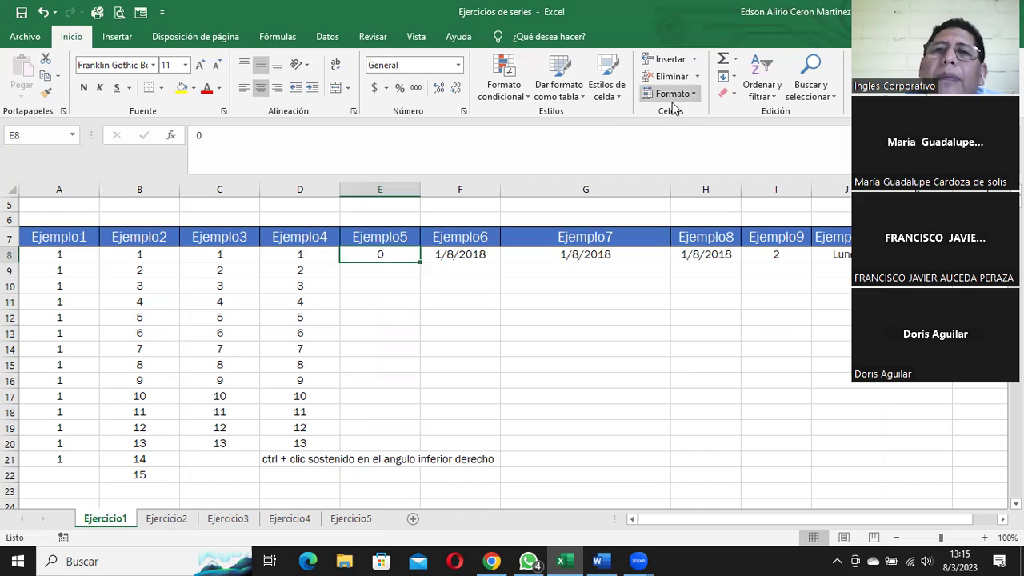
drag(377, 251, 387, 460)
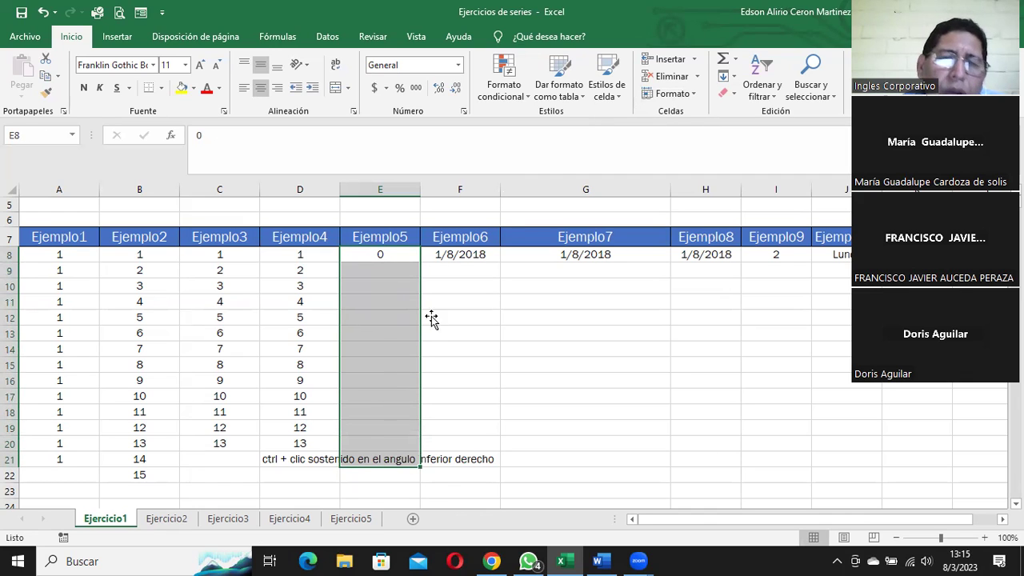
click(735, 76)
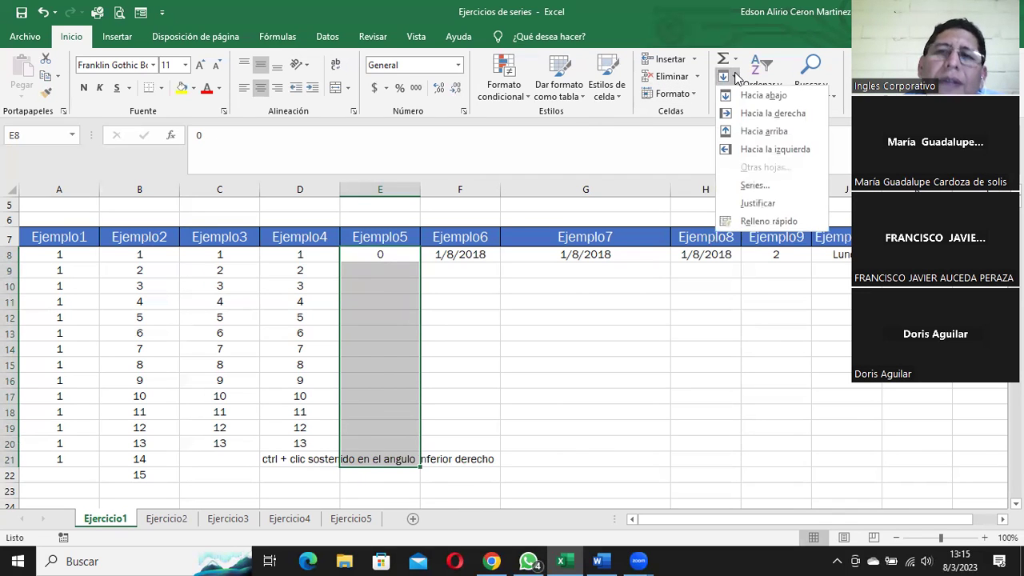
click(766, 185)
click(505, 224)
click(556, 295)
drag(556, 295, 512, 295)
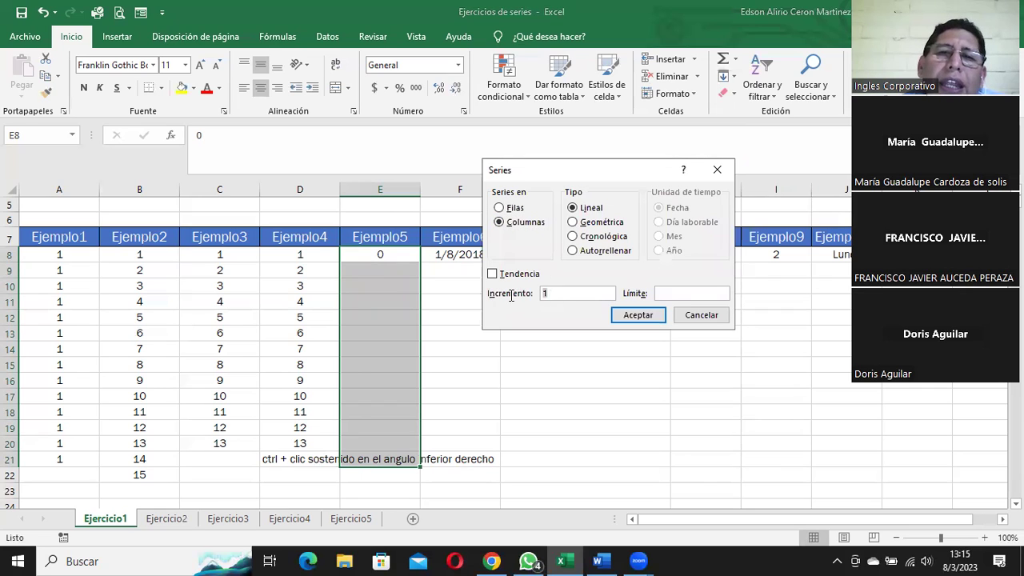
text(5)
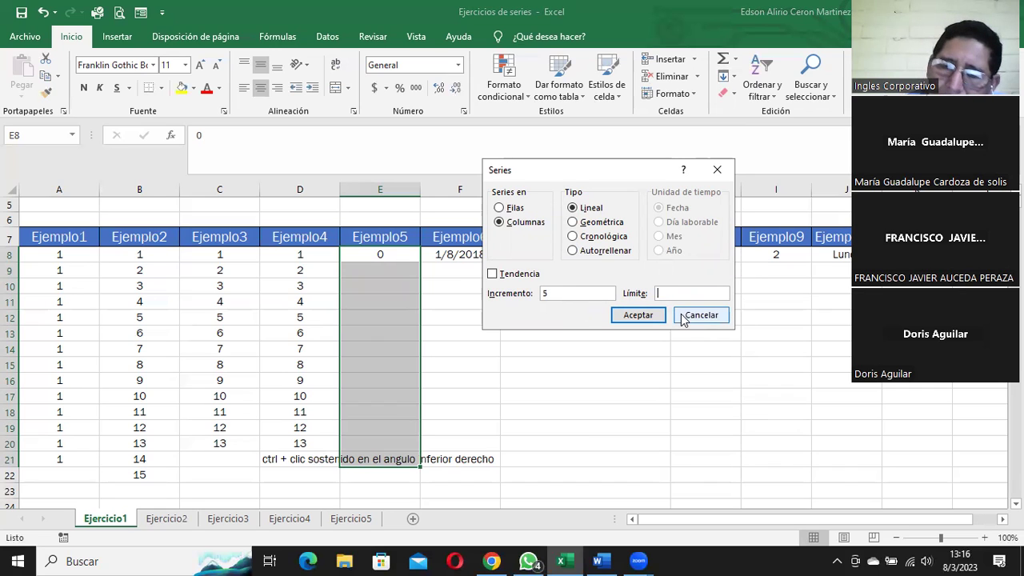
key(Return)
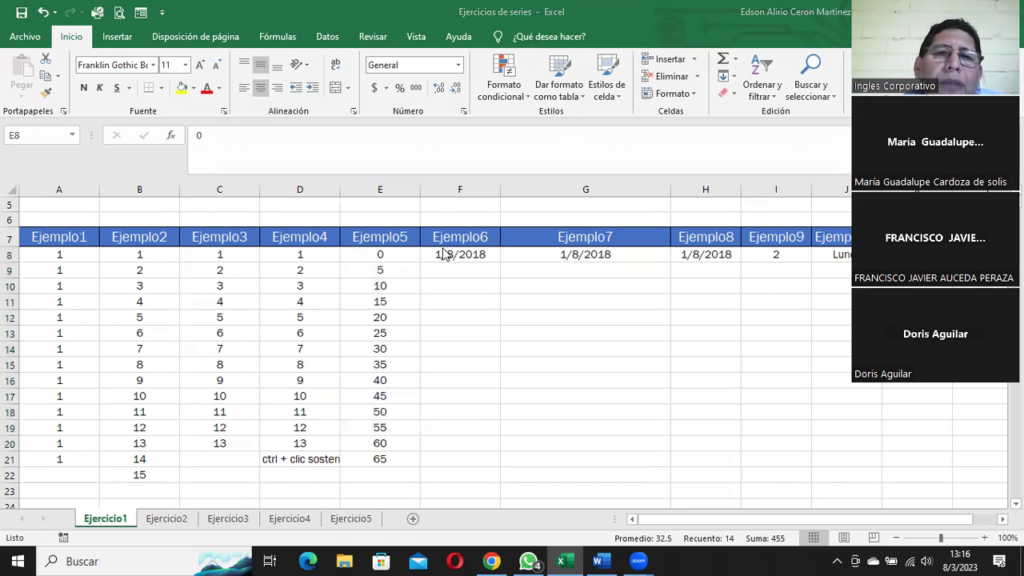
Step: Clear the Ejemplo5 values in E9:E21, keeping the starting 0 in E8
click(479, 255)
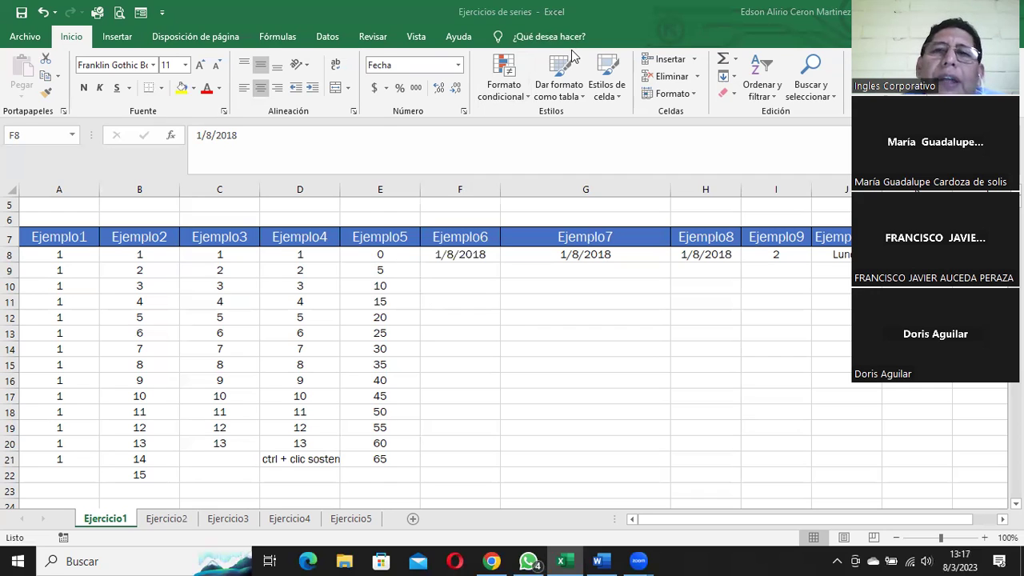
drag(379, 269, 367, 454)
key(Delete)
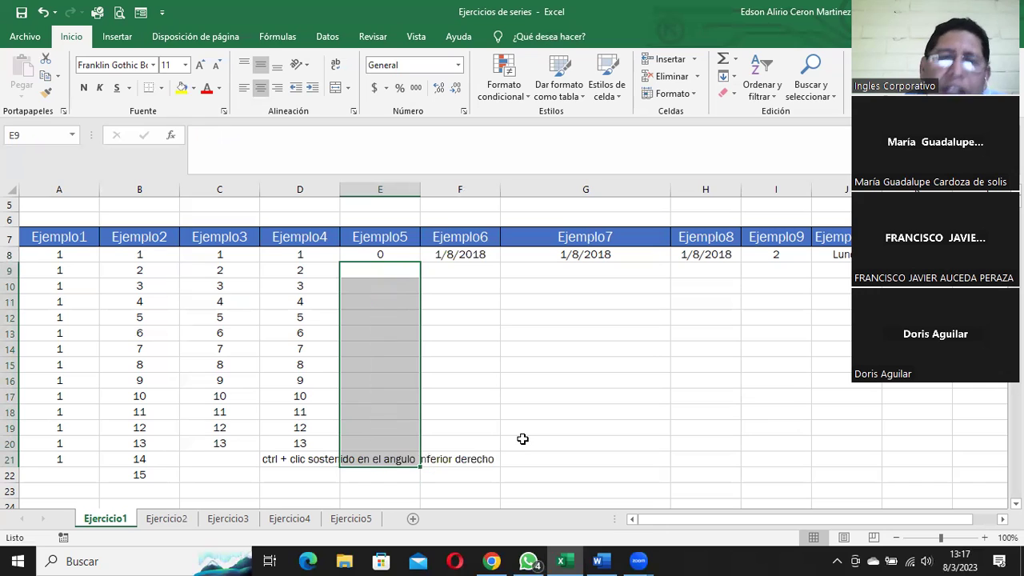
Step: Enter 5 and 10 in E9 and E10, and extend the Ejemplo5 series from E8:E10 down to E18
click(391, 271)
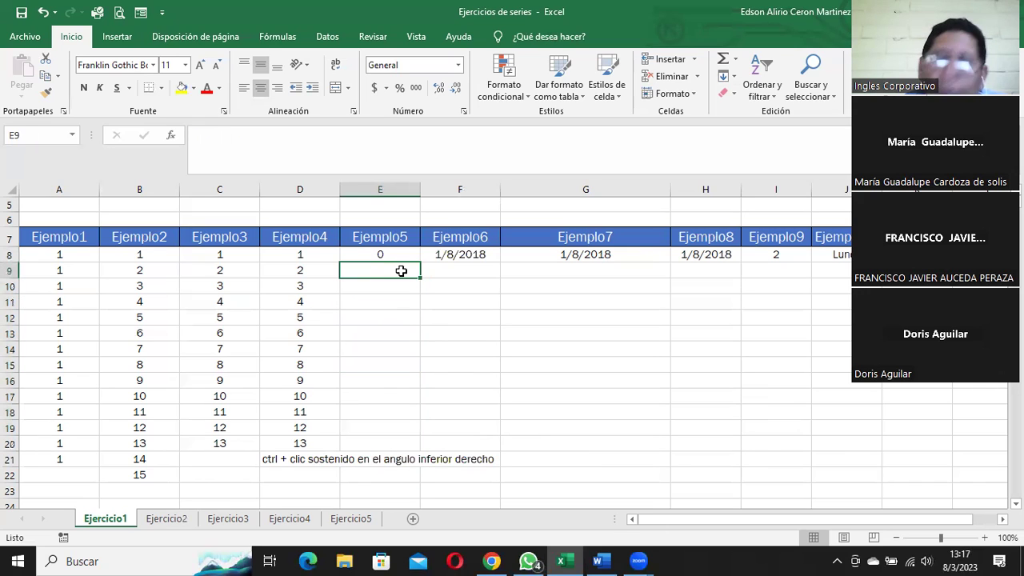
text(36)
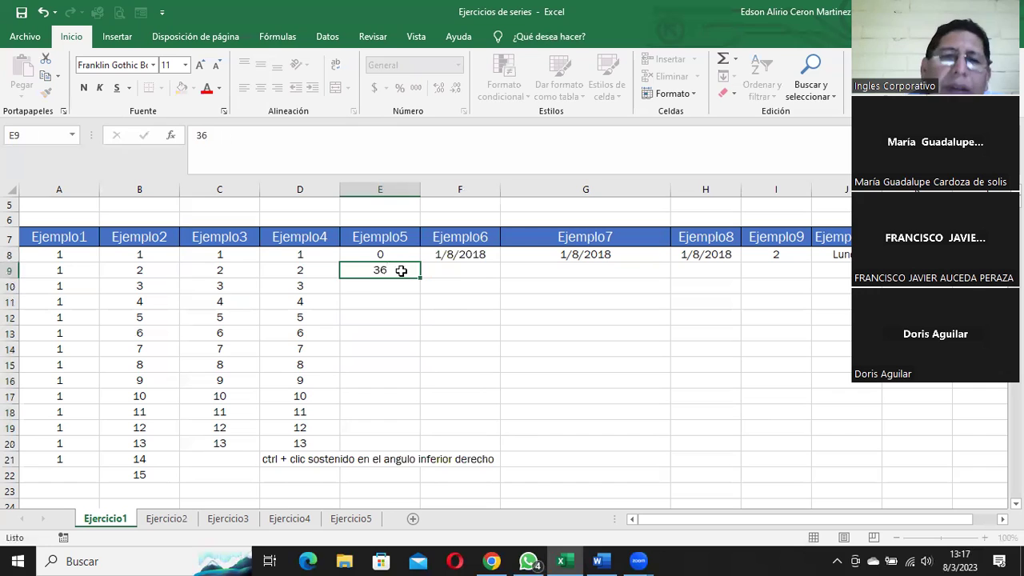
key(Return)
click(401, 271)
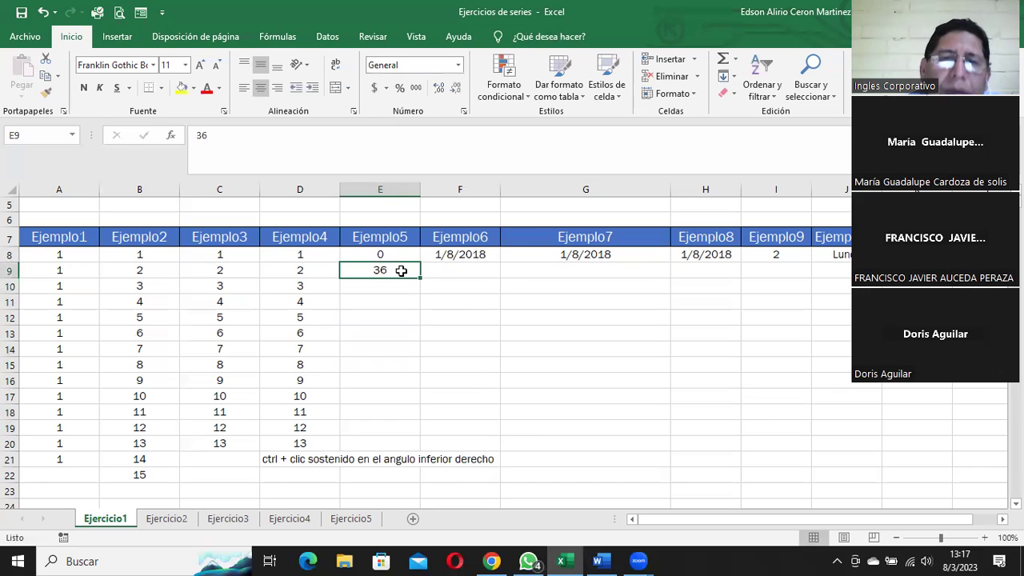
text(5)
key(Return)
text(10)
key(Return)
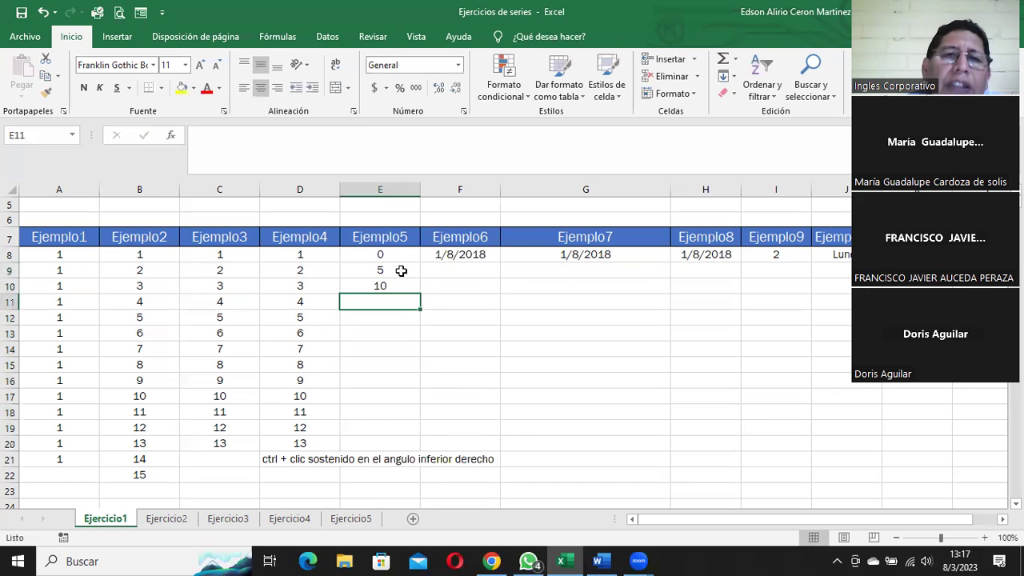
drag(393, 256, 419, 417)
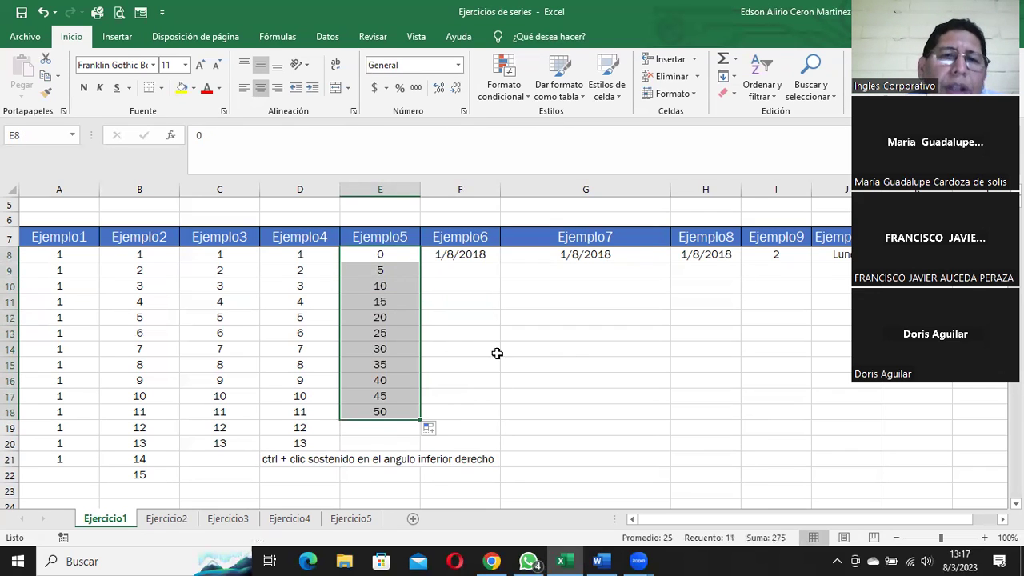
Step: Clear the Ejemplo5 values in E9:E18, keeping the starting 0 in E8
click(466, 351)
drag(386, 269, 404, 412)
key(Delete)
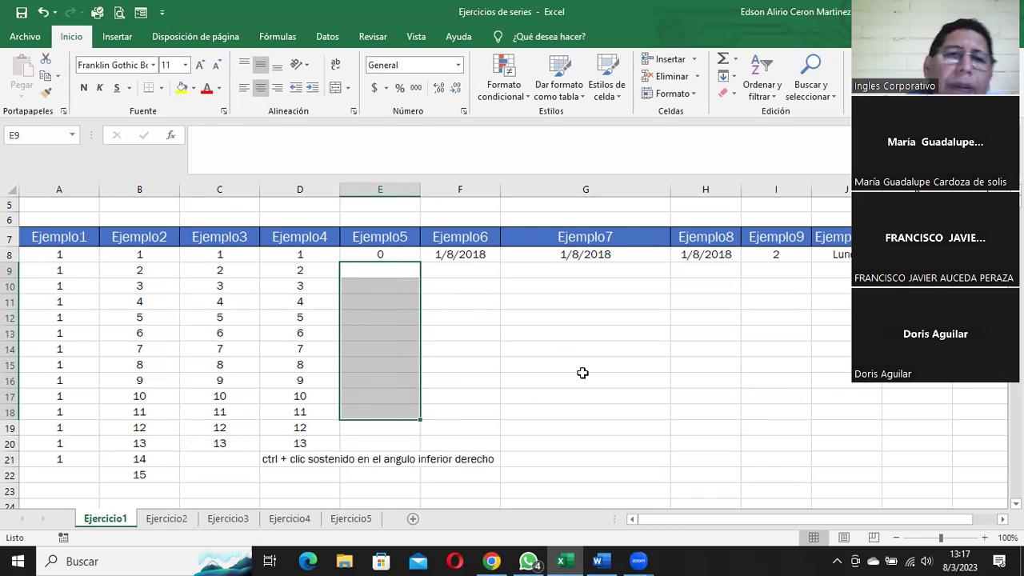
Step: Fill E8:E20 with a linear column series using an increment of 5 and a limit of 70
drag(393, 255, 376, 445)
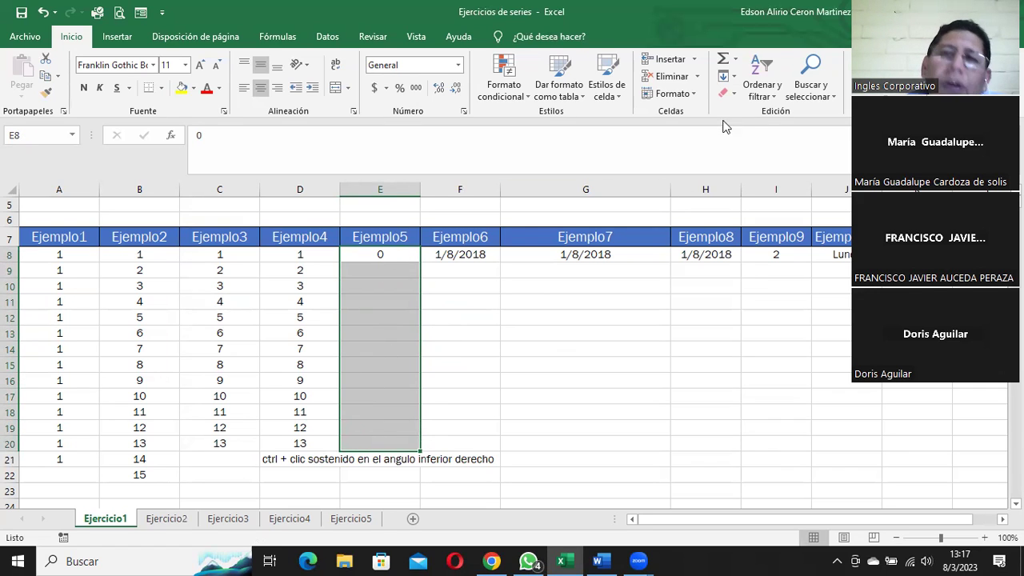
click(728, 77)
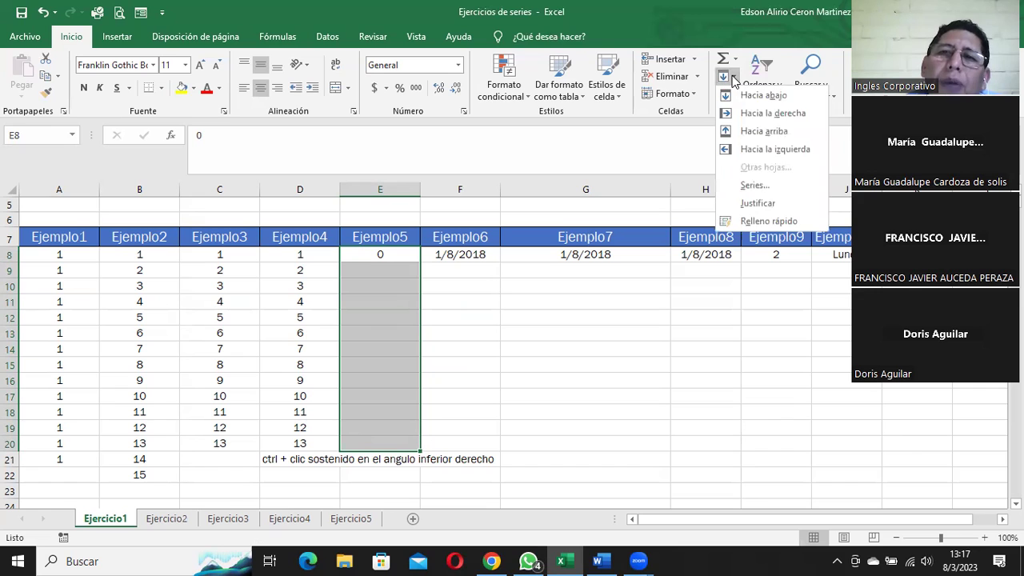
click(770, 185)
click(573, 293)
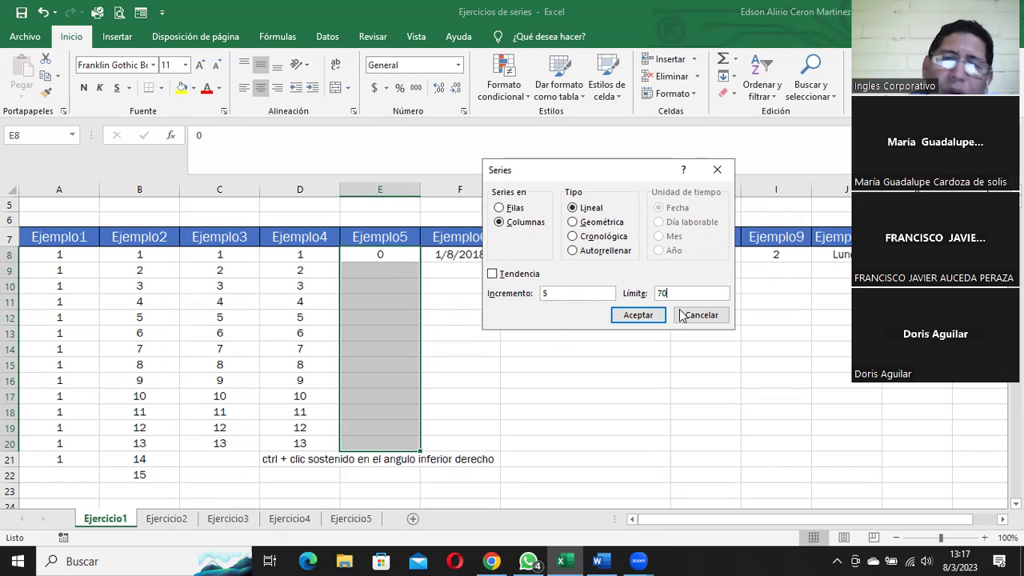
click(637, 314)
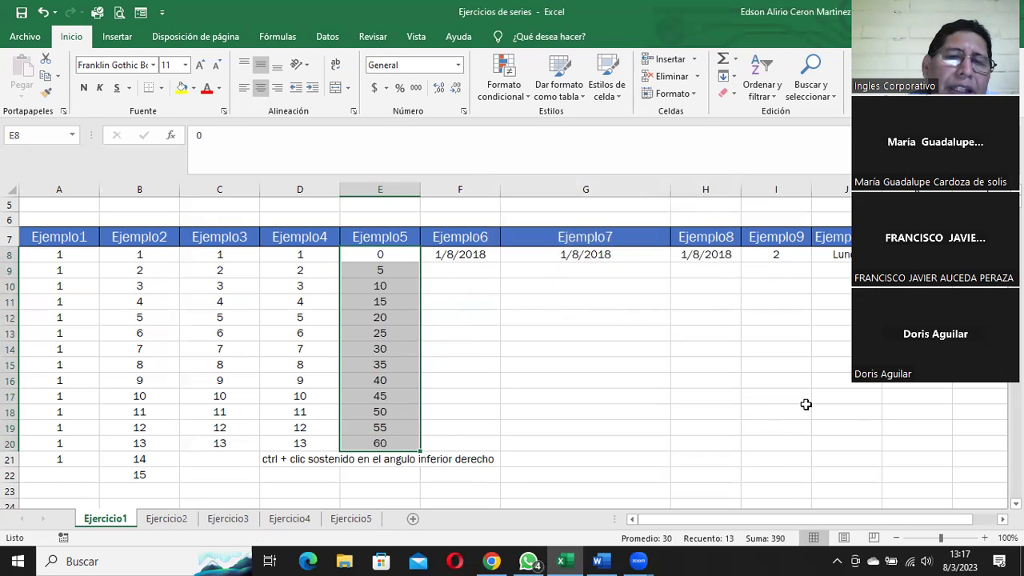
Step: Clear the Ejemplo5 values in E9:E20, keeping the starting 0 in E8
click(393, 303)
drag(380, 270, 380, 443)
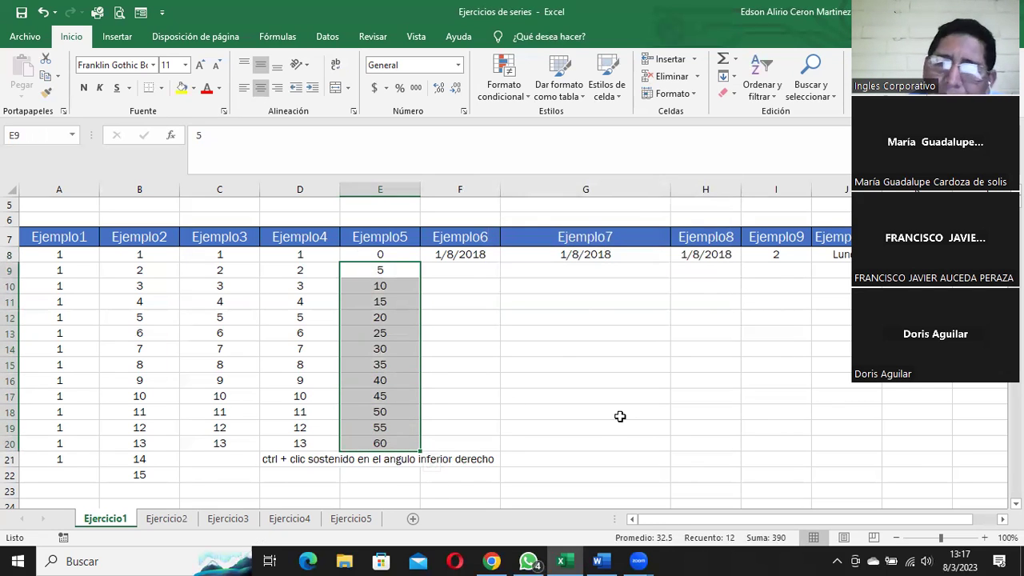
key(Delete)
Step: Fill Ejemplo5 from E8 with a linear column series using an increment of 5 and a limit of 65
click(398, 255)
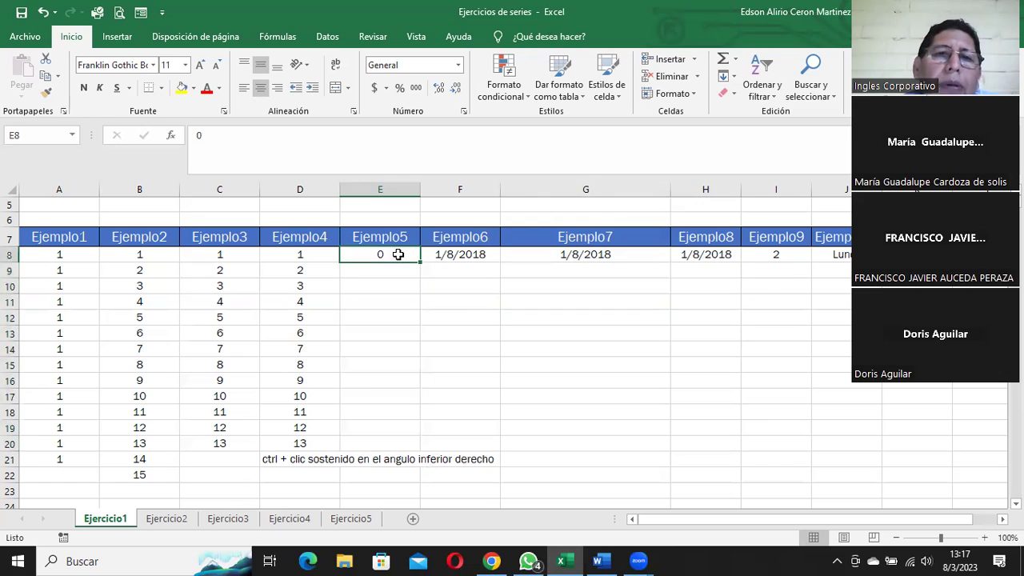
click(735, 76)
click(765, 185)
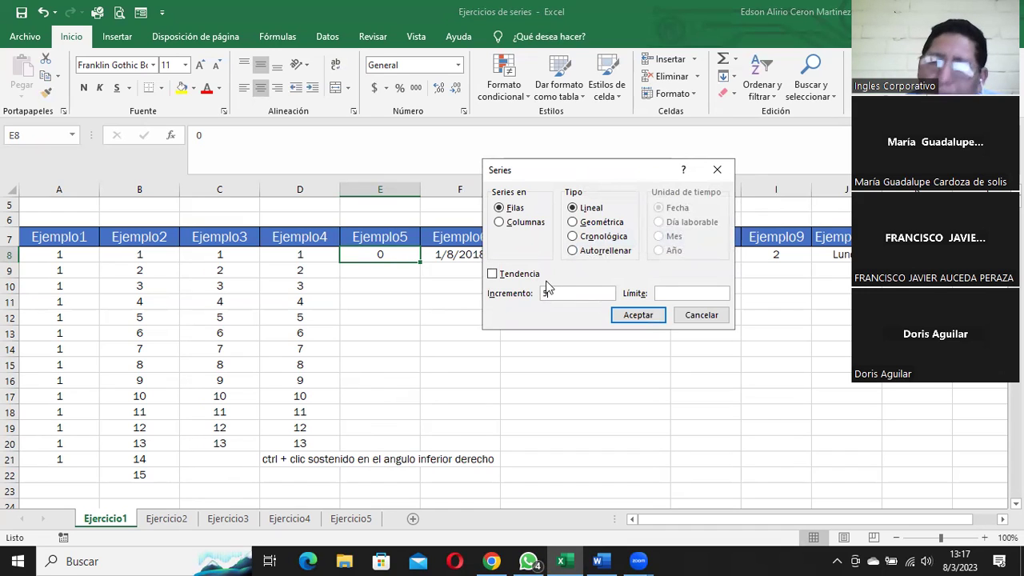
click(670, 293)
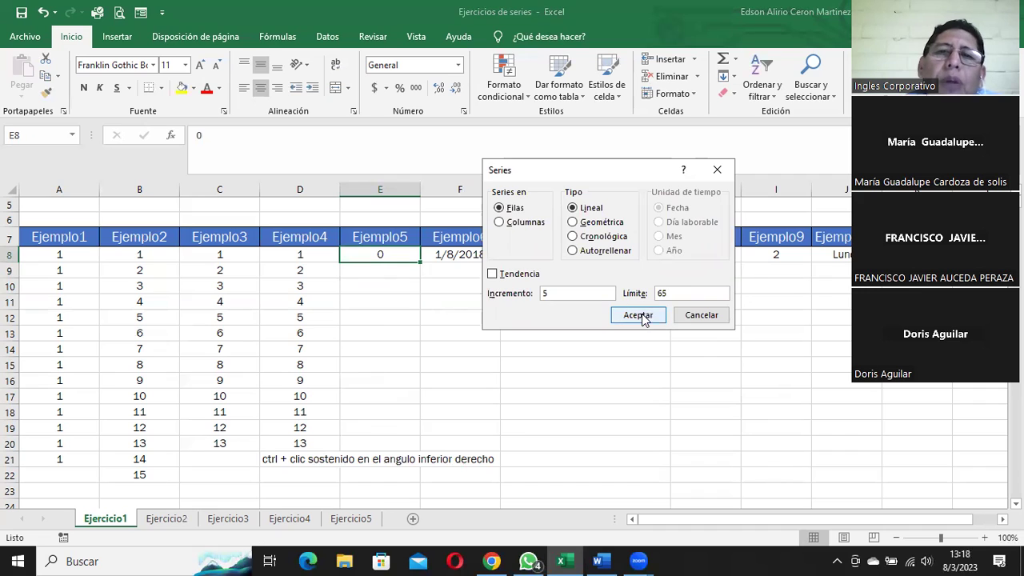
click(520, 222)
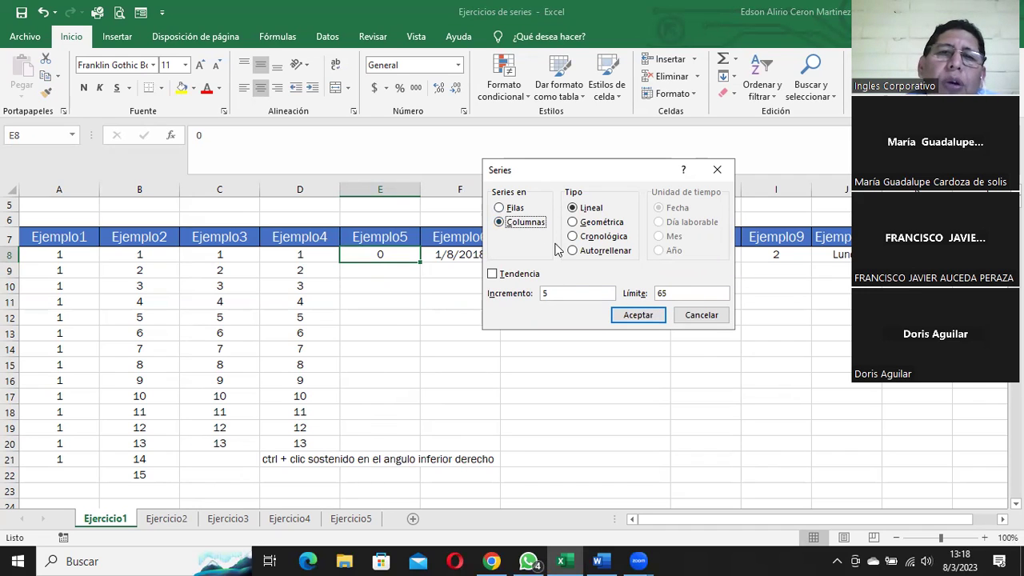
click(638, 316)
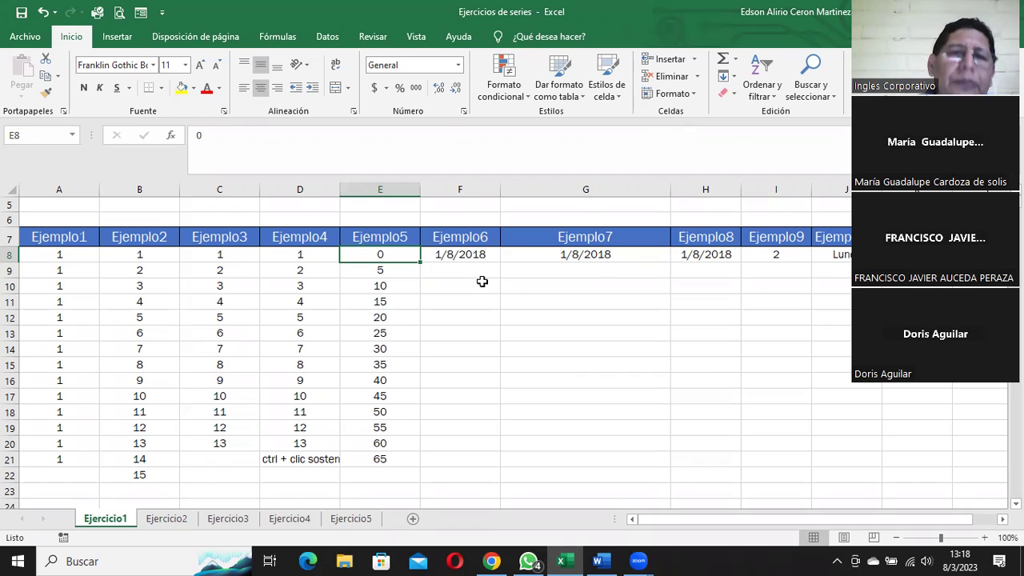
click(464, 255)
click(54, 254)
drag(54, 254, 373, 478)
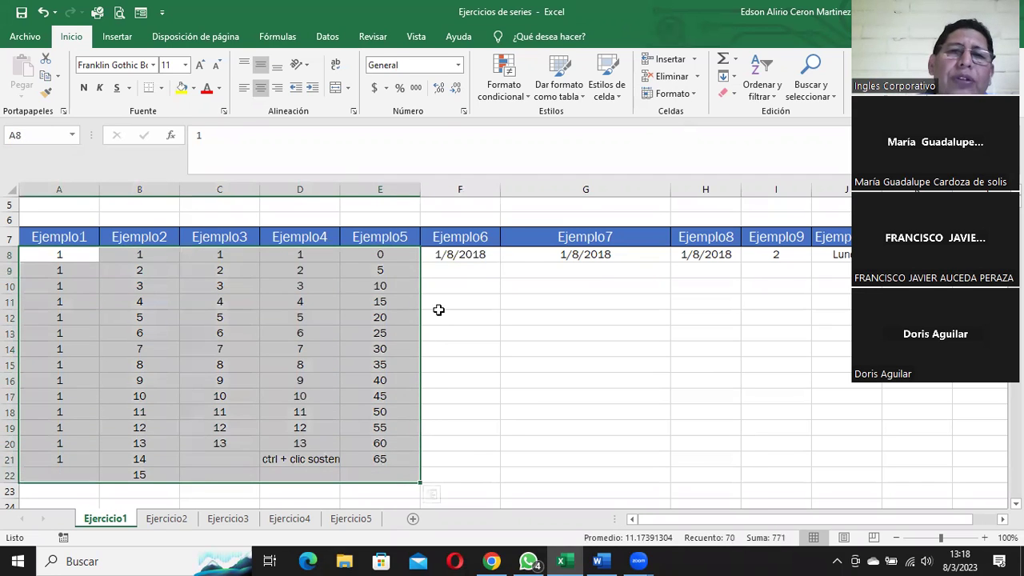
Step: Try extending the Ejemplo6 date from F8 down to F21 as consecutive days, and undo the fill
click(456, 255)
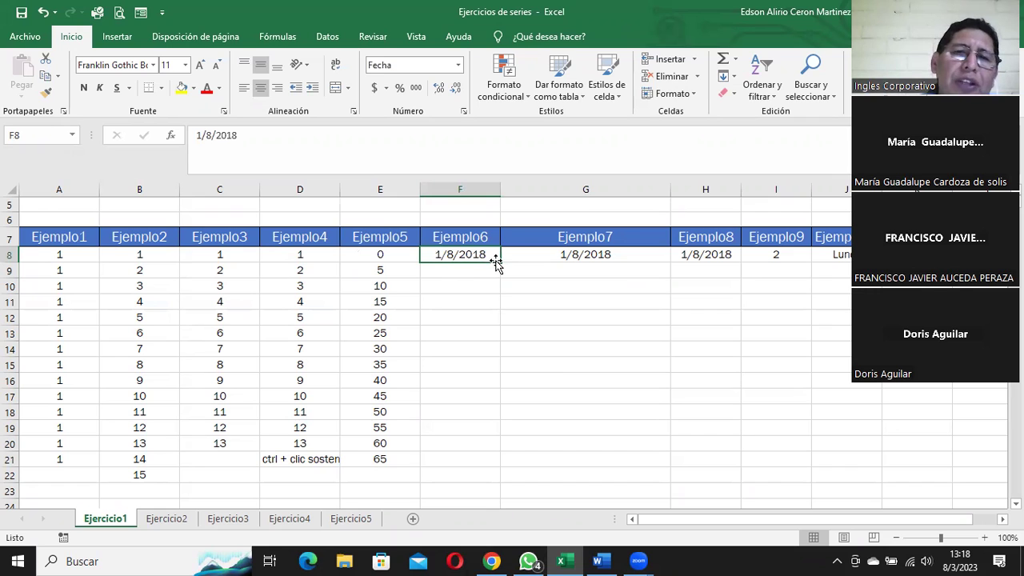
drag(497, 264, 504, 463)
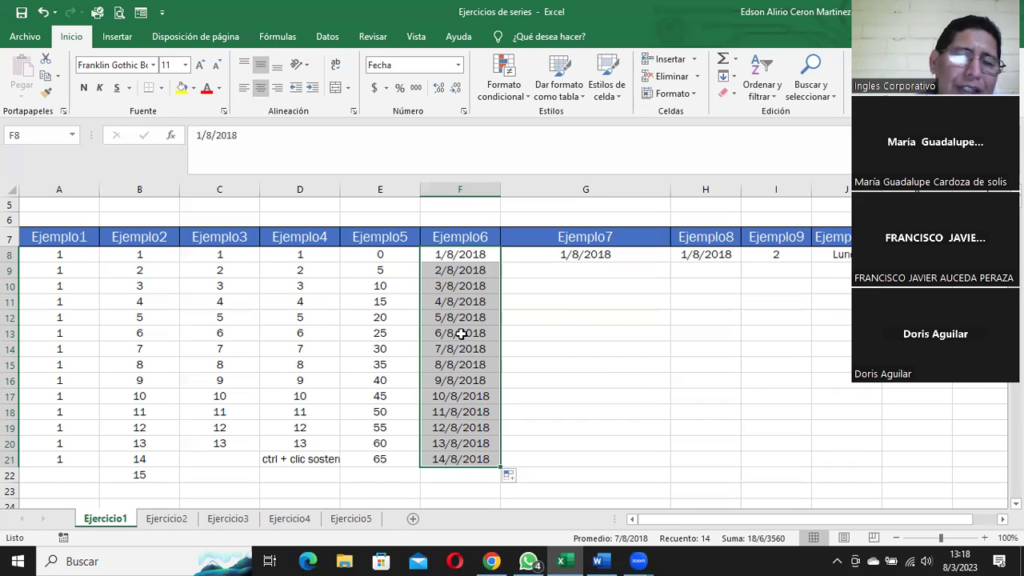
key(ctrl+z)
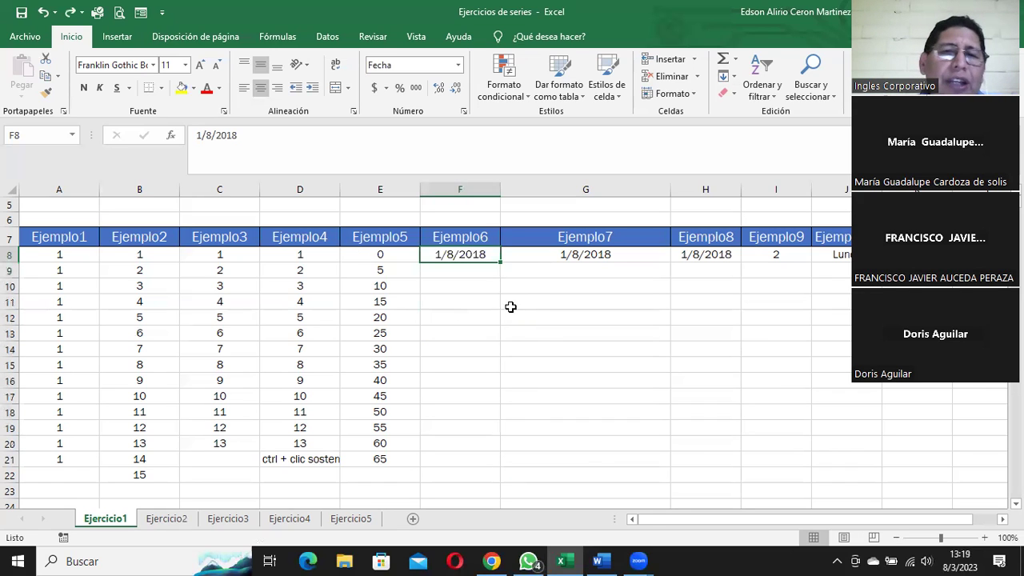
Step: Extend the Ejemplo6 date in F8 down to F20 as a series of consecutive days
drag(499, 262, 498, 451)
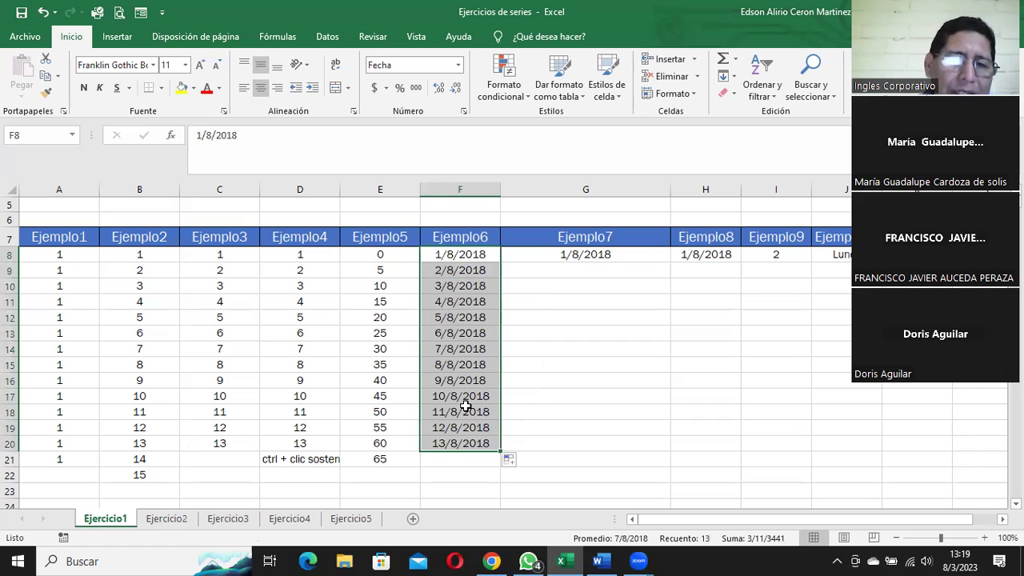
click(63, 269)
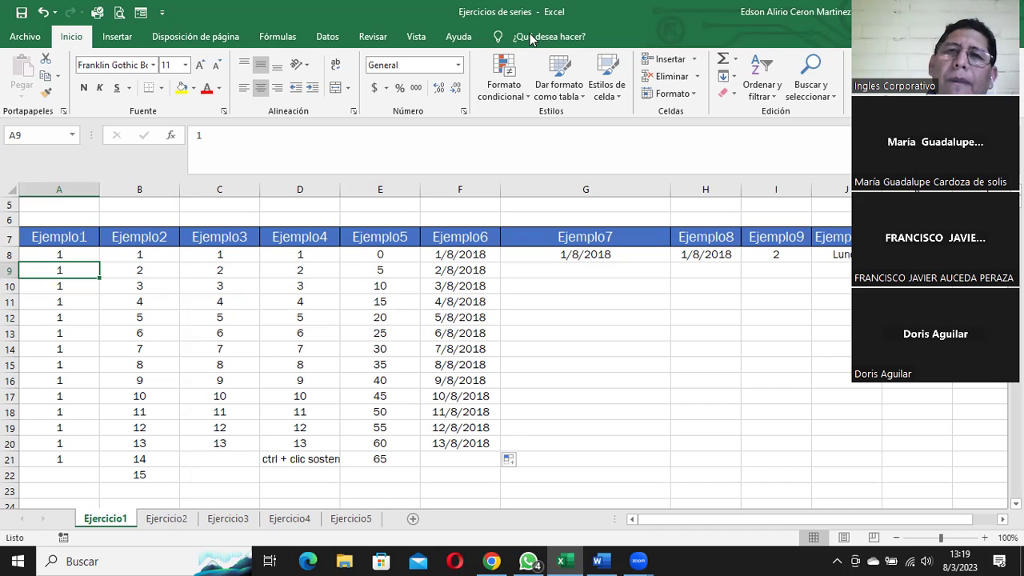
click(532, 40)
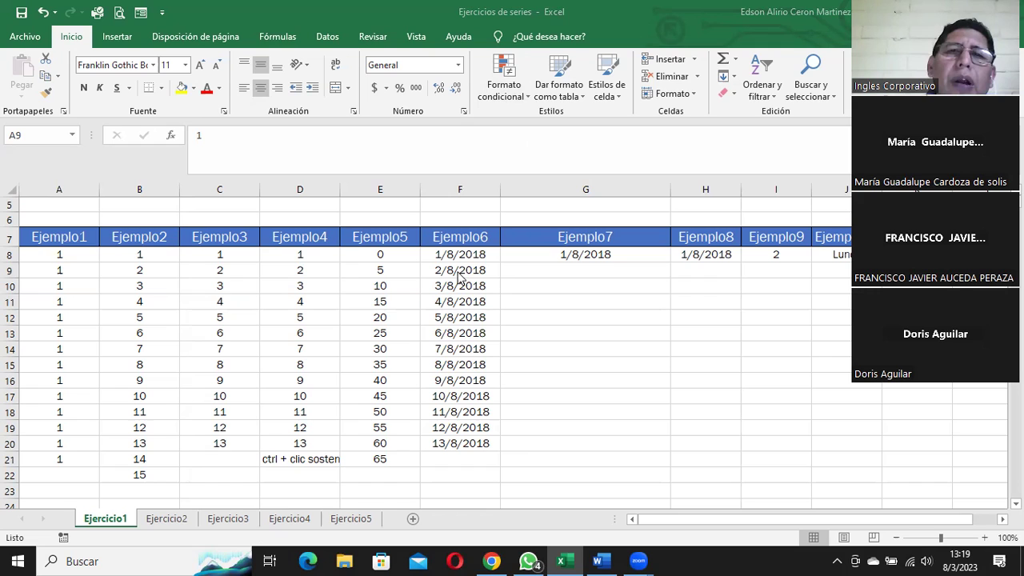
Step: Clear the Ejemplo6 dates in F9:F21, keeping the starting date 1/8/2018 in F8
drag(460, 277, 452, 459)
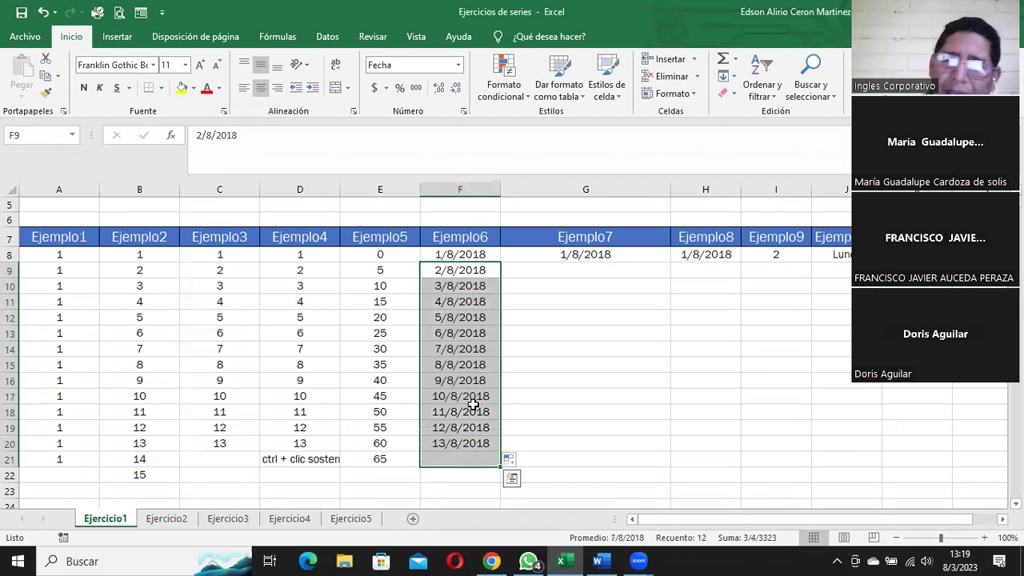
key(Delete)
click(533, 298)
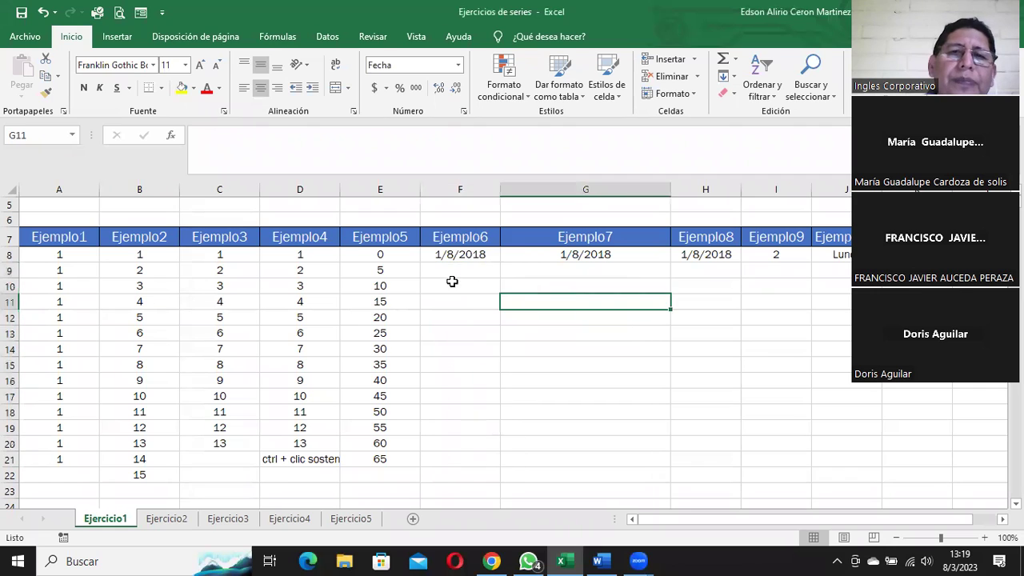
Step: Fill the Ejemplo6 column with consecutive daily dates from F8 down to F21
click(452, 256)
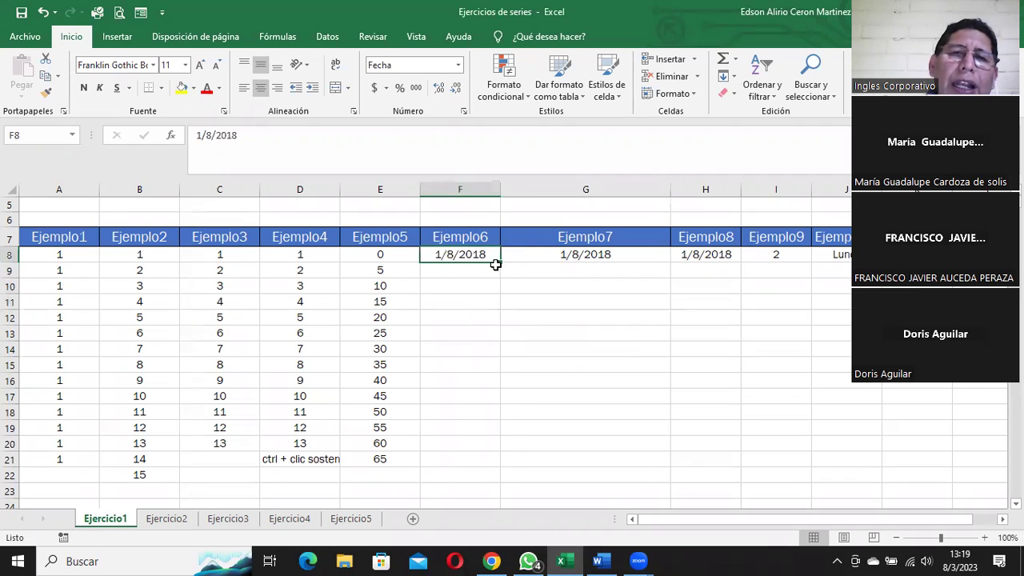
drag(501, 257, 501, 462)
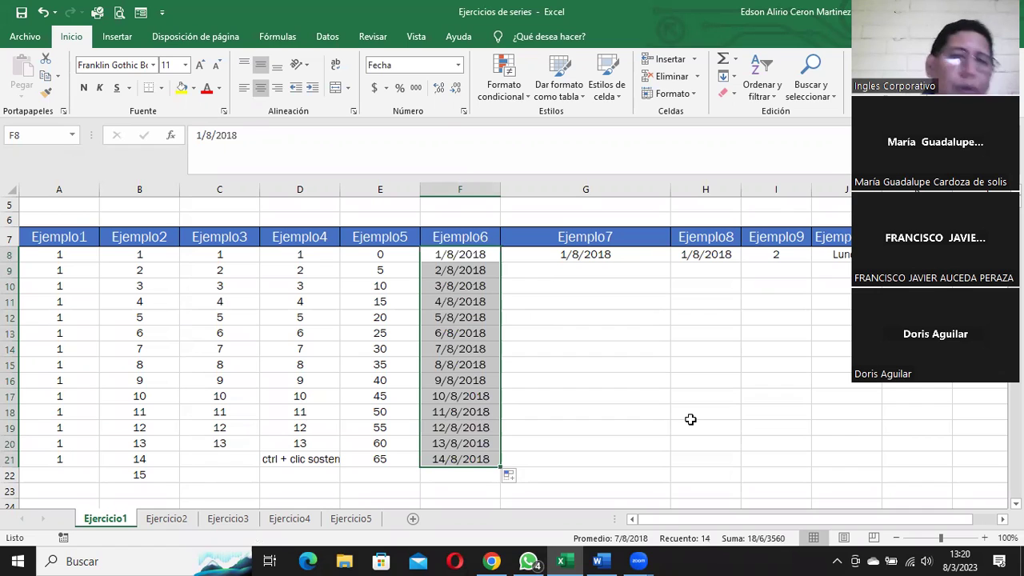
click(493, 288)
click(478, 254)
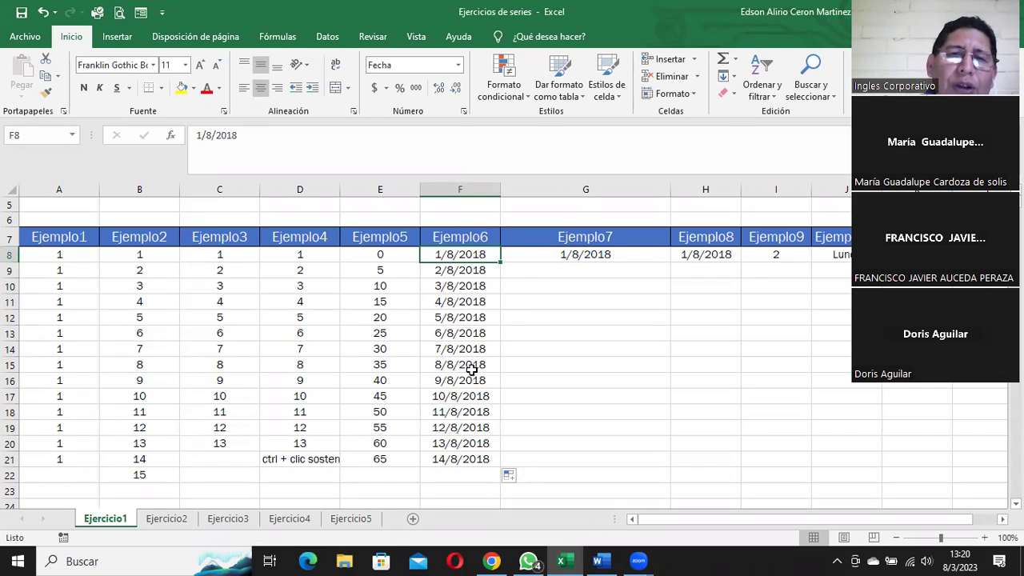
click(38, 270)
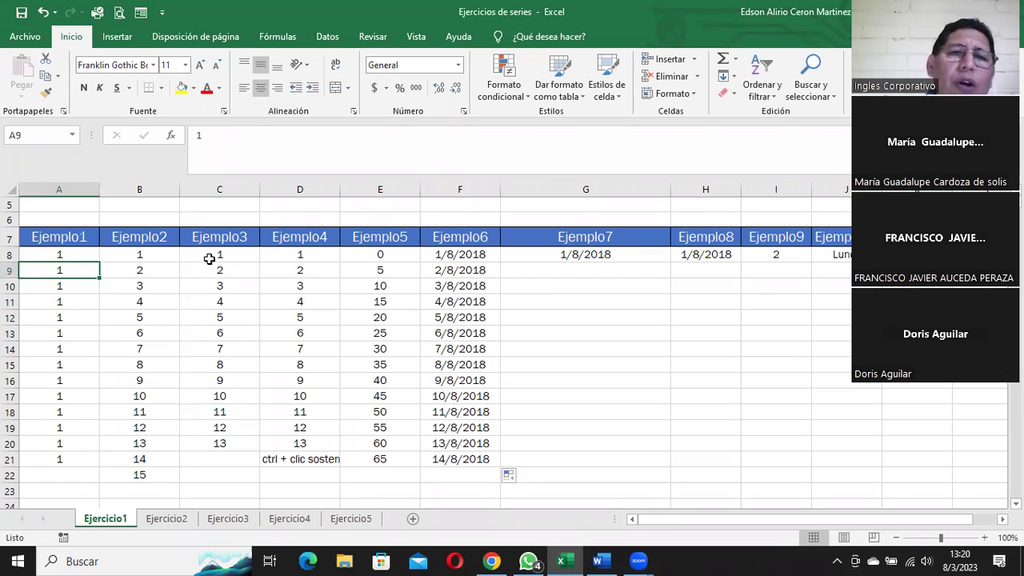
Step: Clear the dates in F9:F21 and copy 1/8/2018 unchanged from F8 down to F21
drag(455, 317, 466, 427)
key(Delete)
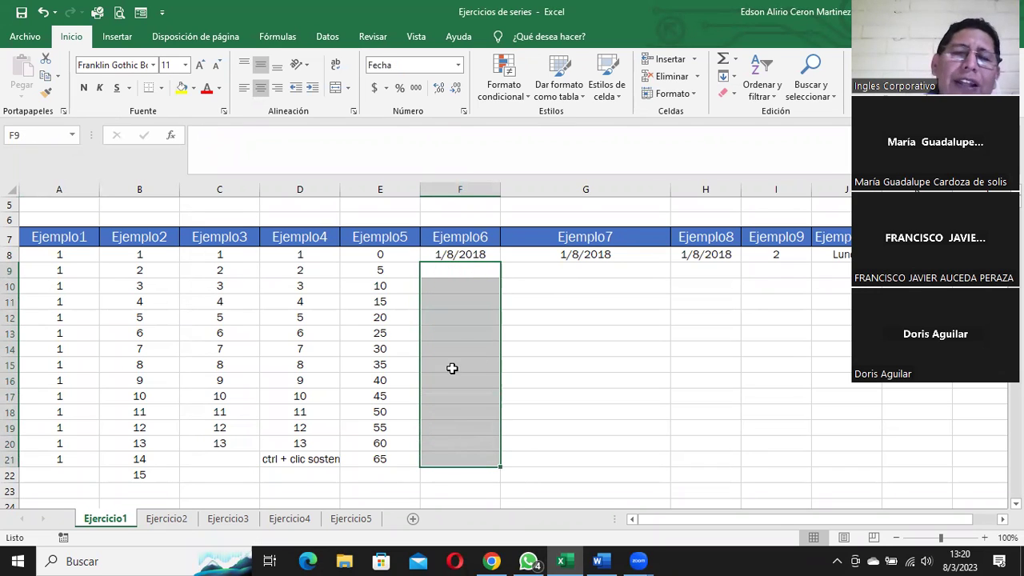
click(460, 254)
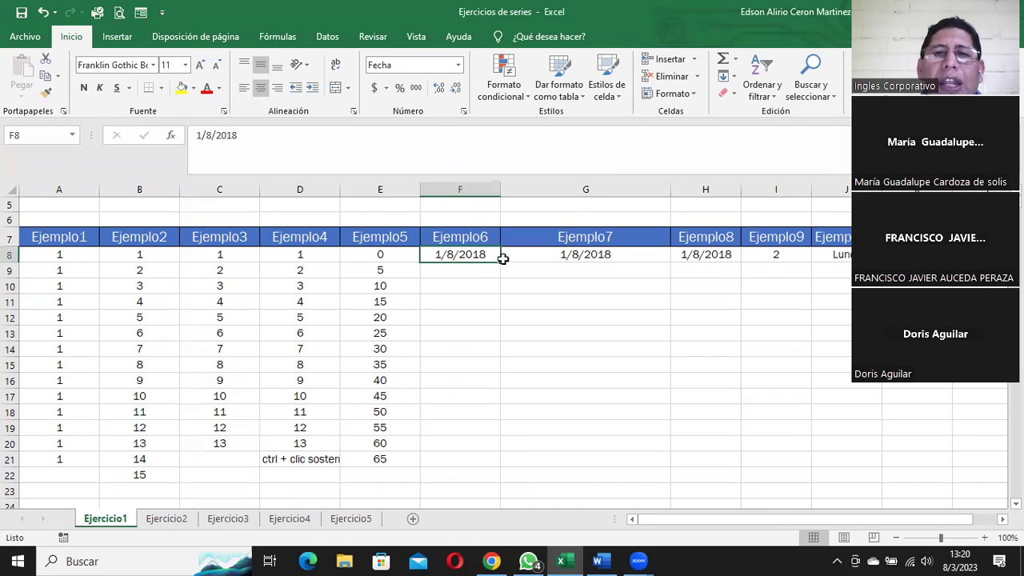
drag(502, 260, 503, 466)
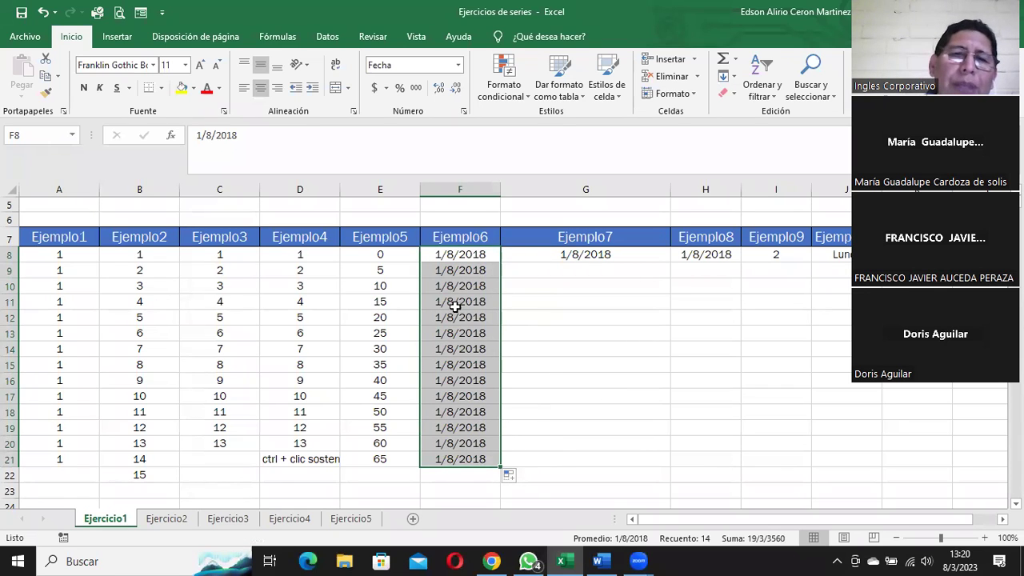
click(455, 258)
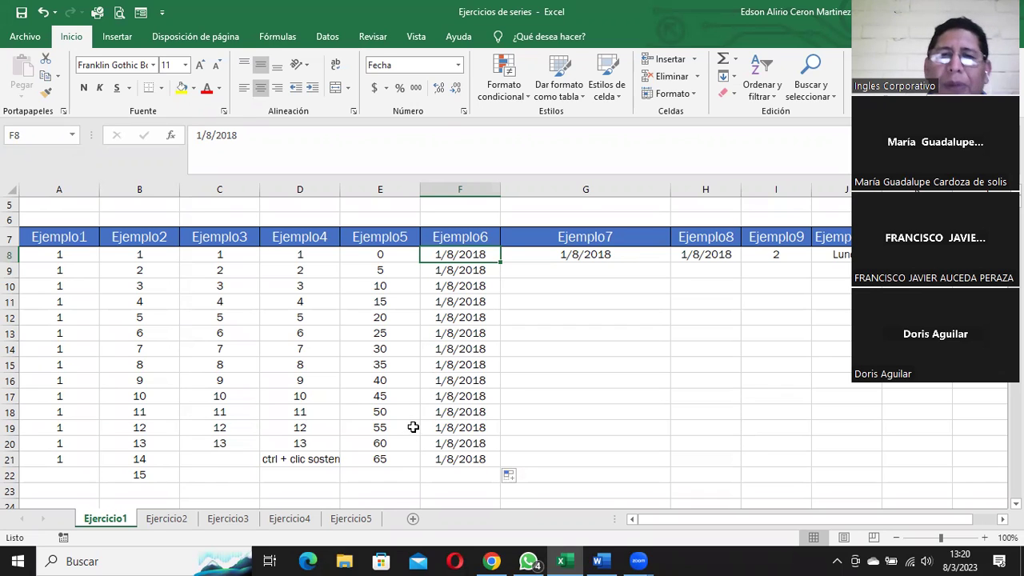
Step: Check the Ejemplo7 header note and fill G8:G21 with a chronological column series by working days, with an increment of 1
click(549, 265)
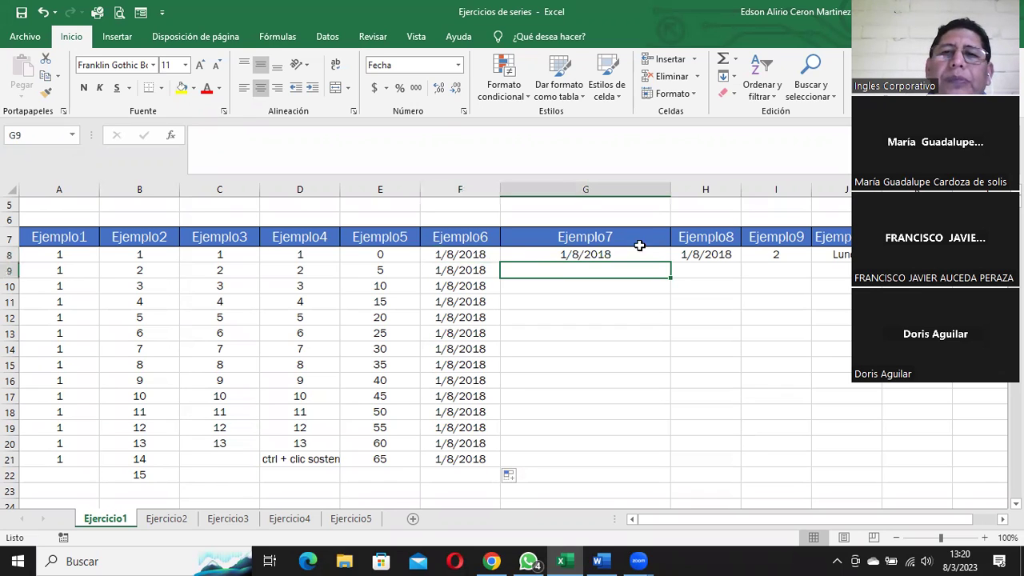
click(654, 237)
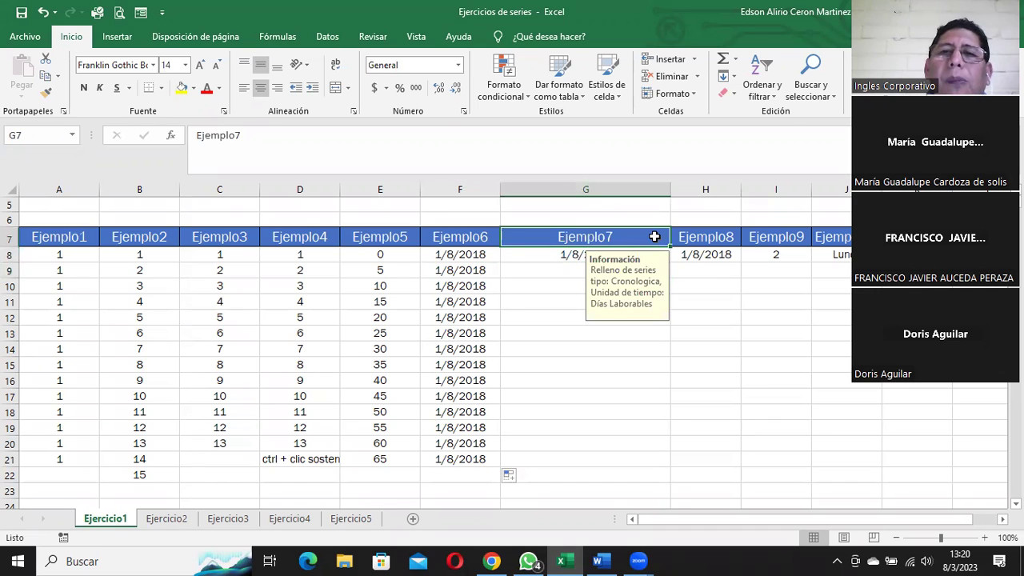
click(503, 335)
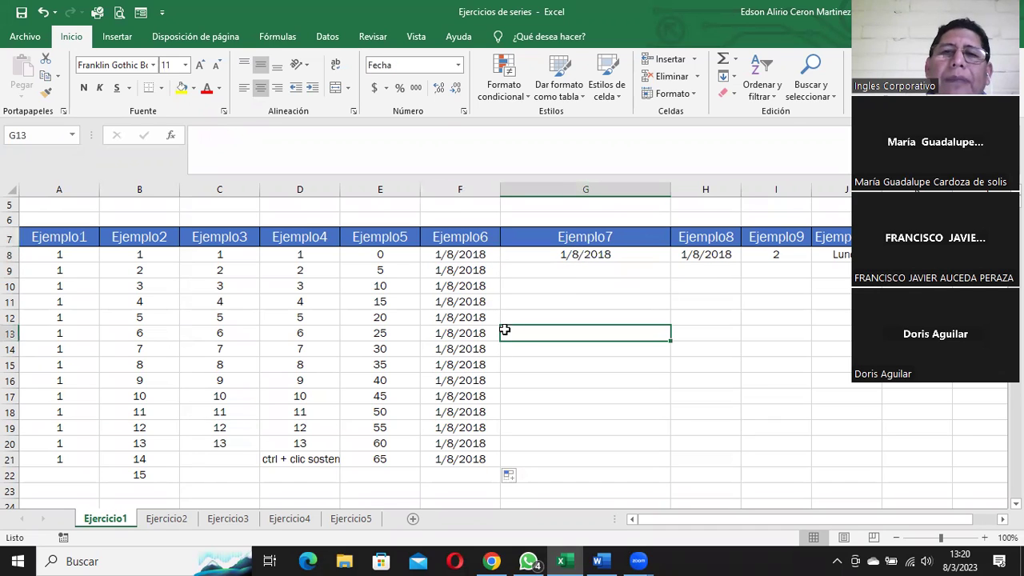
click(552, 257)
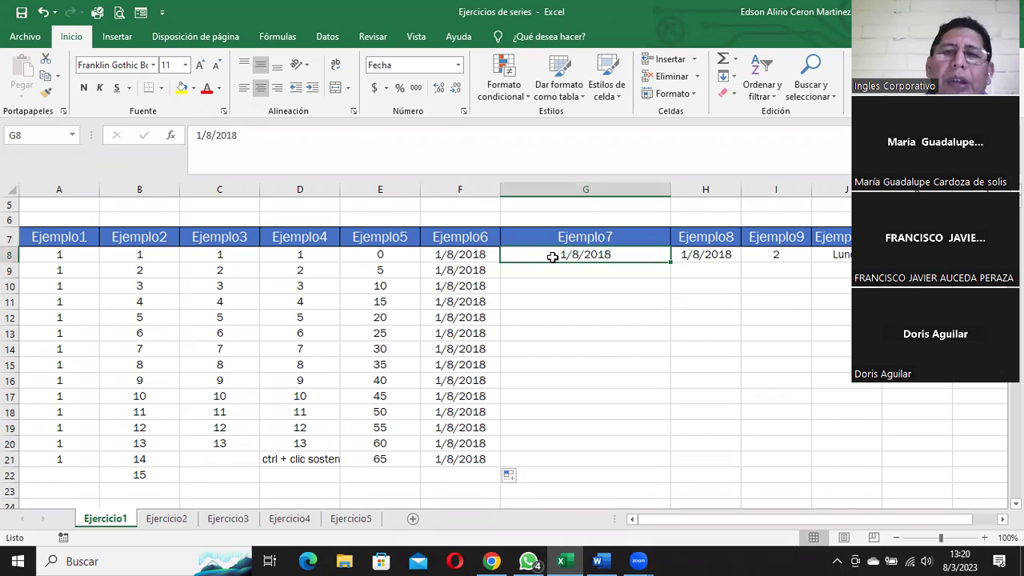
drag(552, 254, 550, 457)
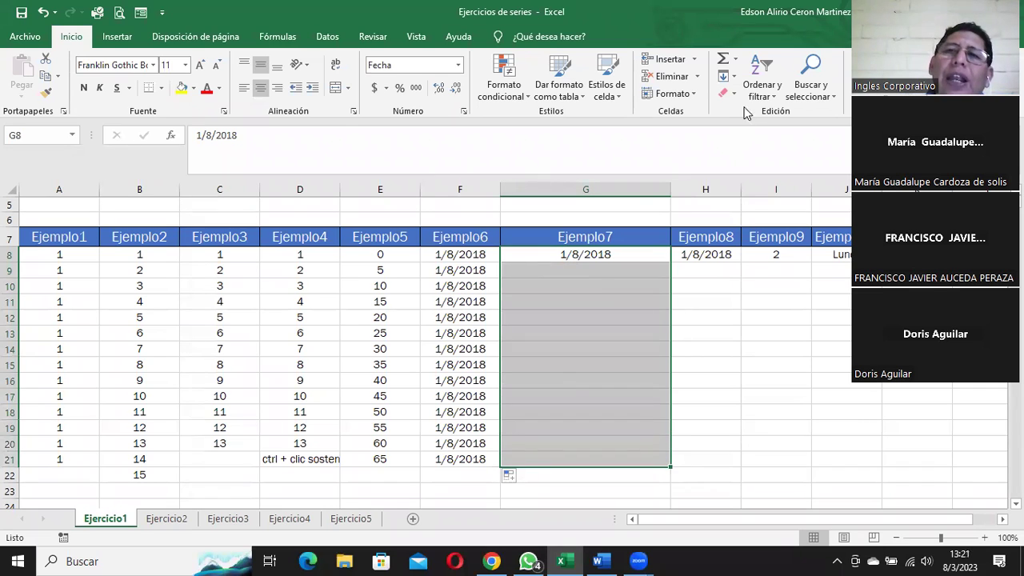
click(734, 80)
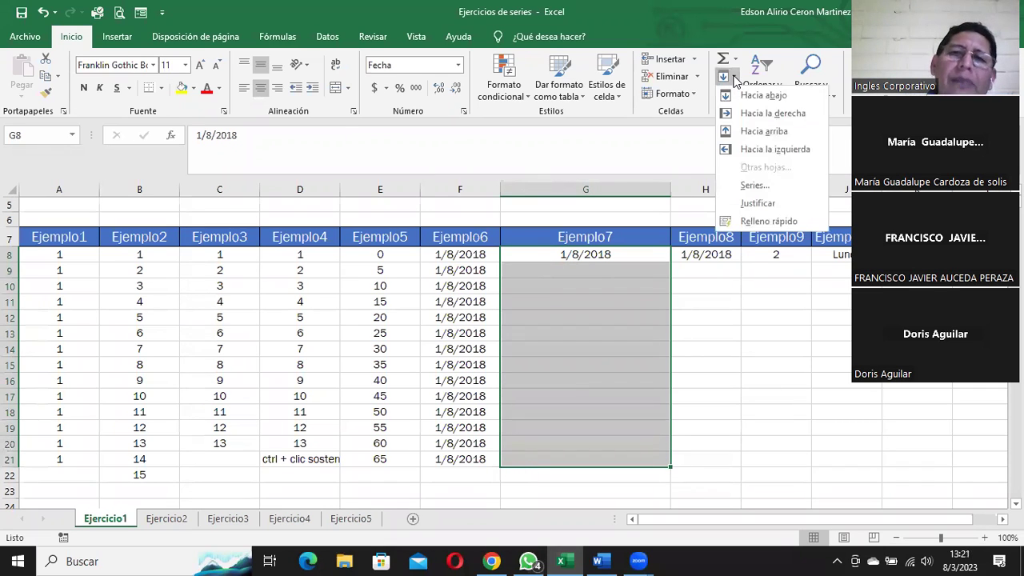
click(764, 185)
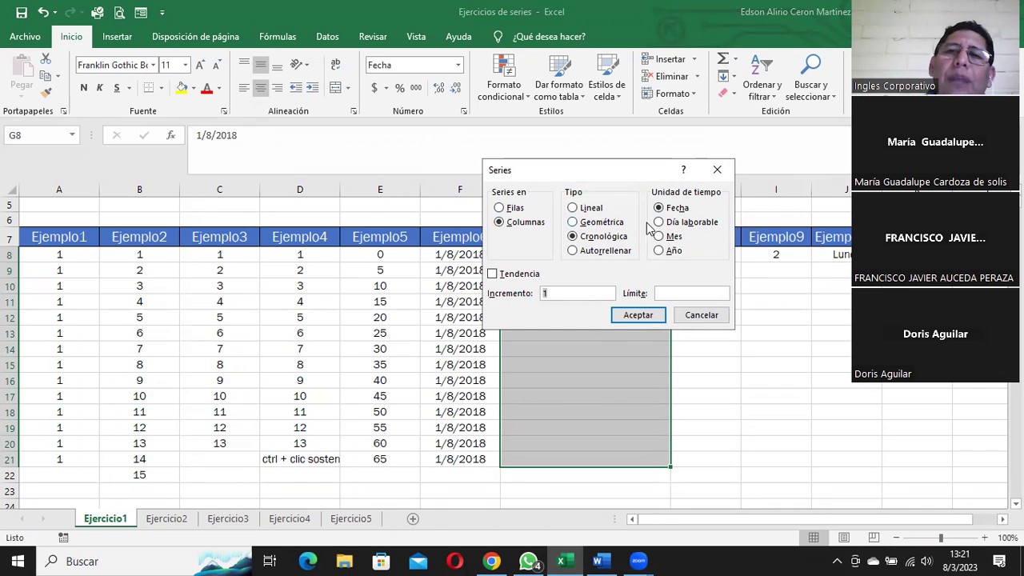
click(672, 224)
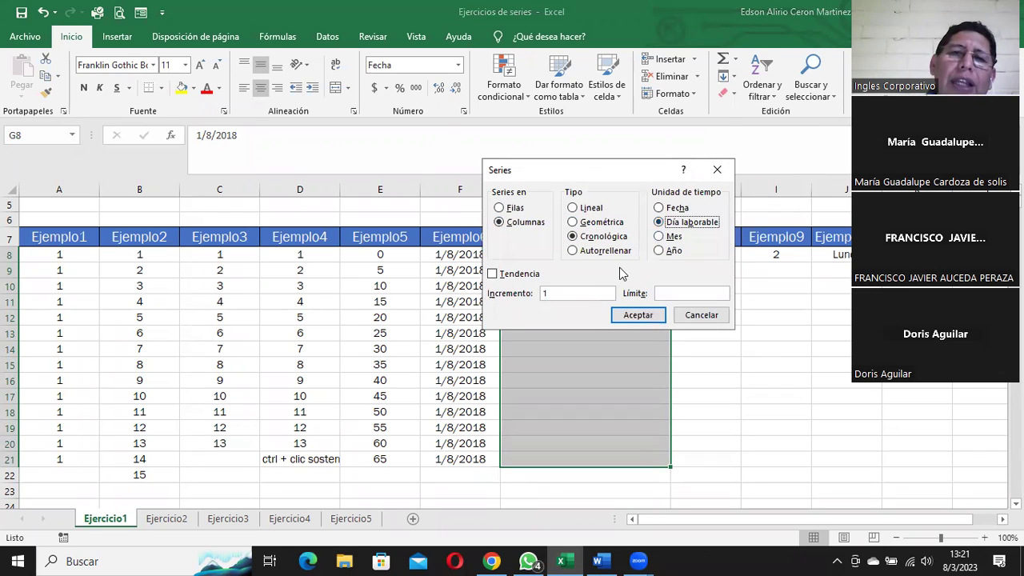
click(568, 293)
key(BackSpace)
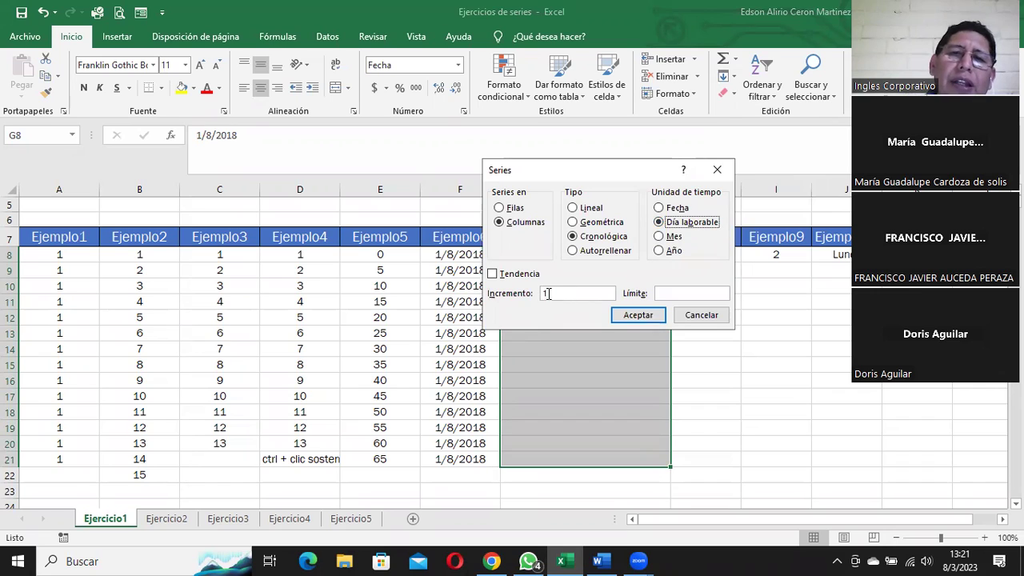
click(650, 315)
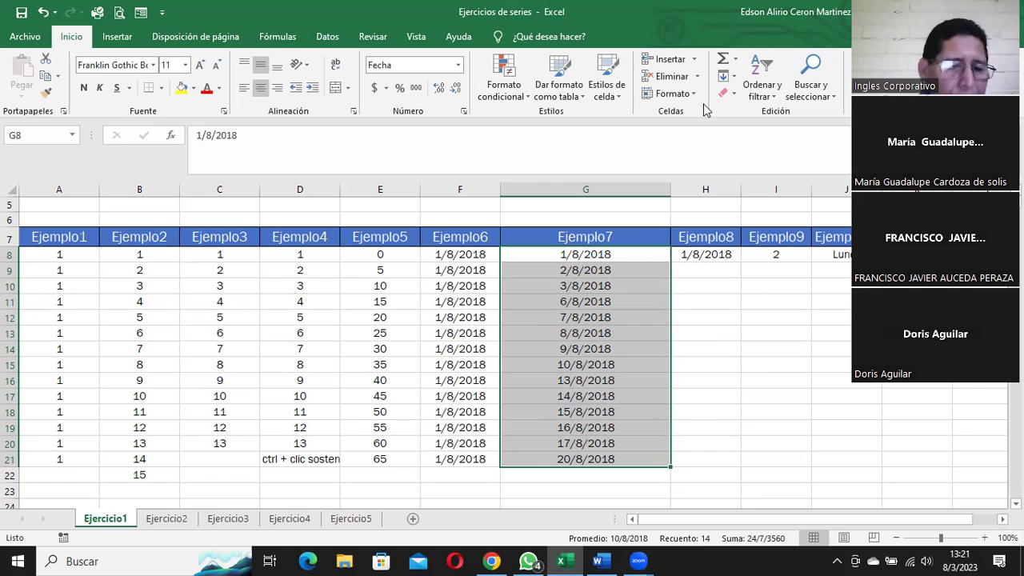
Step: Clear the Ejemplo7 dates in G9:G21 and set the starting date in G8 to 1/3/2023
key(Delete)
click(564, 255)
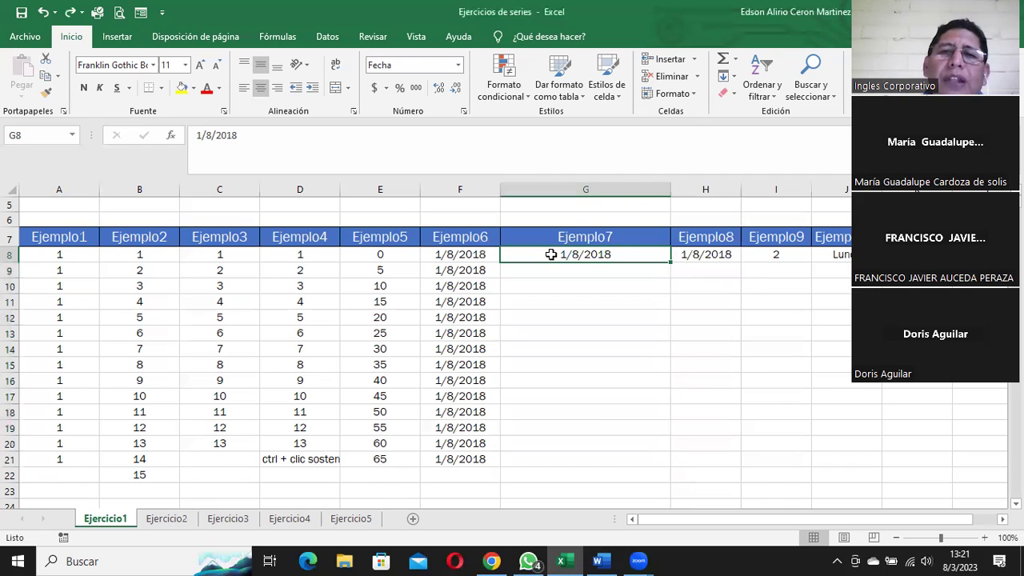
double_click(552, 254)
drag(553, 254, 633, 254)
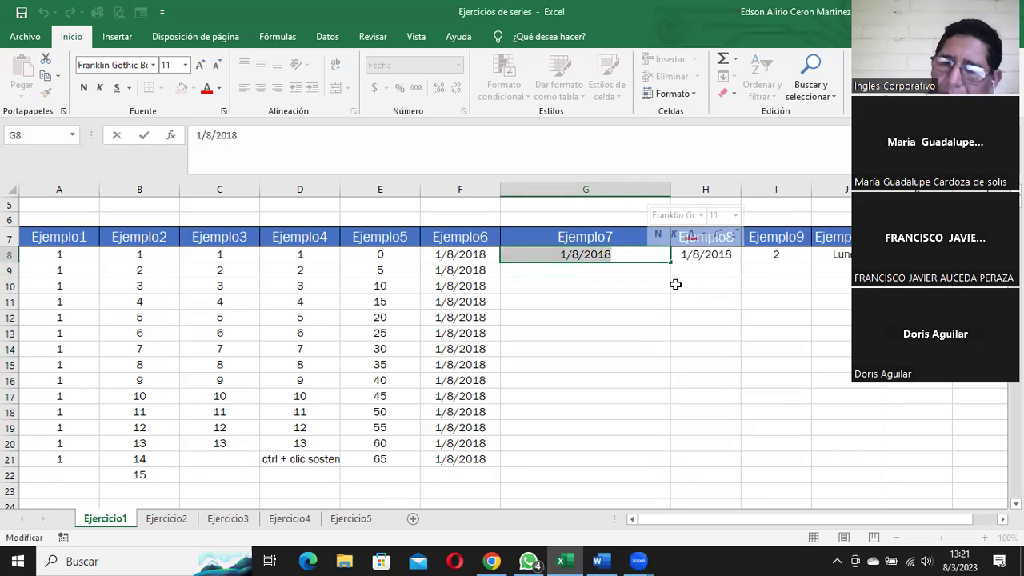
text(1/1/)
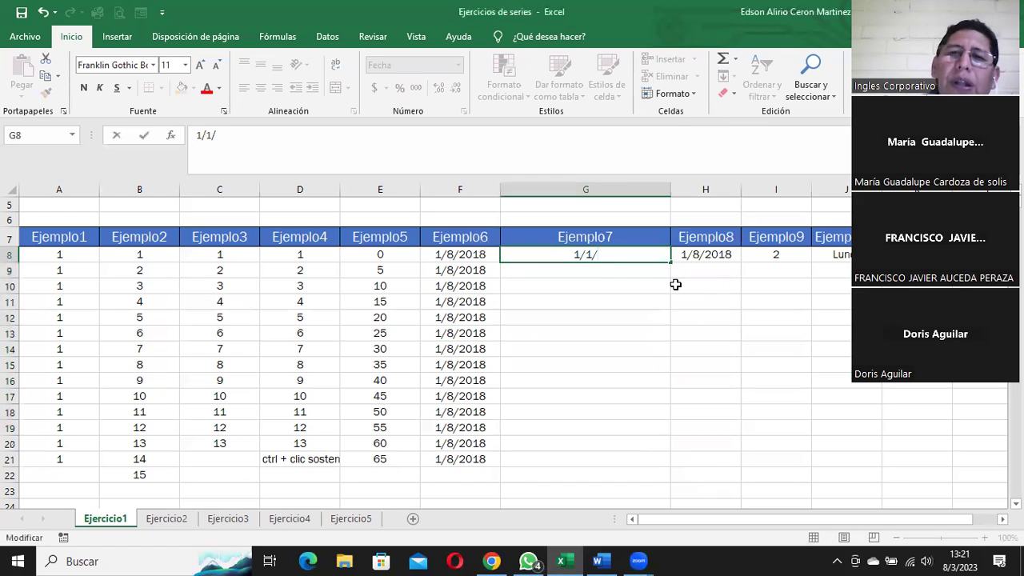
key(BackSpace)
key(BackSpace)
text(3/2023)
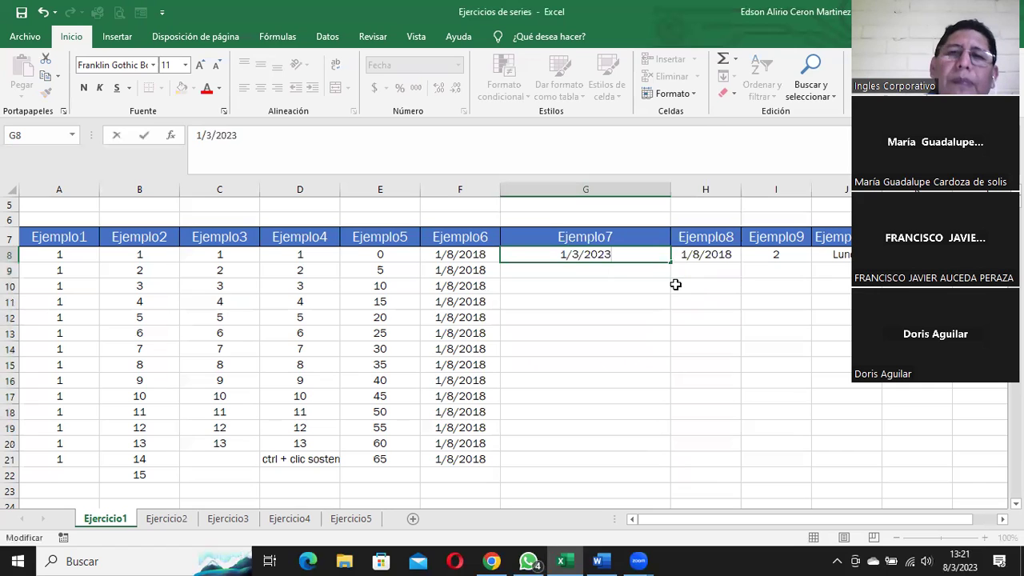
key(Return)
Step: Fill G8:G21 with a chronological column series by working days (Día laborable), with an increment of 1
drag(626, 252, 629, 460)
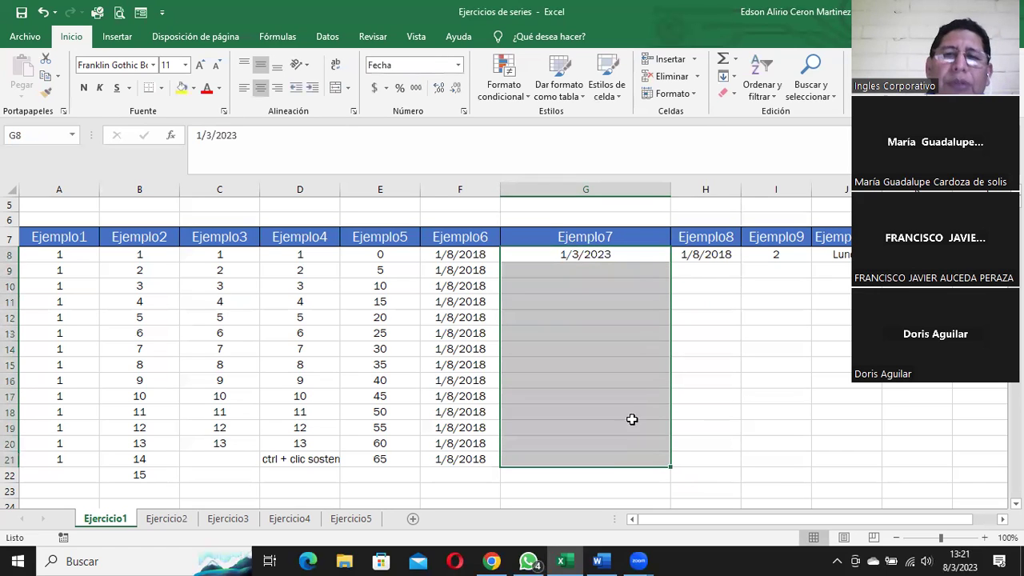
click(728, 76)
click(770, 186)
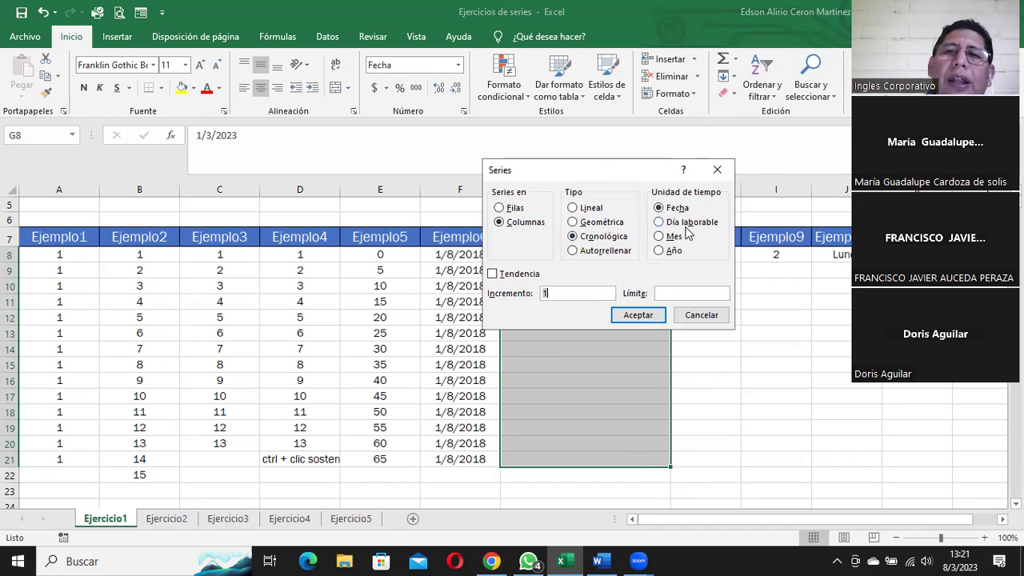
click(685, 224)
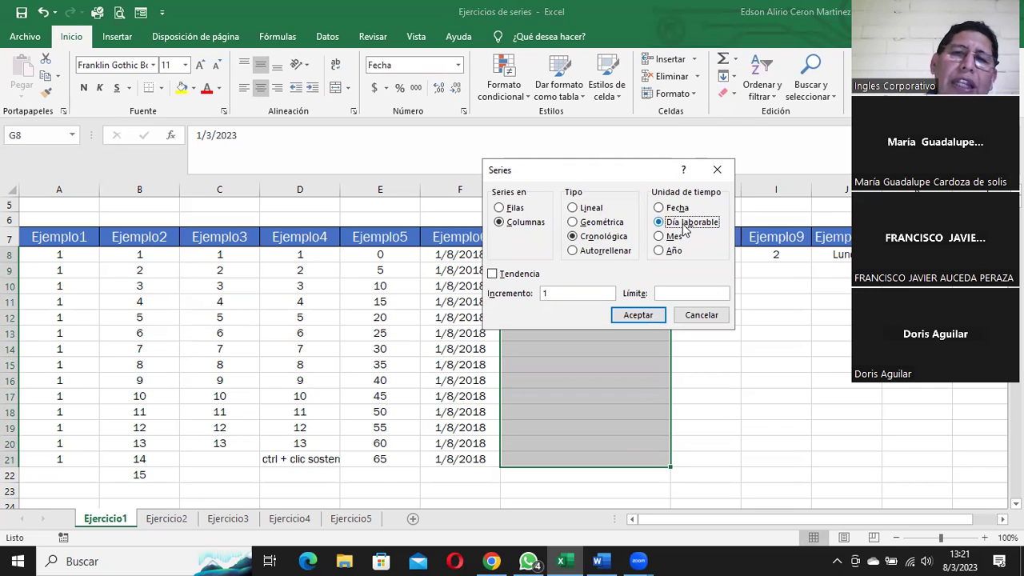
click(658, 316)
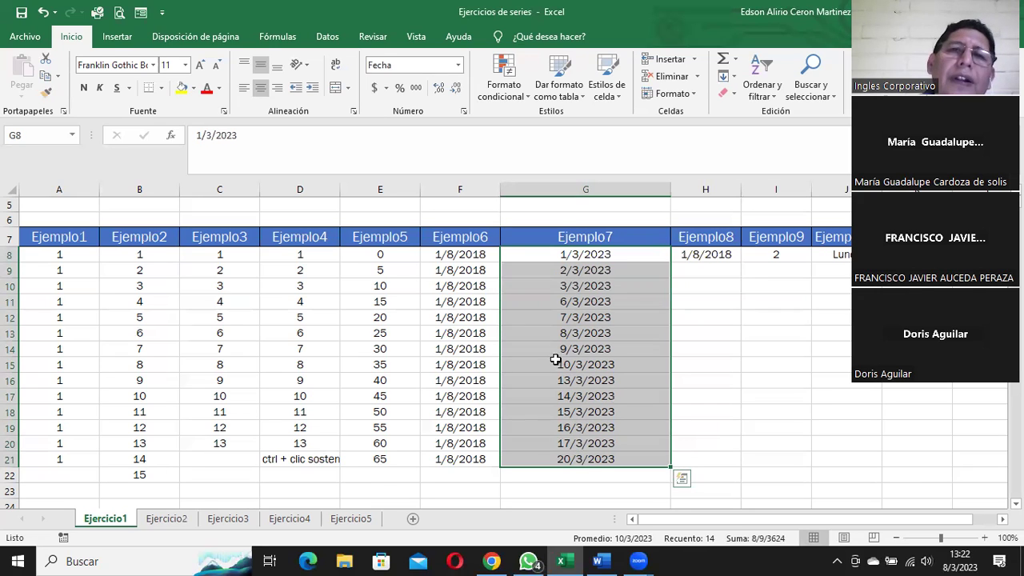
Step: Apply the long date format to G8:G21 and return the cells to the short date format
click(458, 65)
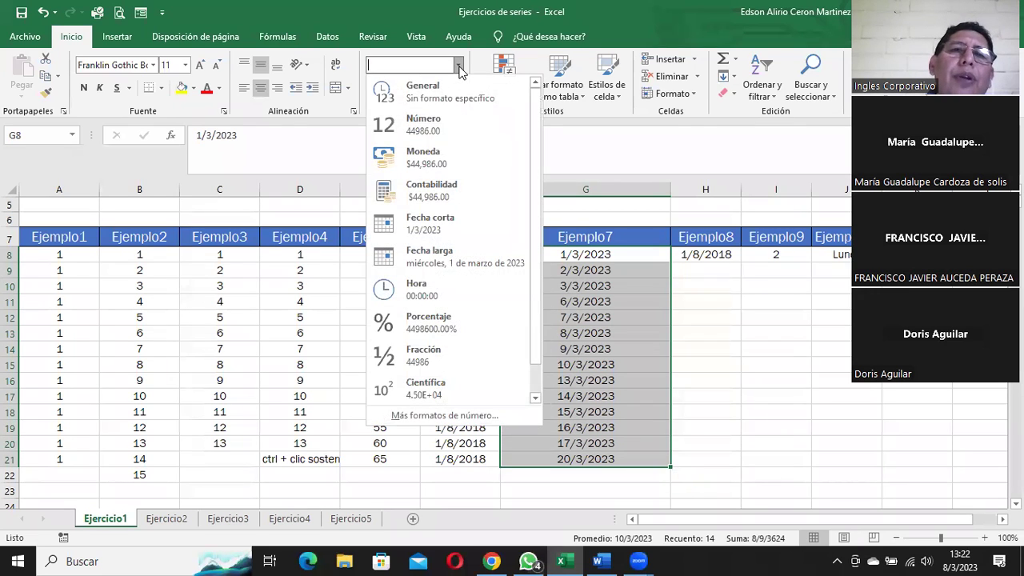
click(462, 260)
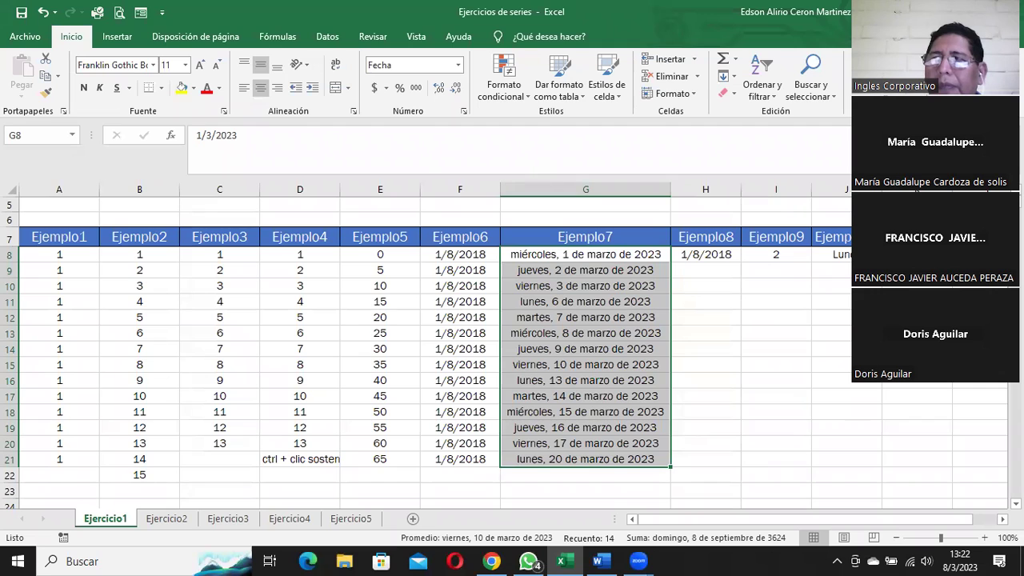
click(478, 34)
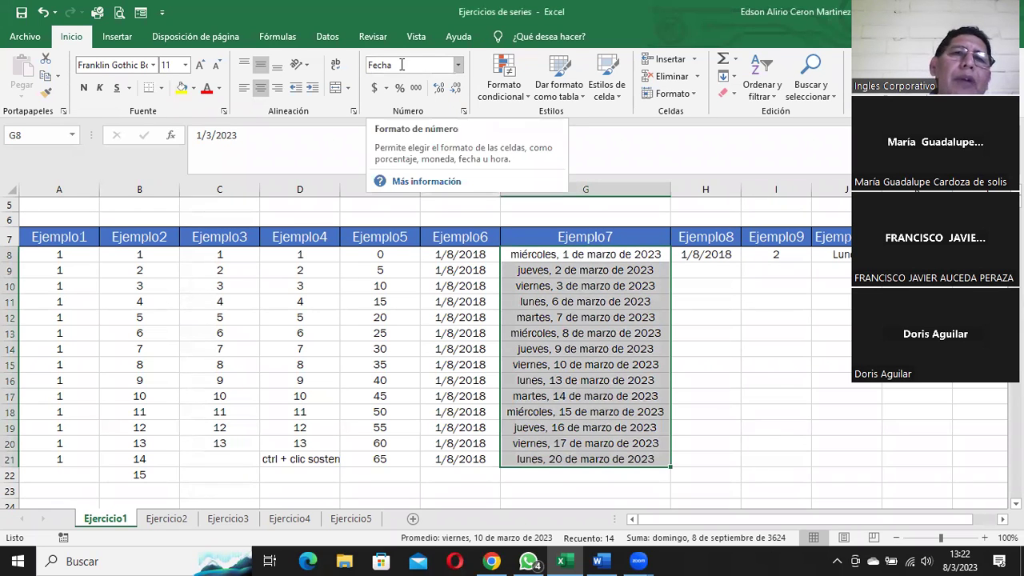
click(458, 70)
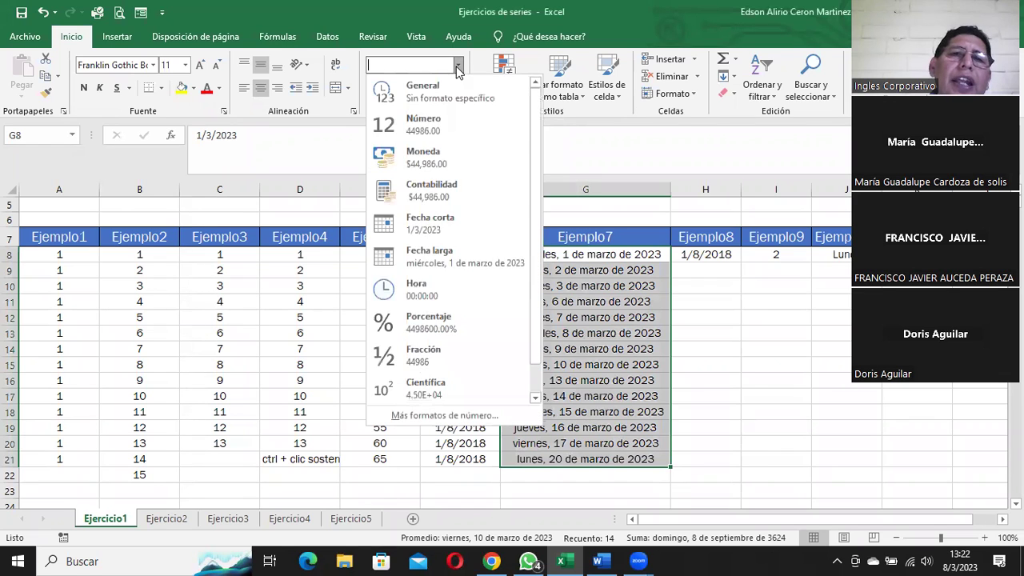
click(451, 228)
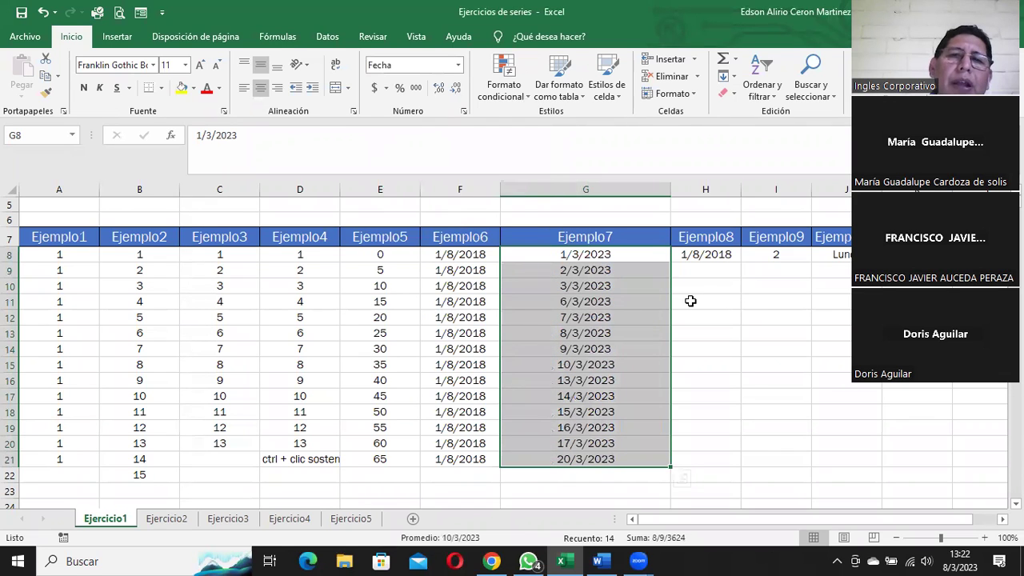
Step: Format G8:G21 with the date type *miércoles, 14 de marzo de 2012 in the Format Cells settings
click(464, 112)
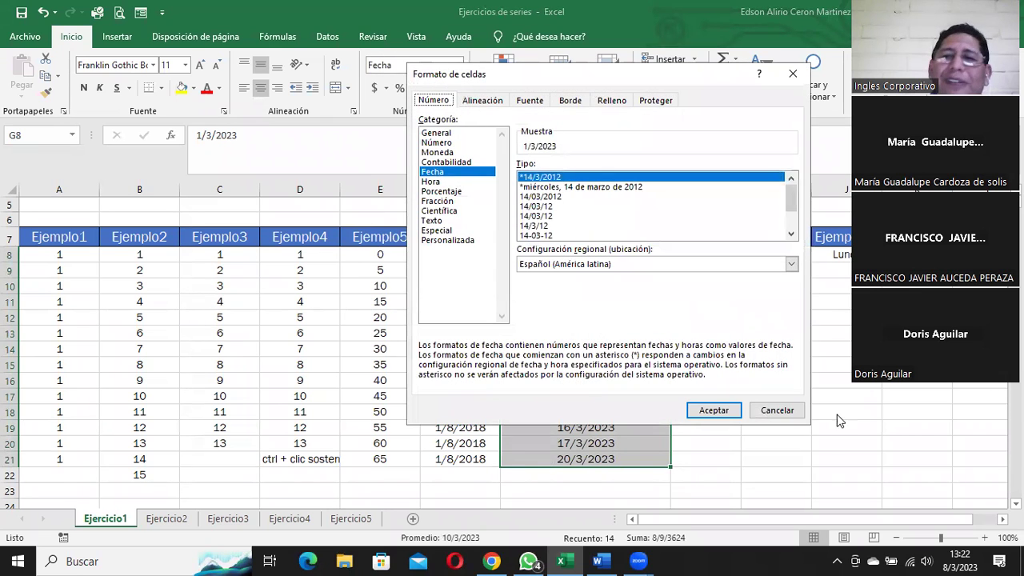
click(577, 186)
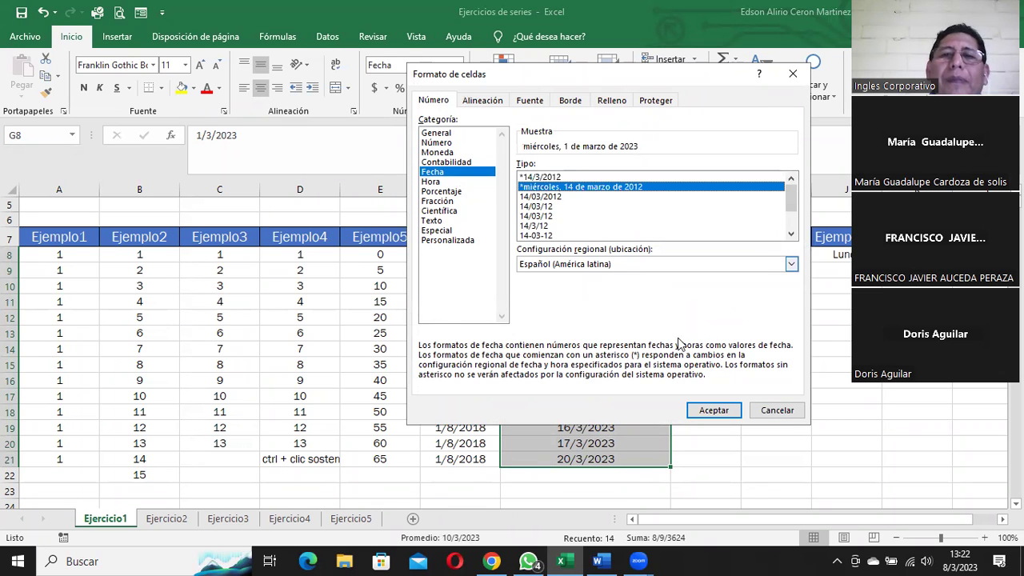
click(714, 410)
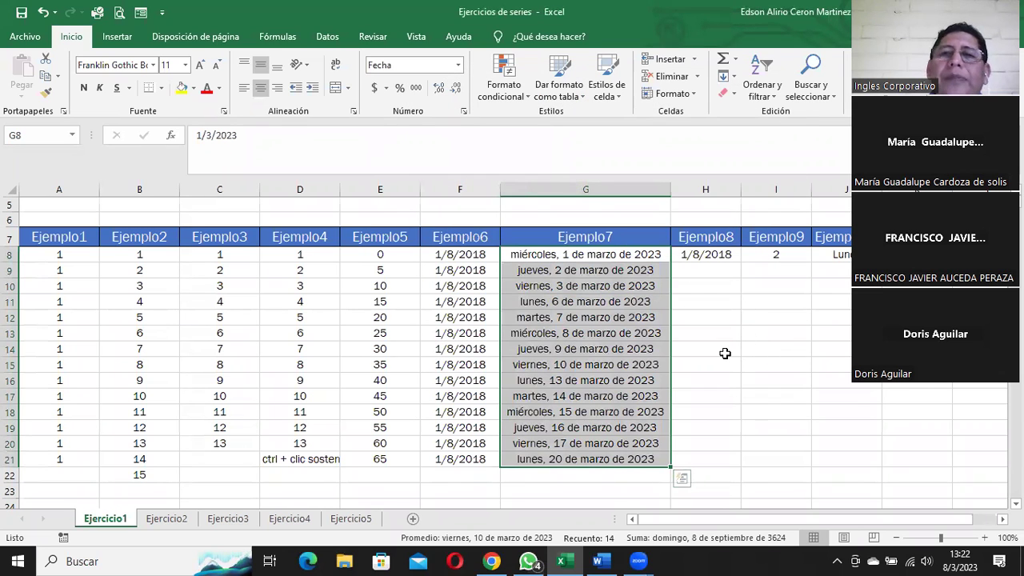
Step: Read the fill note on the Ejemplo8 header and review the starting cells of Ejemplo1 and Ejemplo2
click(723, 254)
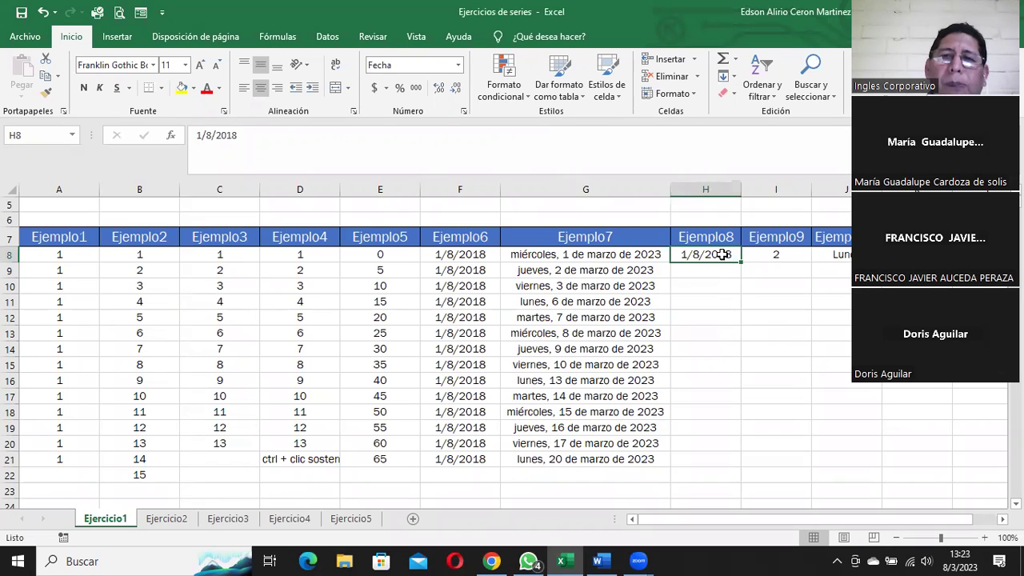
click(729, 238)
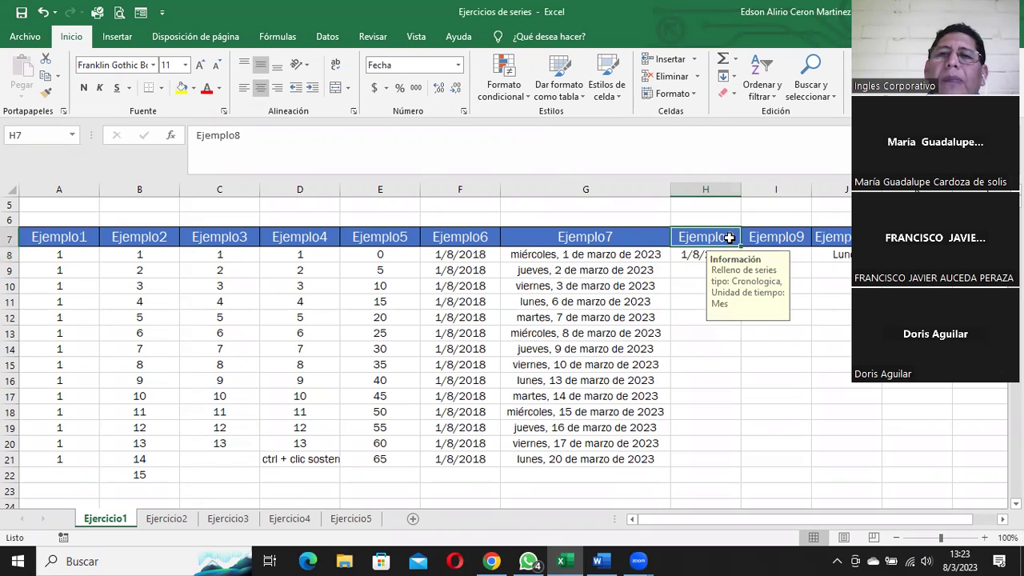
click(707, 267)
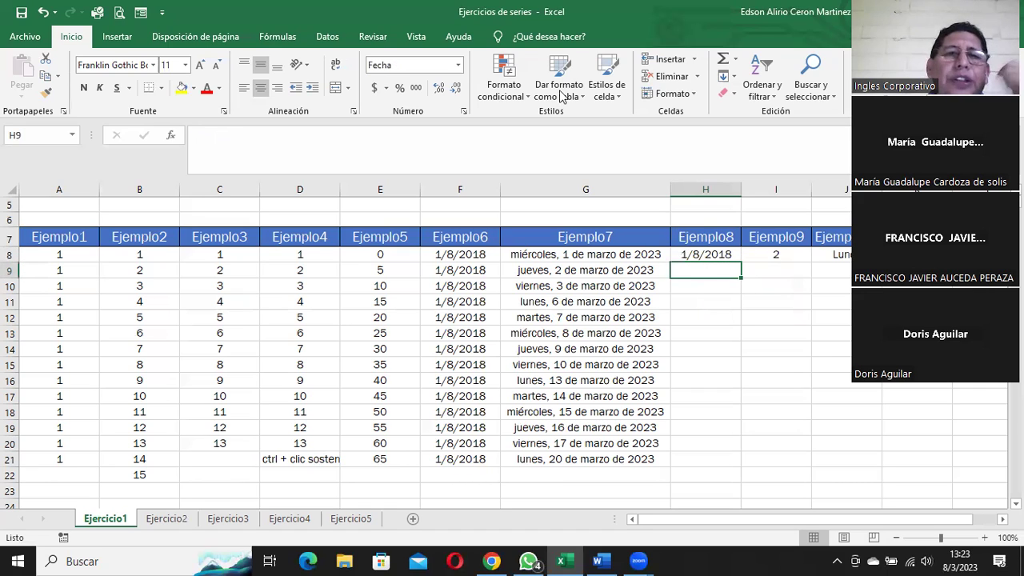
click(61, 259)
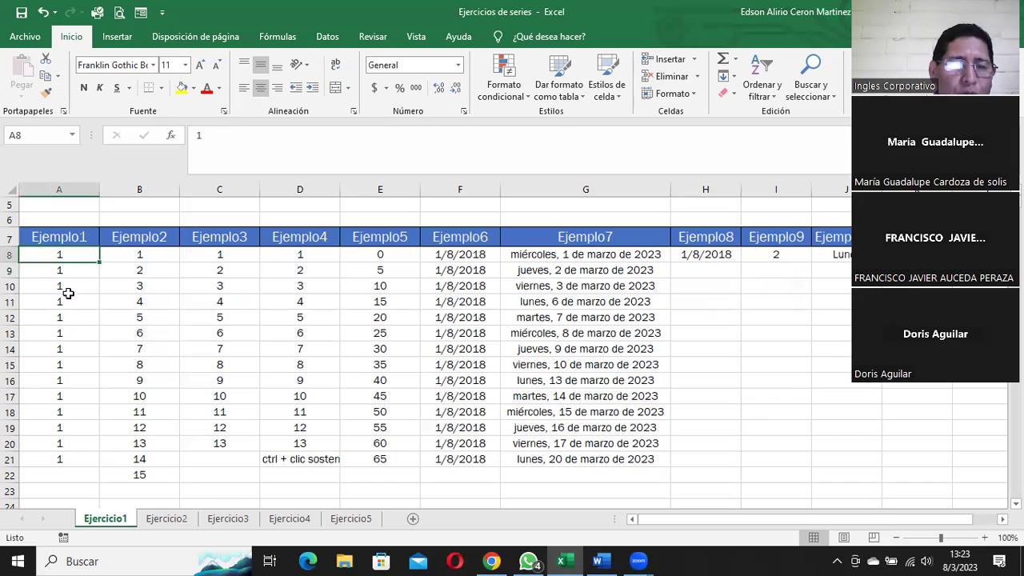
click(144, 254)
click(137, 269)
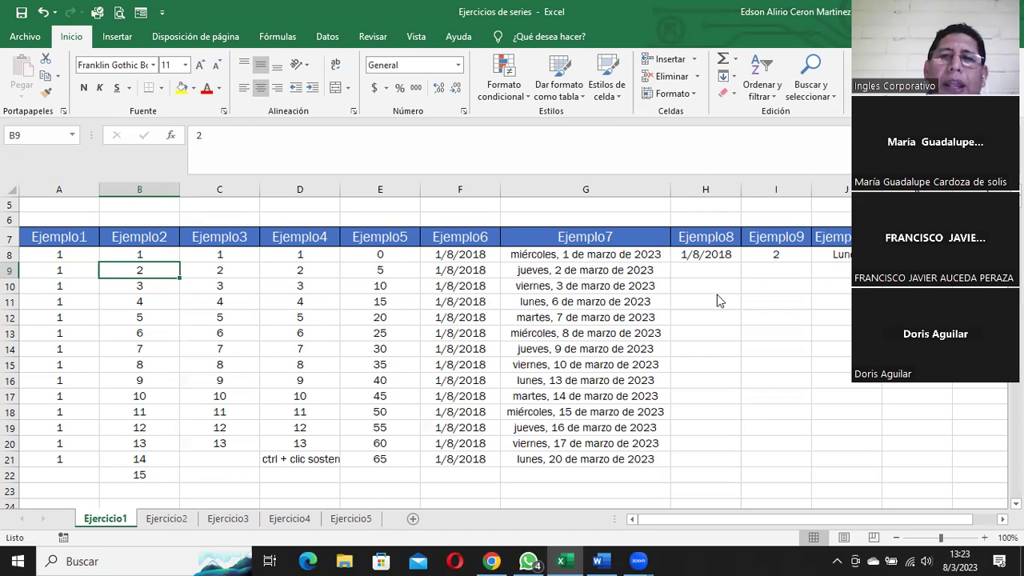
Step: Fill the Ejemplo8 cells H8:H20 with a chronological column series by month (Mes), with an increment of 2
click(708, 249)
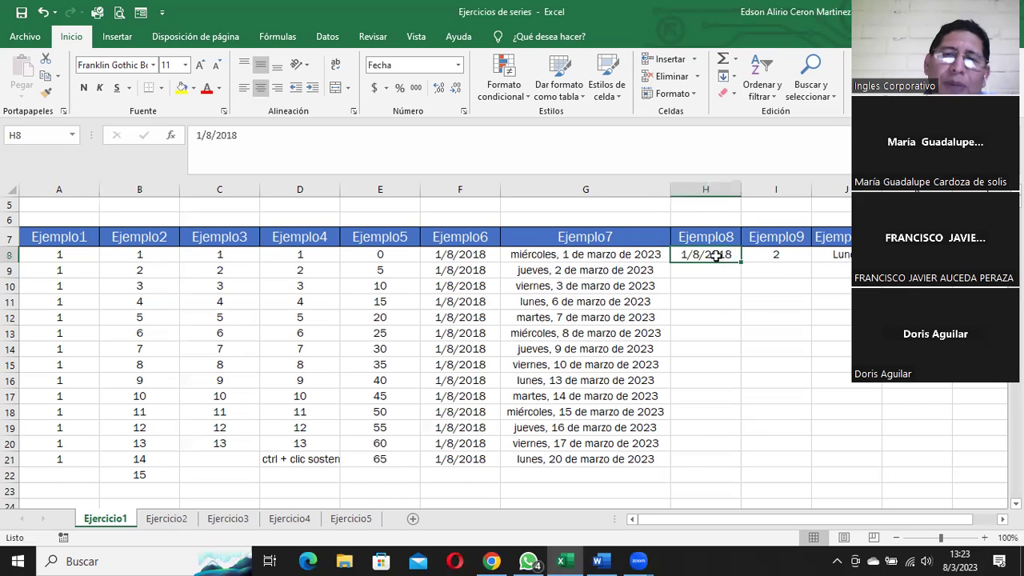
drag(720, 256, 719, 440)
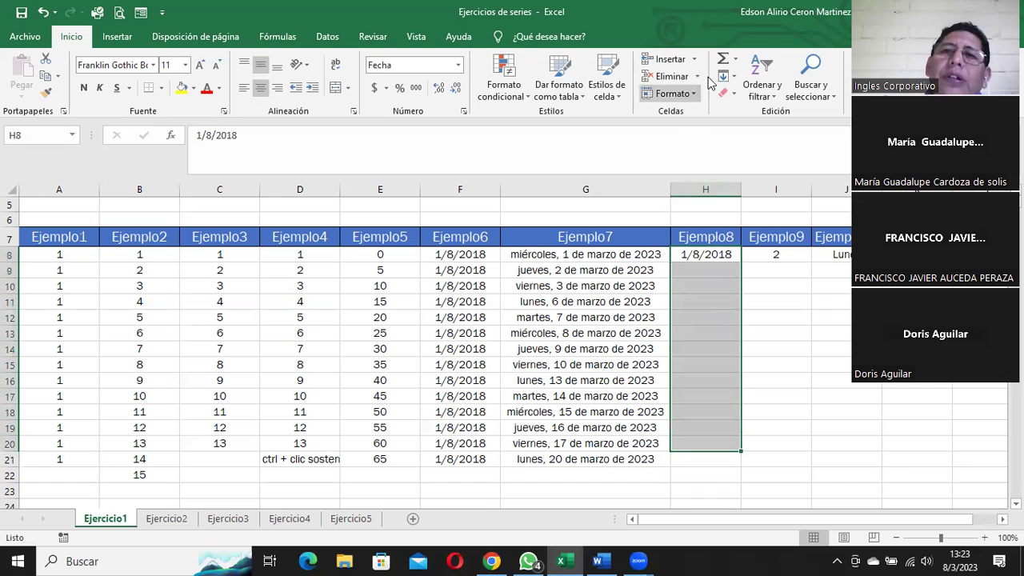
click(734, 76)
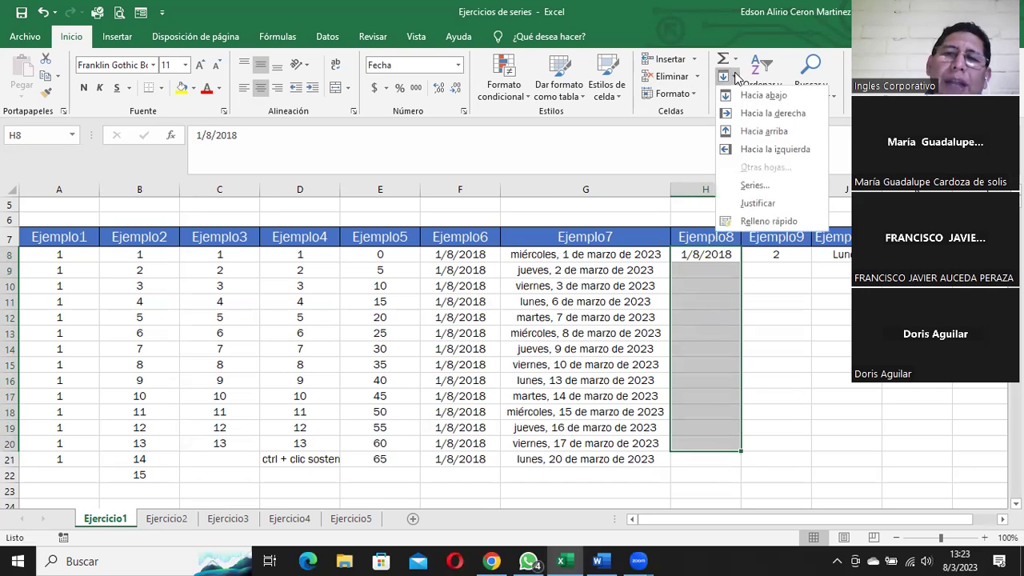
click(745, 186)
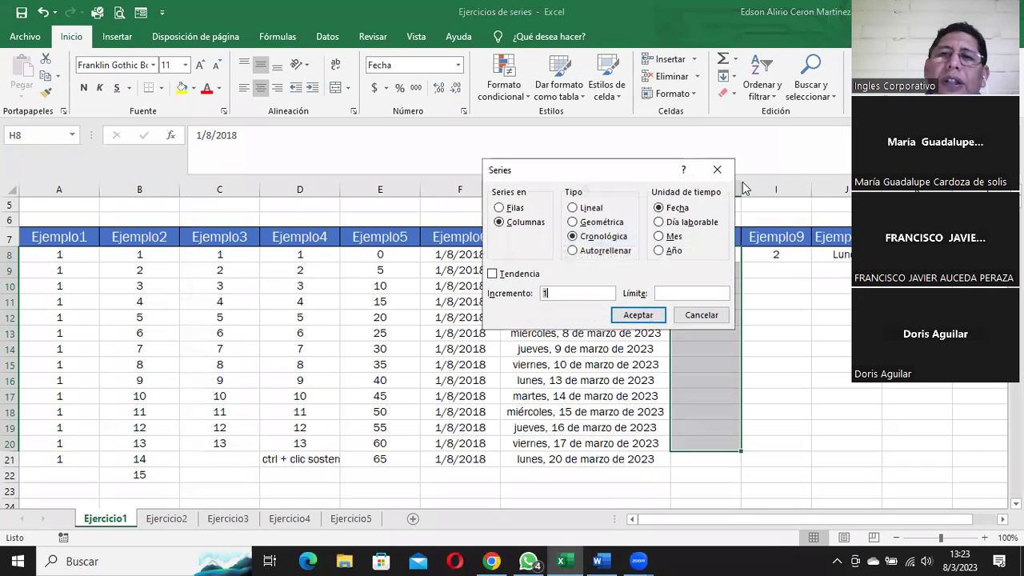
click(676, 239)
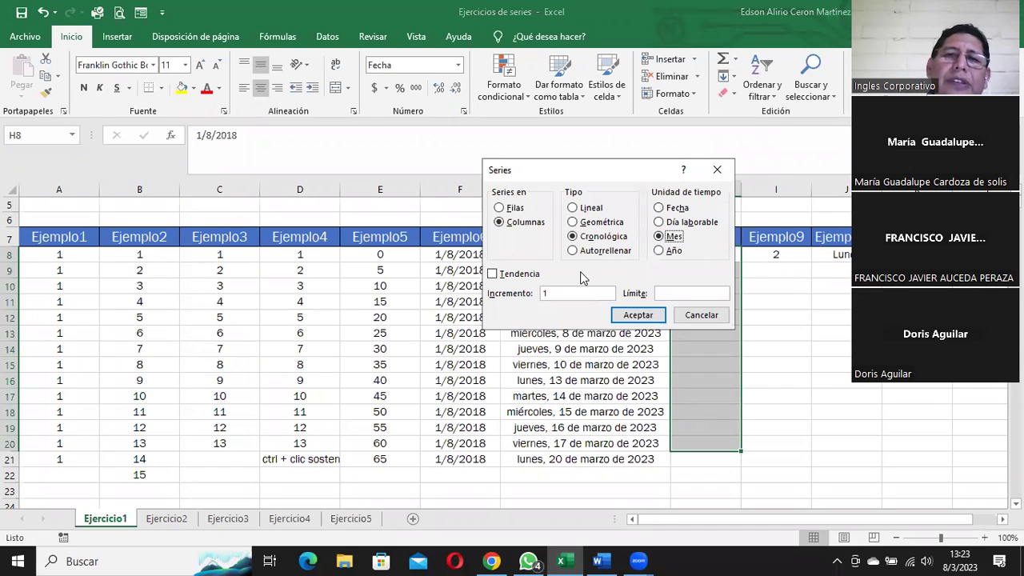
click(550, 293)
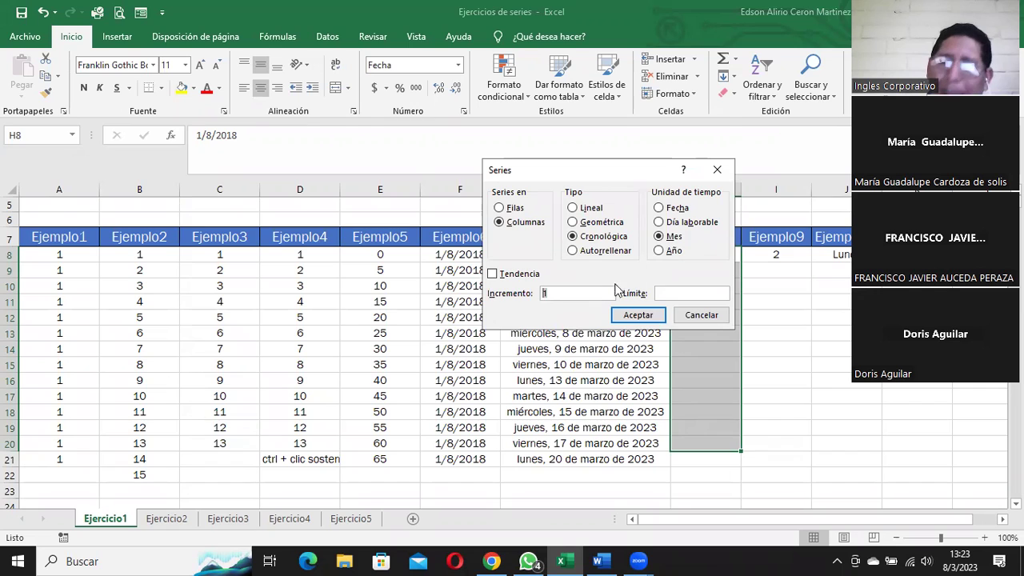
text(2)
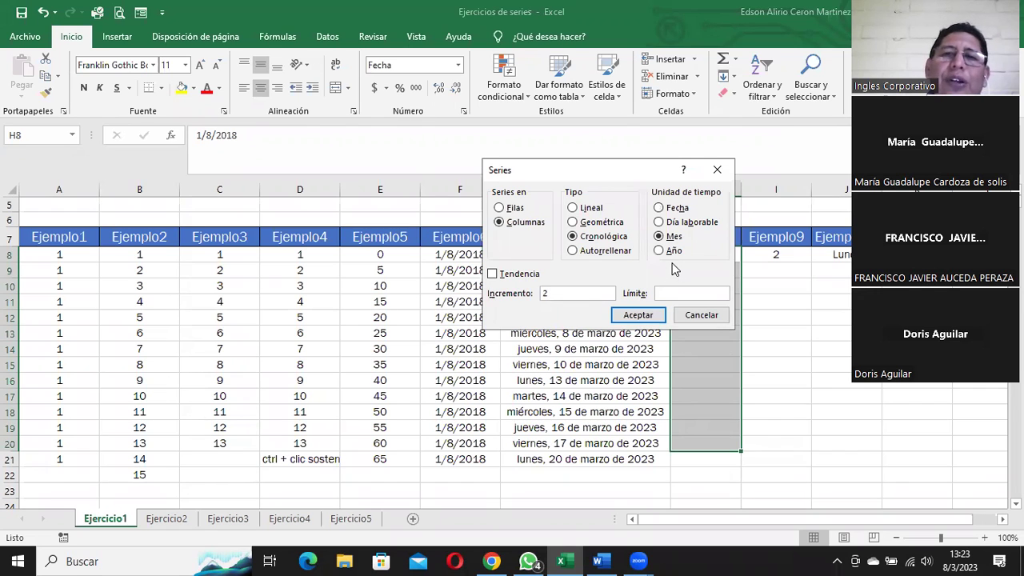
drag(606, 176, 449, 157)
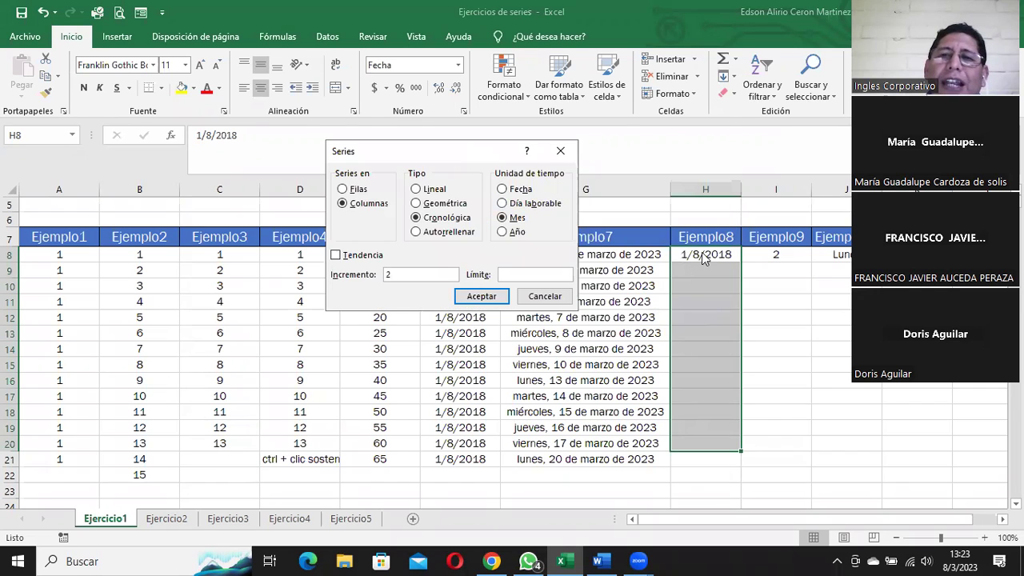
click(480, 296)
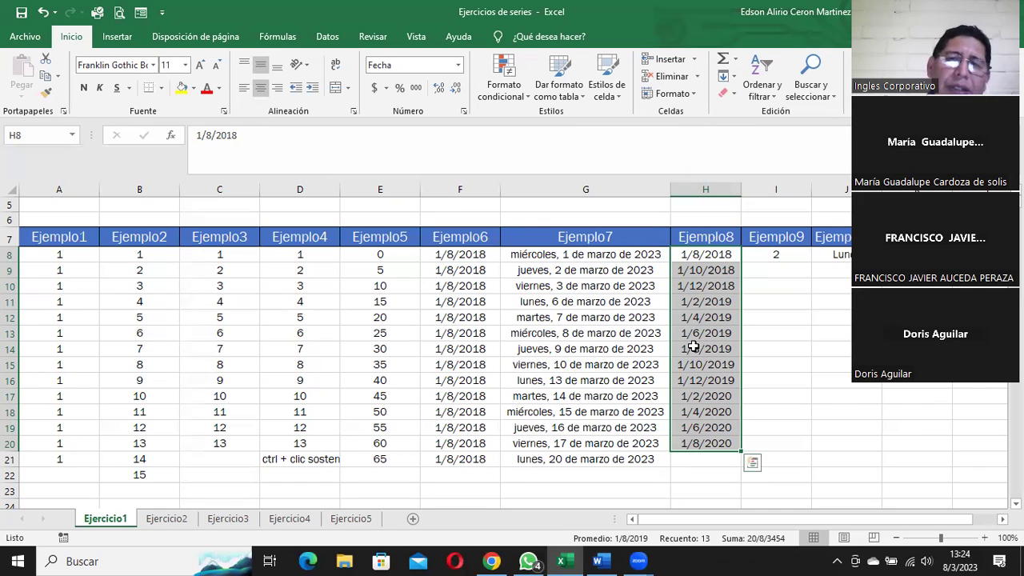
click(728, 76)
click(755, 185)
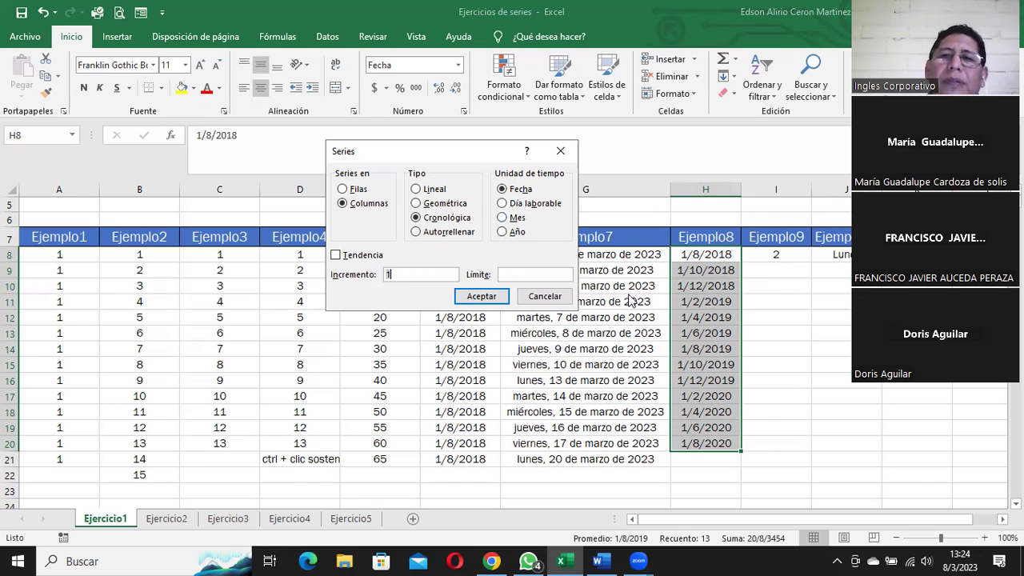
click(557, 297)
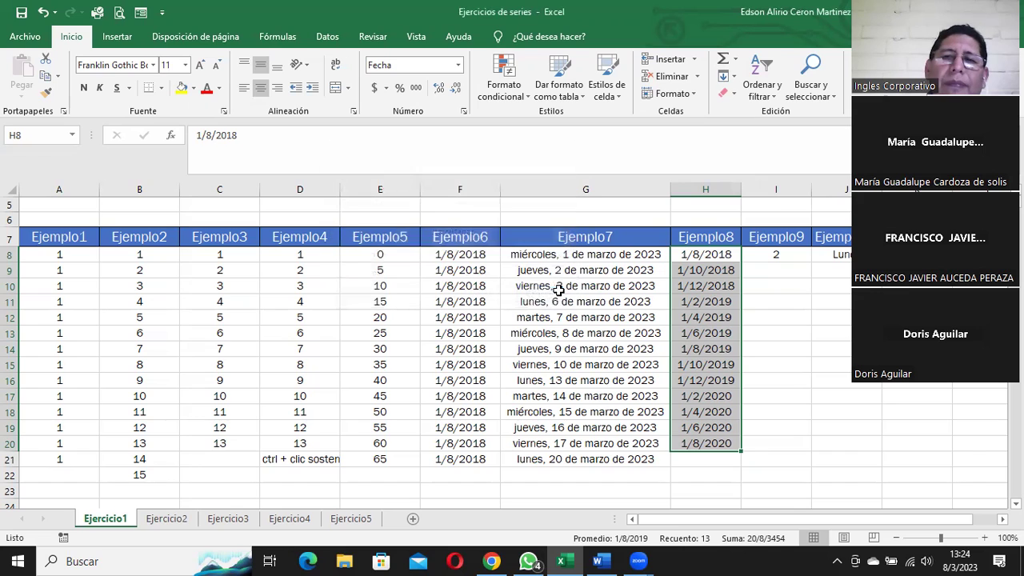
Step: Fill the Ejemplo9 cells I8:I21 with a geometric column series using an increment of 2, and check the values in I10 and I17
click(754, 254)
drag(756, 253, 757, 461)
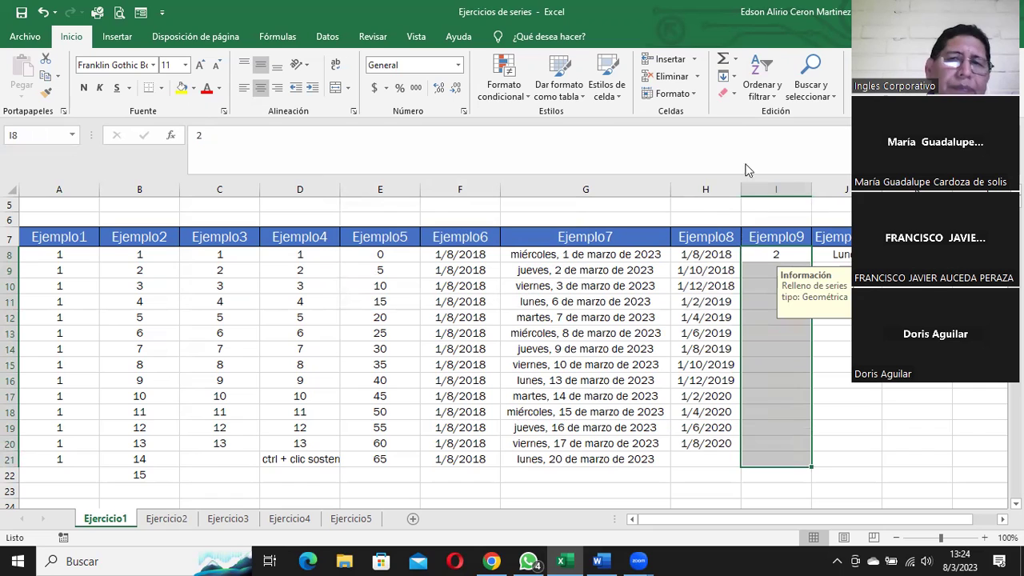
click(735, 78)
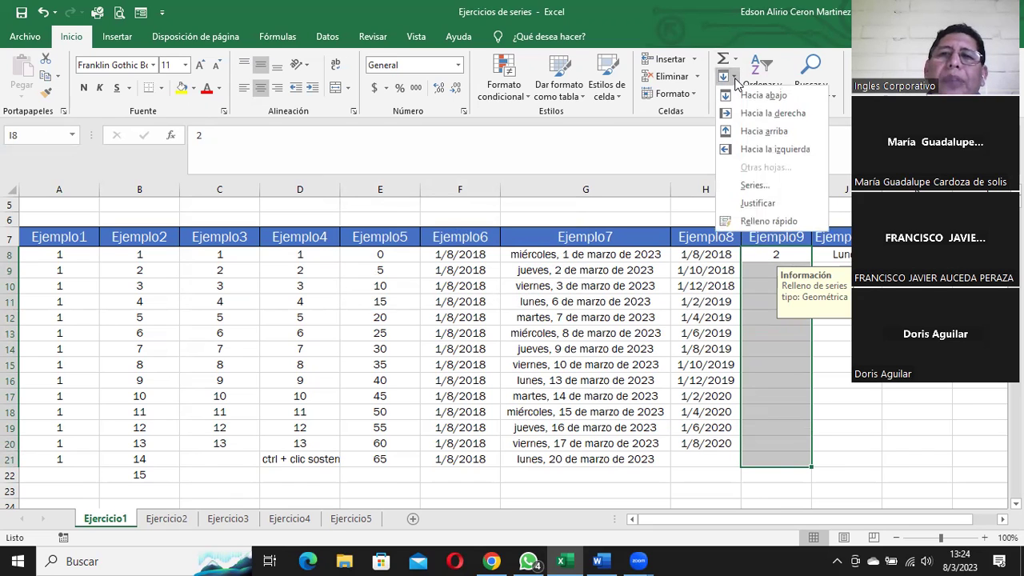
click(756, 186)
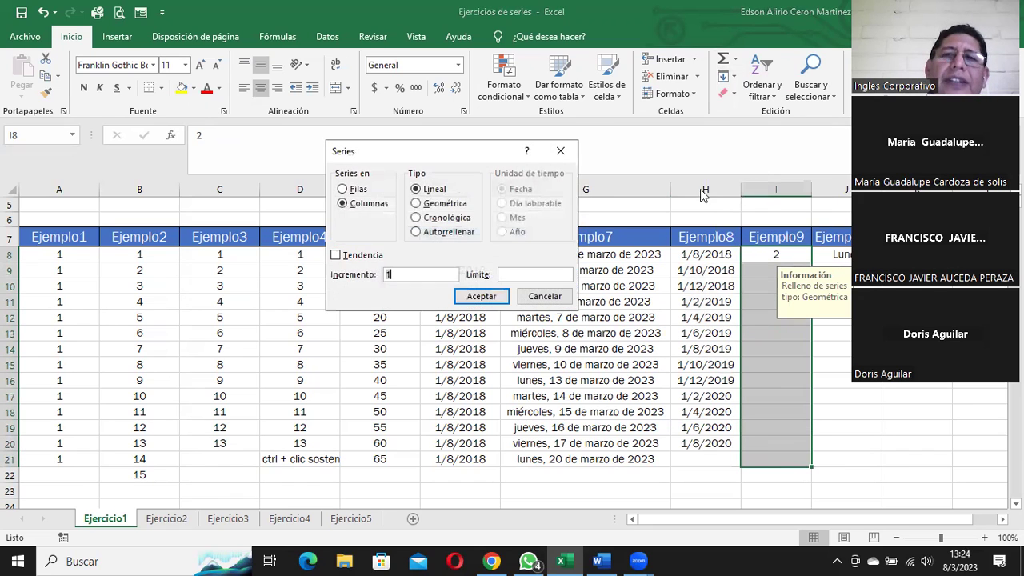
click(417, 205)
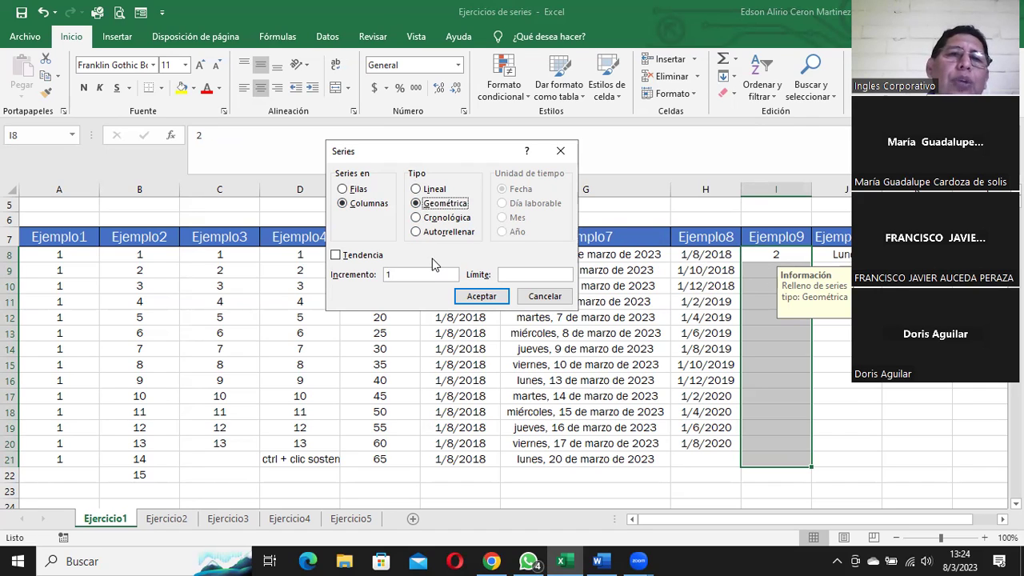
double_click(388, 274)
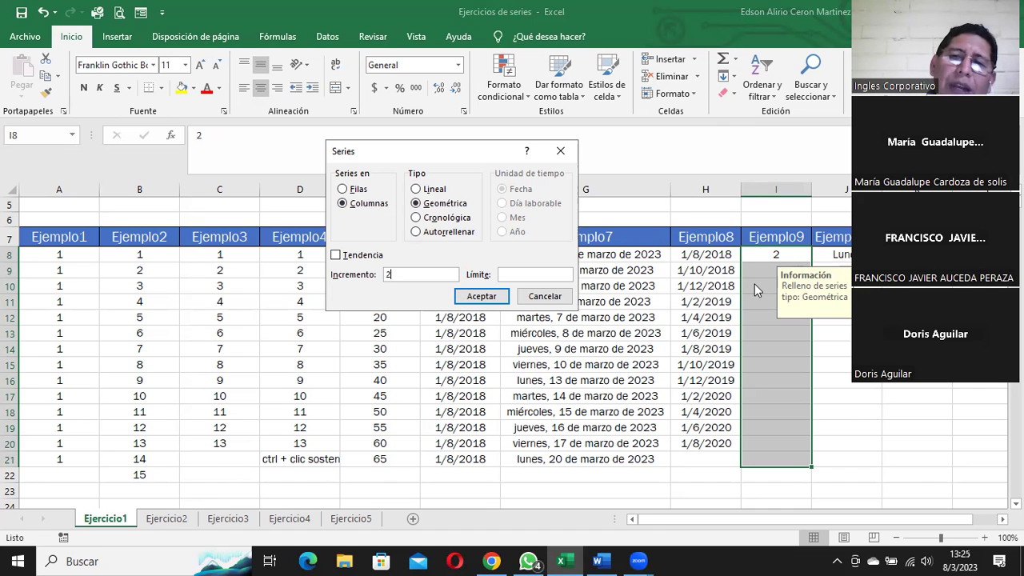
click(484, 297)
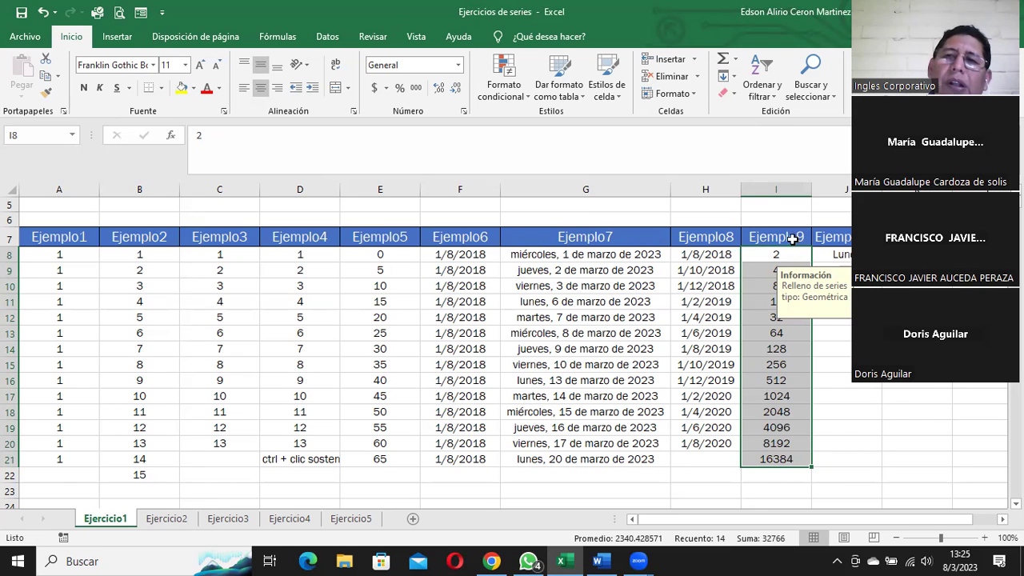
click(755, 283)
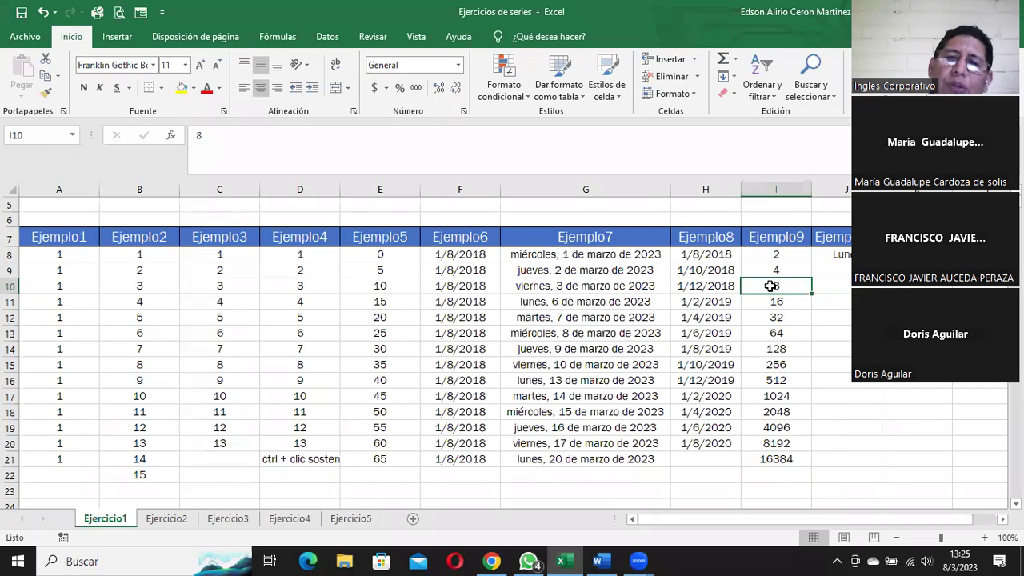
click(787, 394)
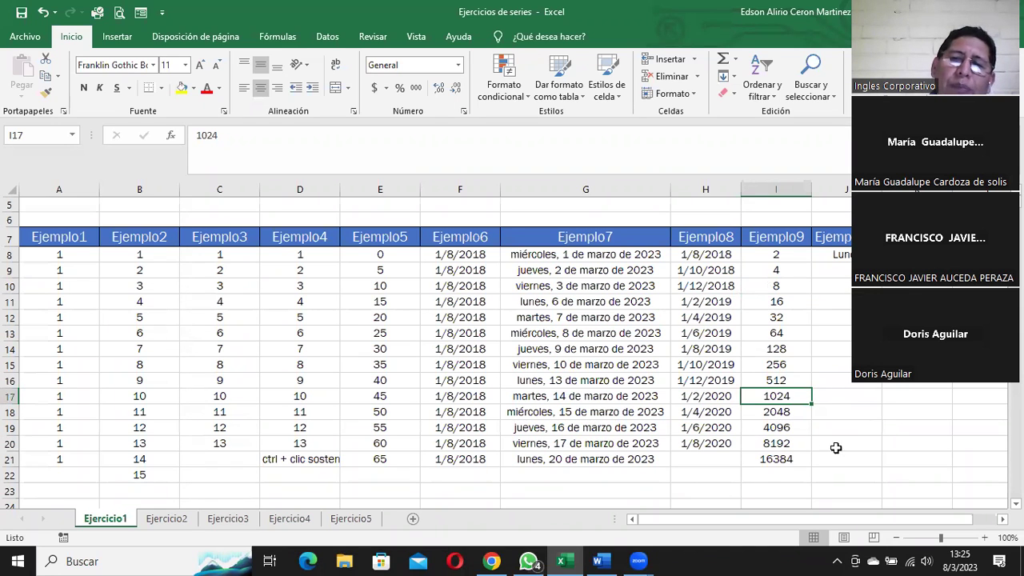
Step: Clear the filled Ejemplo9 values from I9:I21, keeping the starting value in I8
drag(764, 254, 758, 391)
click(732, 286)
drag(756, 269, 768, 459)
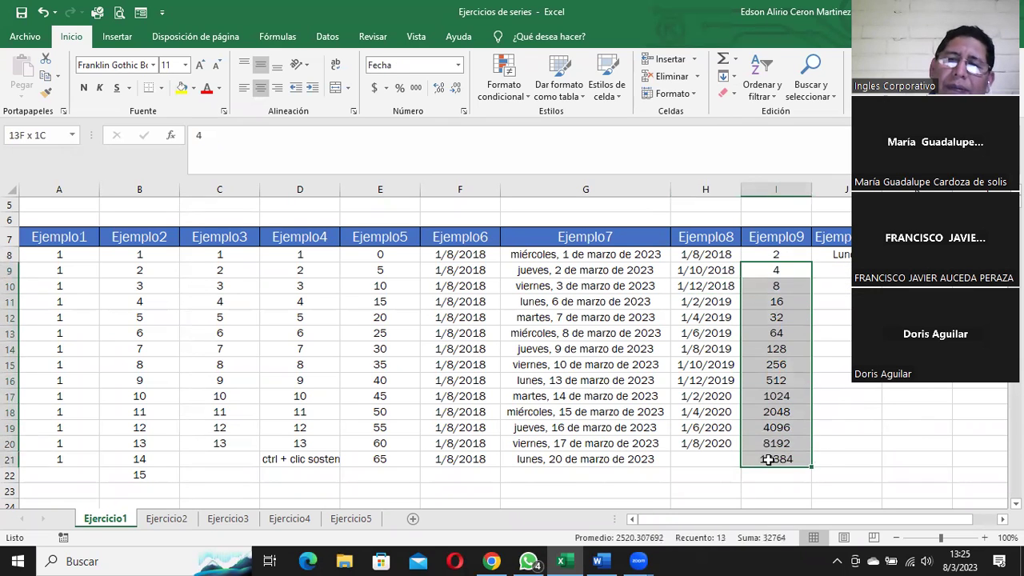
key(Delete)
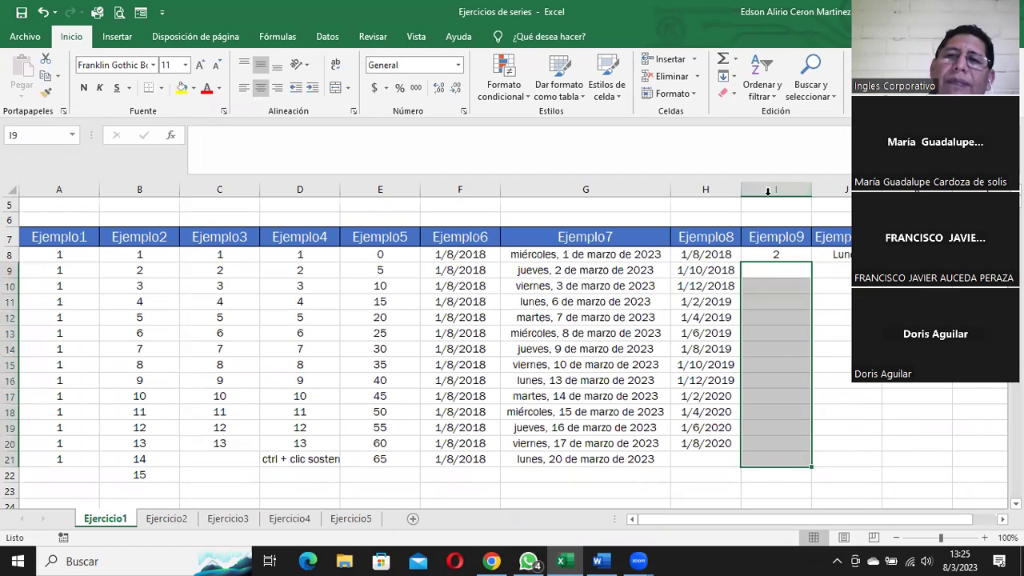
Step: Generate the Ejemplo9 series again in I8:I21 as a Geométrica series in columns with an increment of 2
drag(771, 254, 772, 461)
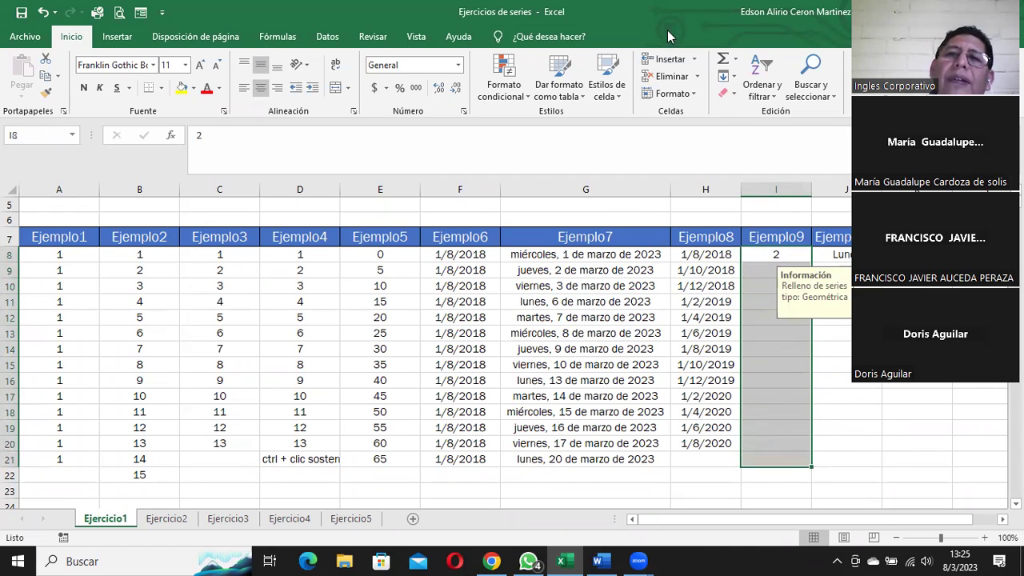
click(728, 76)
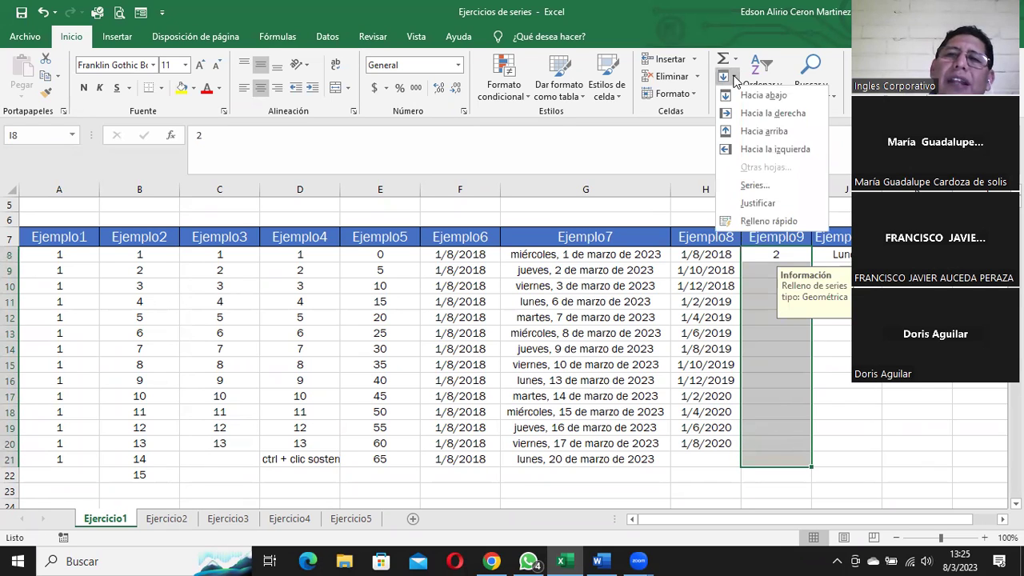
click(754, 186)
click(430, 207)
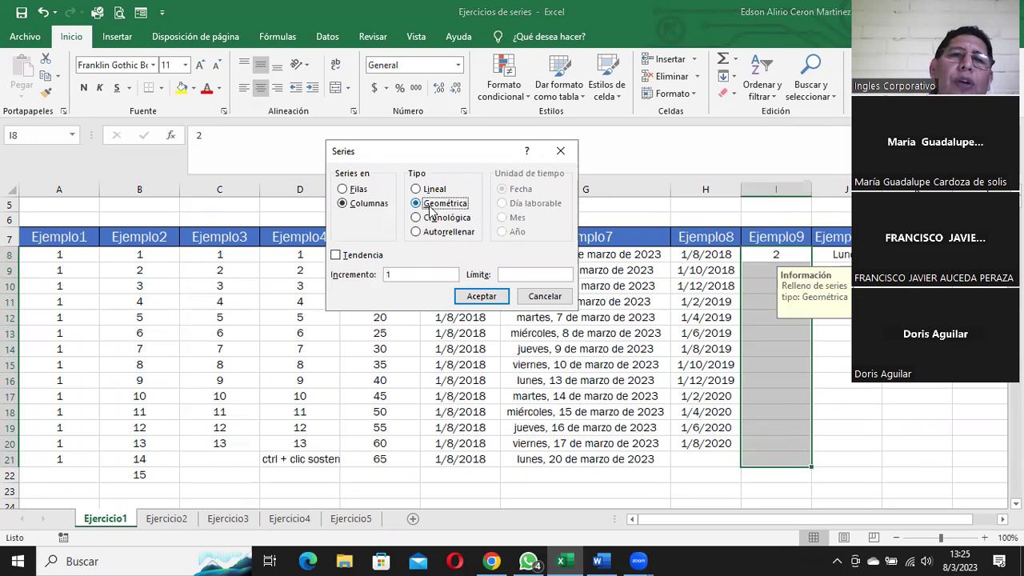
double_click(392, 275)
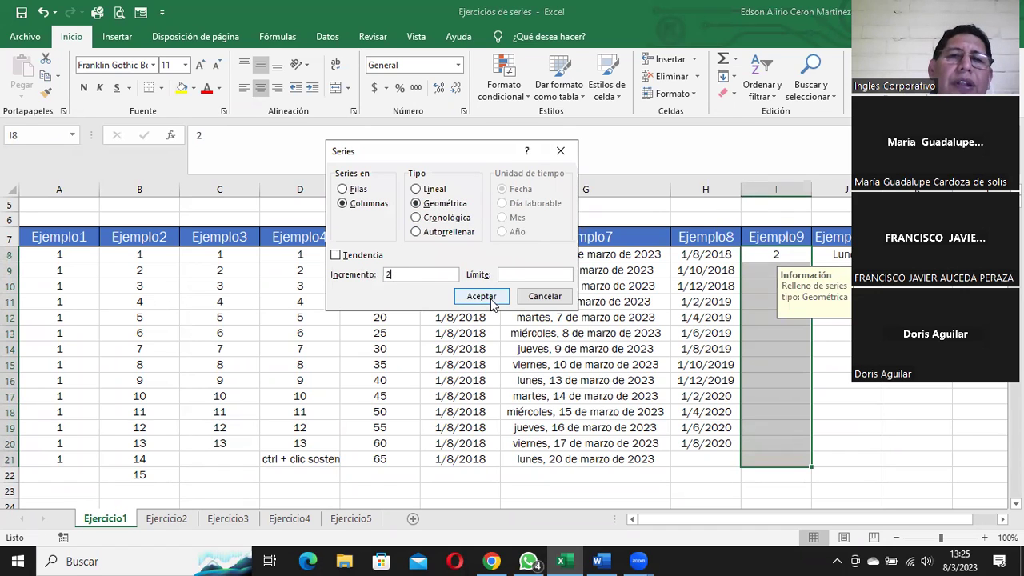
click(482, 296)
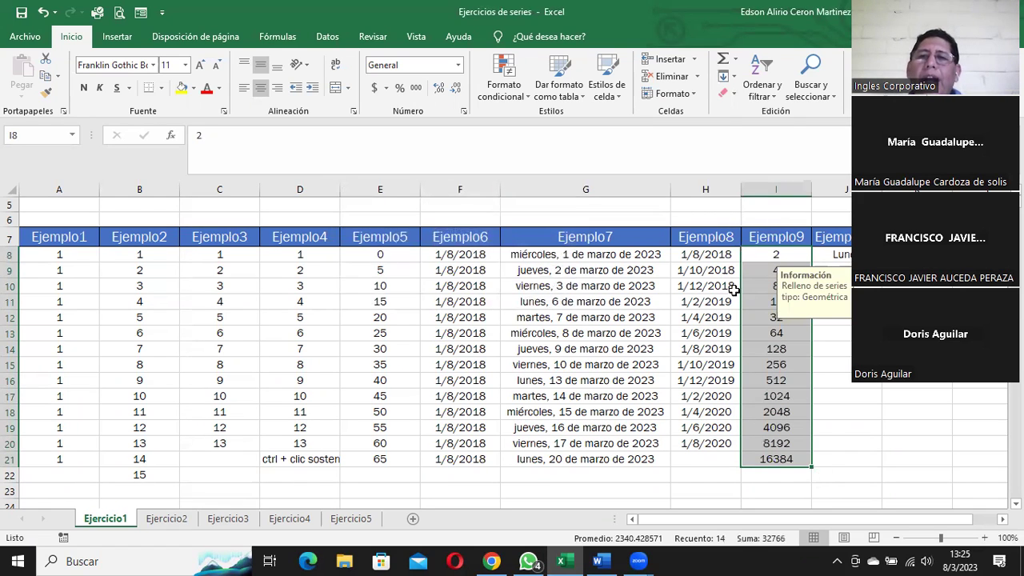
drag(746, 304, 751, 313)
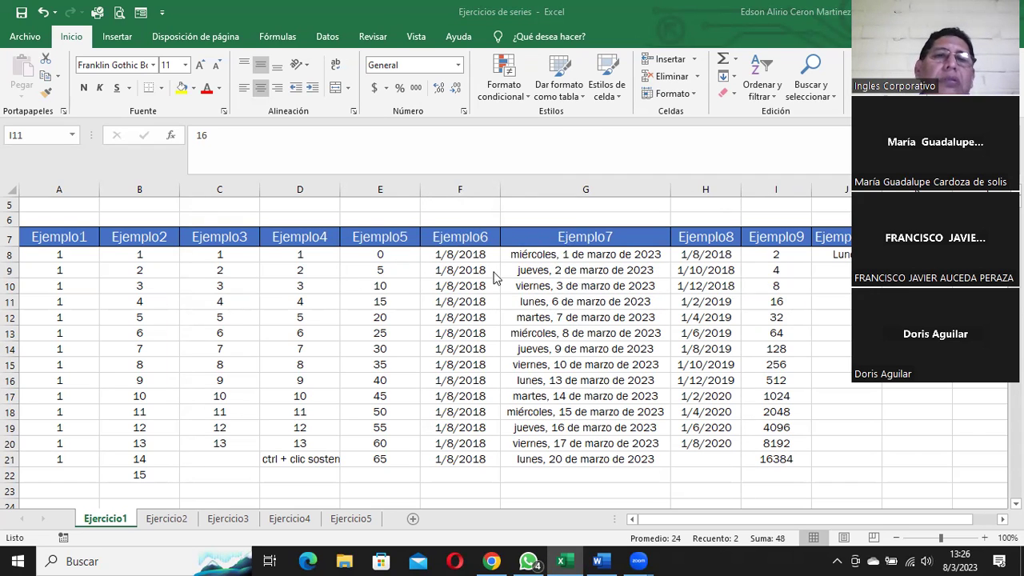
Step: Extend the Ejemplo6 starting date from F8 down to F22 as a series of consecutive days
click(472, 258)
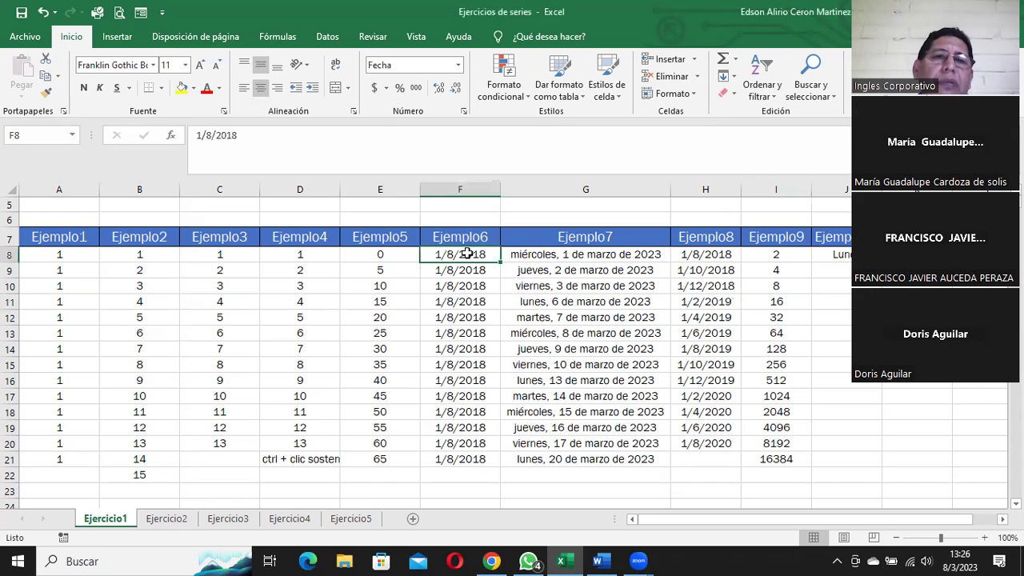
click(716, 274)
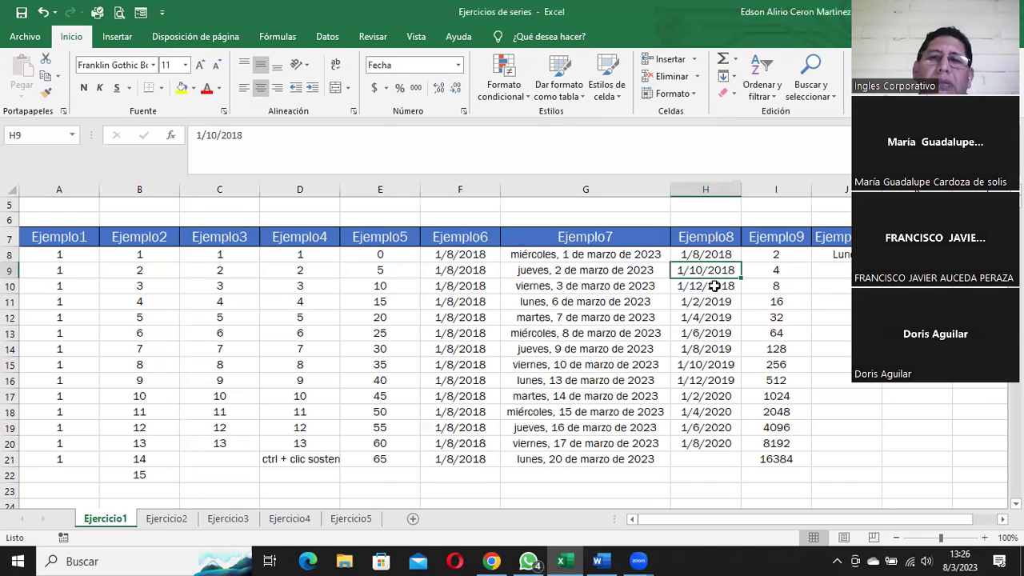
click(463, 266)
click(465, 254)
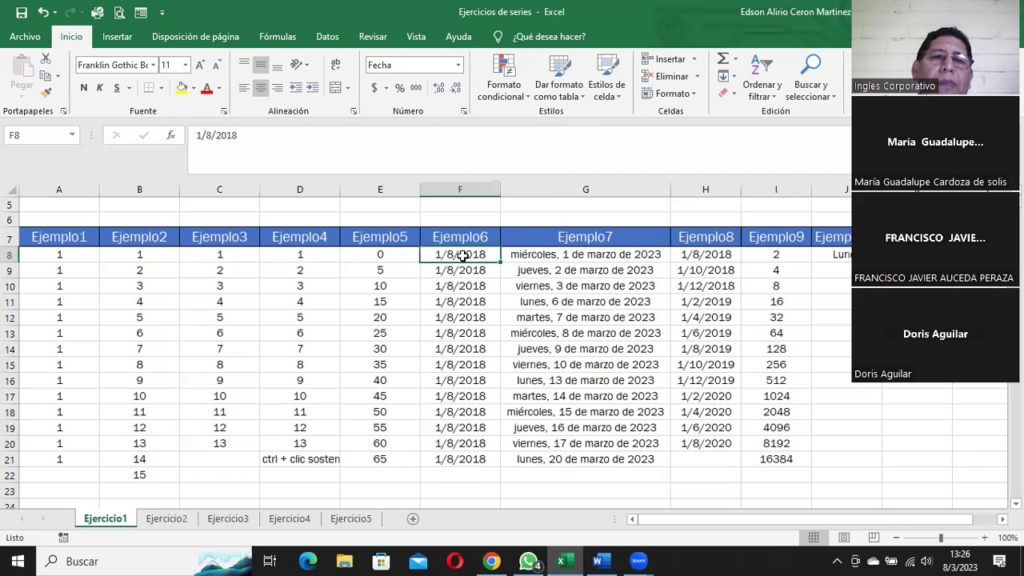
drag(499, 262, 500, 481)
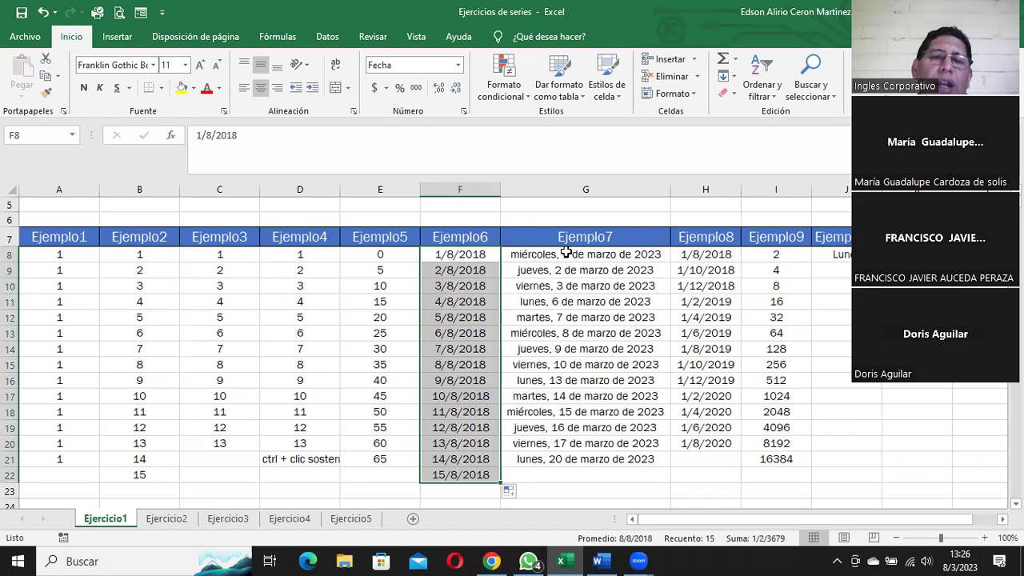
click(521, 69)
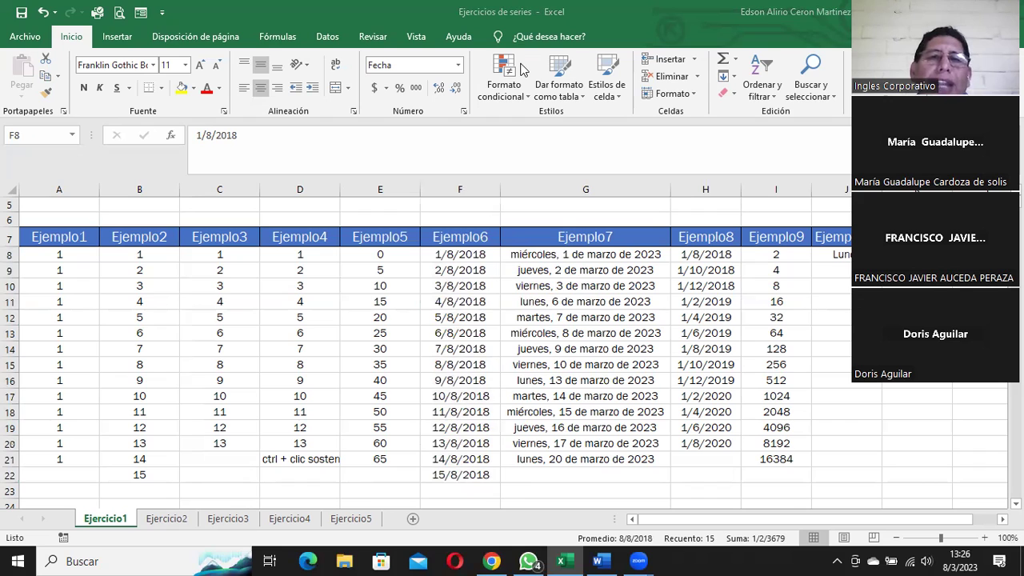
click(576, 286)
click(684, 305)
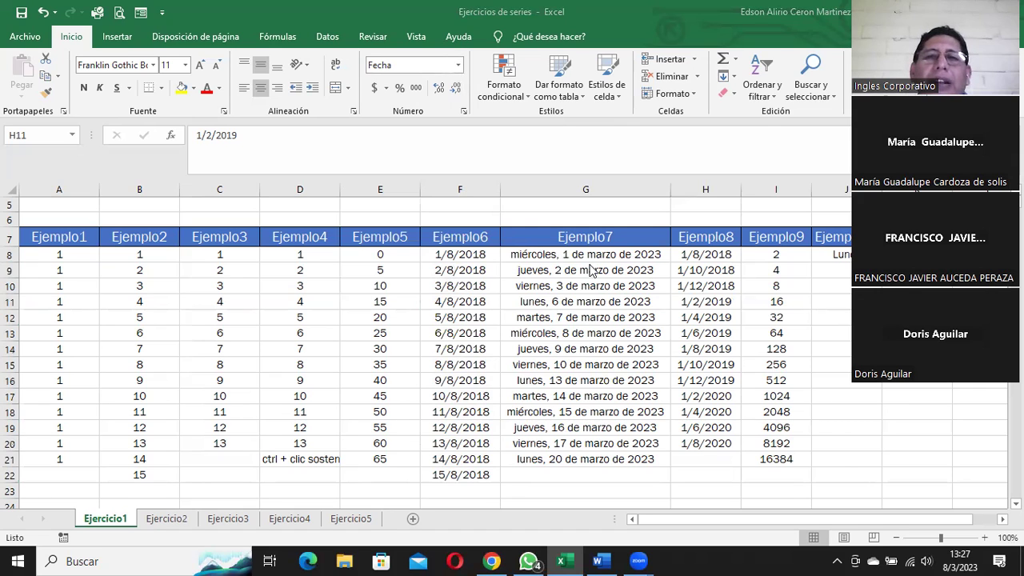
Step: Read the fill note on the Ejemplo7 header and clear the filled dates from G9:G21
click(565, 256)
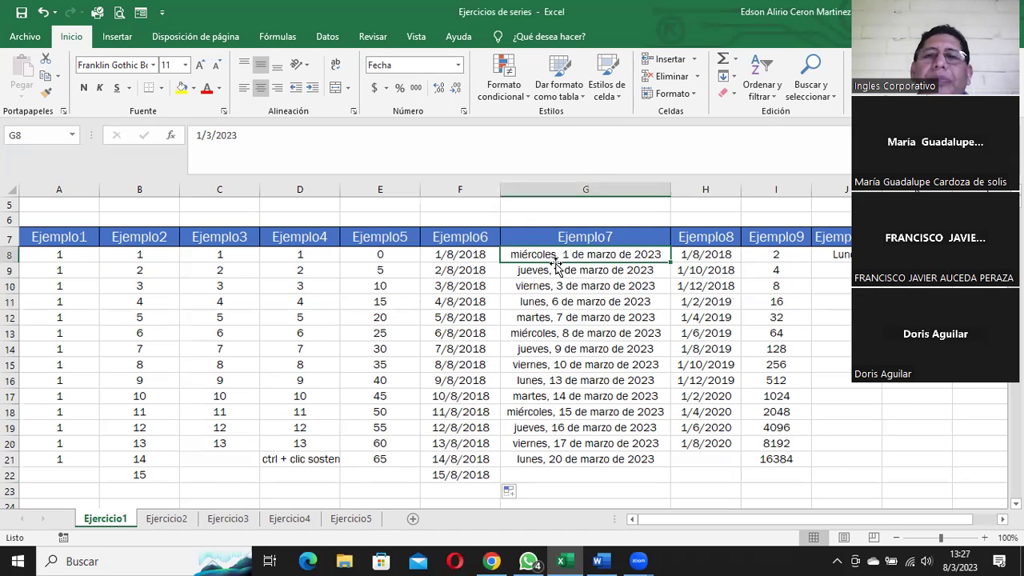
click(651, 235)
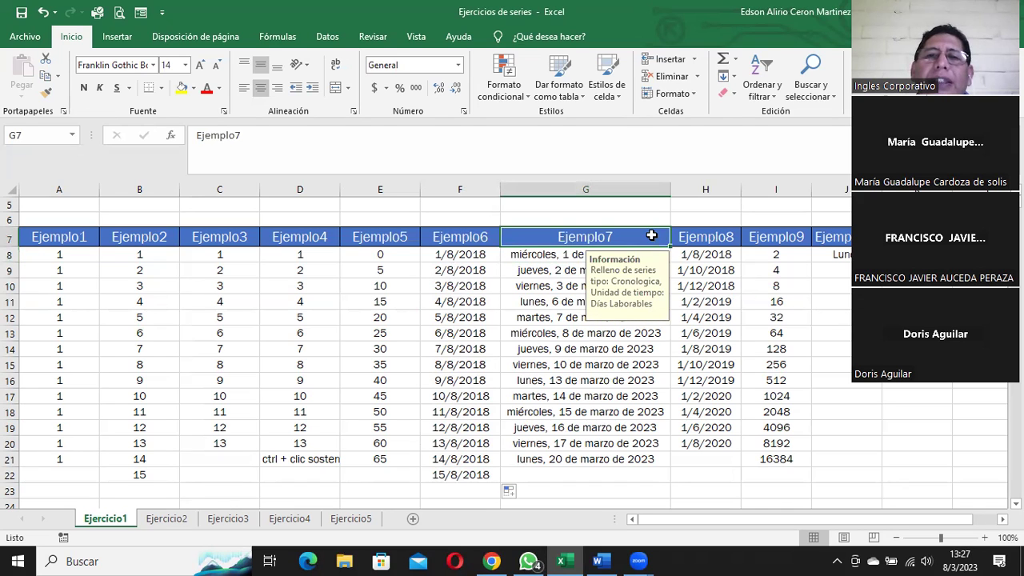
drag(559, 272, 532, 459)
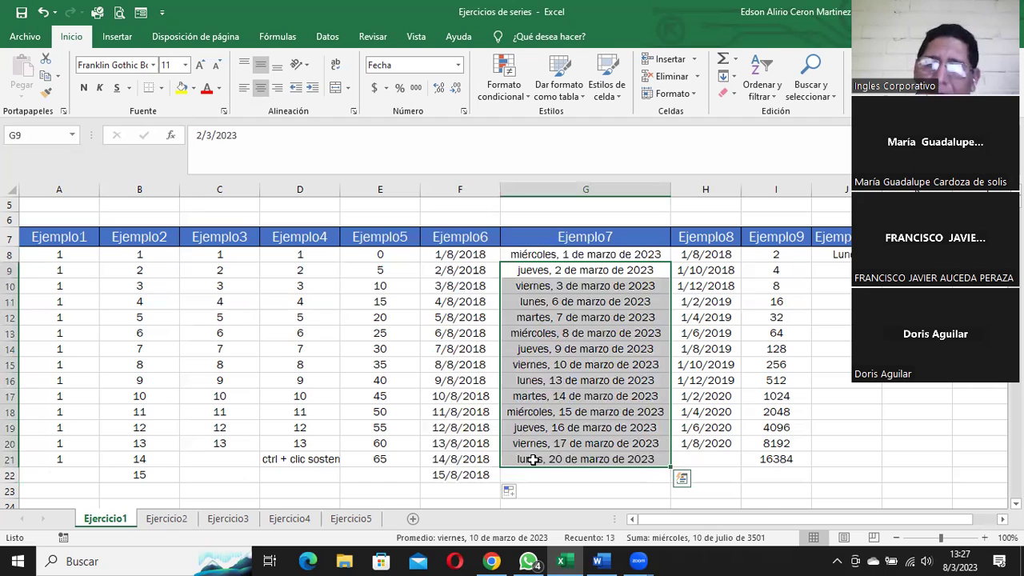
key(Delete)
Step: Format the Ejemplo7 starting date in G8 with the short date type *14/3/2012
click(534, 256)
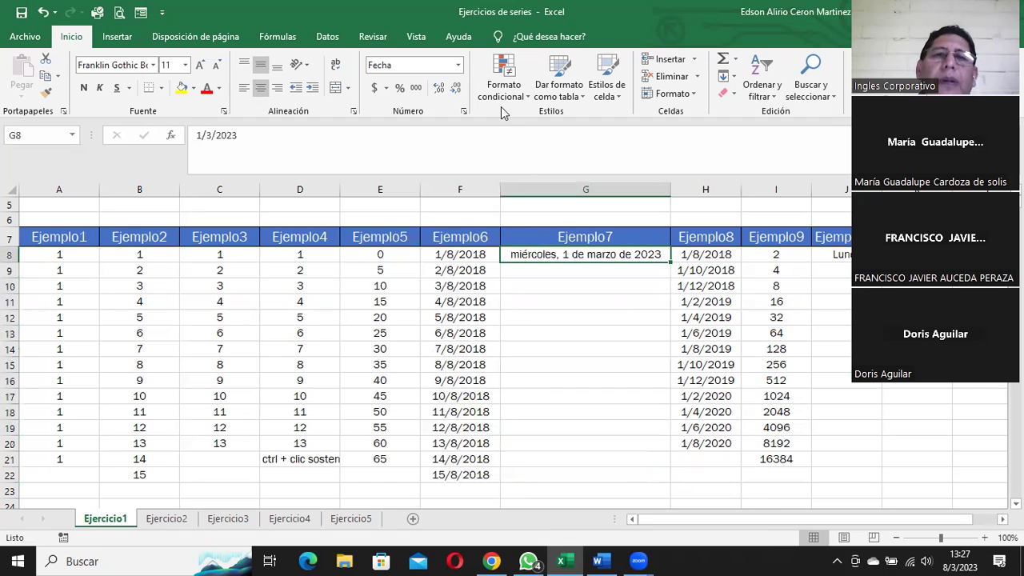
click(459, 66)
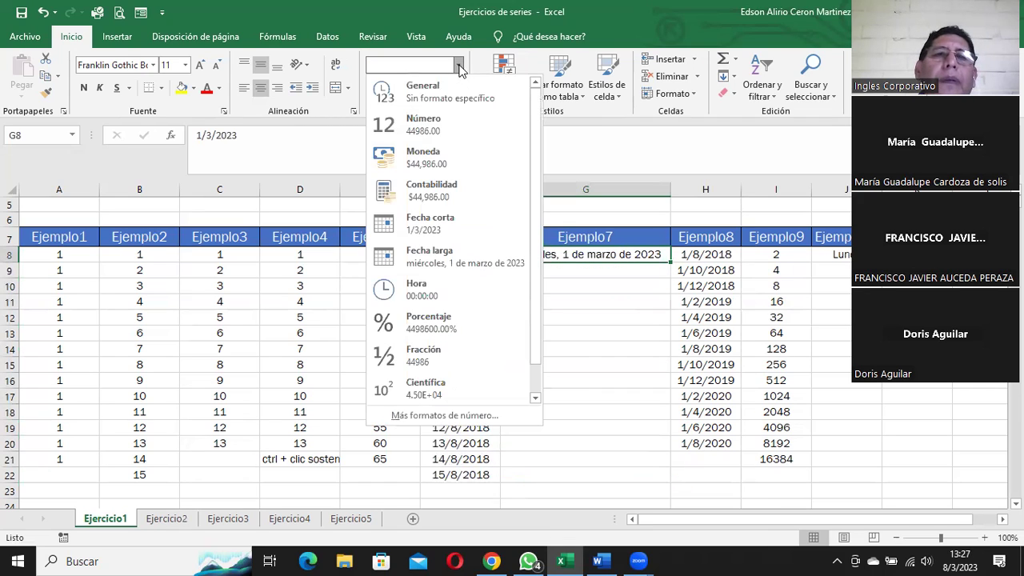
click(590, 258)
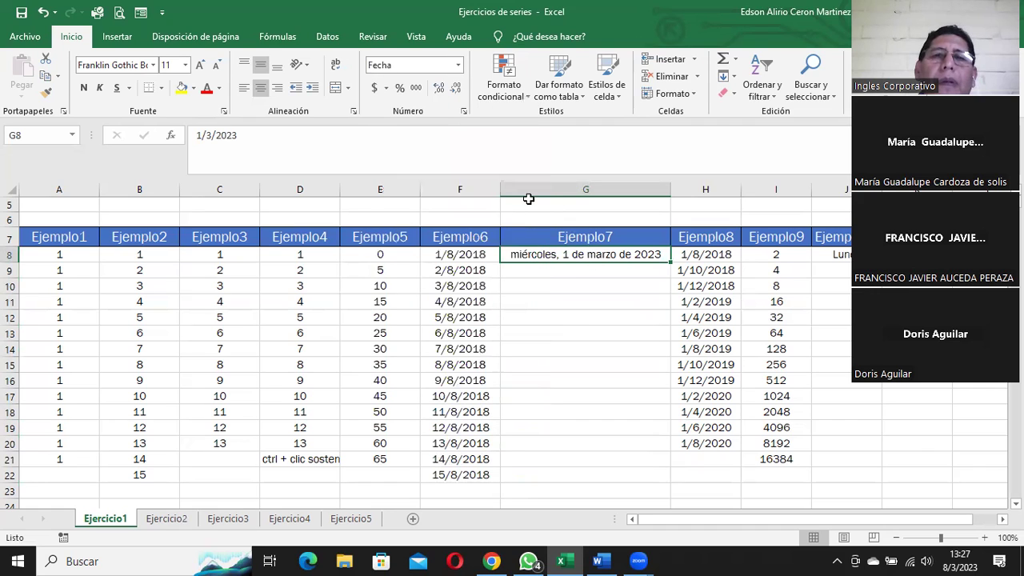
click(462, 115)
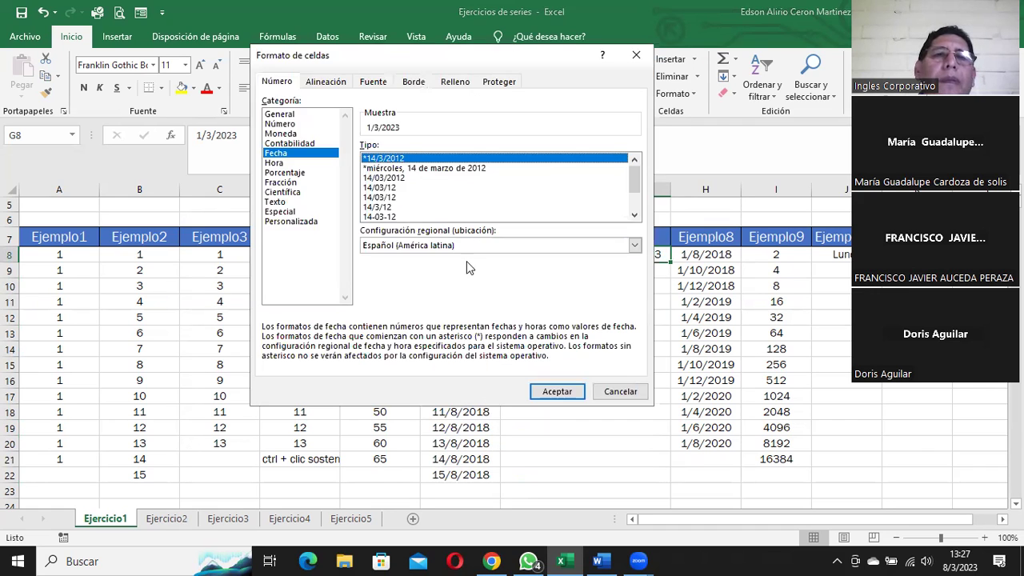
click(557, 394)
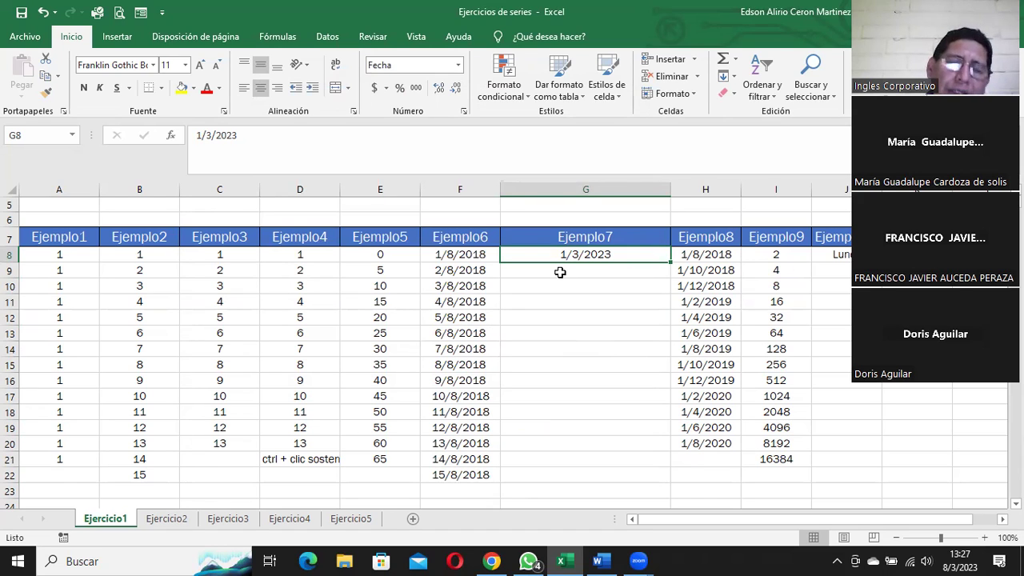
Step: Fill G8:G22 with a chronological column series by working day (Día laborable), with an increment of 1
drag(549, 255, 544, 474)
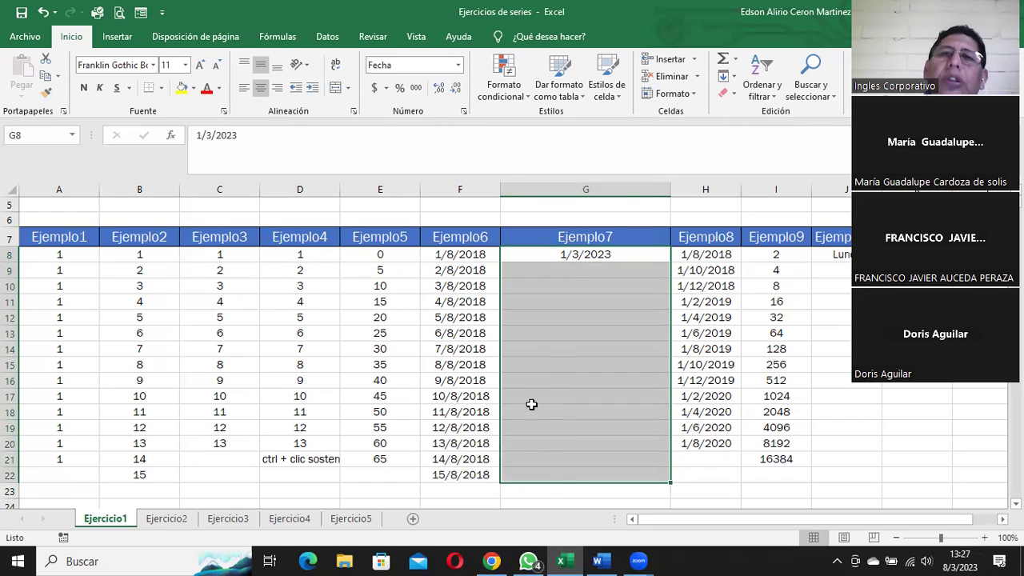
click(734, 79)
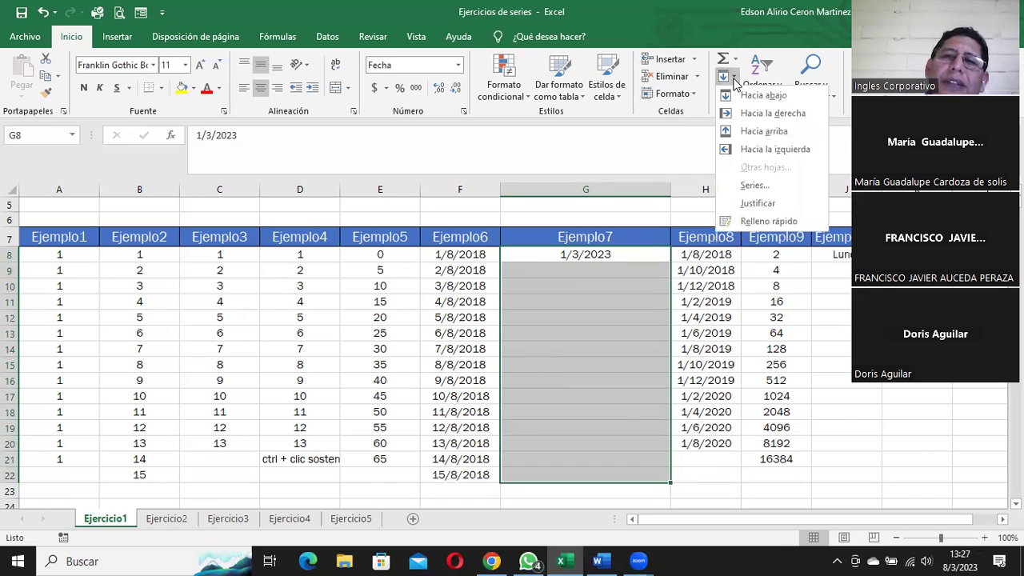
click(750, 192)
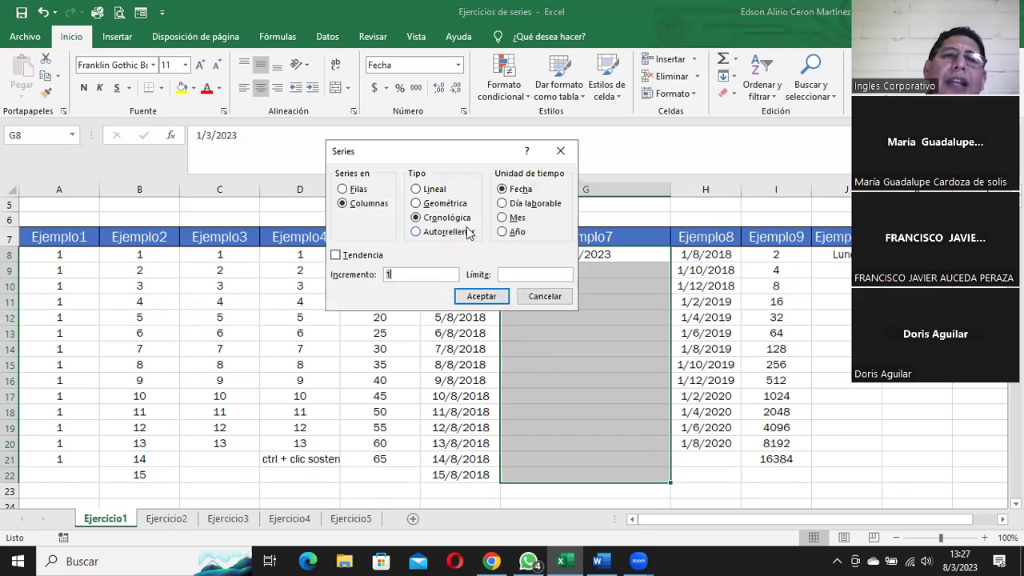
click(536, 204)
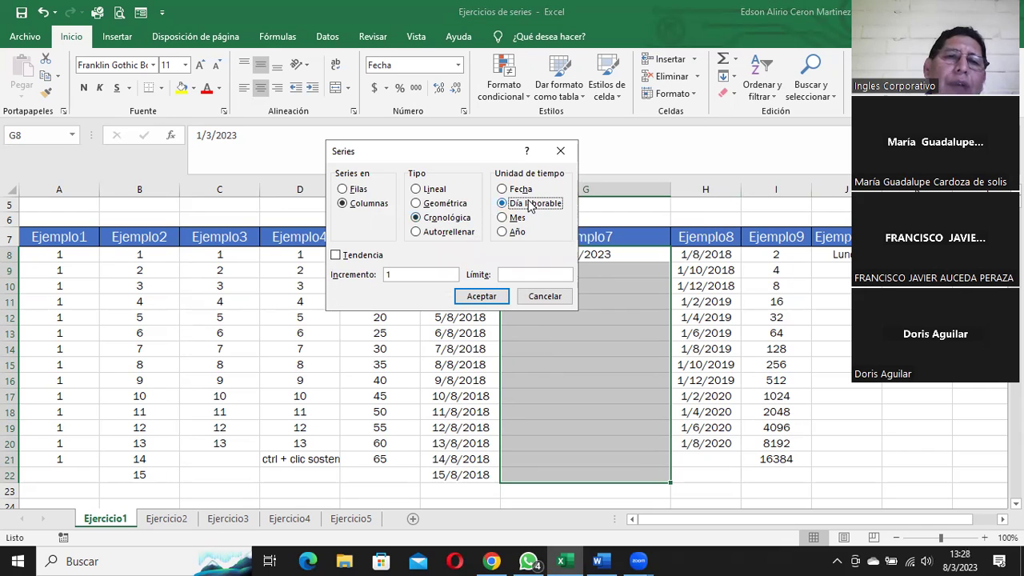
click(482, 297)
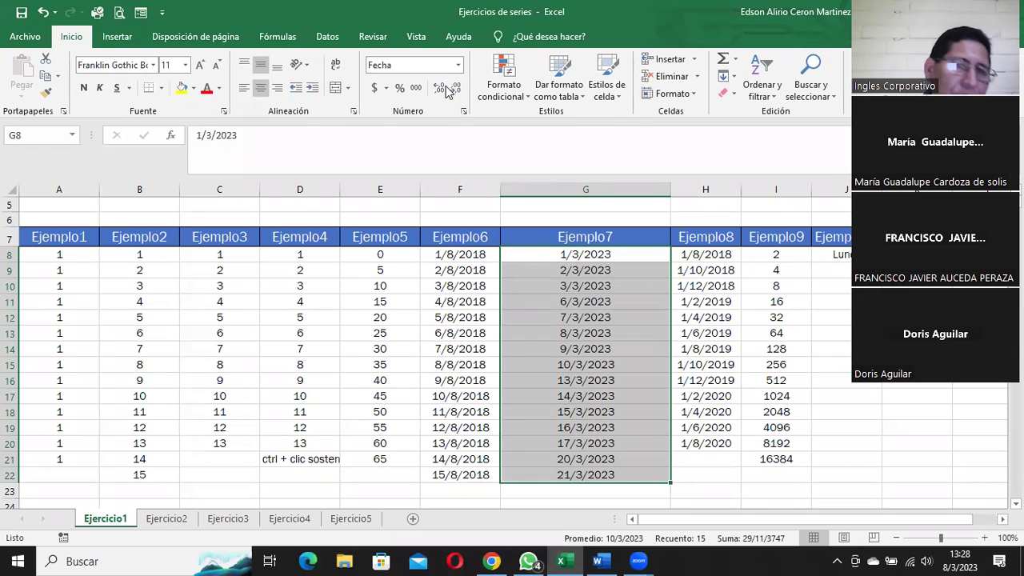
Step: Format the selected Ejemplo7 dates in G8:G22 with the long date format (Fecha larga)
click(458, 65)
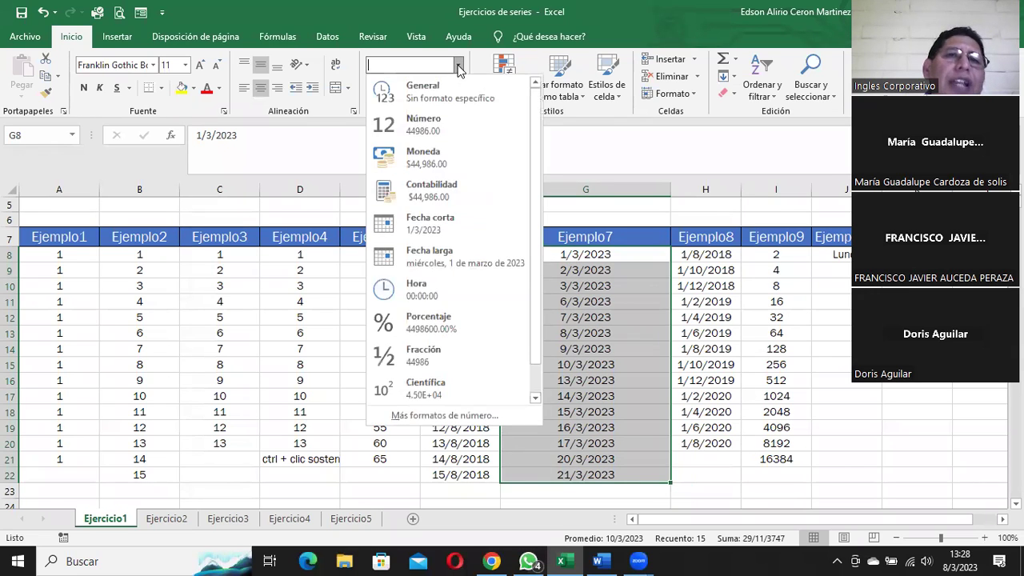
click(428, 254)
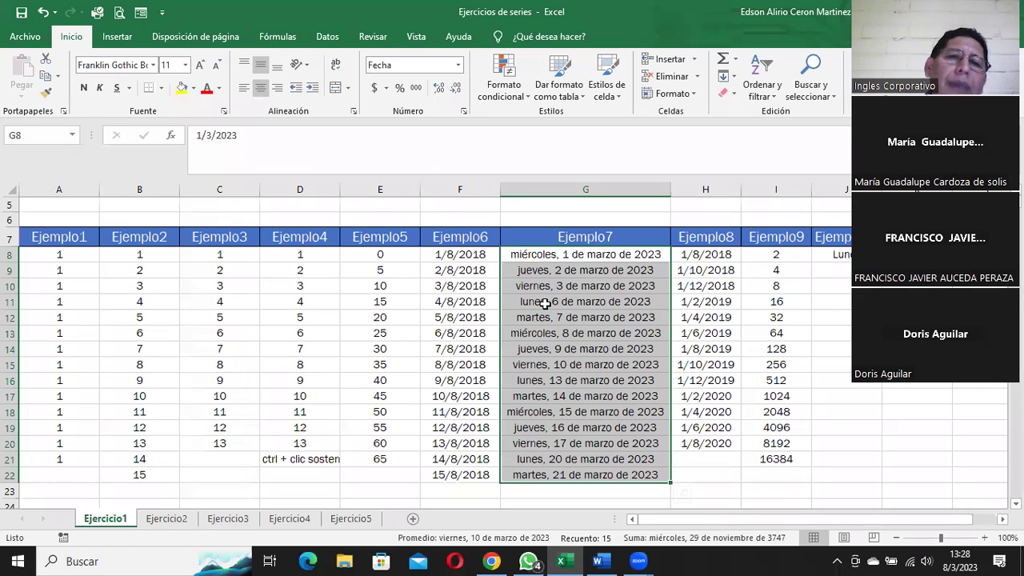
Step: Examine the weekday names in the Ejemplo7 long dates to check which days the series includes
click(544, 301)
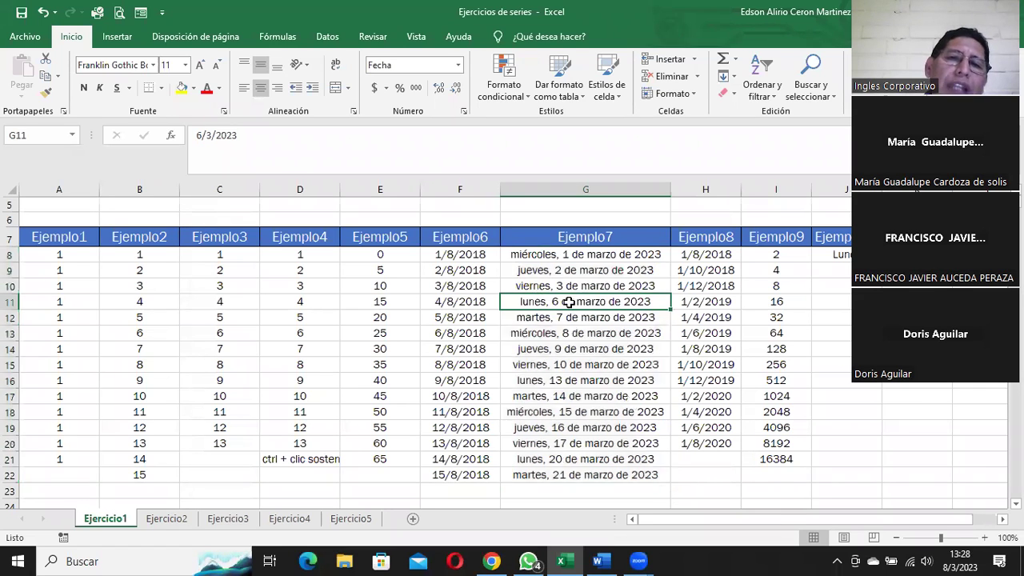
click(554, 317)
click(554, 333)
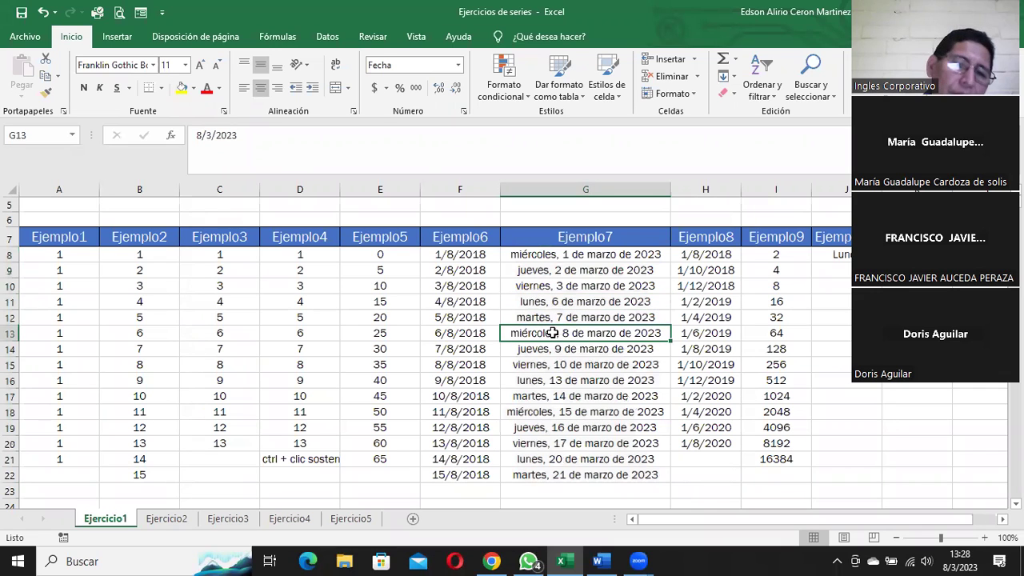
click(555, 349)
click(550, 365)
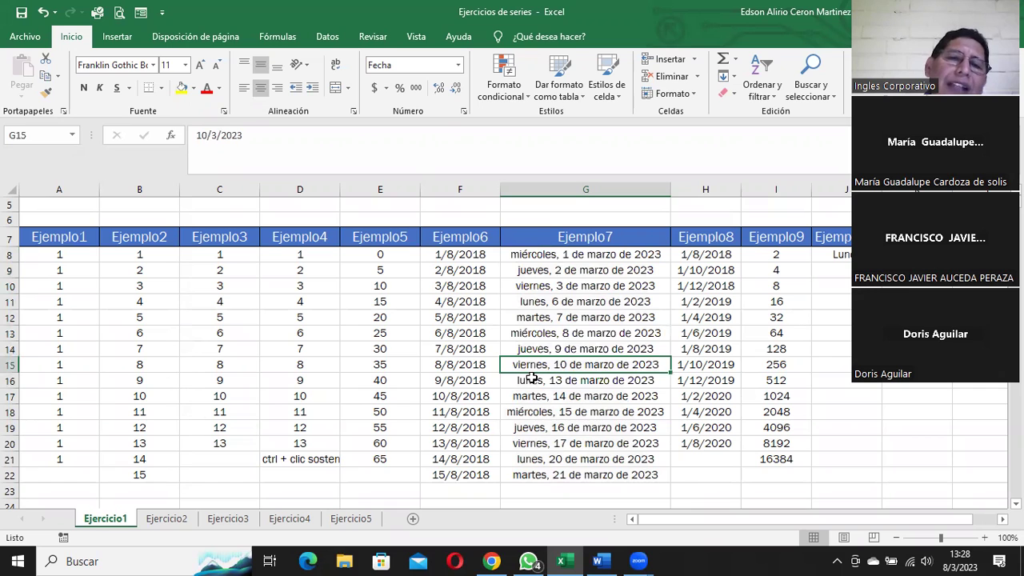
drag(531, 379, 541, 458)
scroll(560, 400, down, 2)
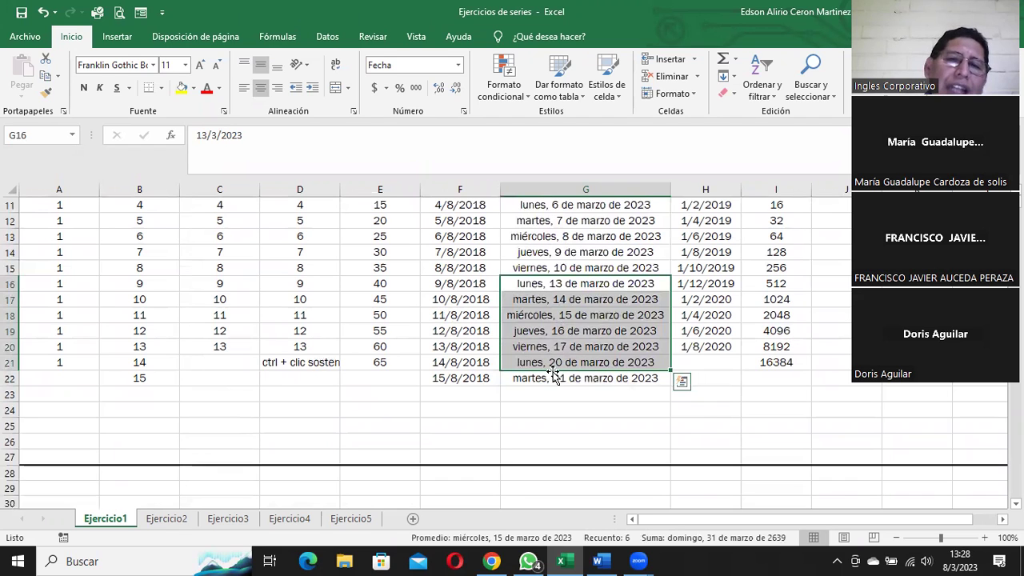
click(547, 383)
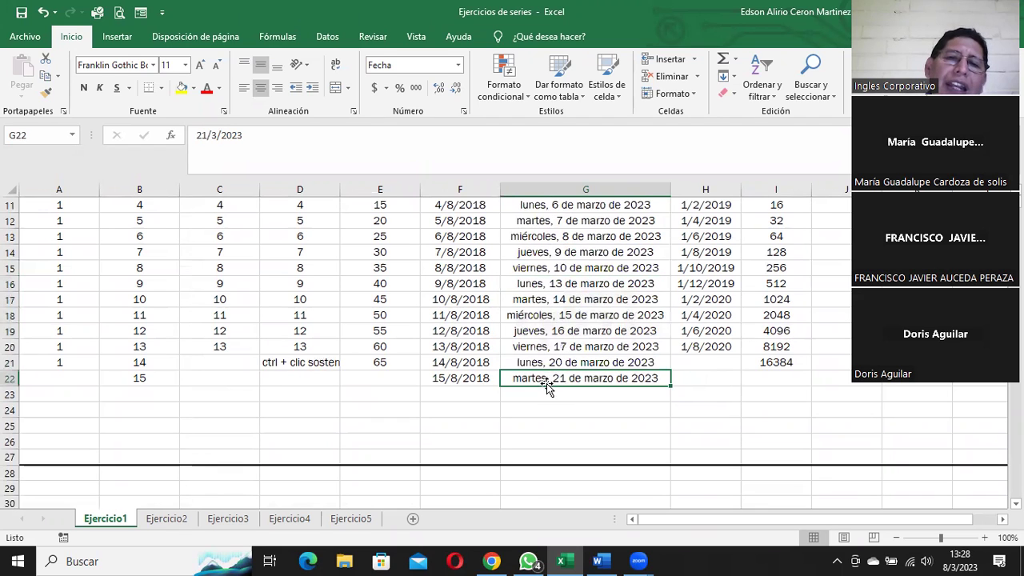
scroll(612, 349, up, 2)
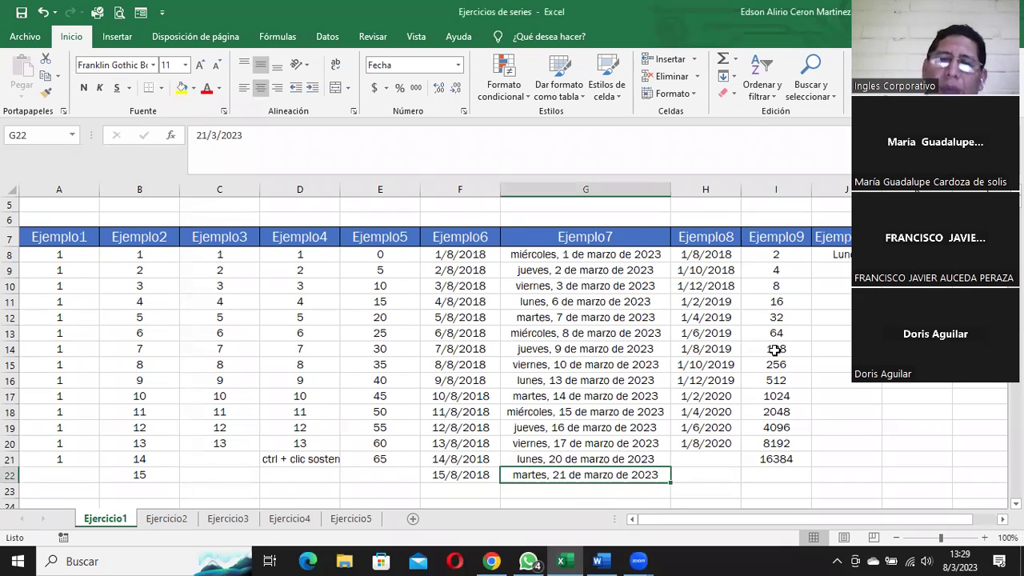
drag(816, 519, 836, 519)
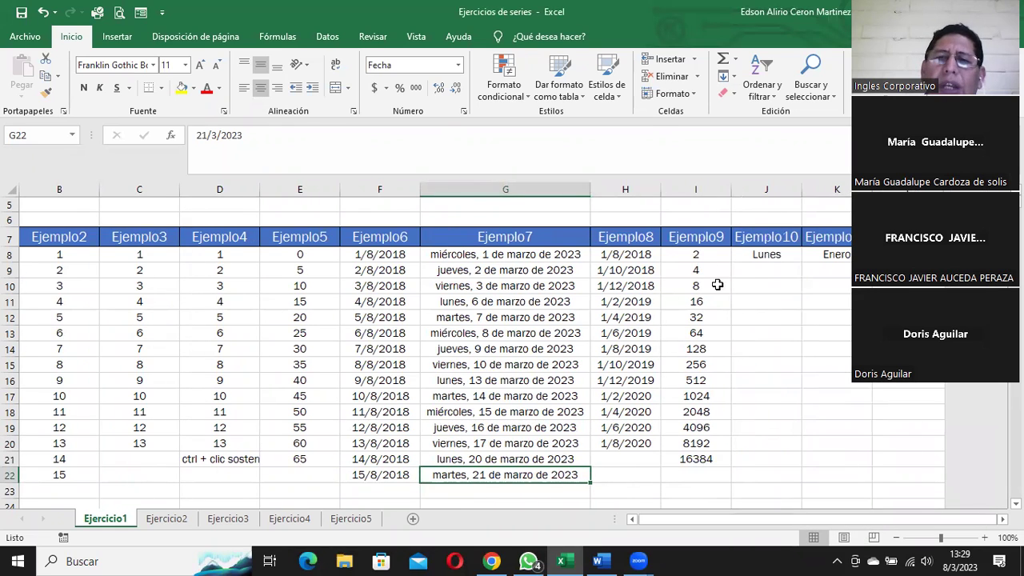
click(695, 253)
click(724, 77)
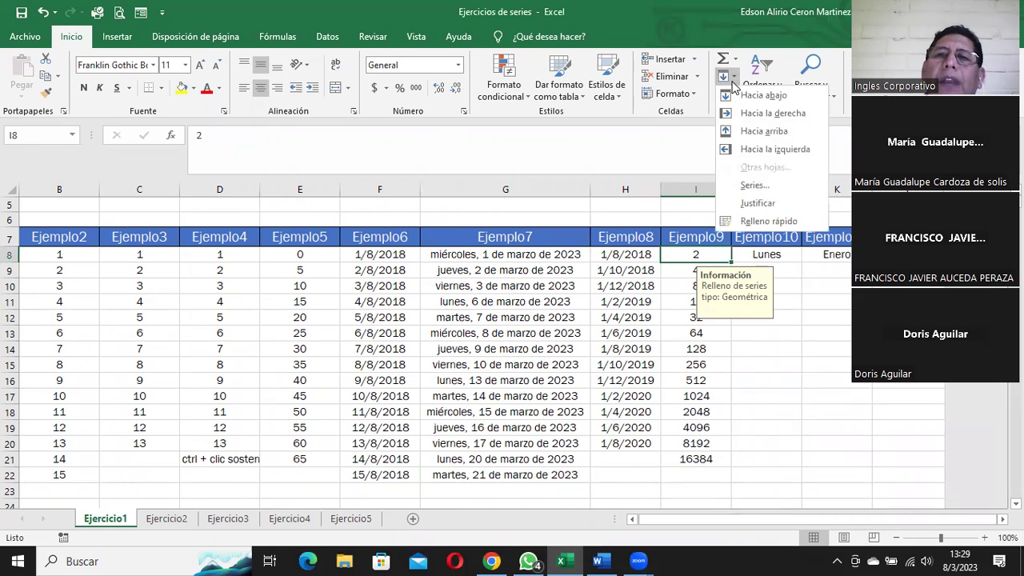
click(752, 187)
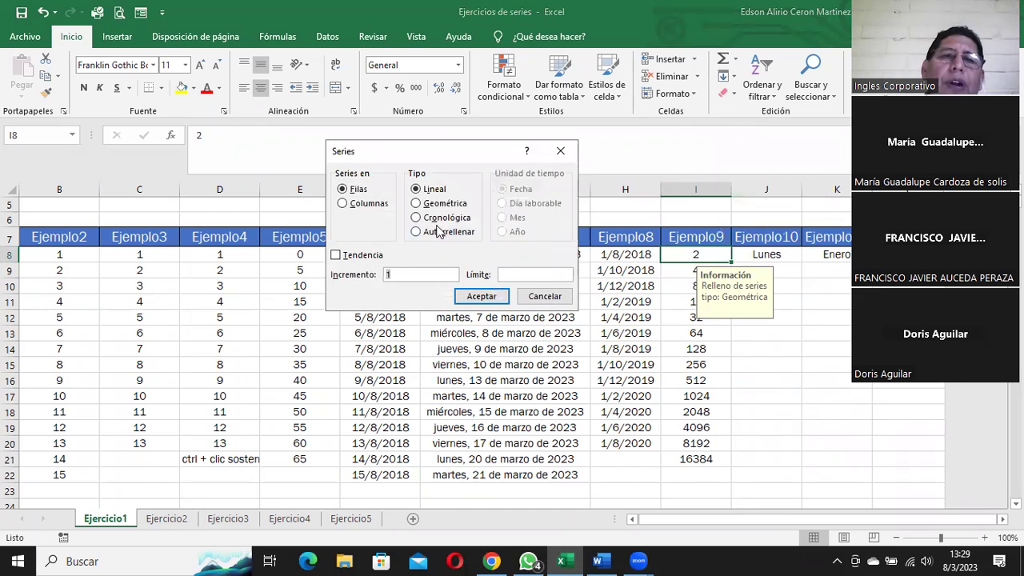
click(544, 296)
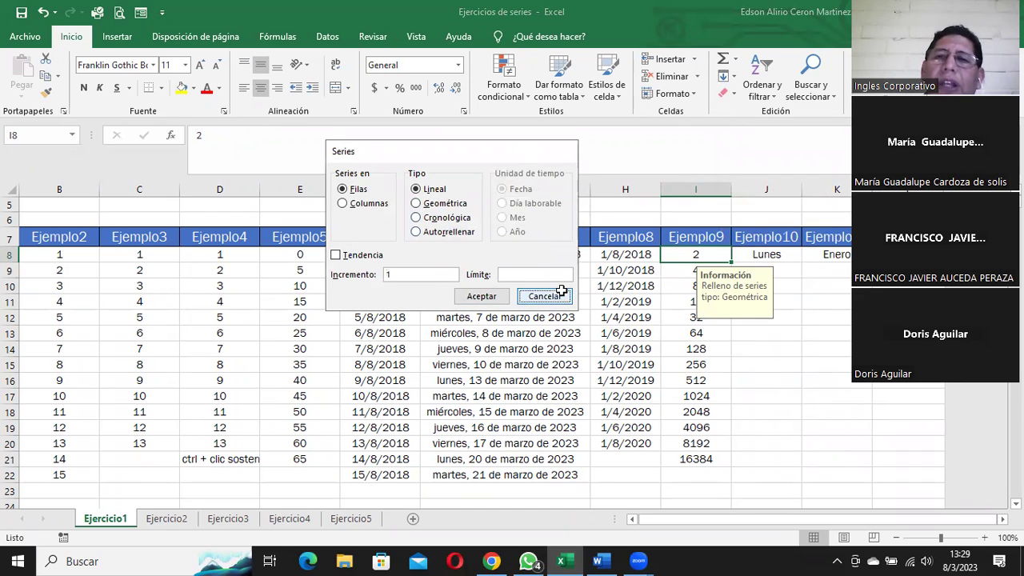
Step: Autofill the weekdays from Lunes in J8 down to J21 in the Ejemplo10 column and examine the repeating sequence
click(787, 287)
click(788, 251)
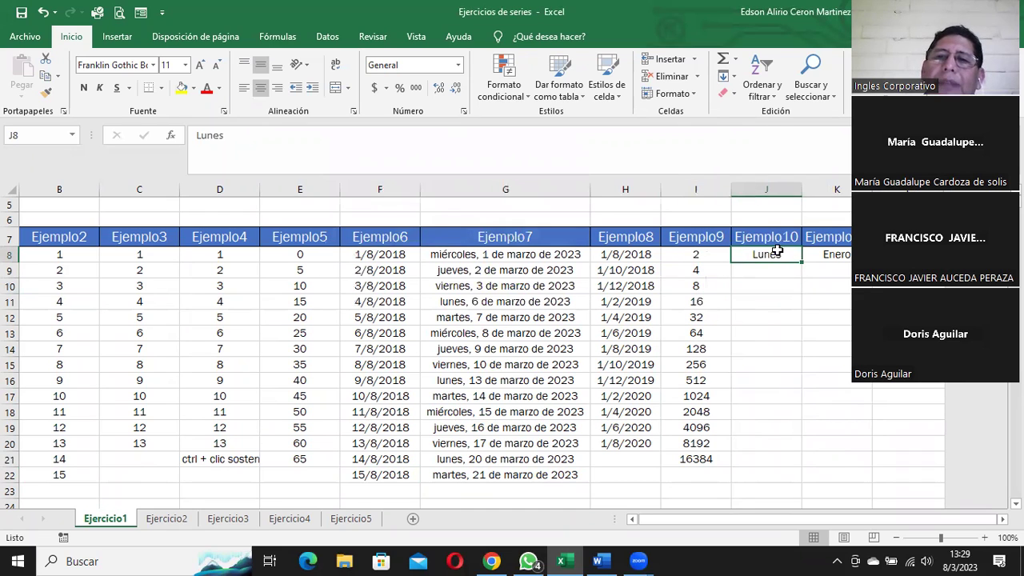
drag(800, 263, 798, 462)
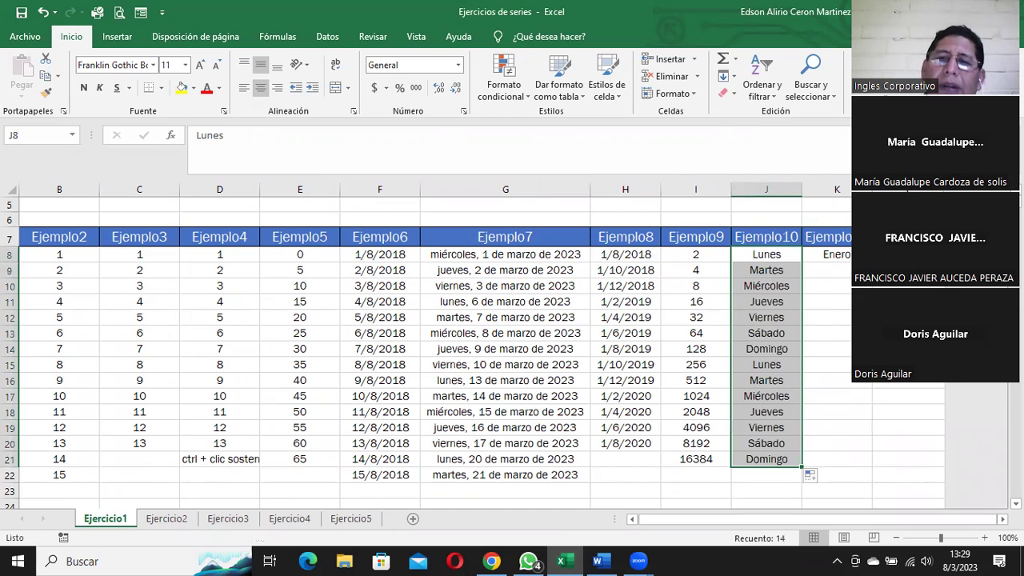
click(768, 300)
drag(764, 252, 756, 459)
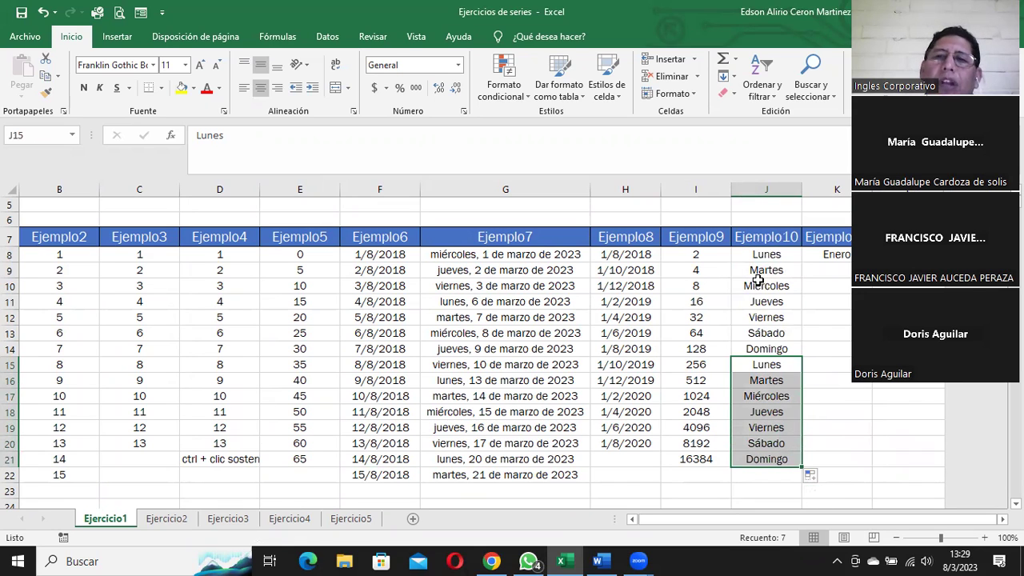
Step: Undo the weekday fill and autofill the series from J8 down to J21 once more
key(ctrl+z)
key(ctrl+z)
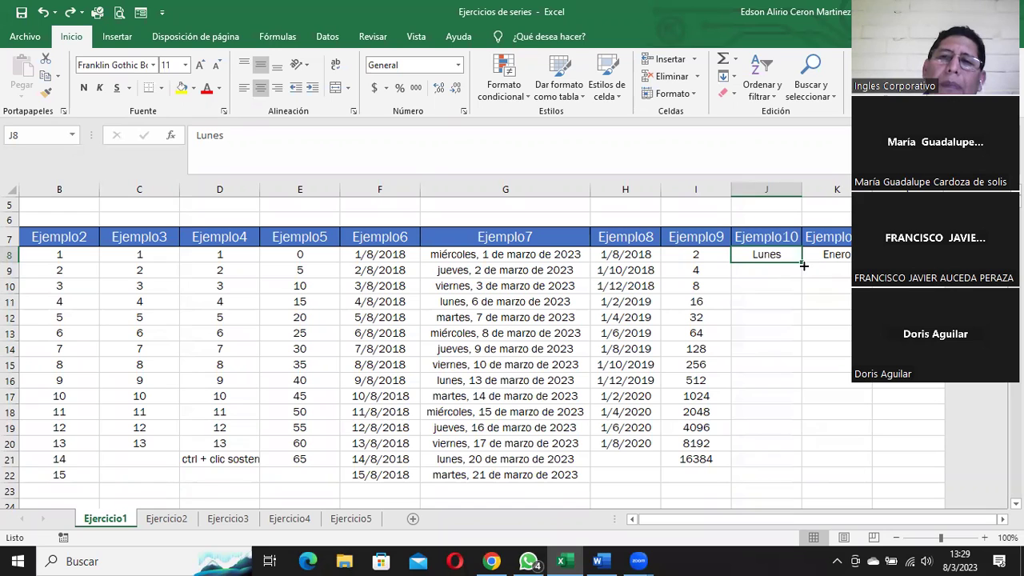
drag(803, 262, 803, 465)
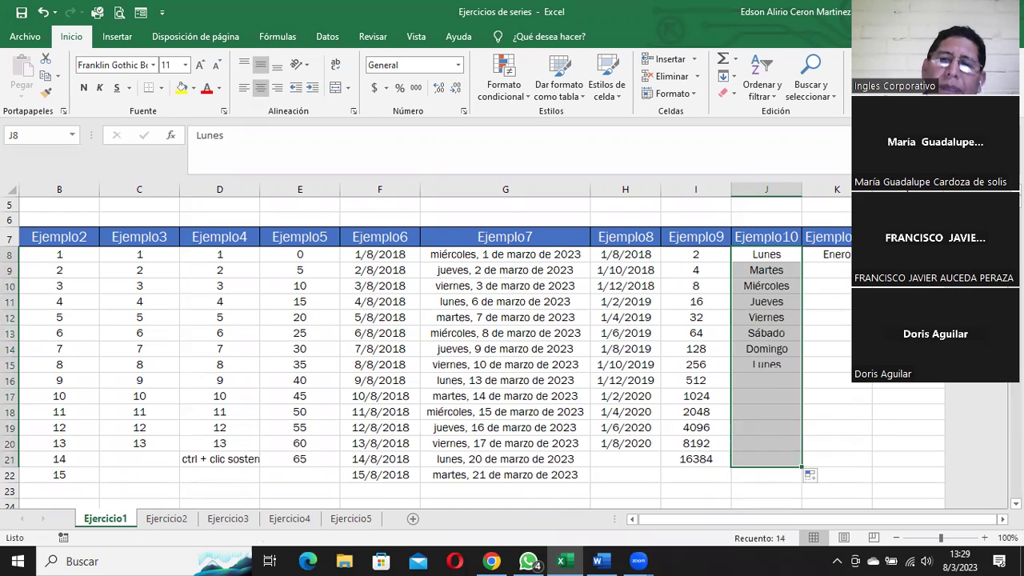
click(821, 275)
Step: Clear the weekdays in J9:J21 and refill the column from Lunes in J8 down to J21
drag(774, 270, 775, 458)
key(Delete)
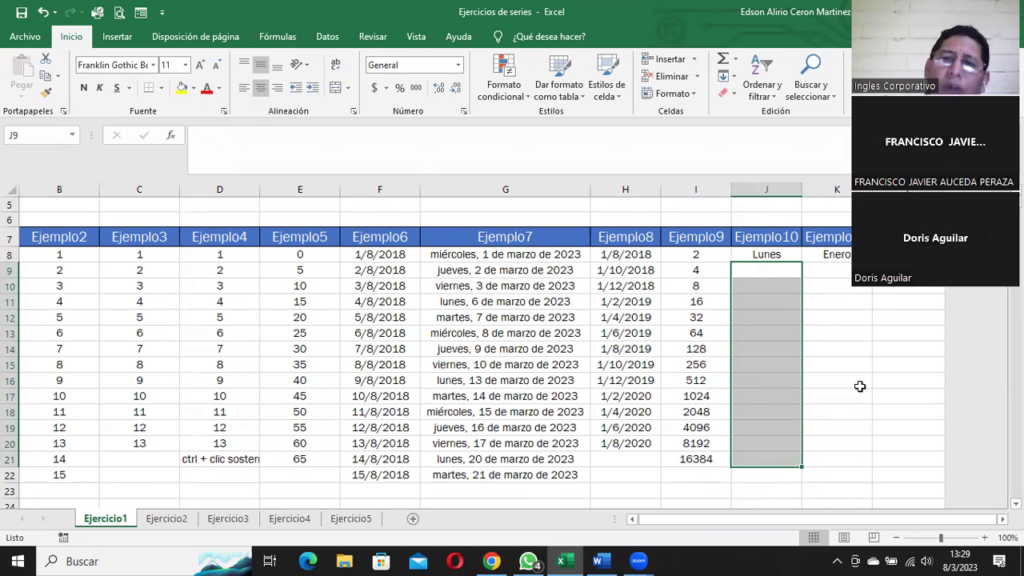
click(775, 251)
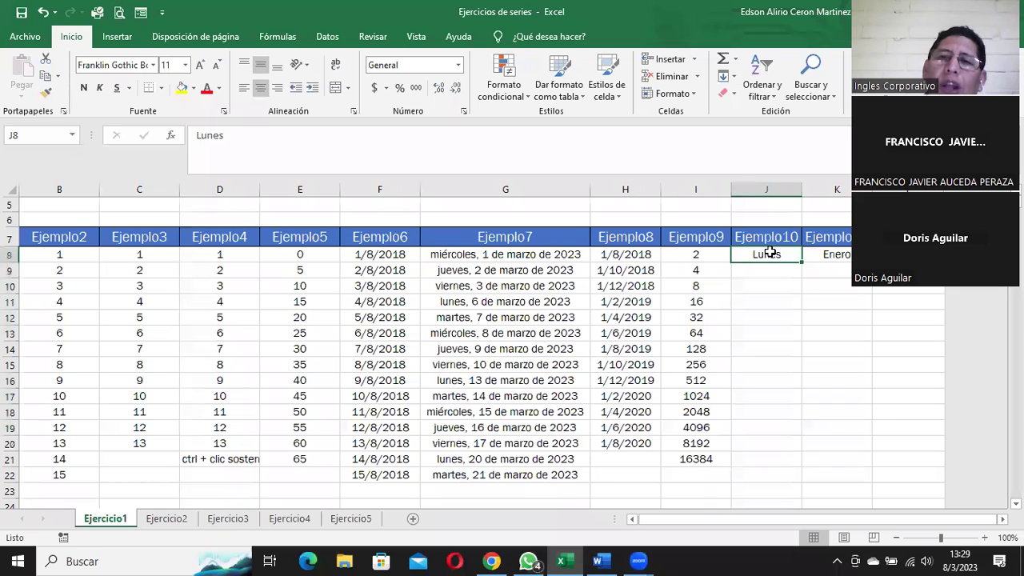
drag(801, 256, 800, 350)
Step: Delete the weekdays in J9:J21, leaving only Lunes in J8
scroll(880, 352, up, 3)
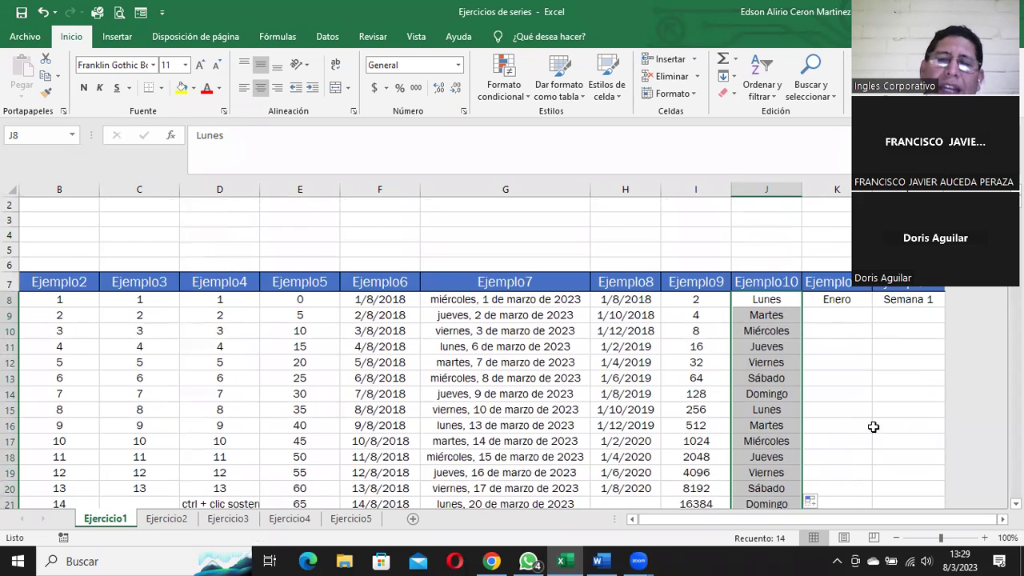
click(769, 317)
drag(770, 317, 755, 473)
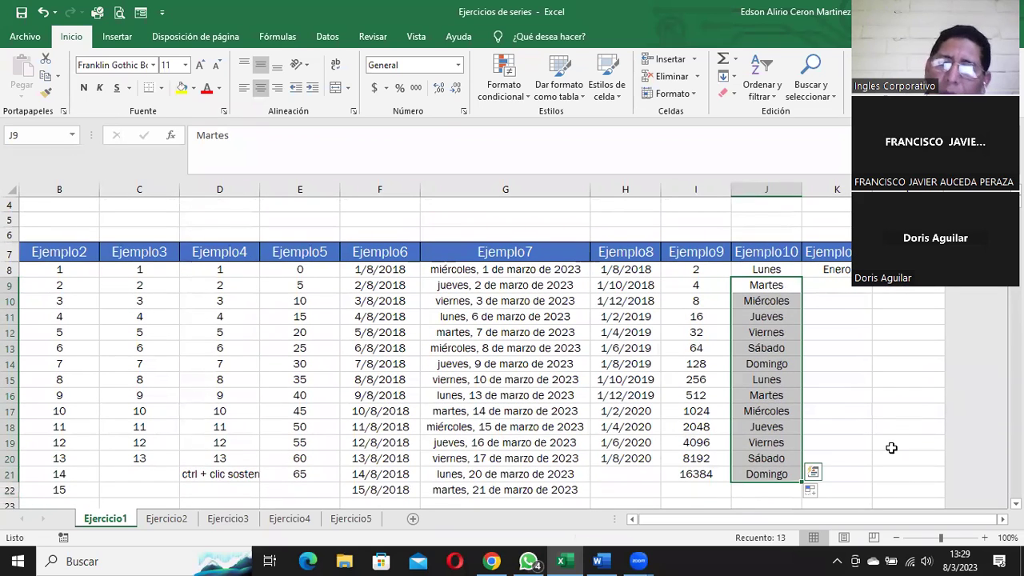
key(Delete)
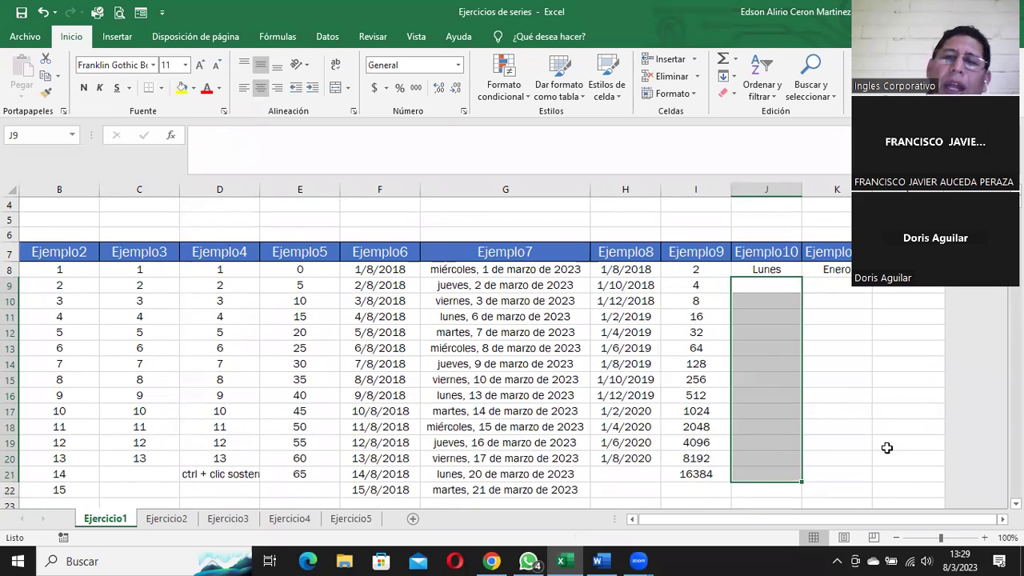
Step: Fill J8:J21 with weekdays using the Series command, in columns (Columnas) with the Autorrellenar type
click(766, 270)
drag(754, 270, 754, 473)
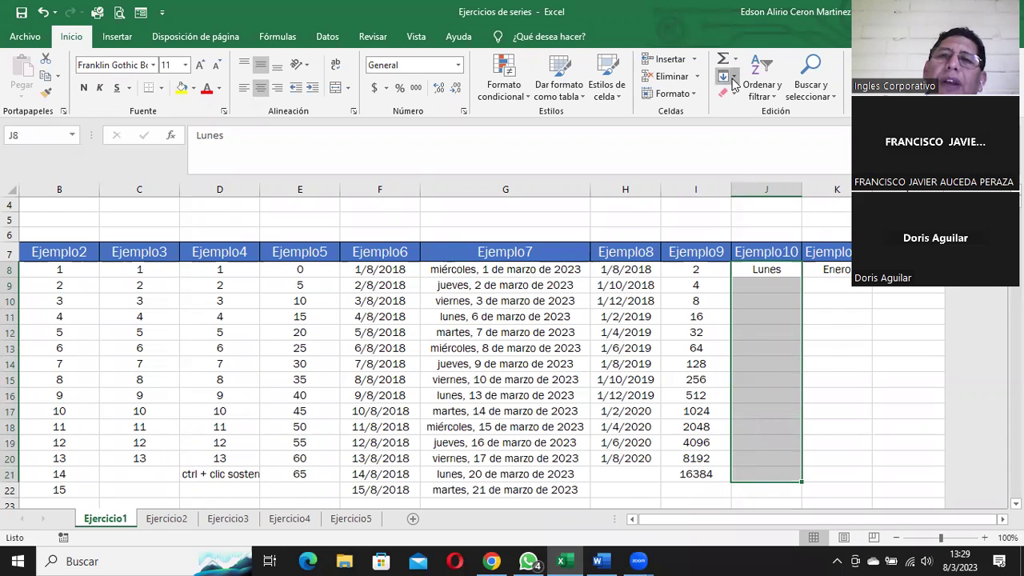
click(732, 77)
click(754, 185)
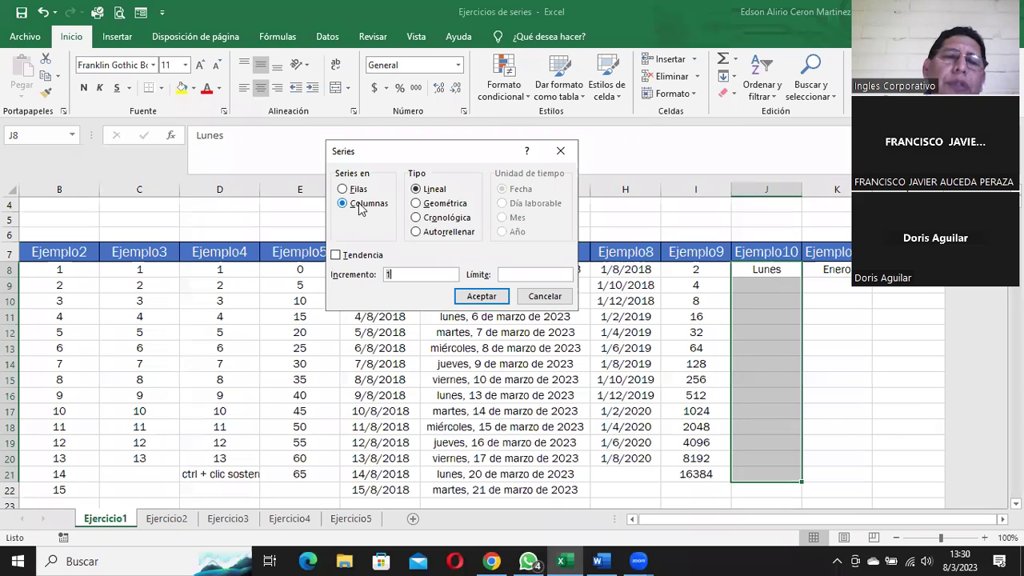
click(442, 235)
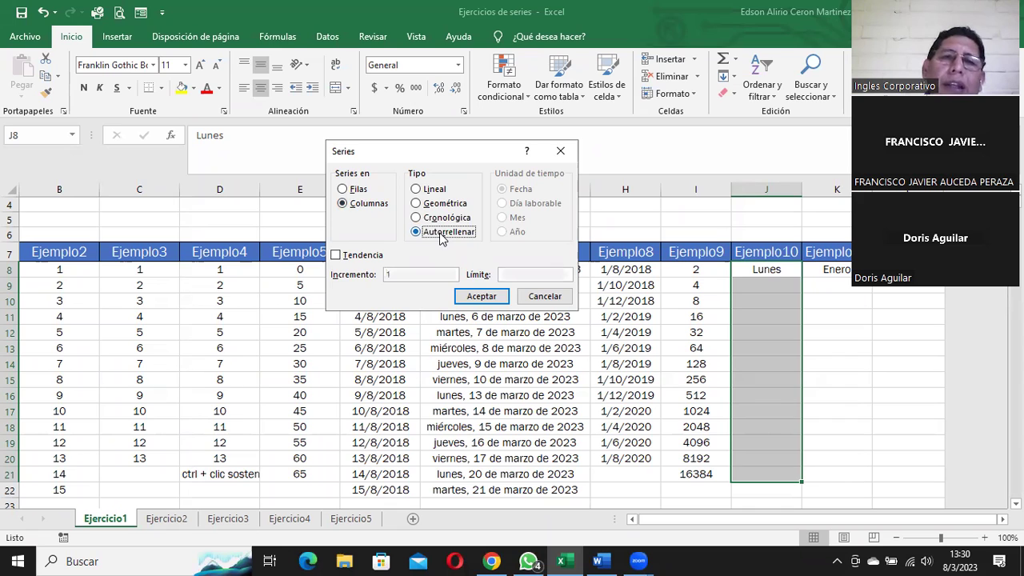
click(481, 296)
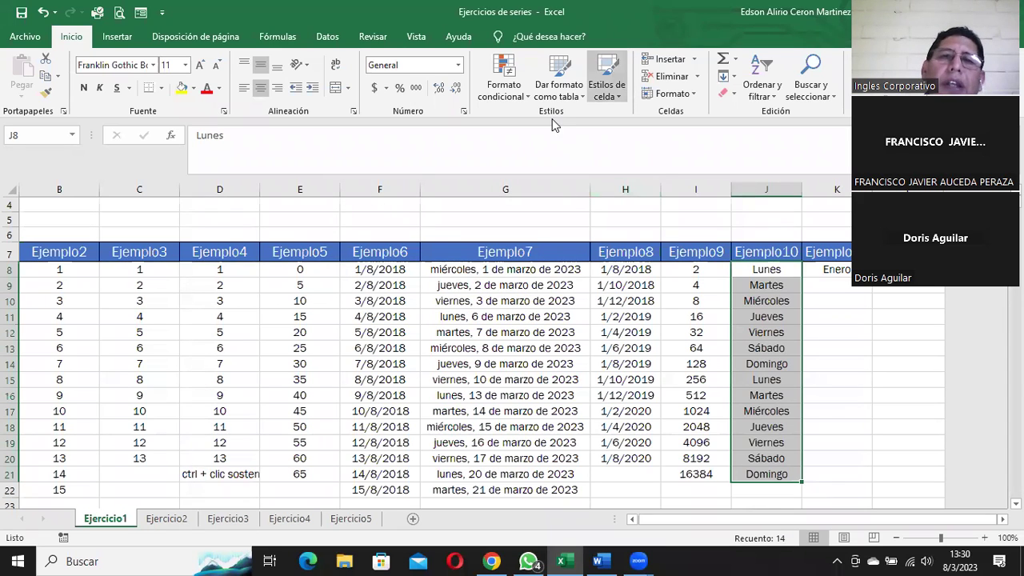
click(881, 290)
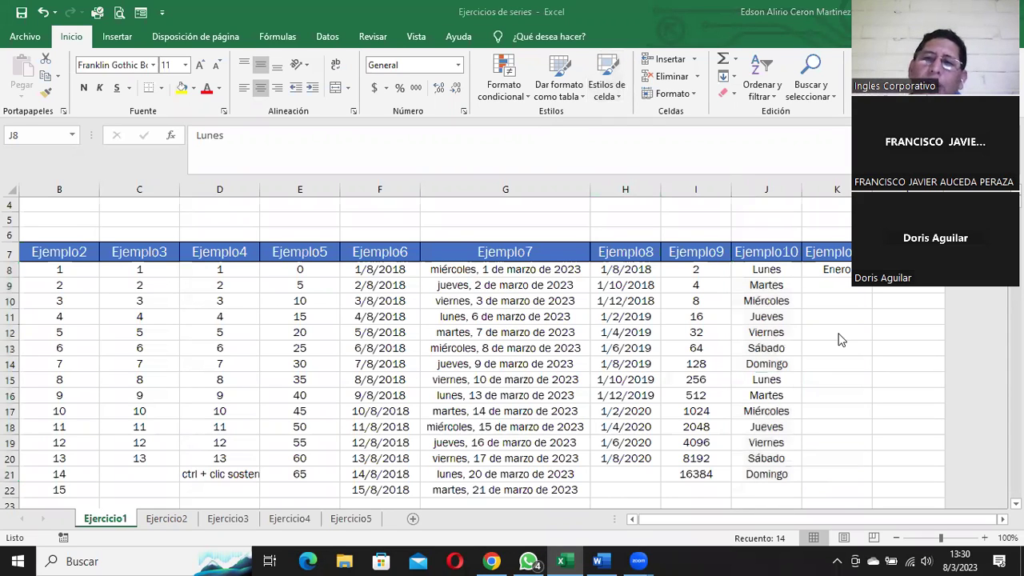
Step: Autofill the months from Enero in K8 down to K21 in the Ejemplo11 column
click(1000, 520)
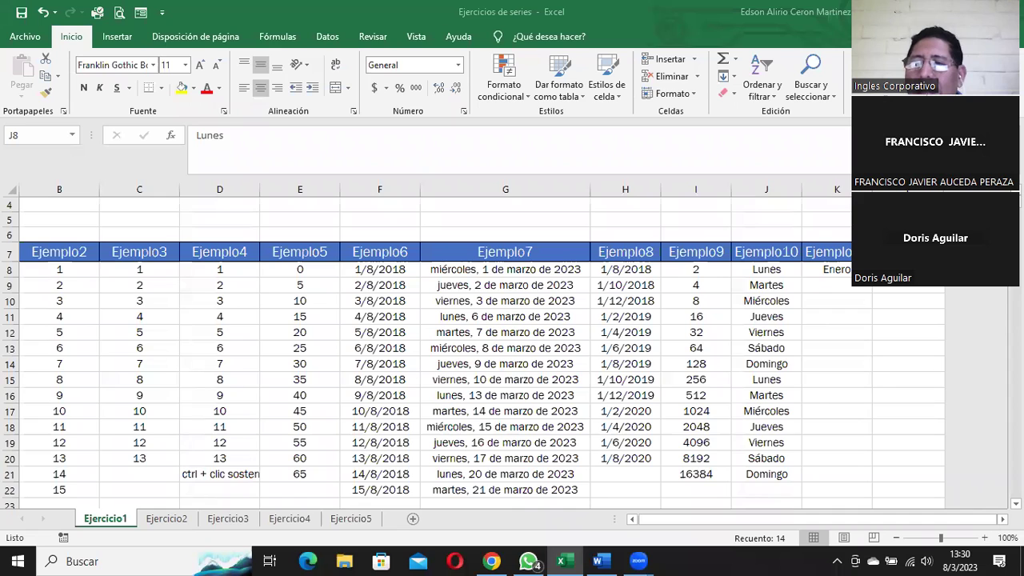
click(774, 270)
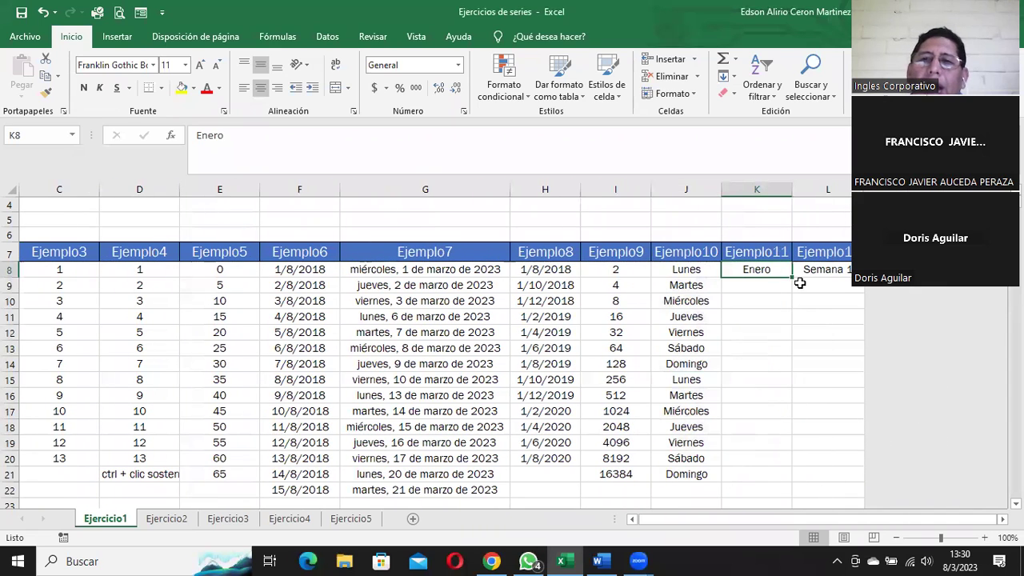
drag(790, 278, 768, 485)
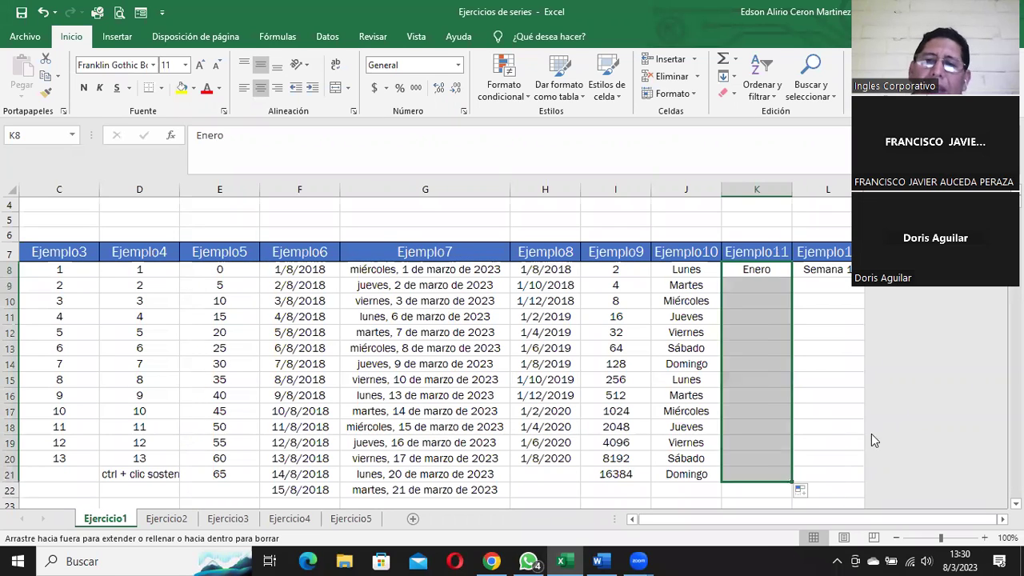
click(758, 460)
click(757, 475)
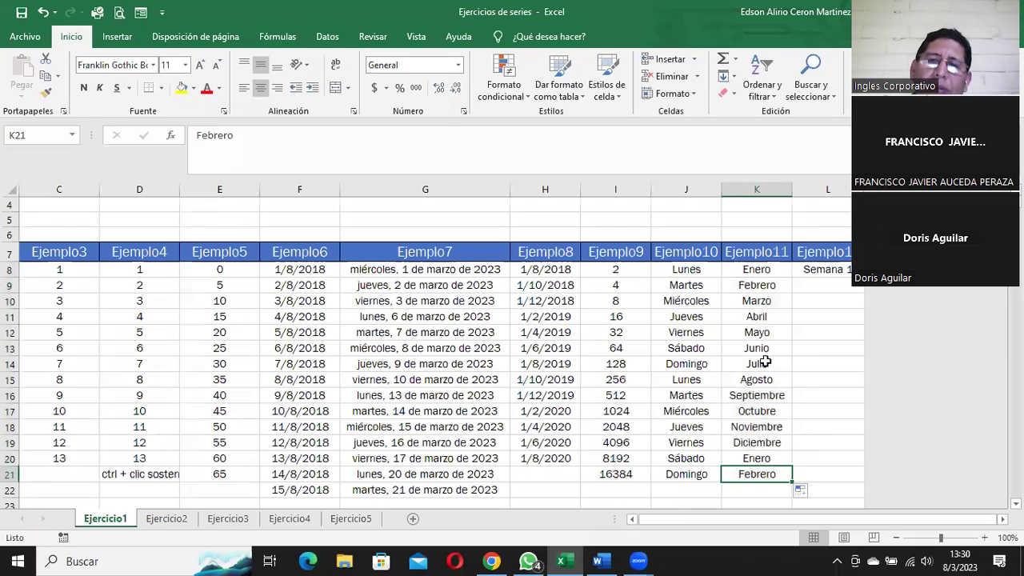
Step: Delete the months in K9:K21, leaving only Enero in K8
click(767, 270)
drag(761, 290, 762, 488)
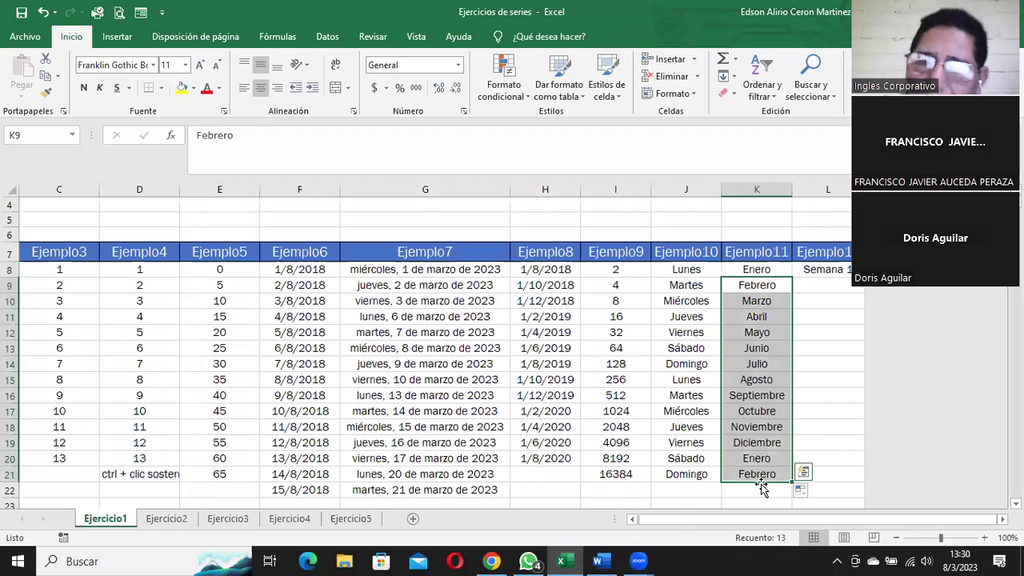
key(Delete)
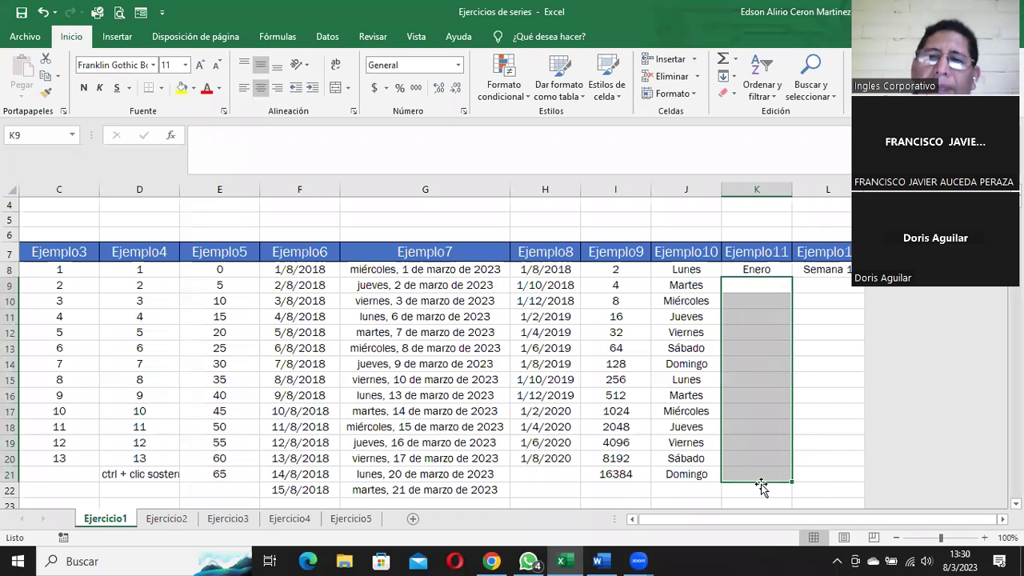
Step: Fill K8:K21 with months from Enero using the Series command, in columns (Columnas) with the Autorrellenar type
click(744, 270)
drag(744, 321, 736, 473)
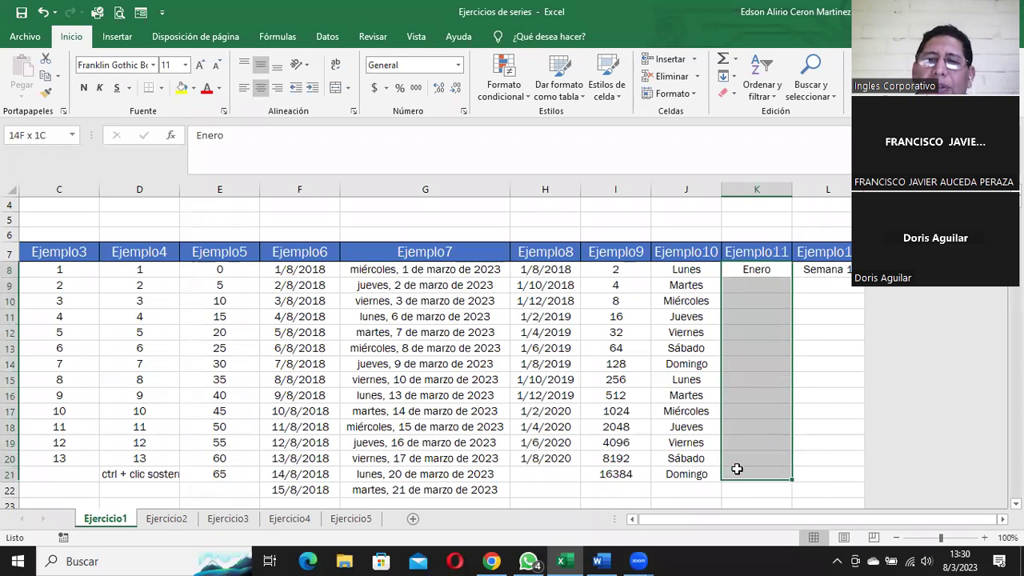
click(728, 77)
click(758, 186)
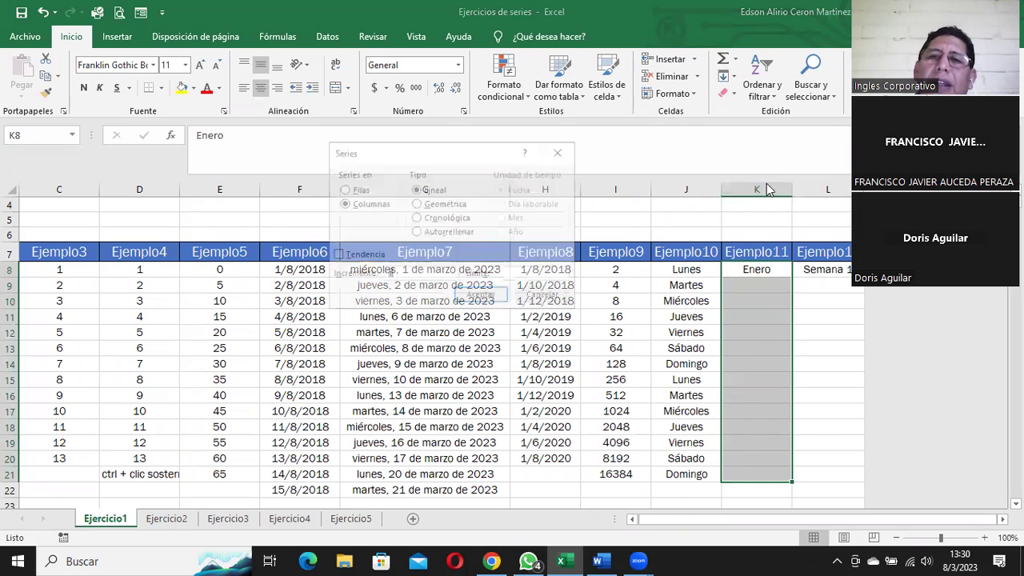
click(458, 232)
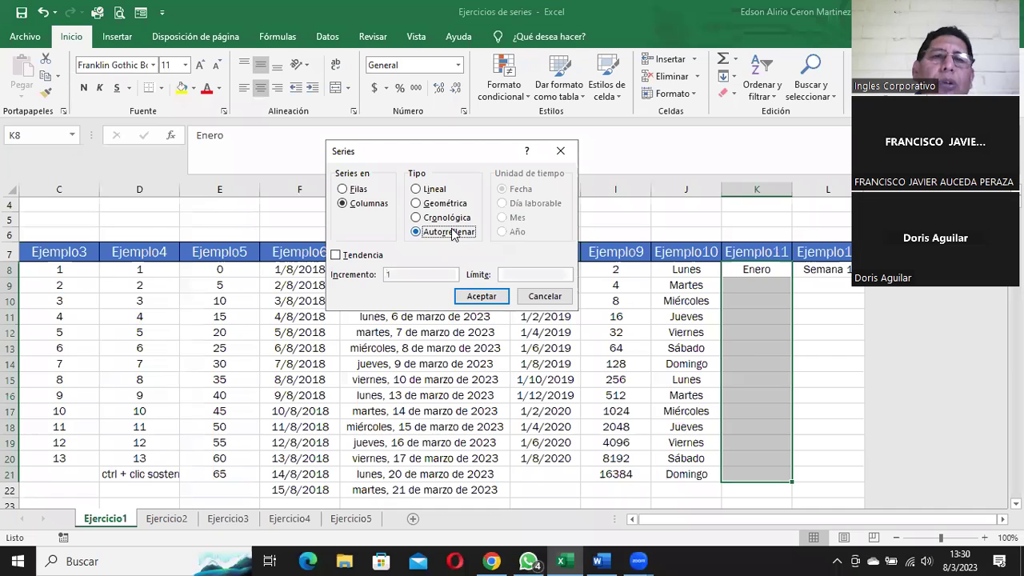
click(481, 297)
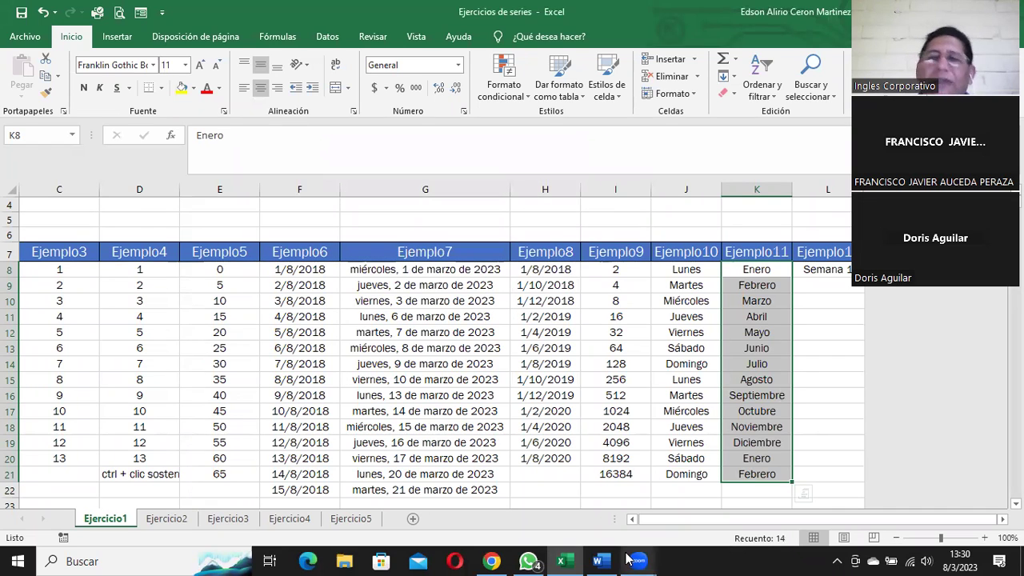
mouse_move(628, 558)
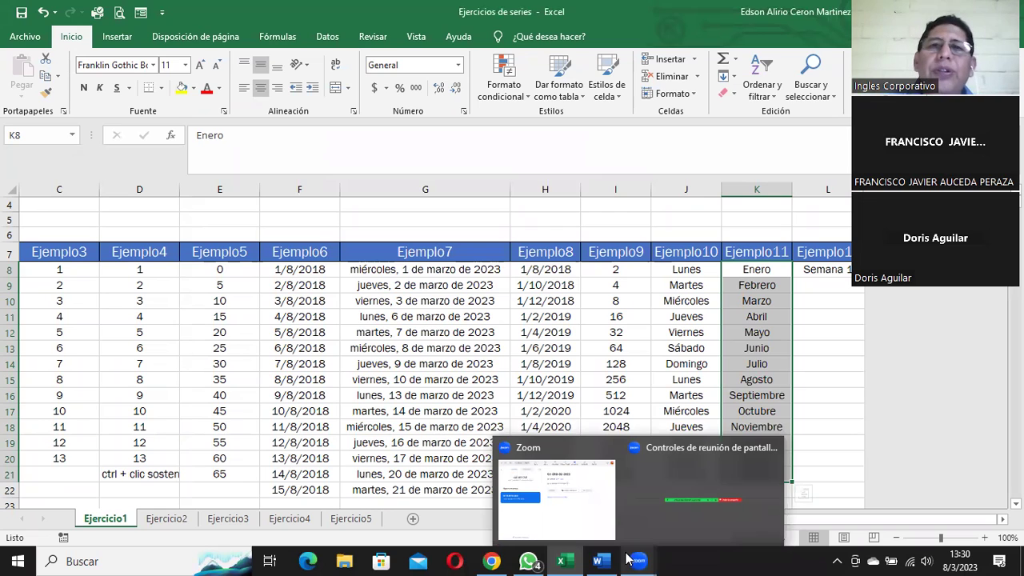
click(373, 318)
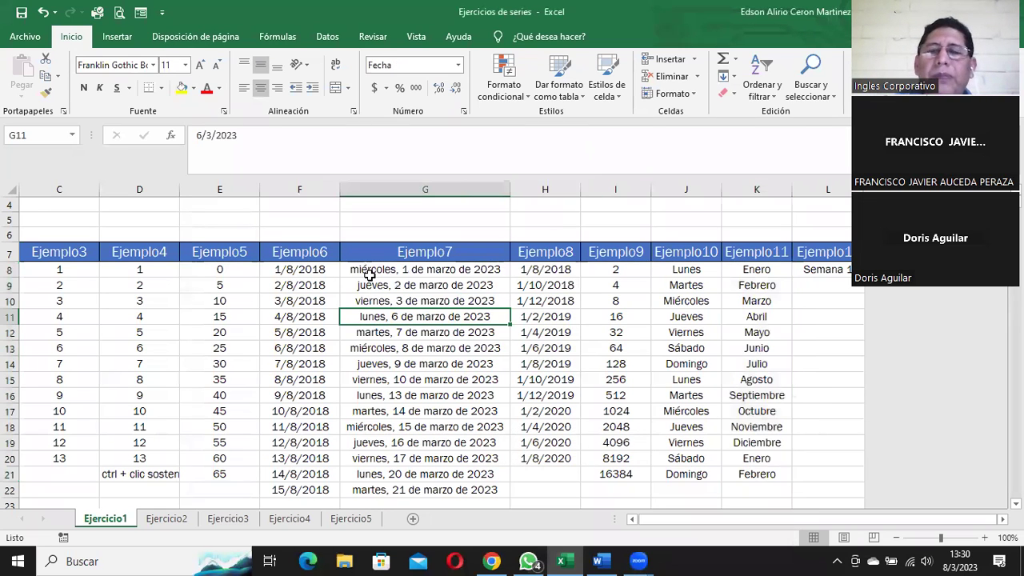
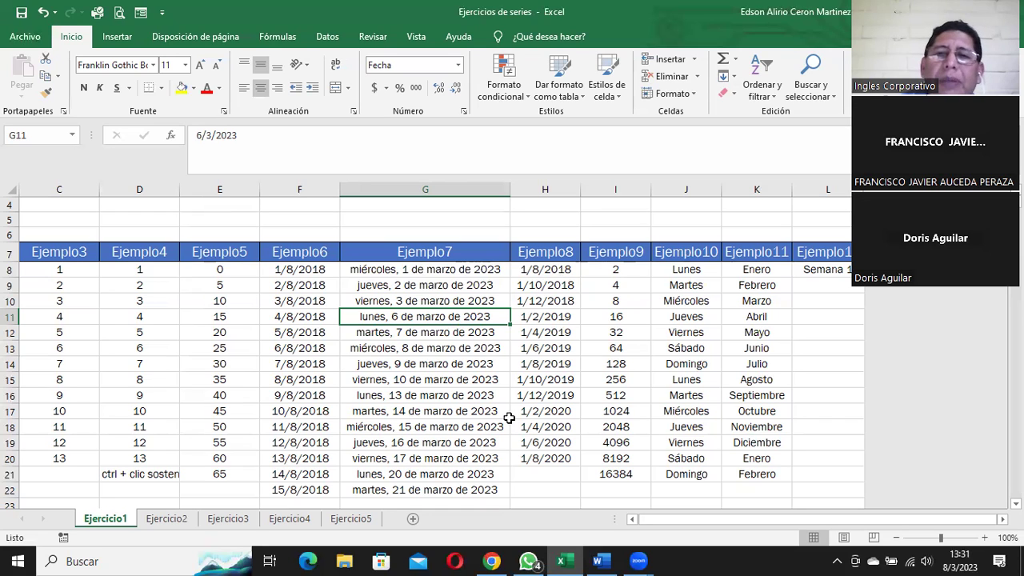
Step: Autofill the weeks from Semana 1 in L8 down to L21
click(839, 270)
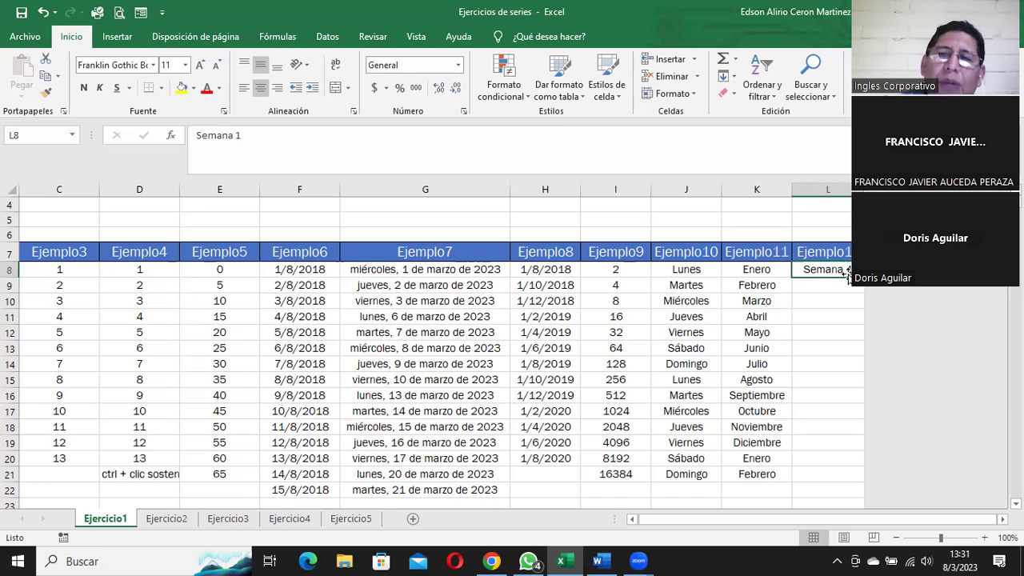
drag(862, 278, 864, 480)
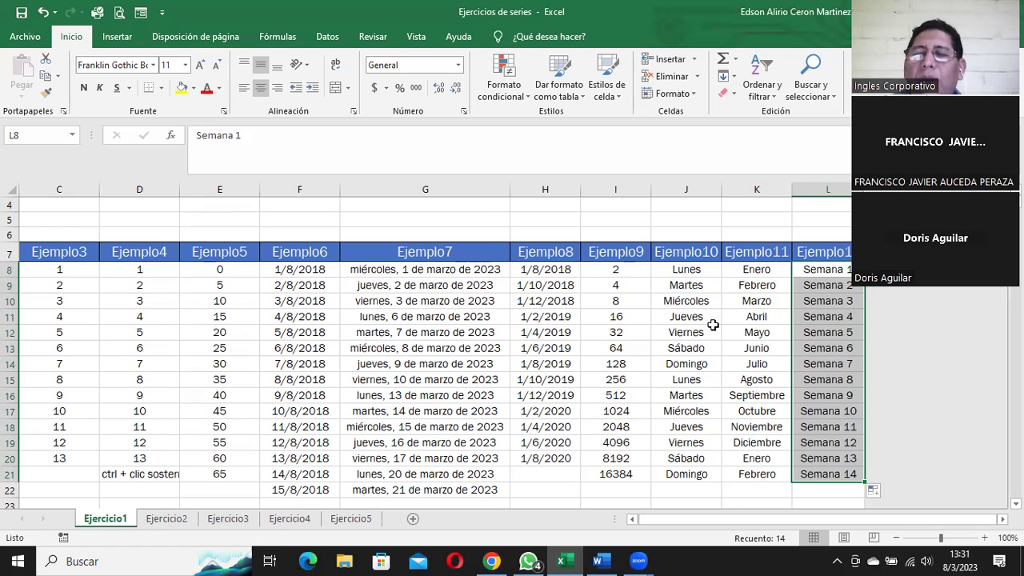
click(809, 286)
drag(814, 276, 832, 457)
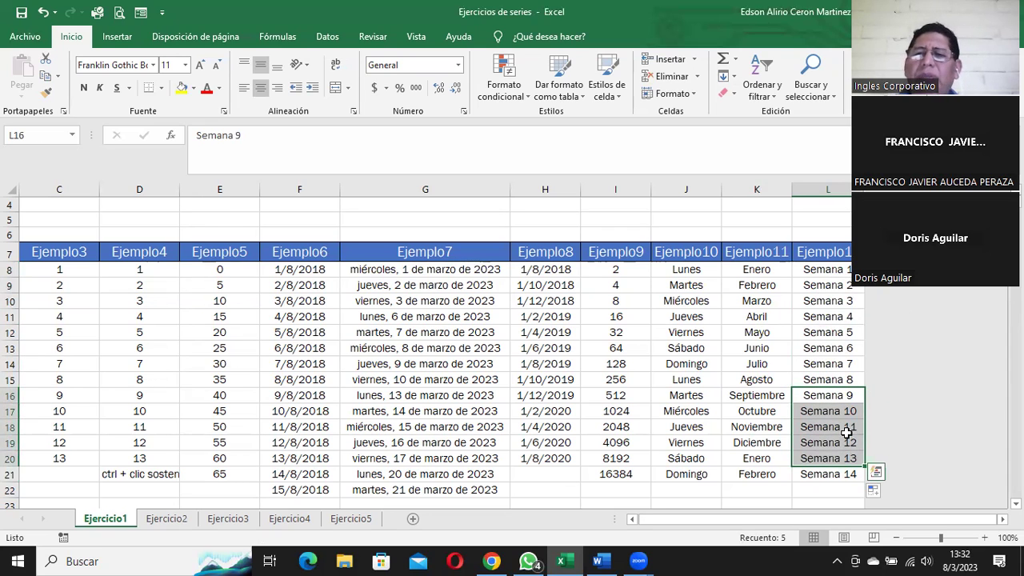
click(835, 411)
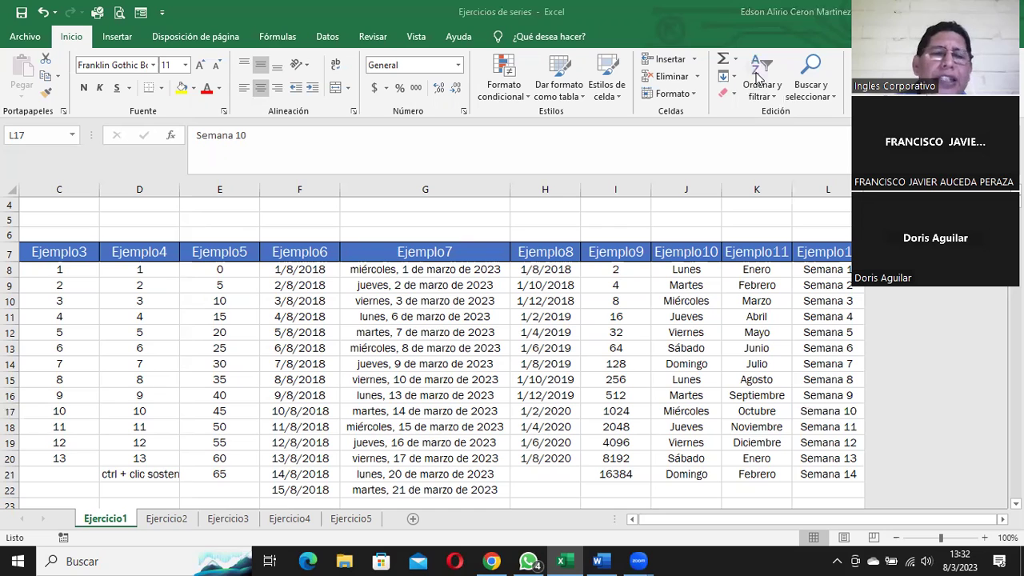
Step: Switch to the Ejercicio2 sheet and go to the empty Codigos cells of the LIBRERIA EL ESTUDIANTE table
click(178, 518)
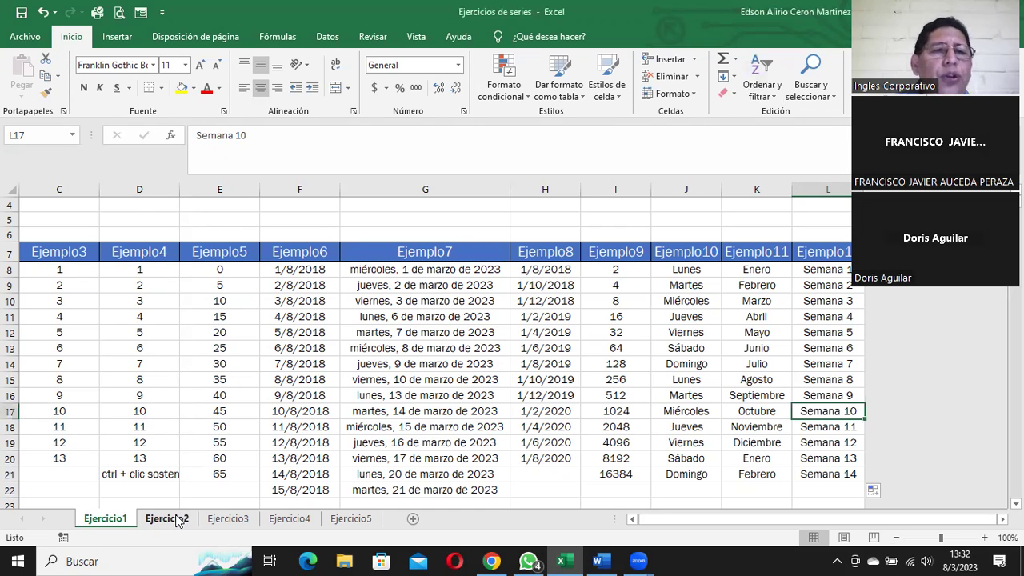
click(178, 518)
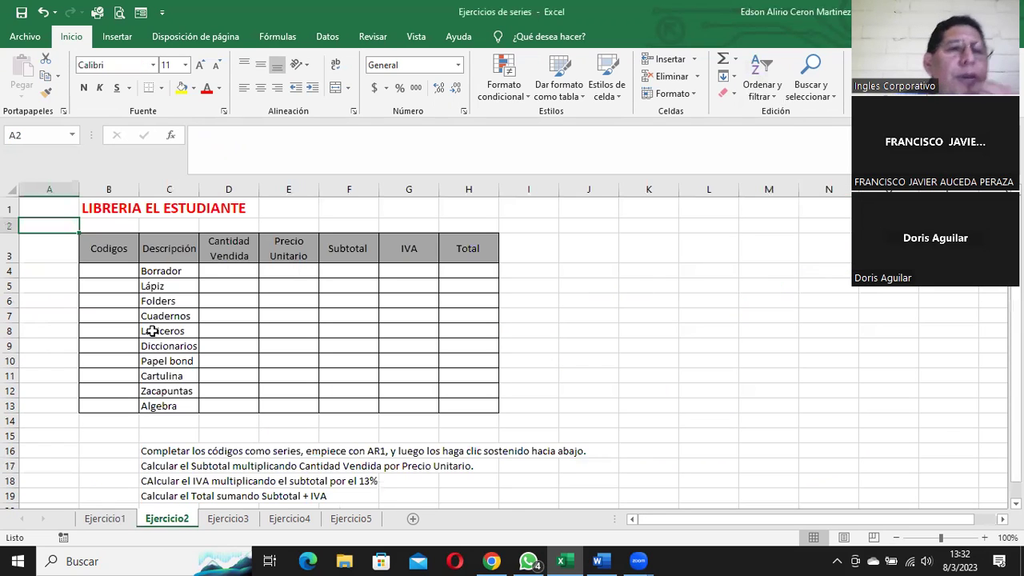
click(114, 271)
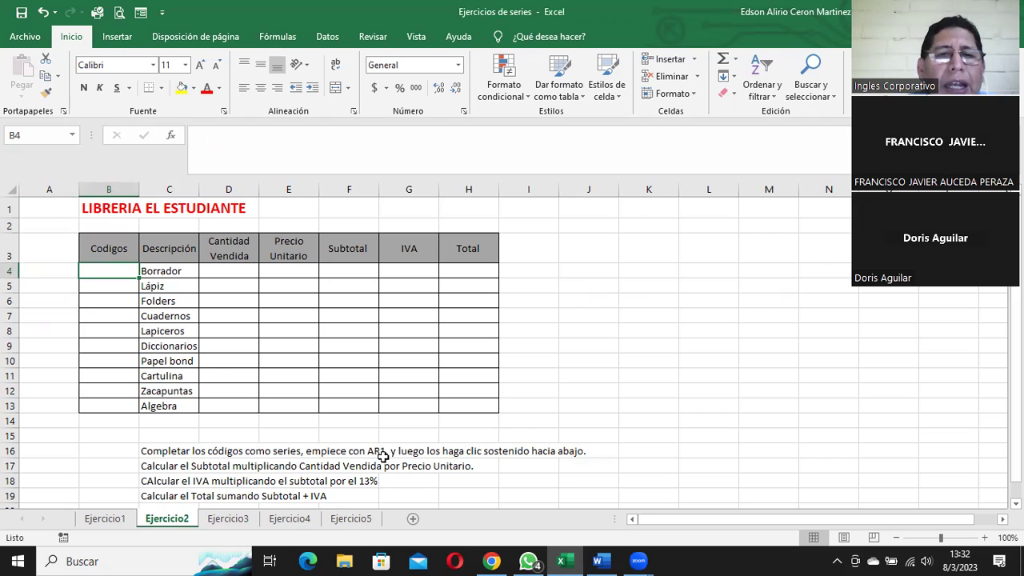
click(112, 287)
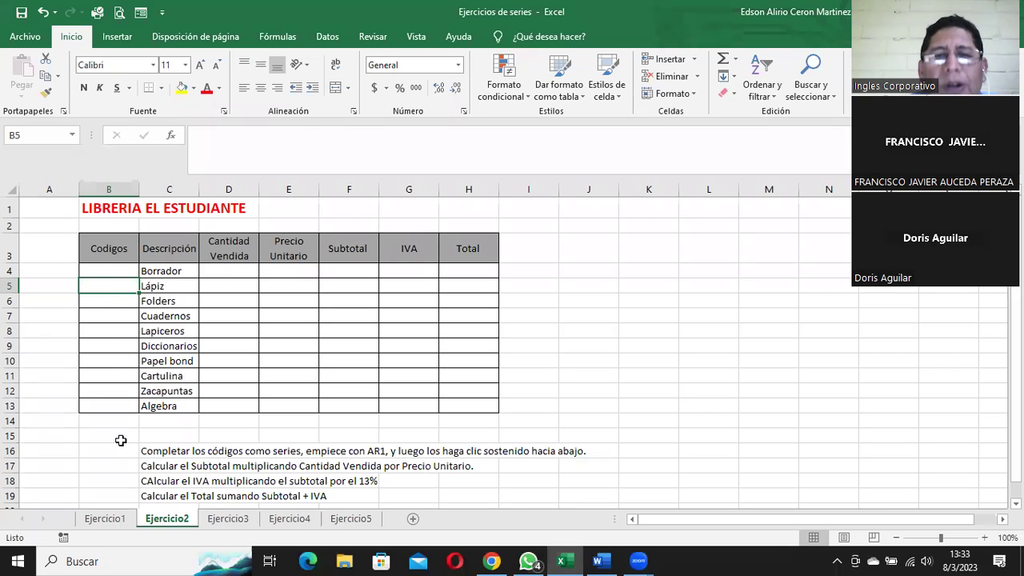
Step: Examine the Cantidad Vendida, Precio Unitario, Subtotal, IVA and Total cells in the Borrador row against the exercise instructions
drag(227, 273, 274, 267)
click(235, 269)
click(282, 274)
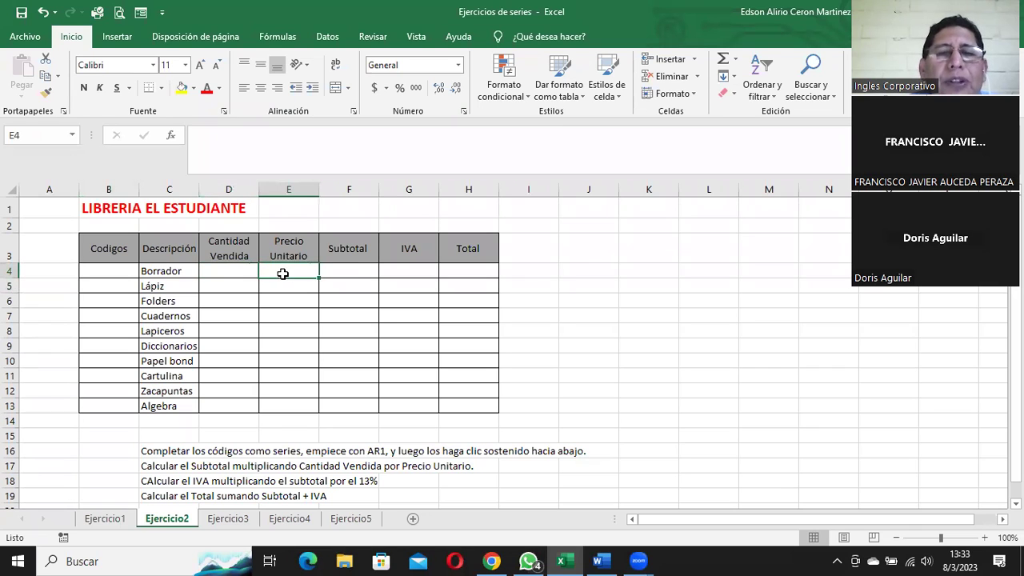
click(344, 269)
click(232, 271)
click(292, 269)
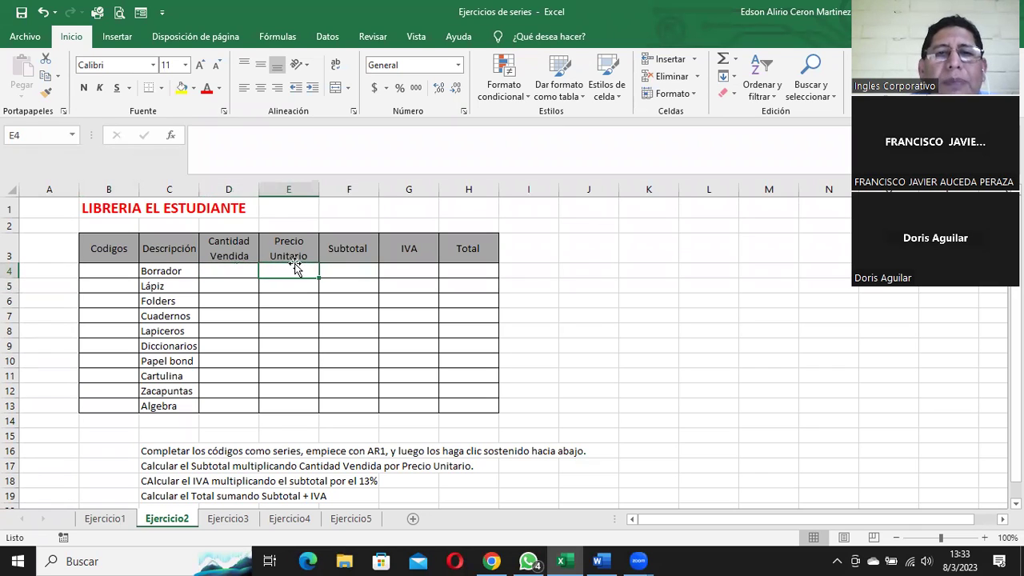
click(326, 268)
click(407, 266)
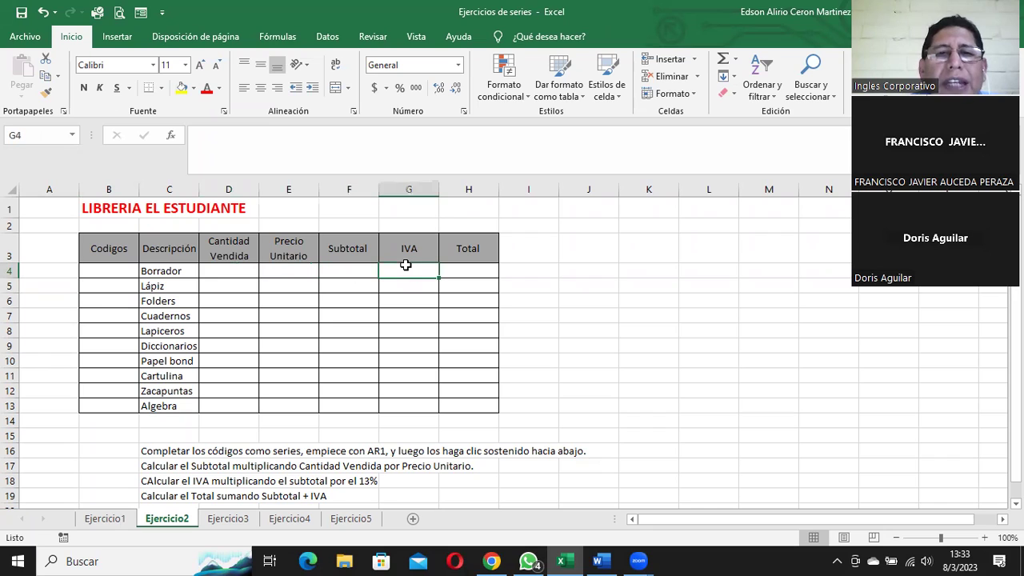
click(351, 271)
click(459, 272)
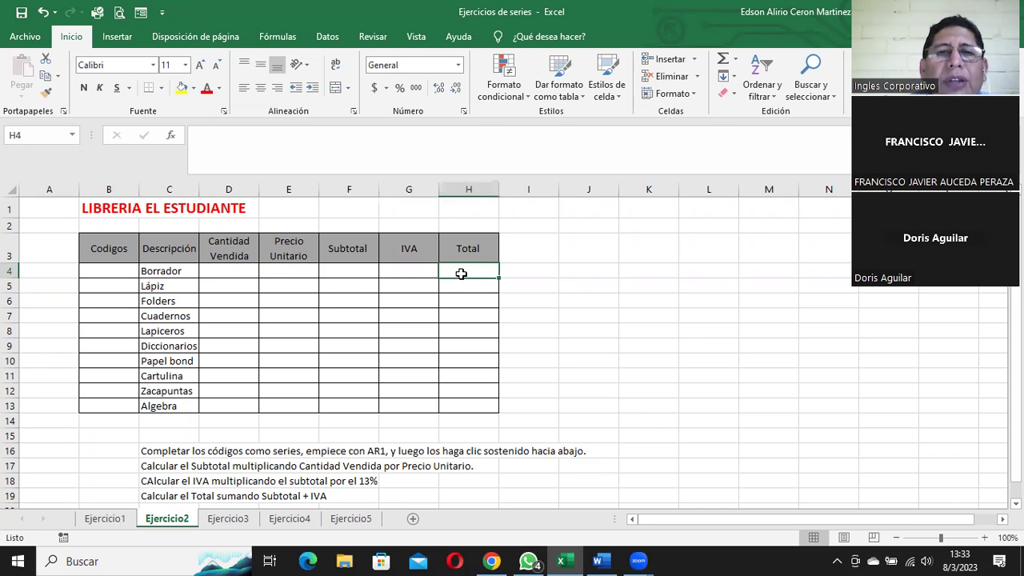
click(354, 271)
click(407, 271)
click(462, 267)
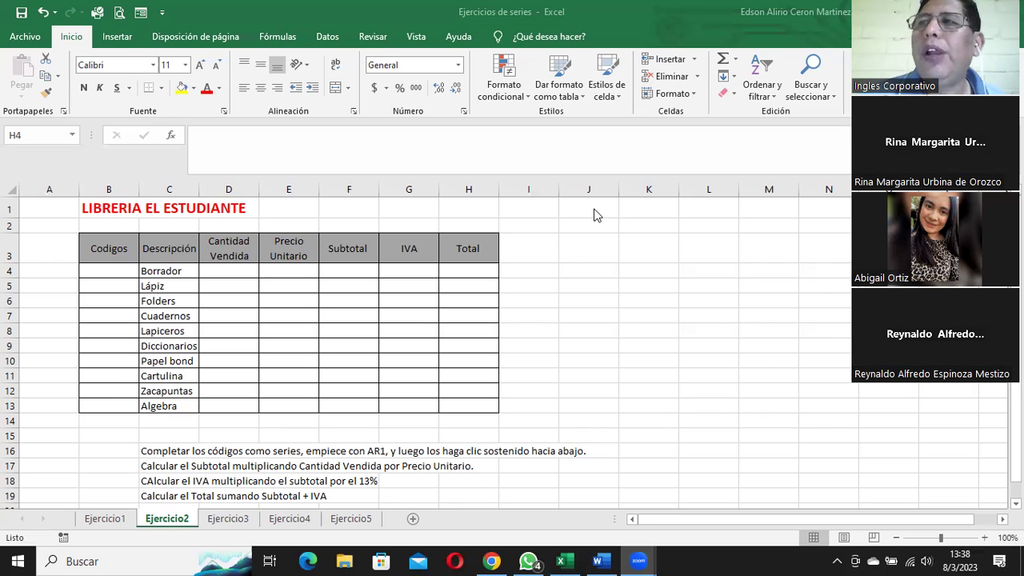
click(734, 76)
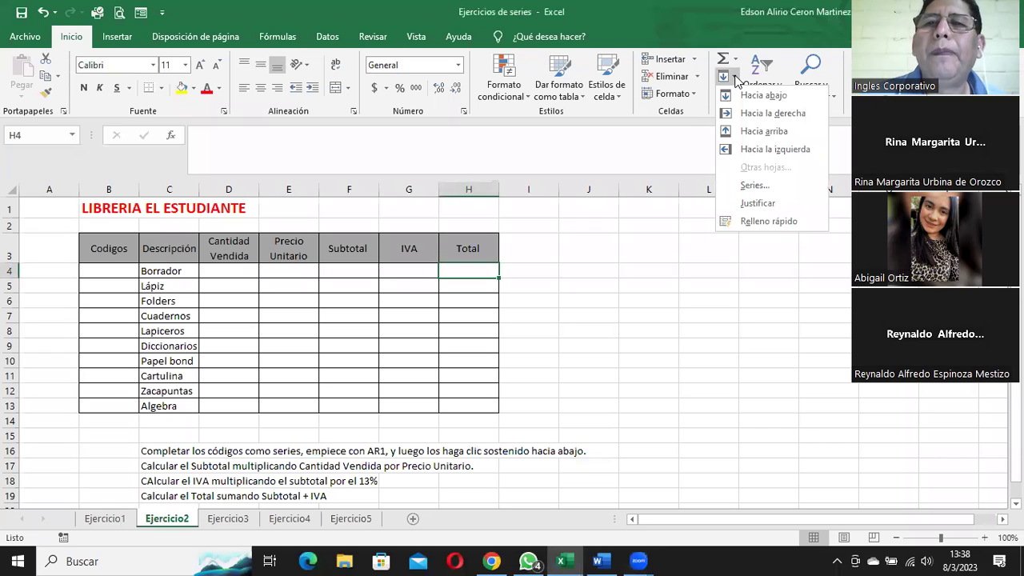
click(764, 186)
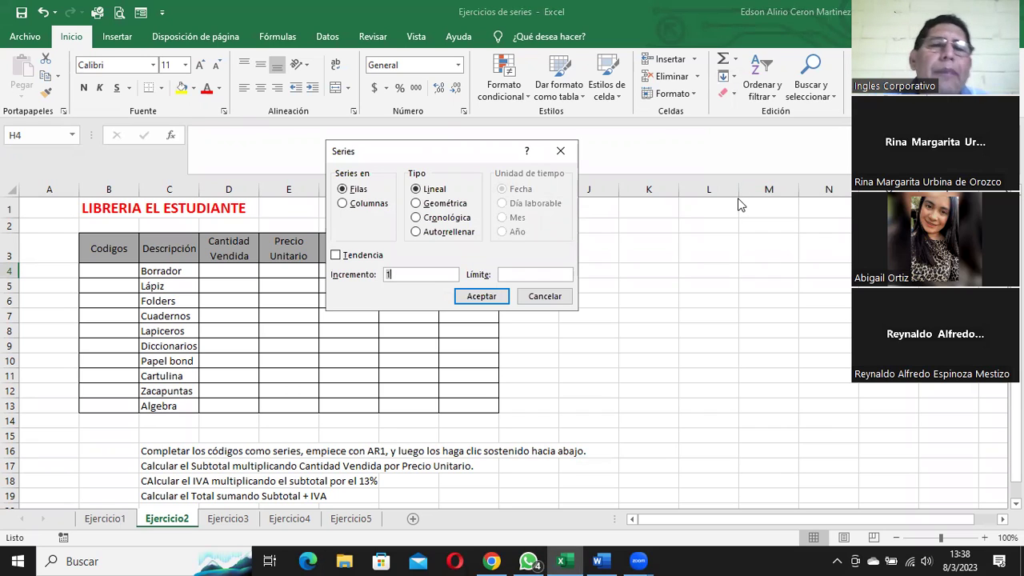
click(563, 294)
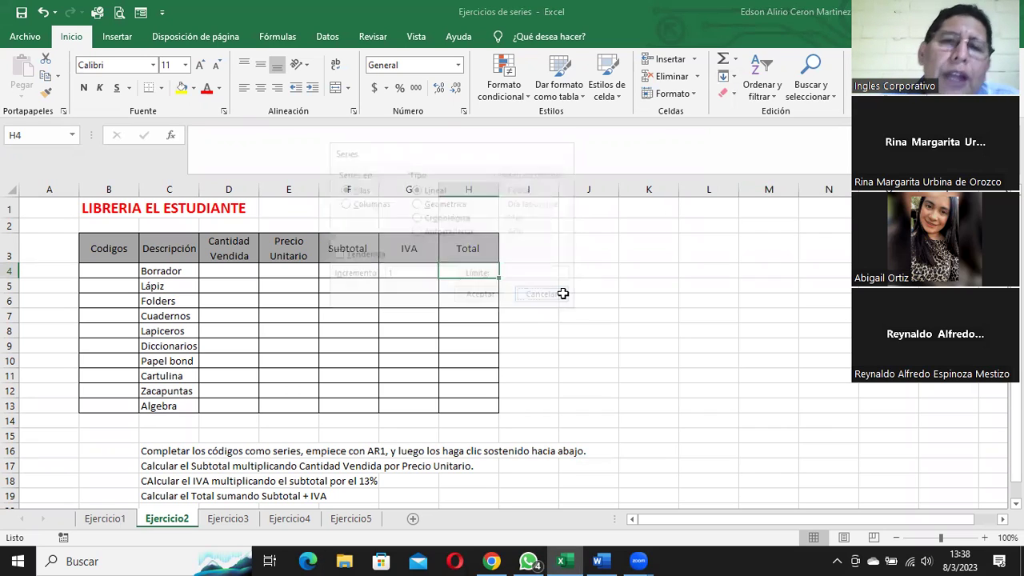
Step: Enter semana1 in cell J3, beside the table, and select that cell
click(580, 253)
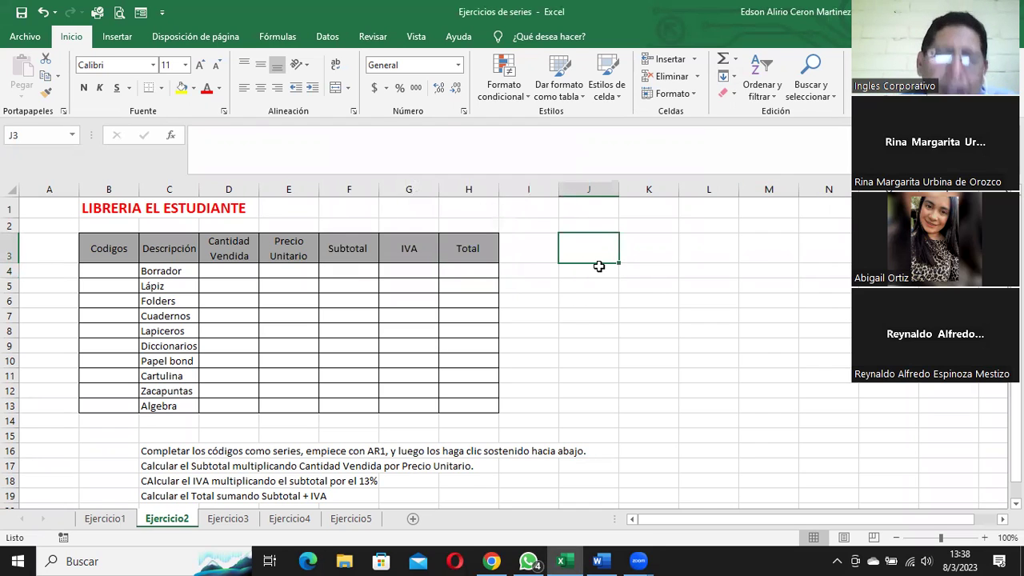
text(semana)
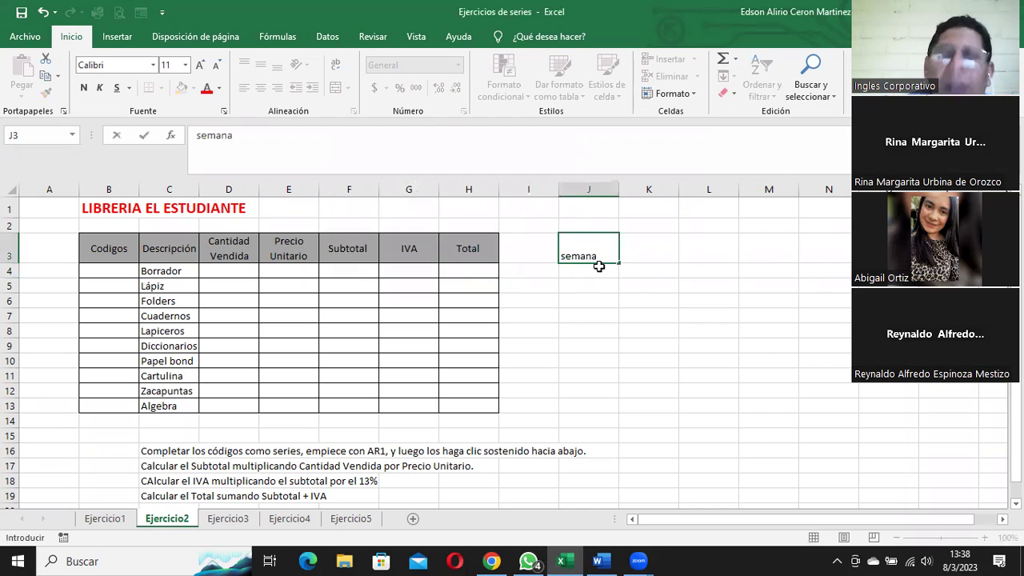
text(1)
key(Tab)
click(586, 246)
click(654, 251)
click(596, 249)
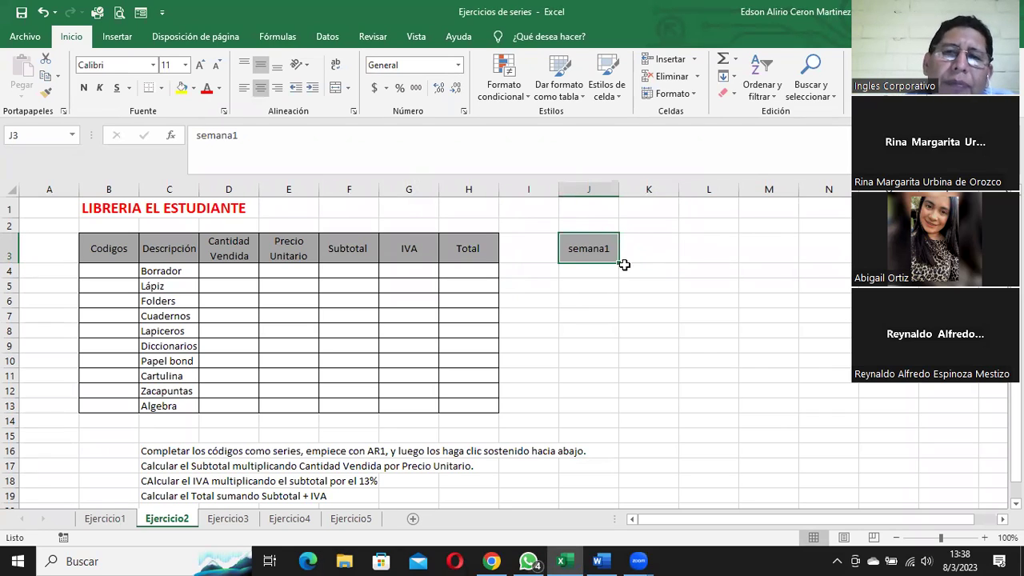
Step: Autofill semana1 from J3 across to O3, and undo the fill
drag(617, 263, 825, 264)
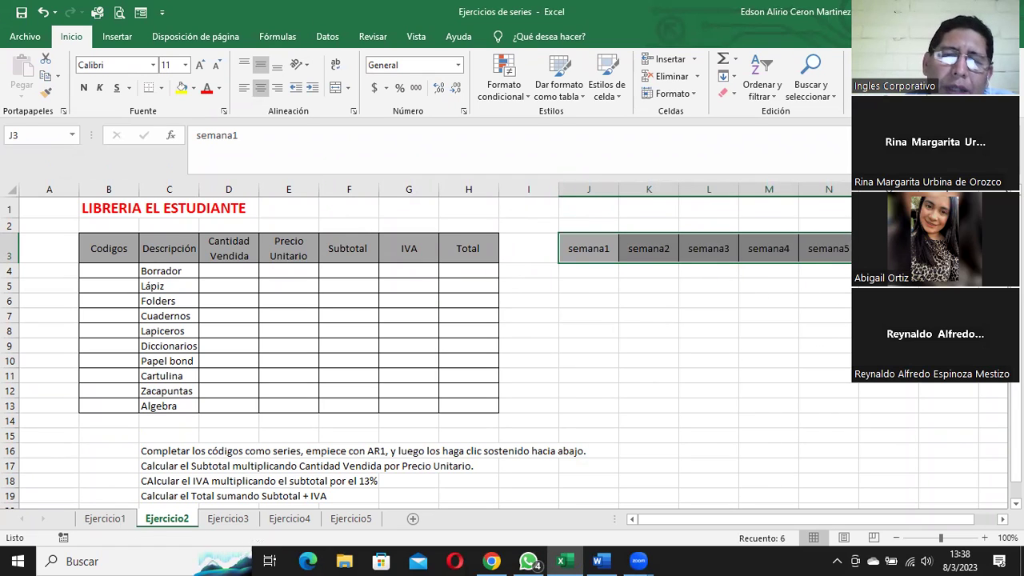
key(ctrl+z)
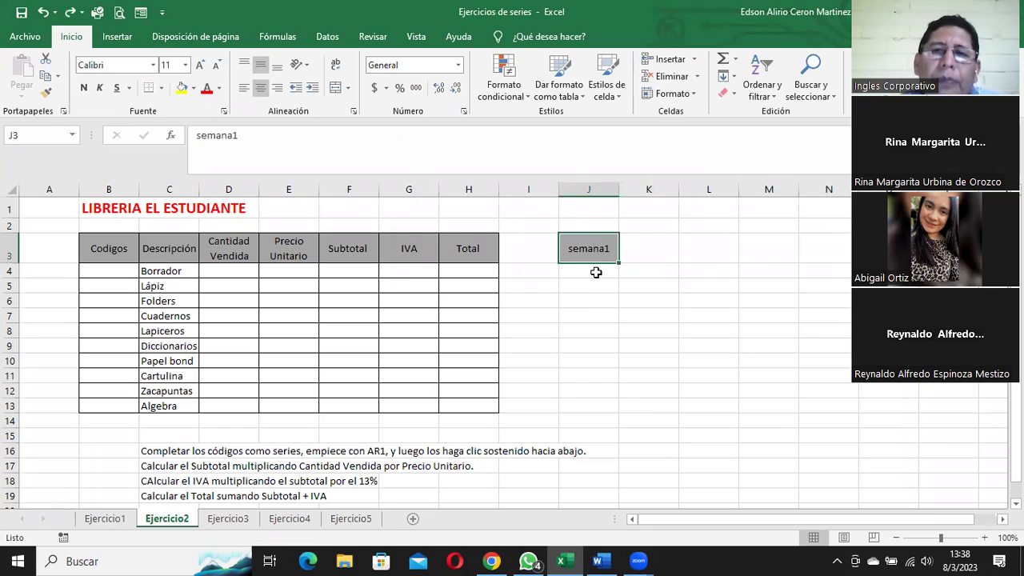
drag(593, 254, 879, 256)
click(727, 76)
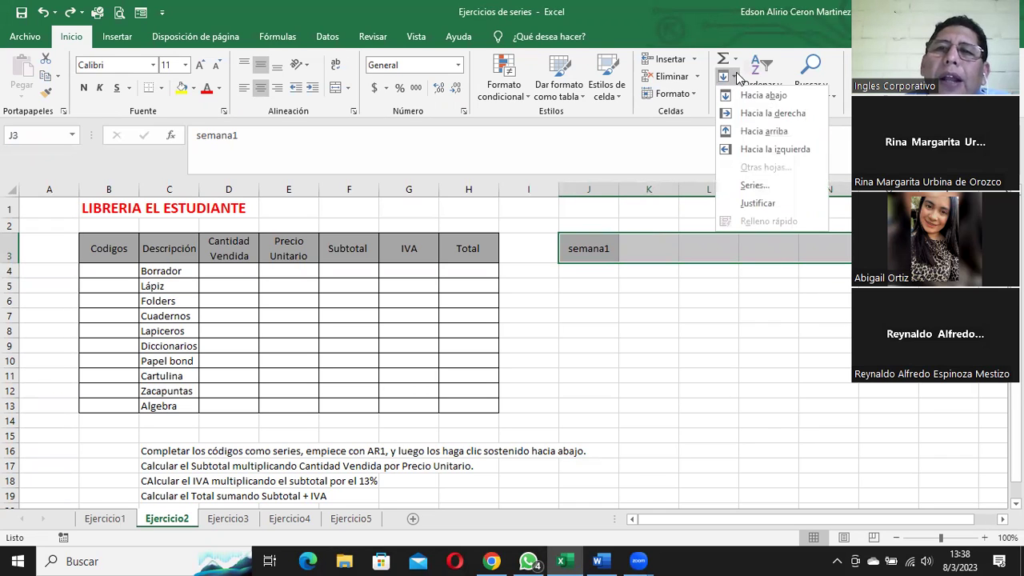
click(755, 185)
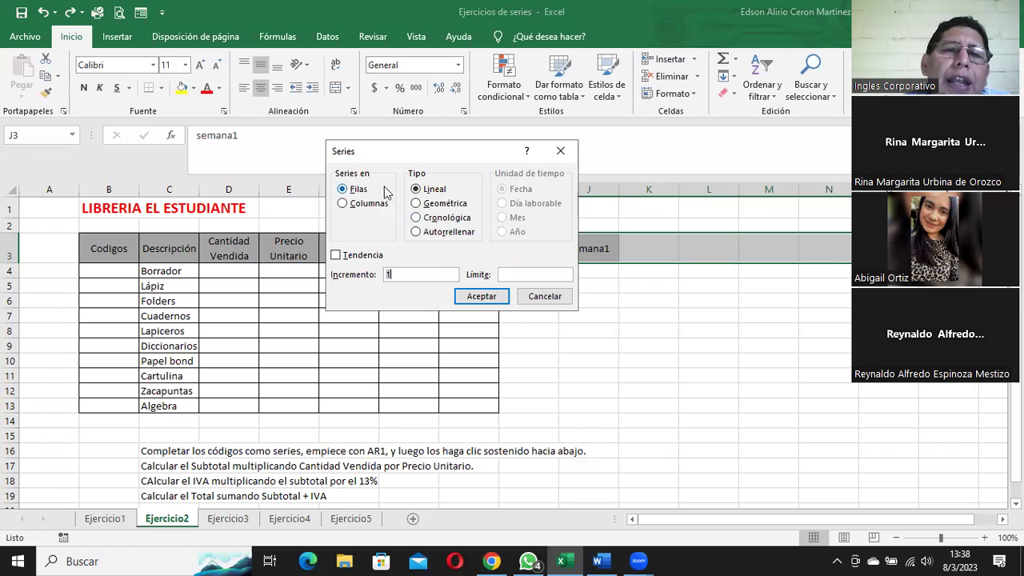
click(544, 296)
click(604, 249)
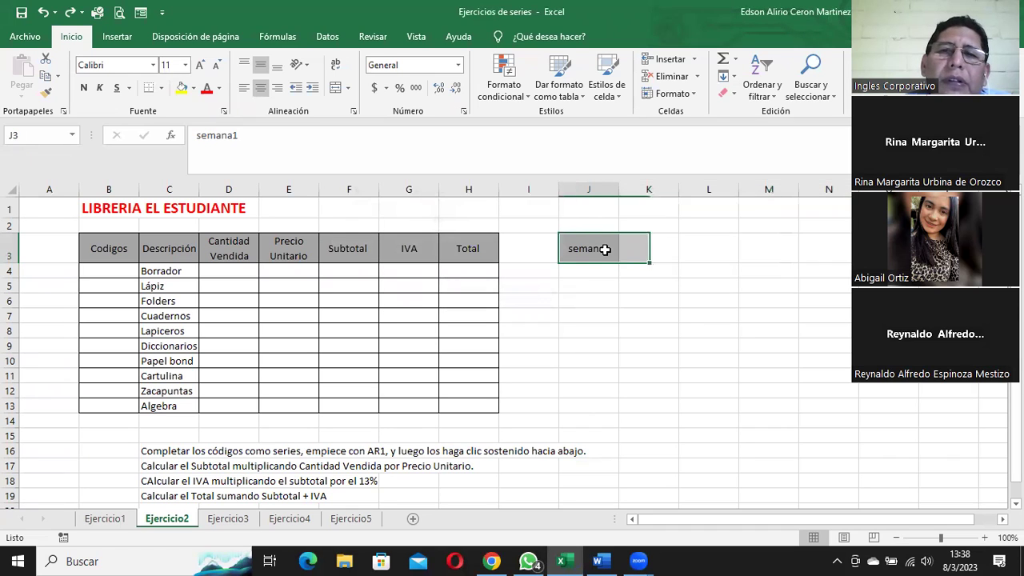
Step: Try to fill a Lineal series in rows (Filas) from J3 alone, with increment 1 and limit 10
click(732, 76)
click(759, 185)
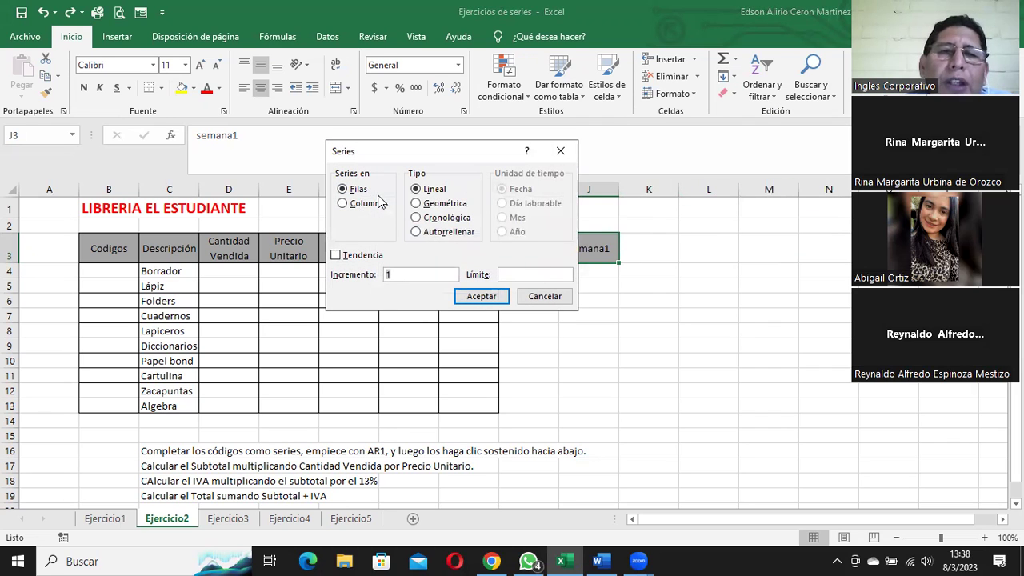
click(530, 275)
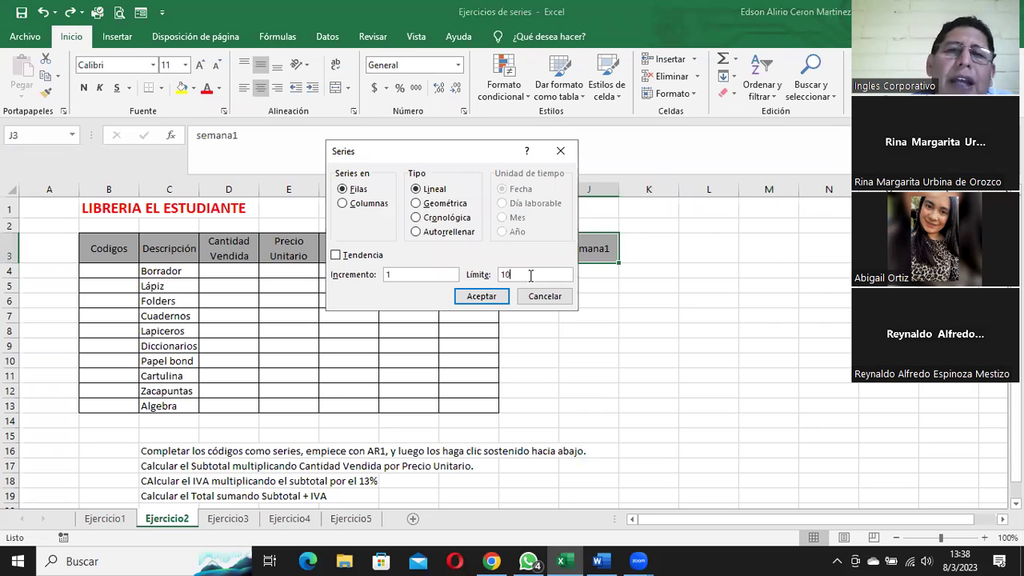
click(472, 298)
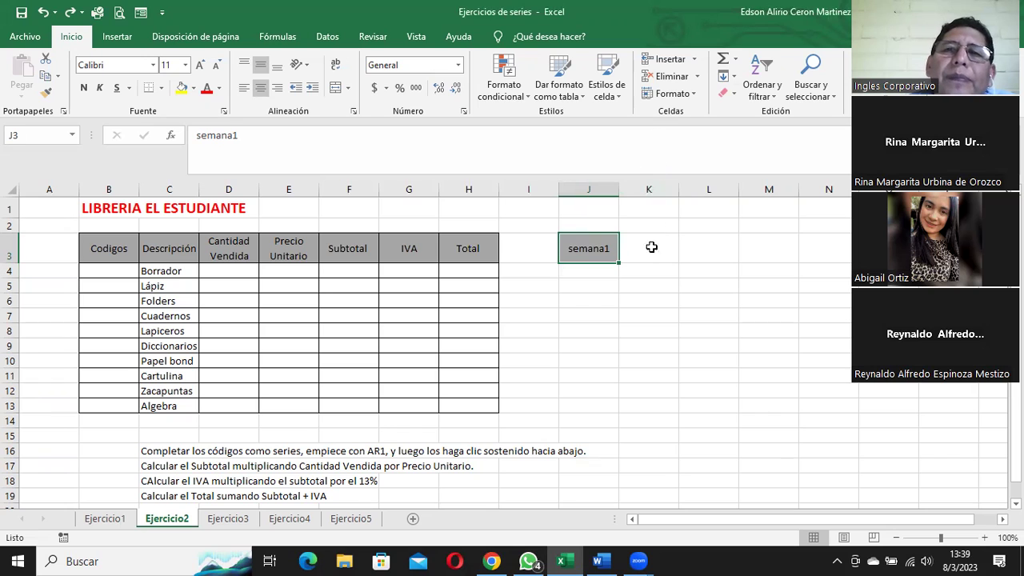
Step: Try to fill J3:O3 with a Lineal series in rows (Filas), using increment 1 and limit 10
drag(606, 253, 879, 248)
drag(814, 247, 814, 246)
click(728, 77)
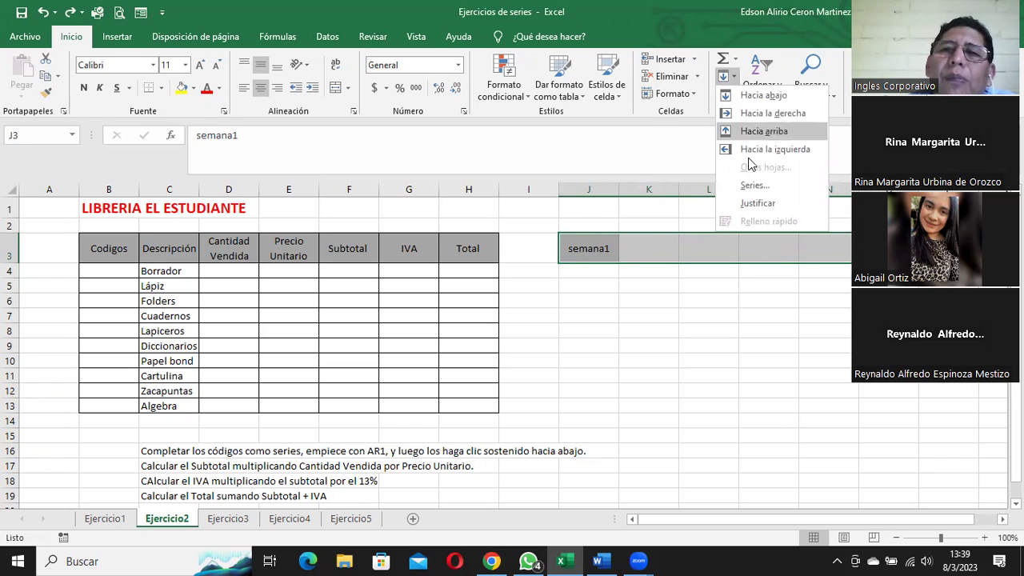
click(754, 185)
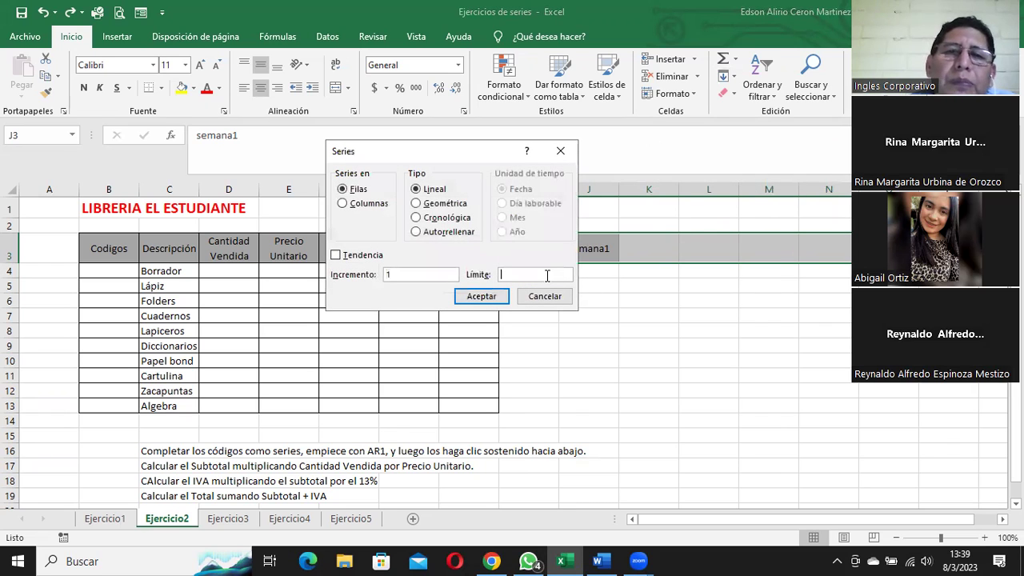
click(547, 276)
text(10)
key(Return)
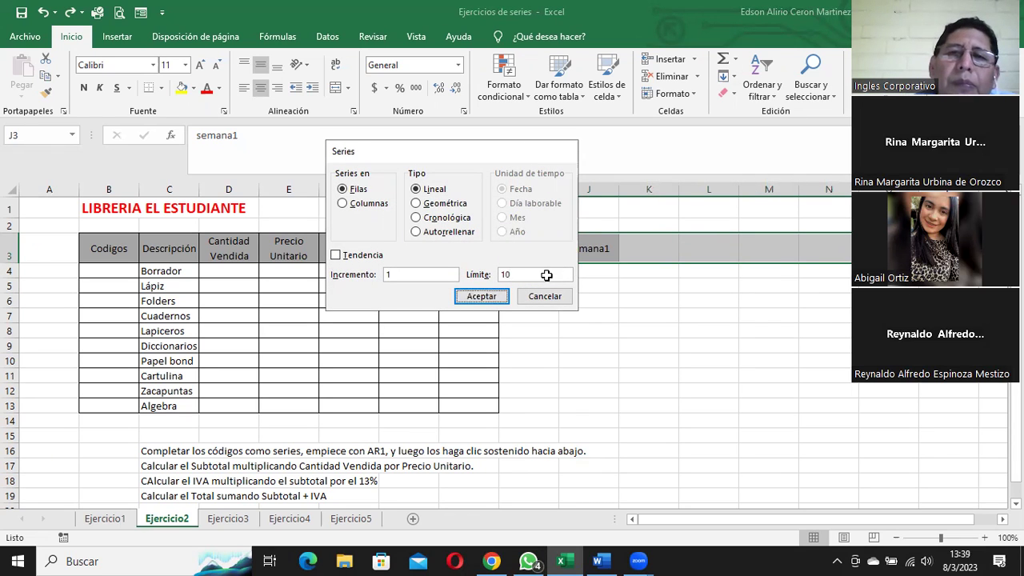
Step: Autofill semana1 from J3 across to O3, select the filled weeks to review them, and undo the fill
click(599, 259)
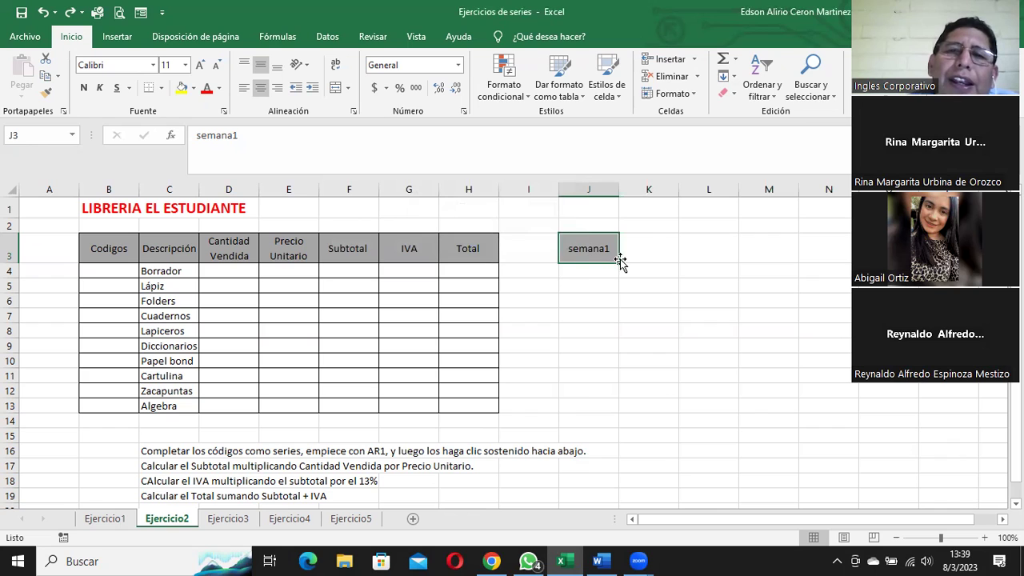
drag(619, 263, 880, 255)
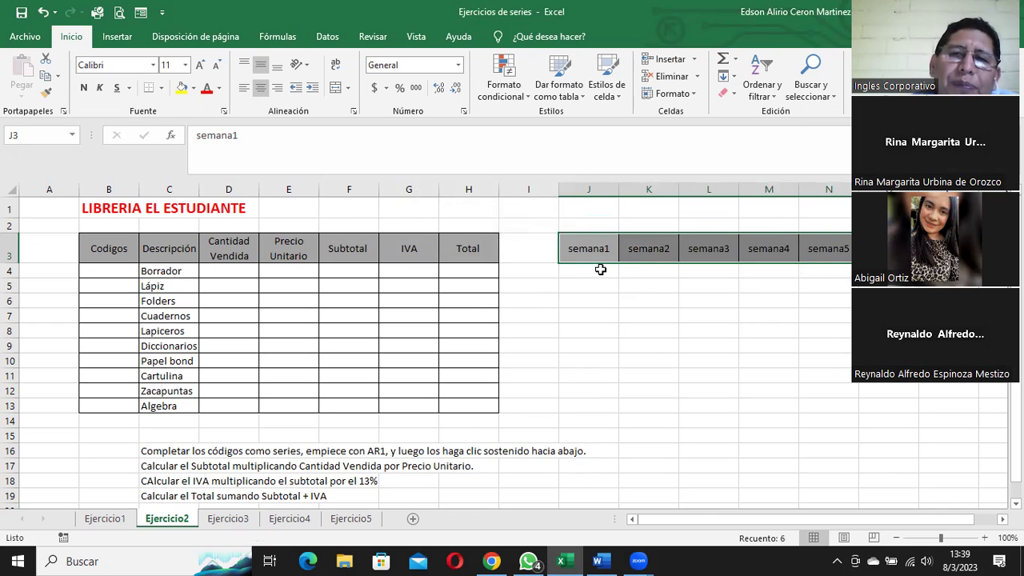
drag(599, 253, 831, 257)
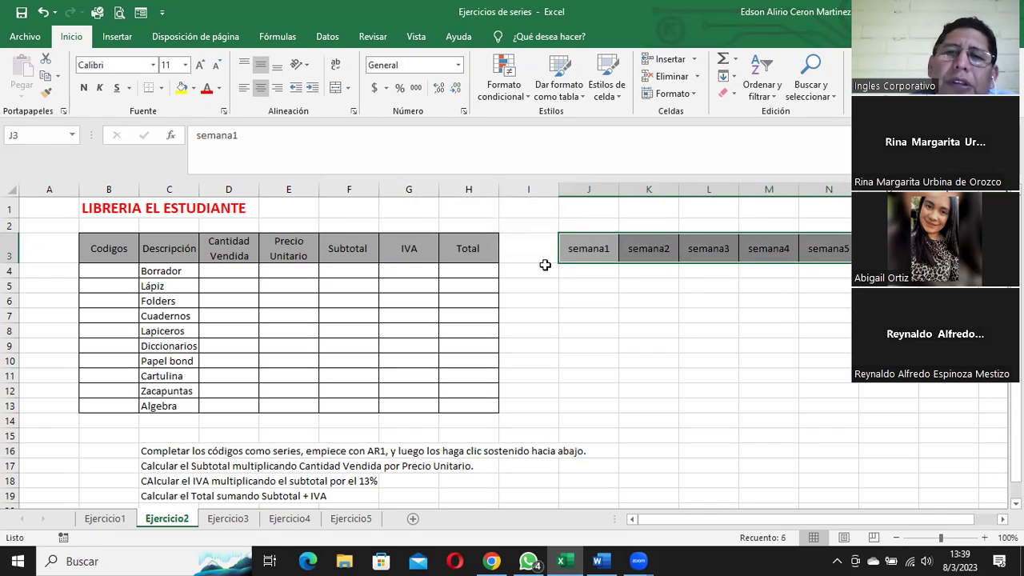
click(572, 255)
drag(632, 252, 832, 254)
click(576, 251)
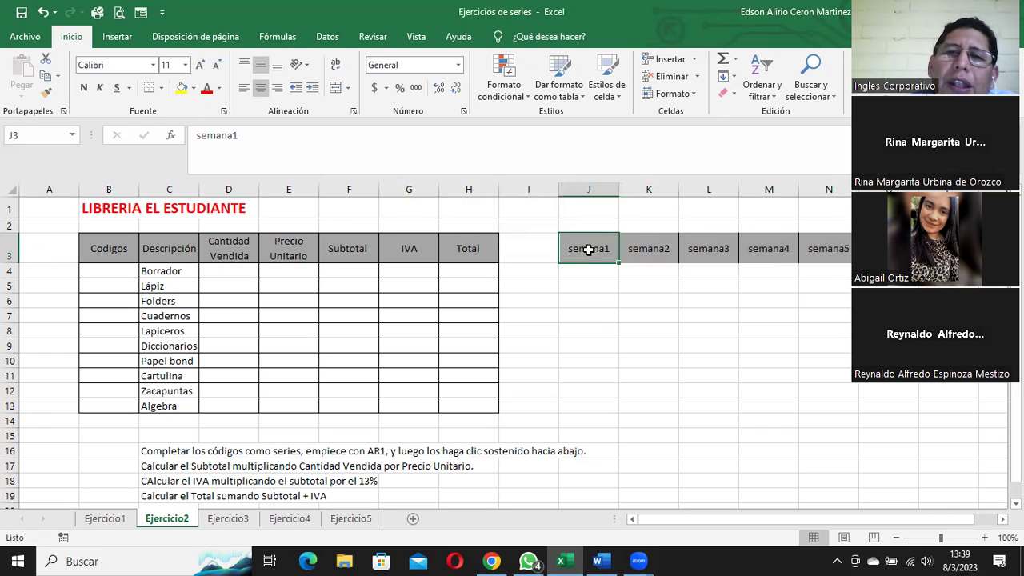
key(ctrl+z)
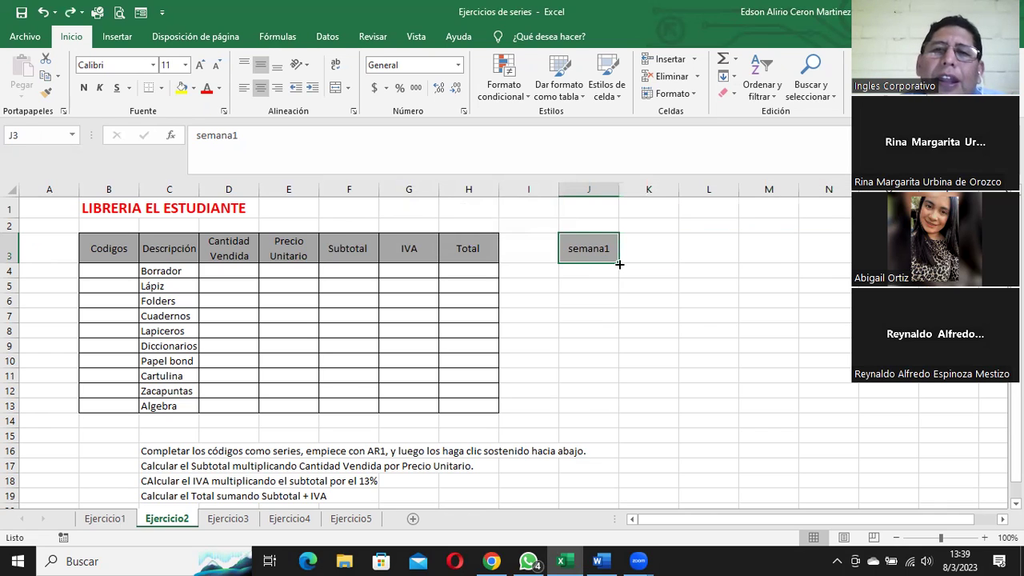
drag(591, 251, 846, 245)
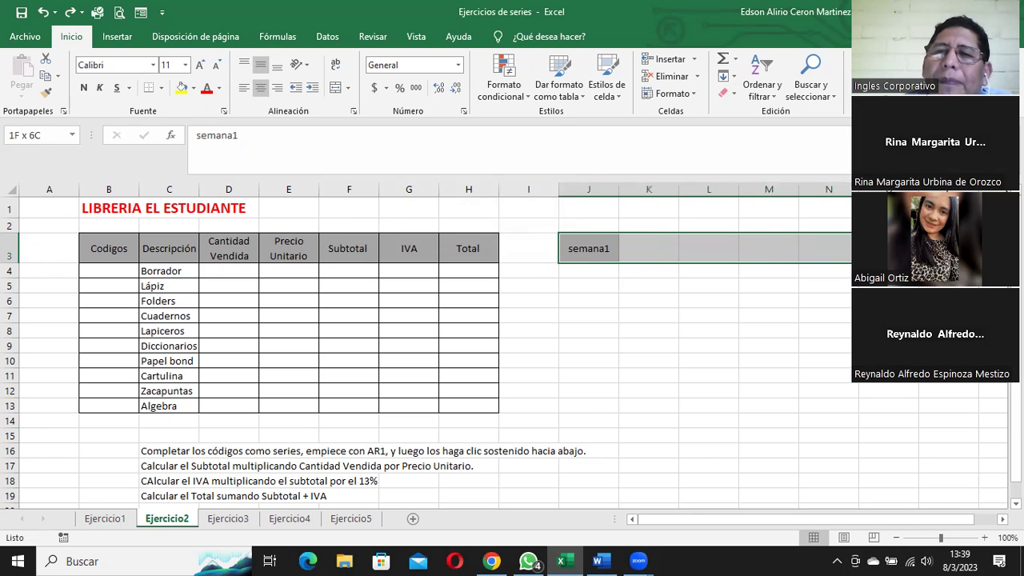
click(726, 76)
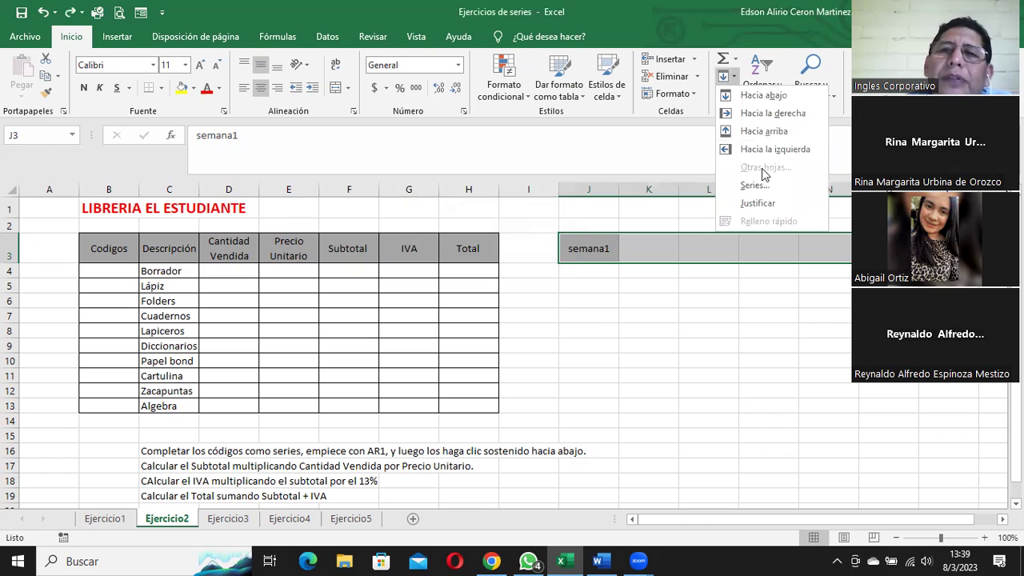
click(752, 185)
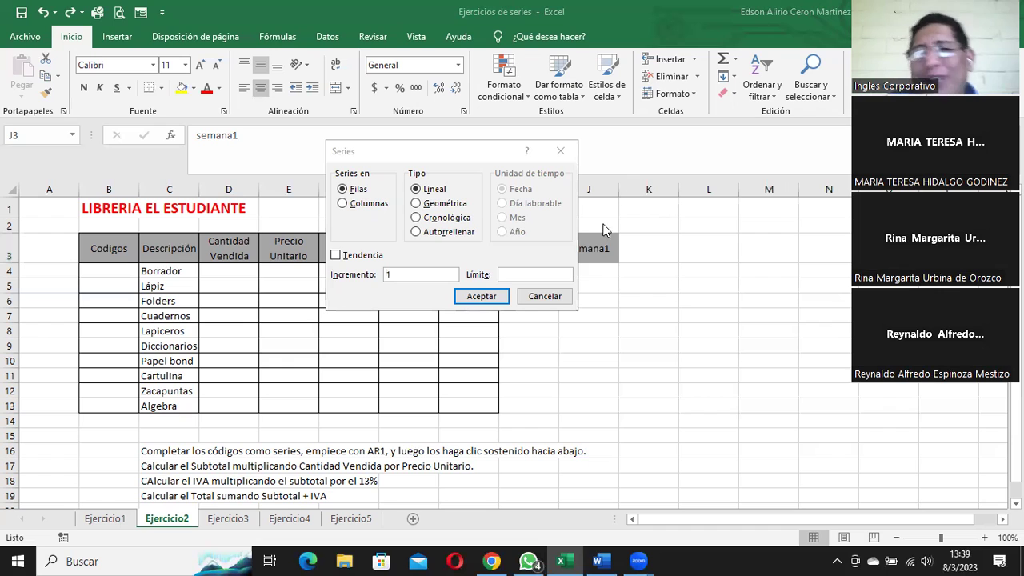
click(541, 298)
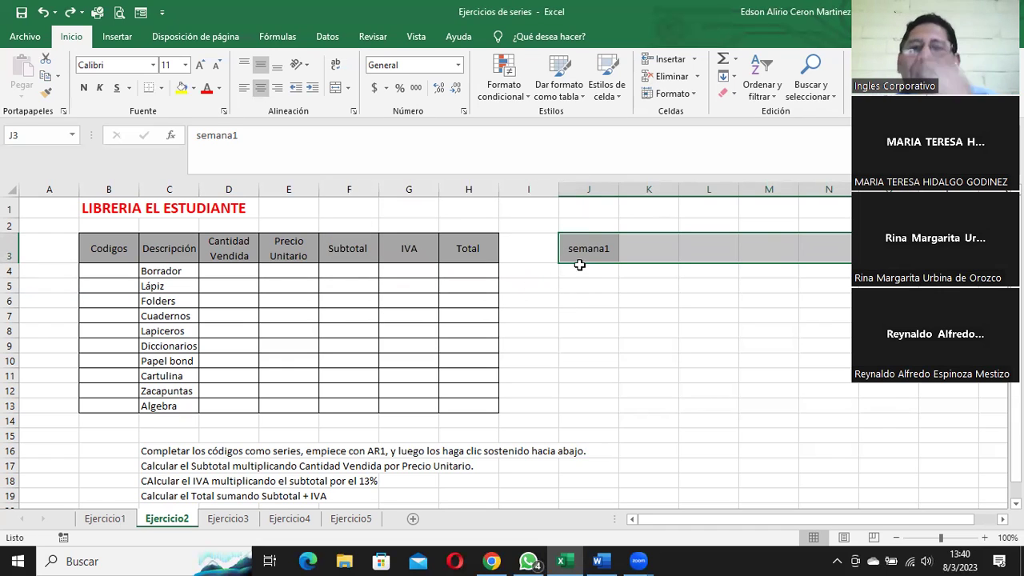
Step: Autofill semana1 from J3 down to J12 and undo it, then autofill it across row 3 and undo that too
click(580, 251)
drag(618, 264, 626, 395)
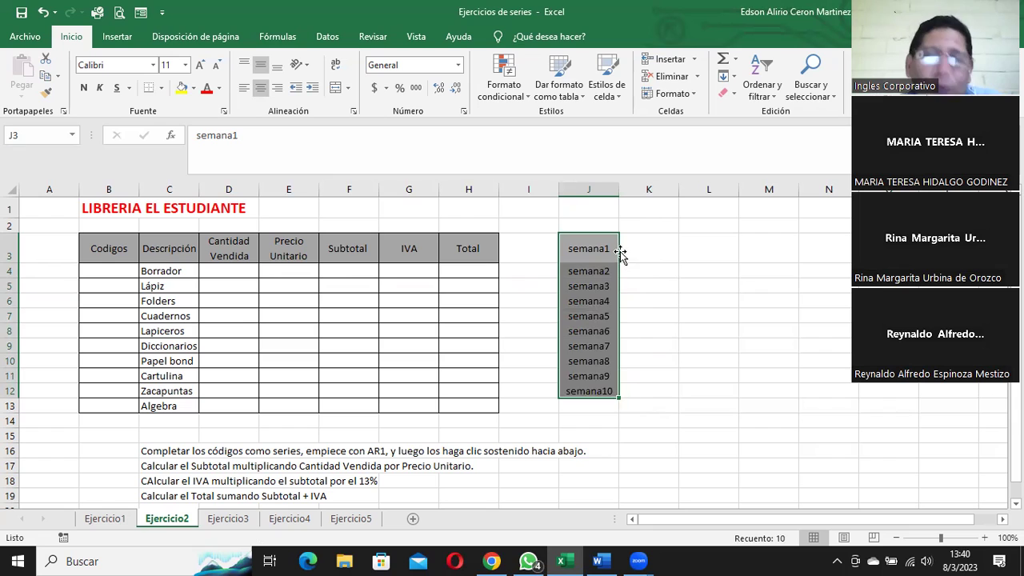
key(ctrl+z)
drag(618, 263, 838, 277)
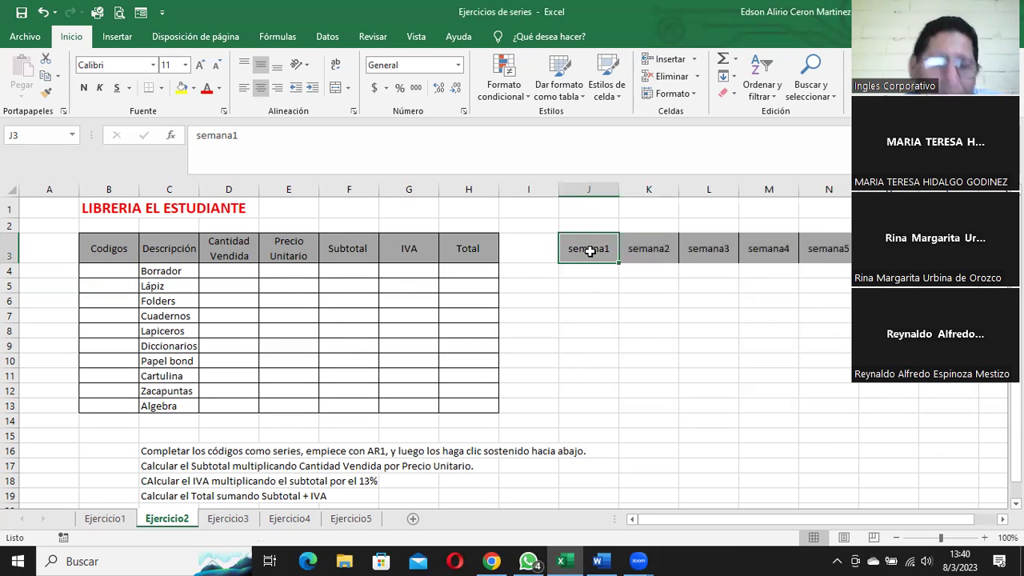
key(ctrl+z)
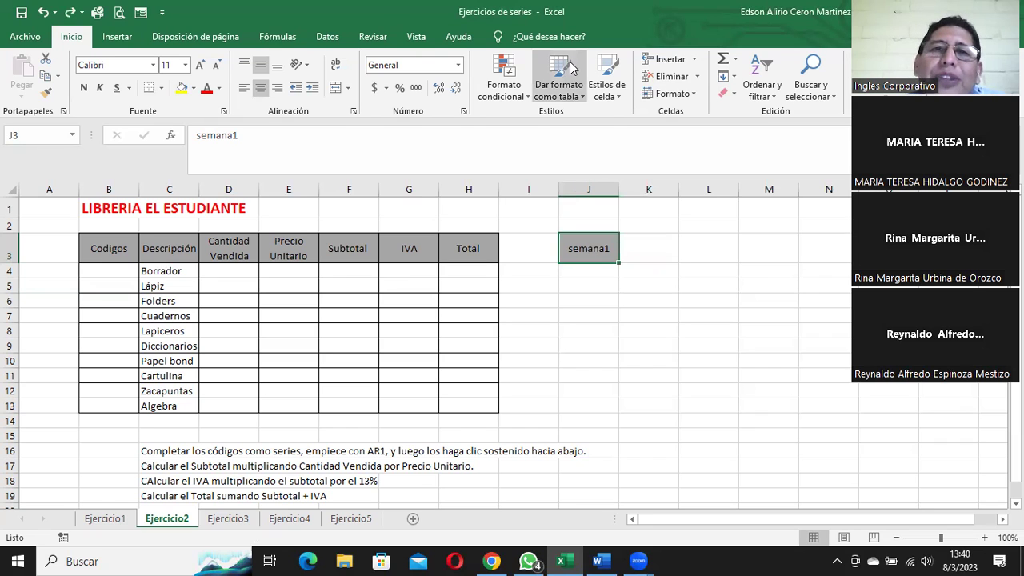
Step: Fill J3:O3 from semana1 with a Series in rows (Filas) of type Autorrellenar
click(570, 68)
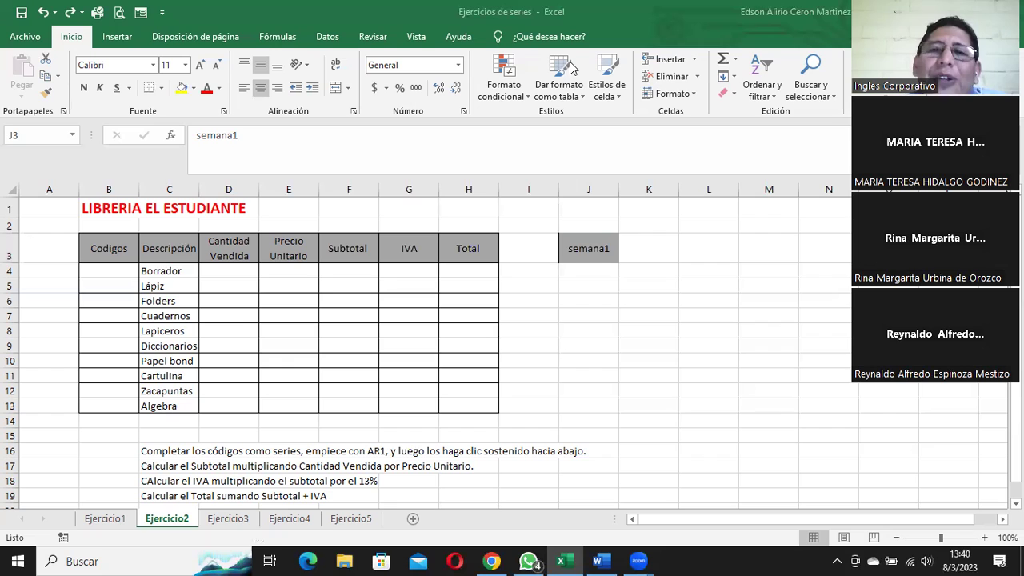
click(589, 248)
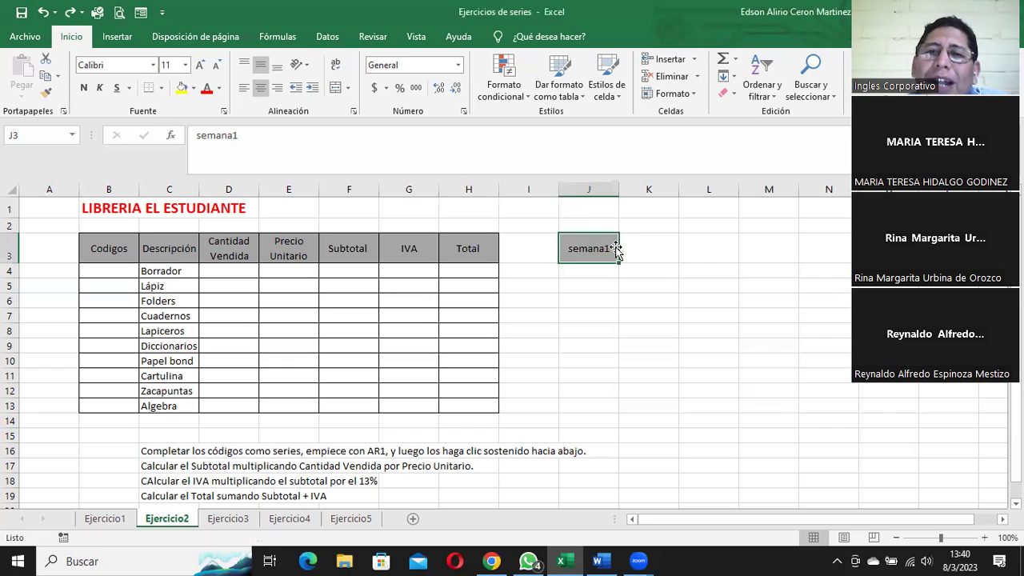
drag(606, 248, 831, 250)
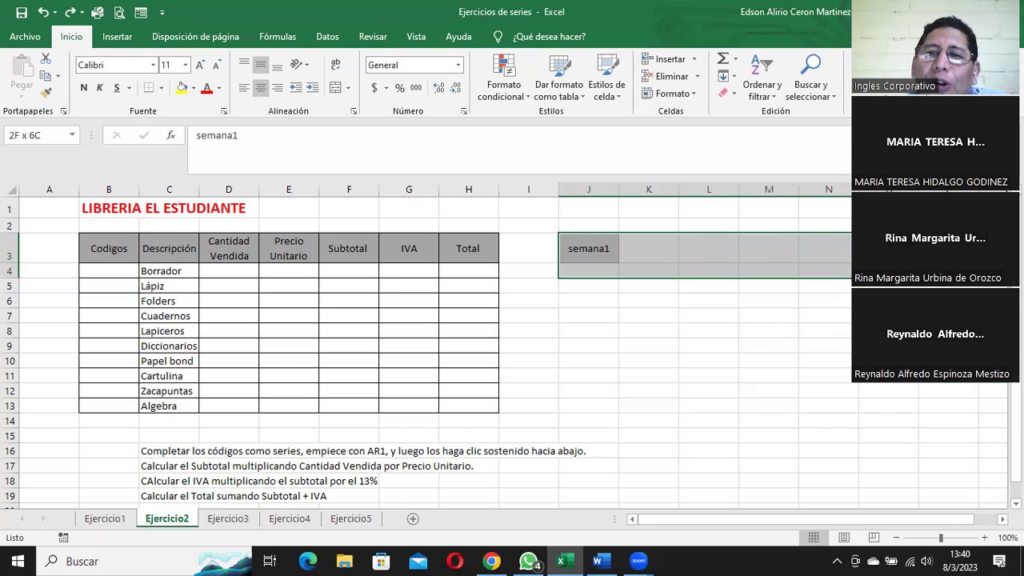
click(728, 76)
click(778, 185)
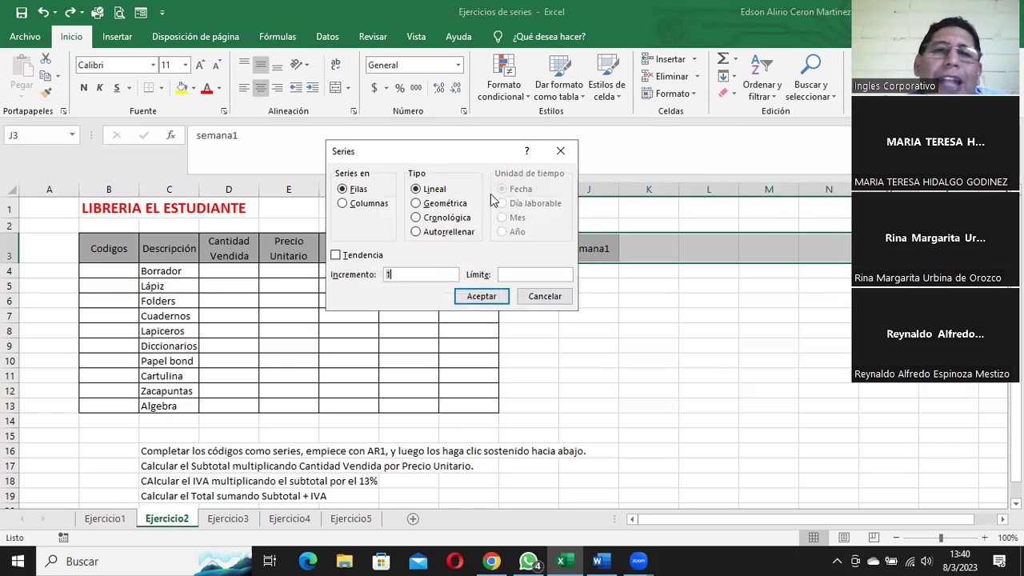
click(447, 207)
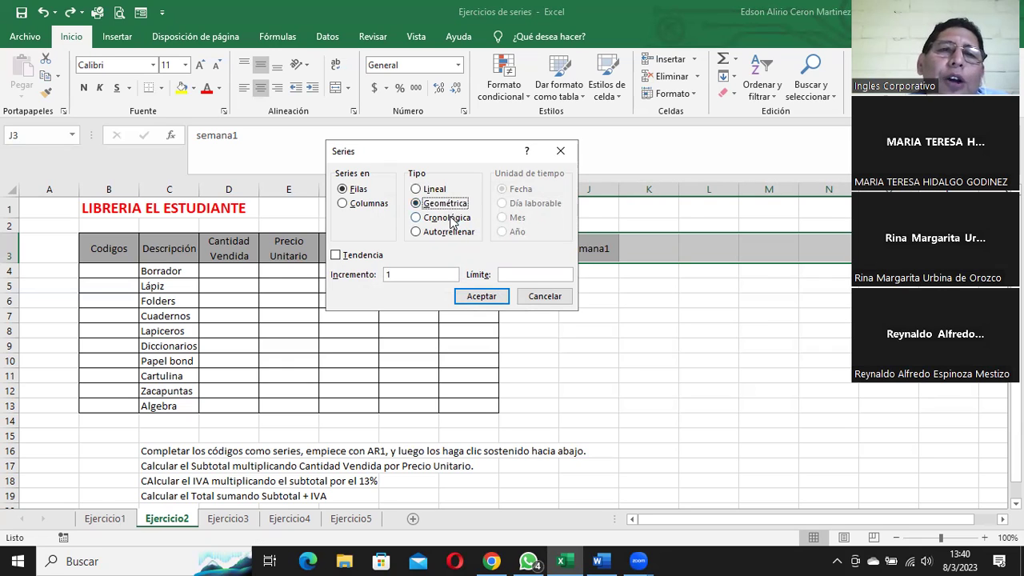
click(452, 218)
click(452, 232)
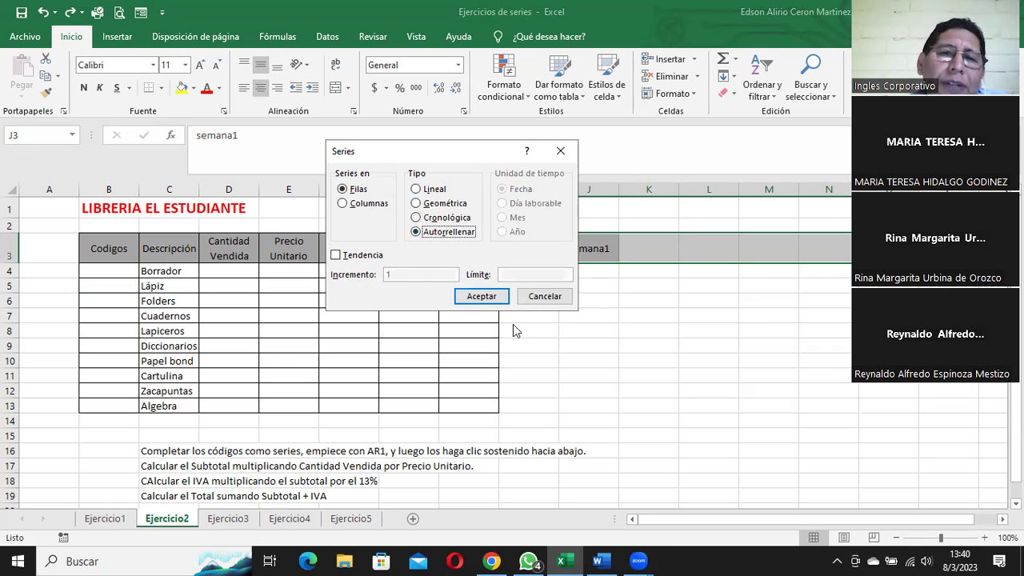
click(446, 218)
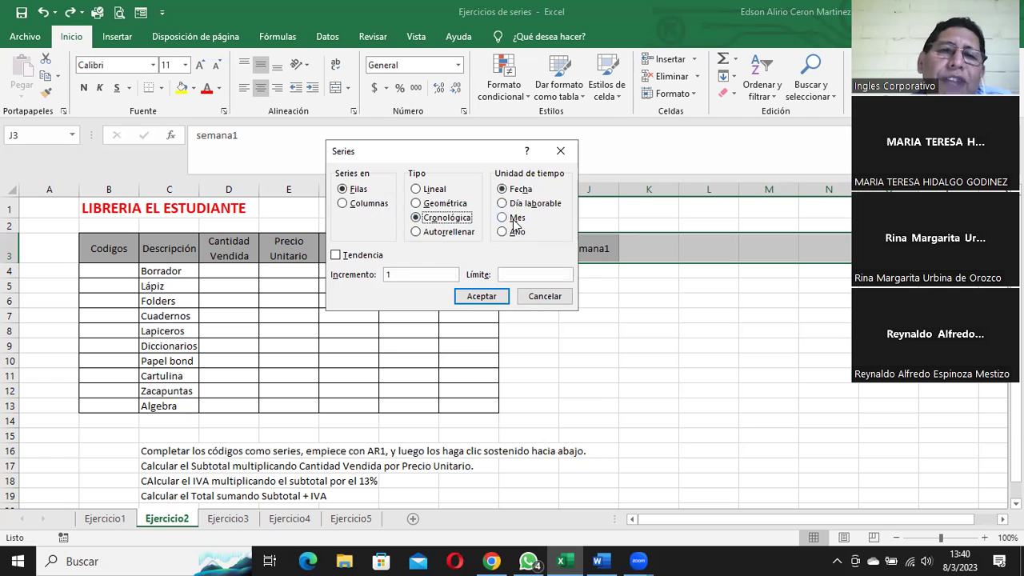
click(452, 232)
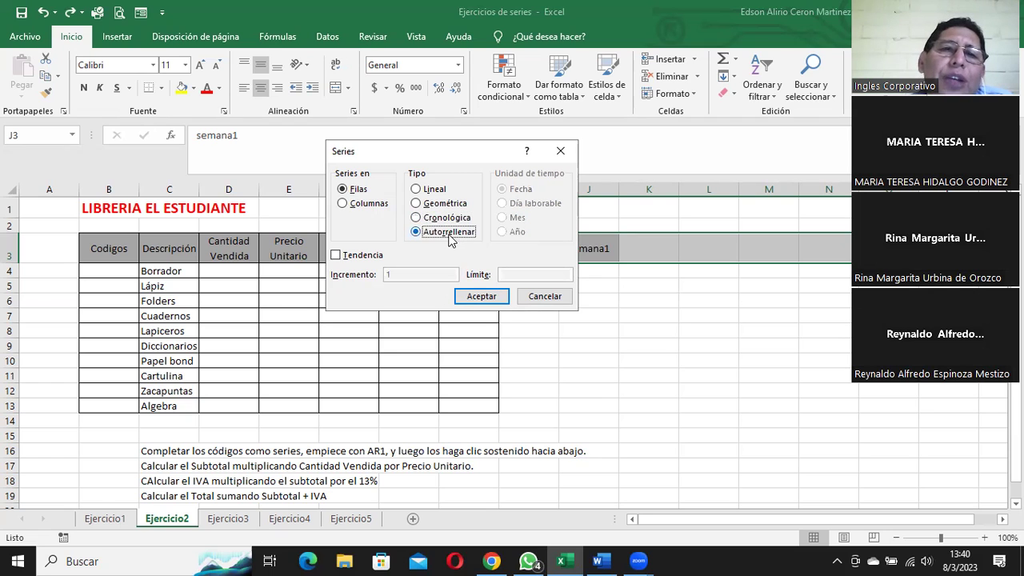
click(481, 296)
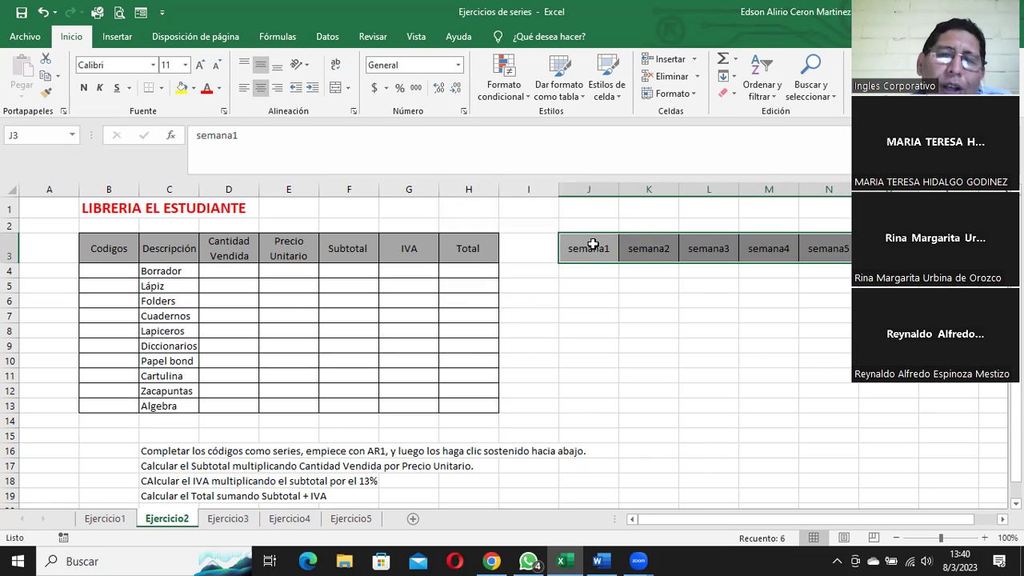
Step: Show the Autorrellenar type in the Series dialog again, cancel the dialog, and undo the weeks fill
click(732, 77)
click(763, 186)
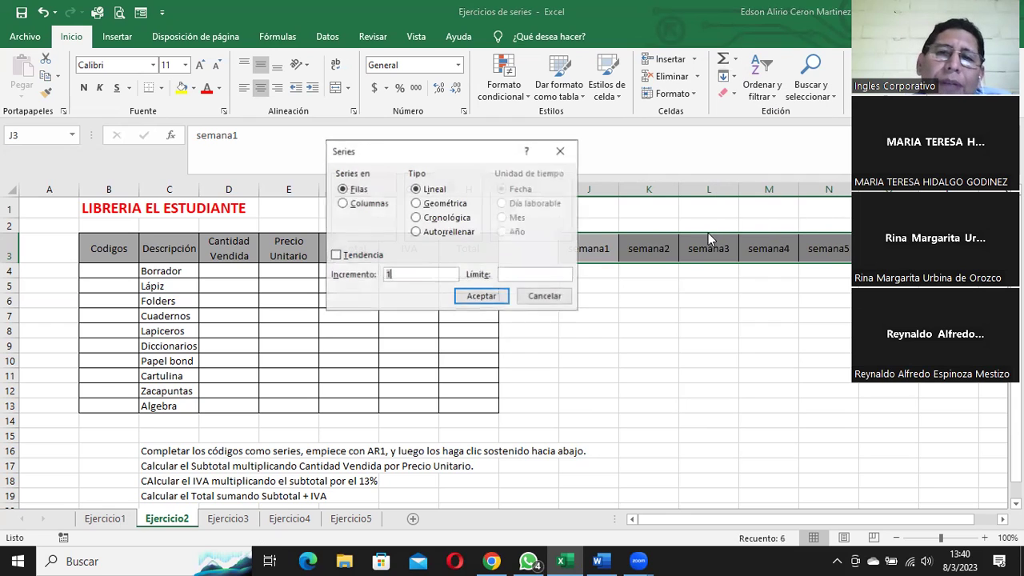
click(448, 234)
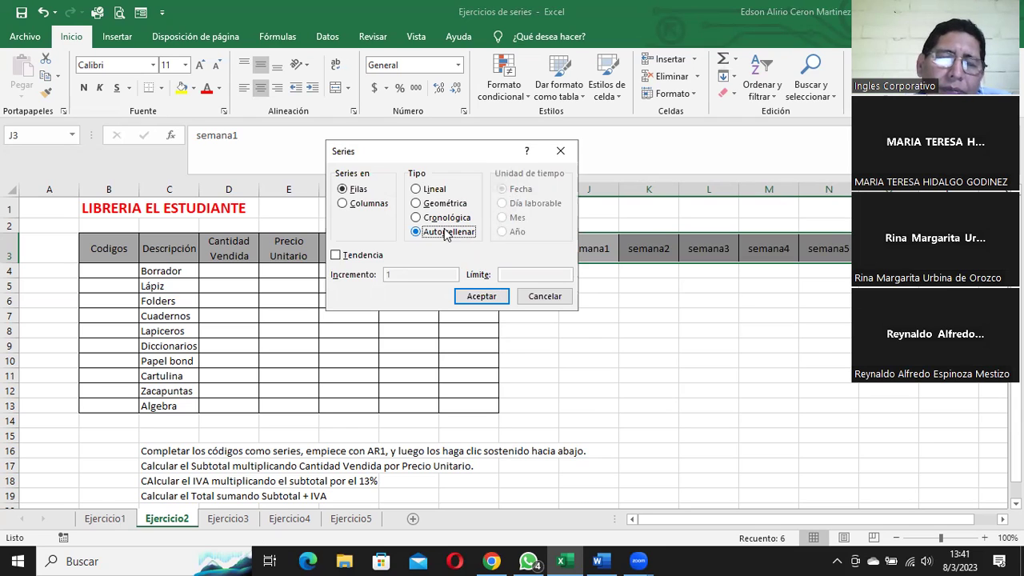
click(552, 296)
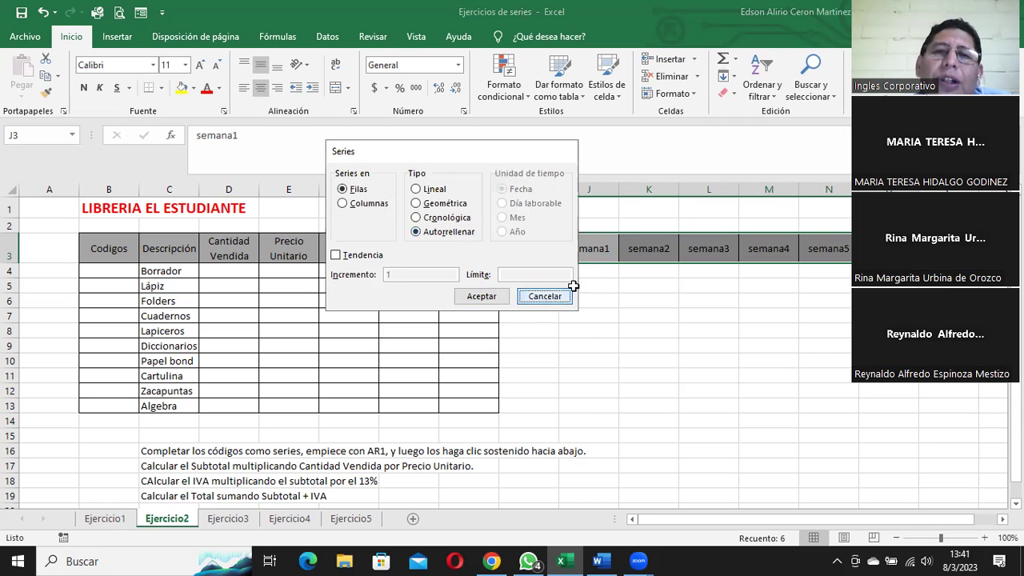
key(ctrl+z)
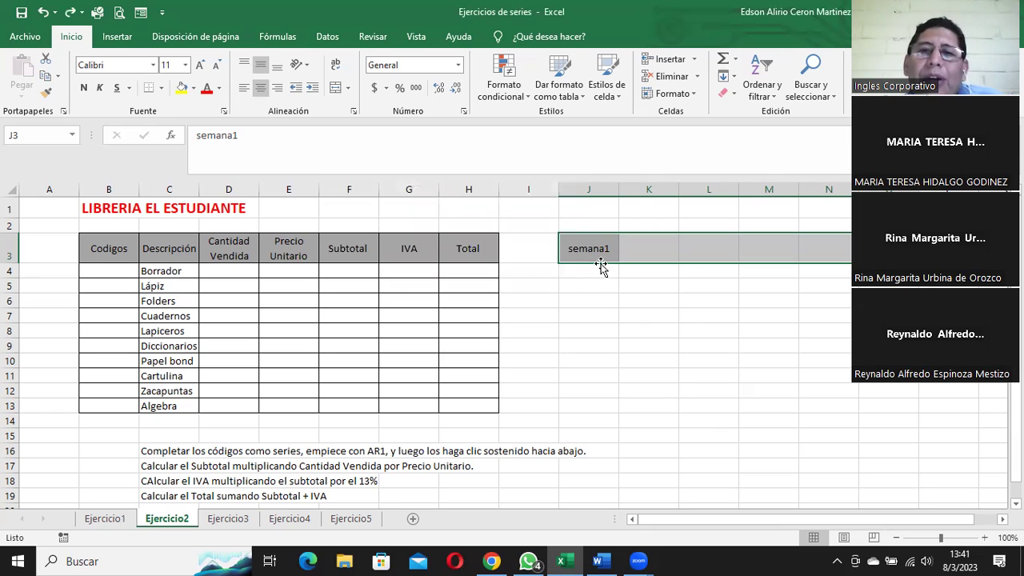
Step: Autofill semana1 down column J from J3 to J12, select the resulting range, and undo the fill
click(592, 251)
drag(618, 263, 622, 402)
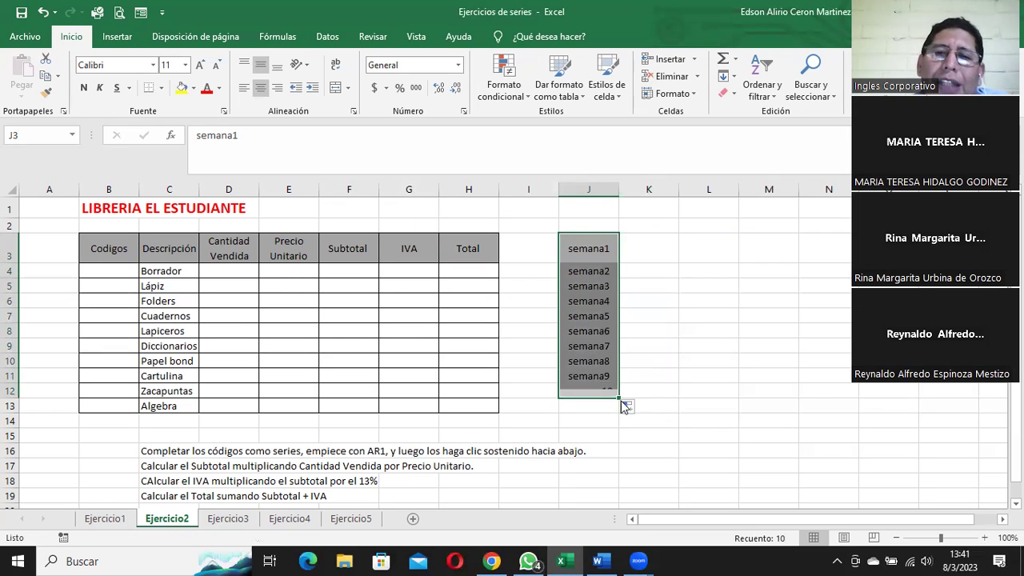
click(720, 300)
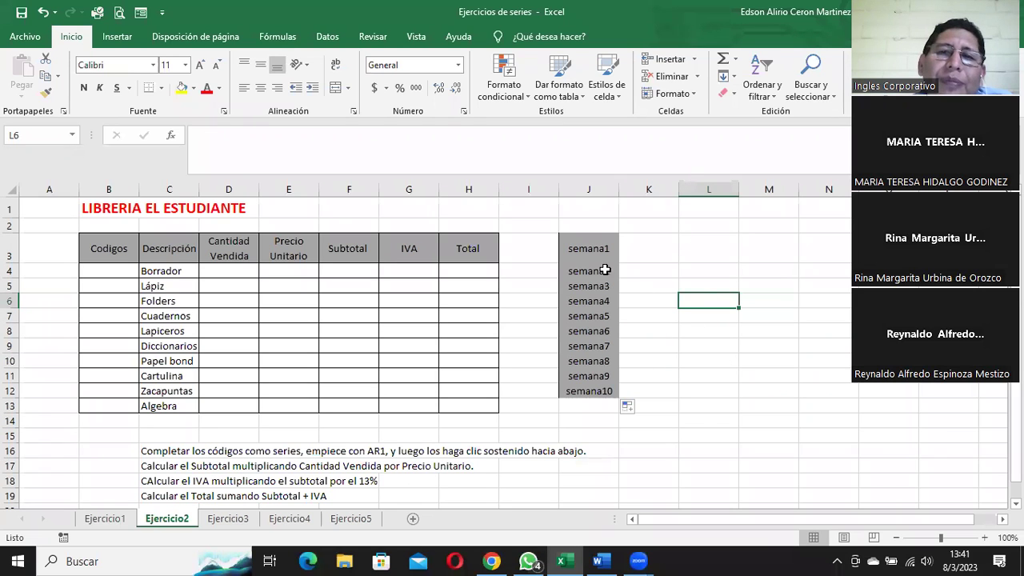
click(583, 247)
drag(582, 273, 589, 389)
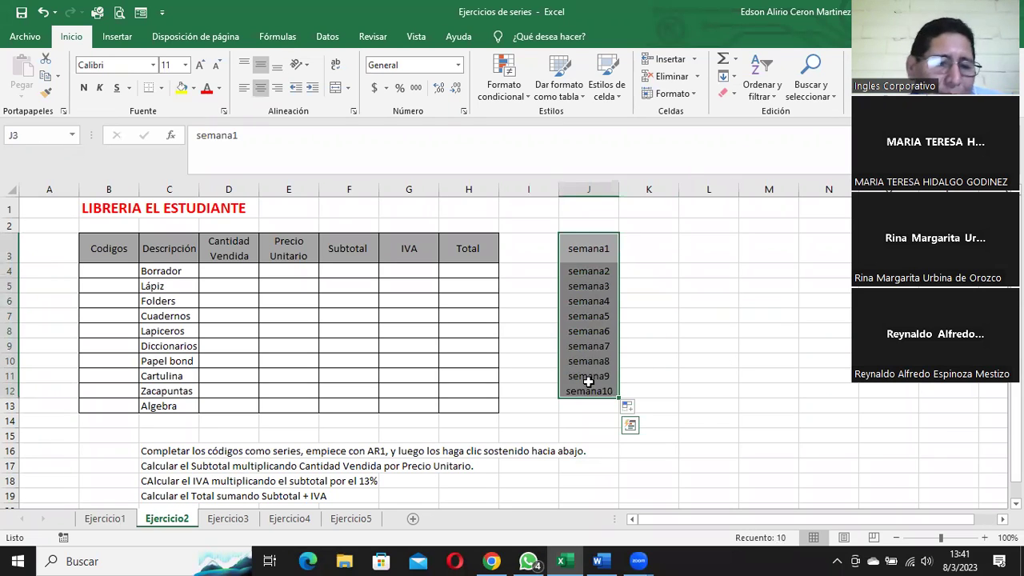
key(ctrl+z)
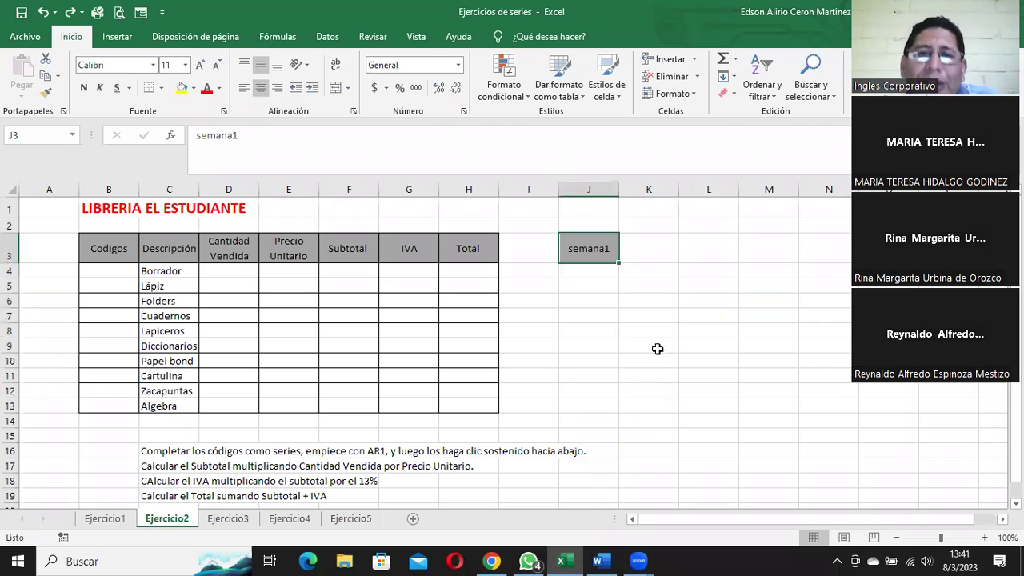
Step: Enter 1 in K3 and 2 in K4, and autofill the number series down to K15
click(645, 249)
text(1)
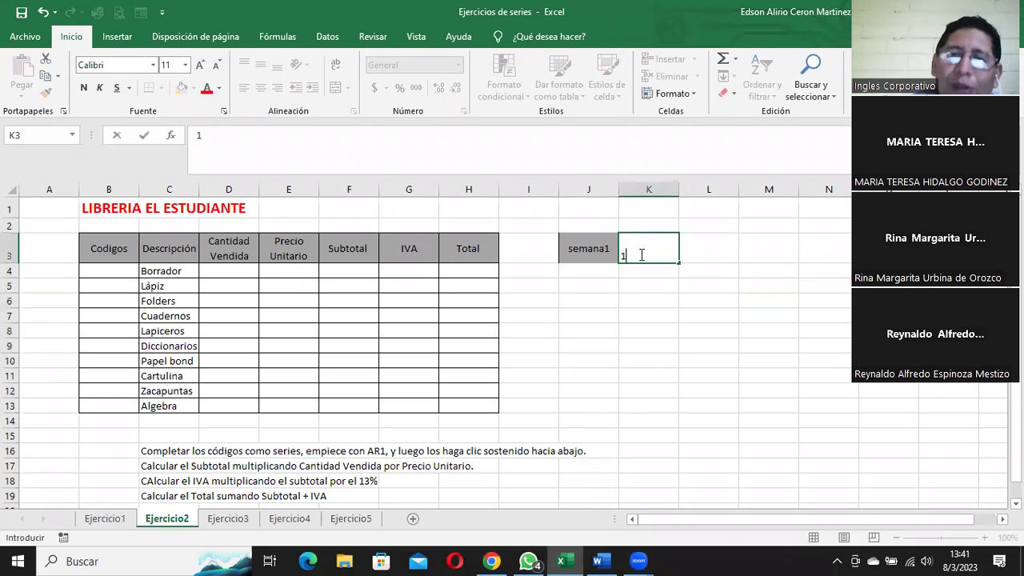
key(Return)
text(2)
key(Return)
drag(631, 254, 678, 442)
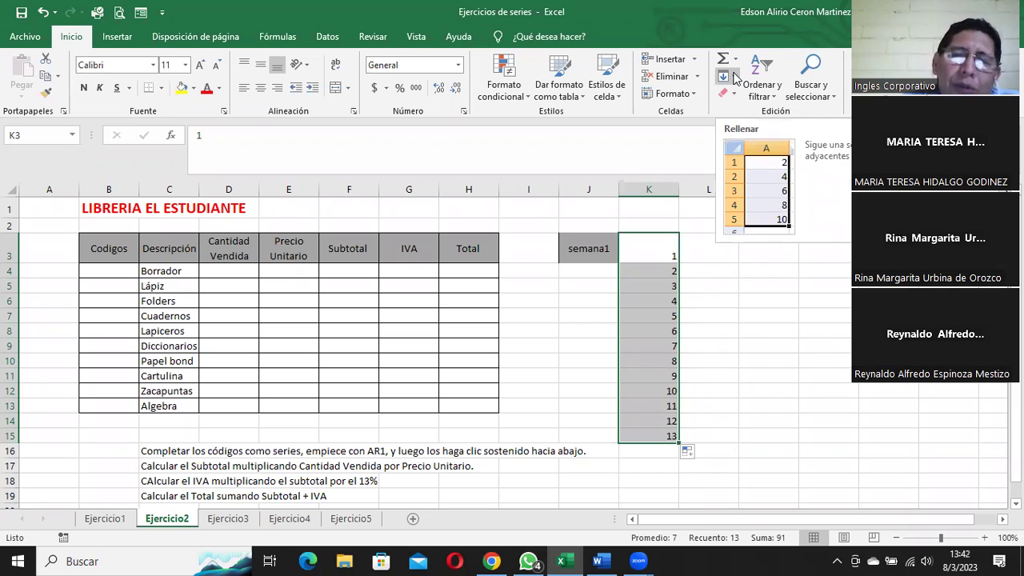
Step: Show the Series dialog for the K3:K15 numbers and close it without applying a series
click(733, 77)
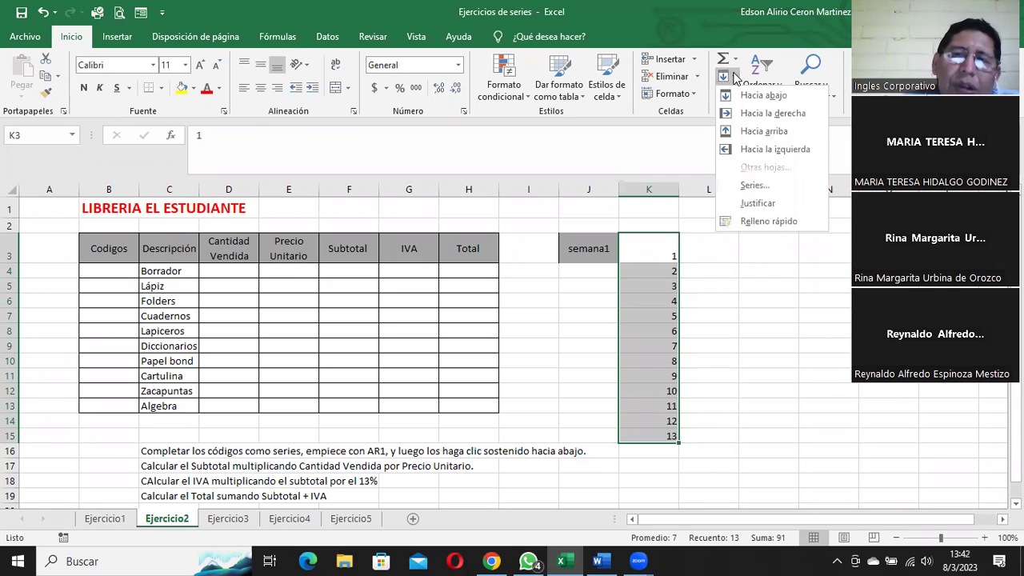
click(756, 187)
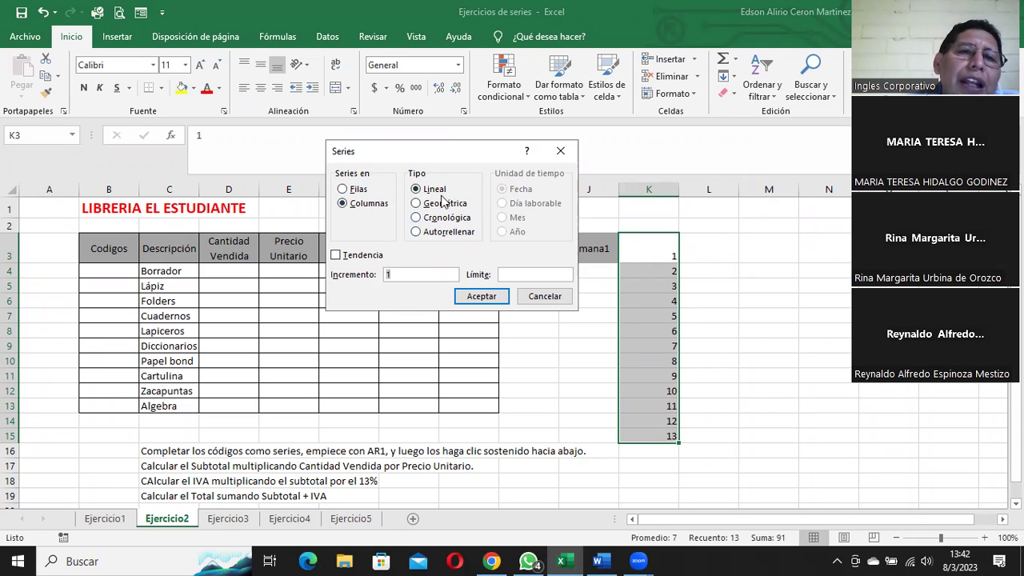
click(538, 296)
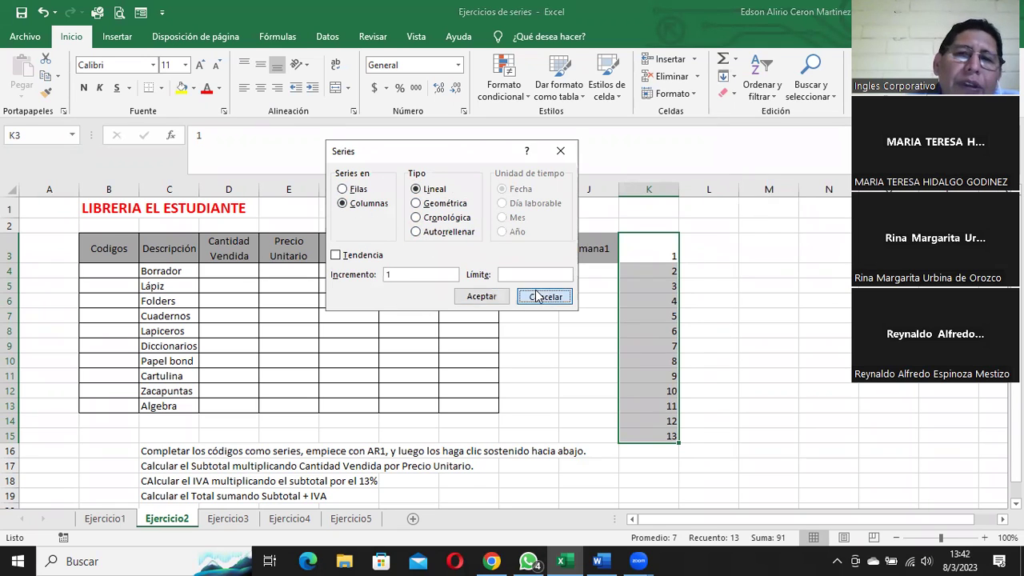
Step: Enter 70 in L3 and 60 in L4 as the starting values of a decreasing series
click(714, 248)
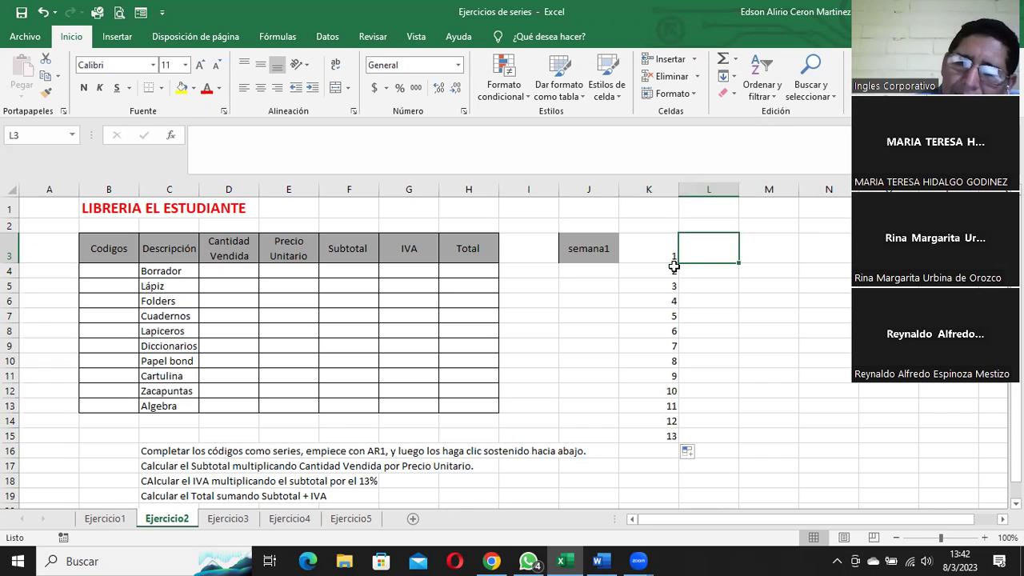
text(70)
key(Return)
text(90)
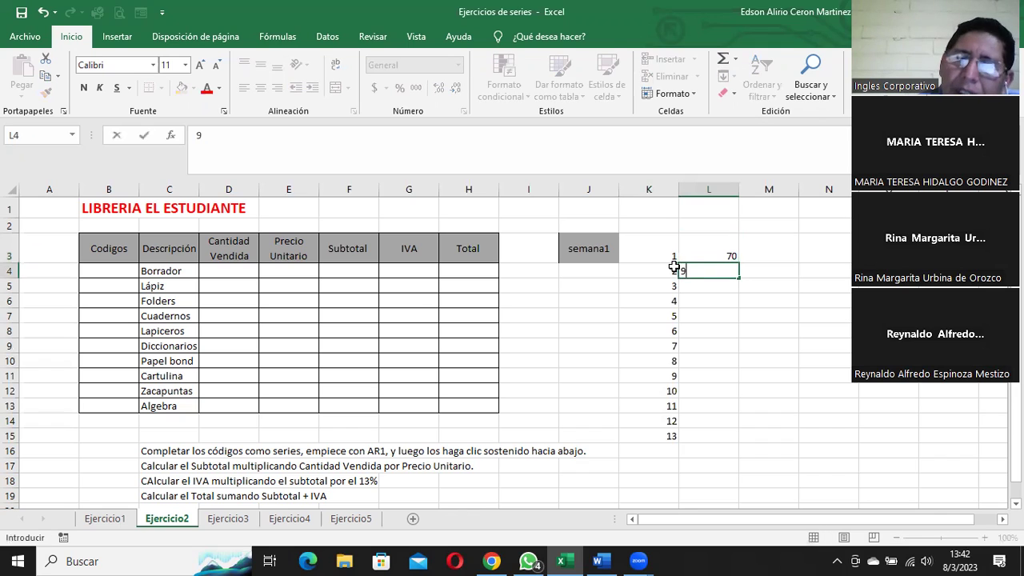
key(Return)
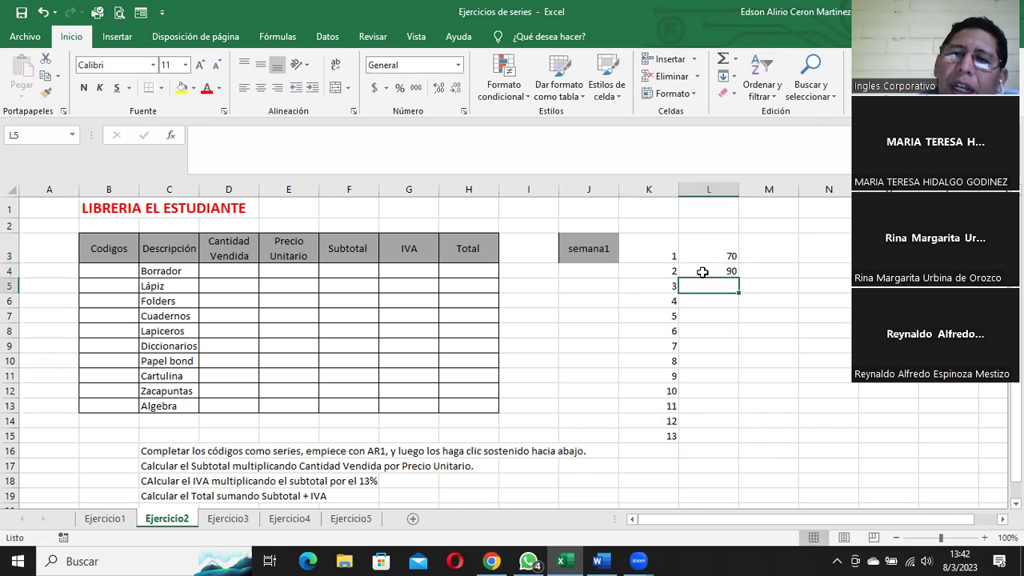
click(702, 274)
text(60)
key(Return)
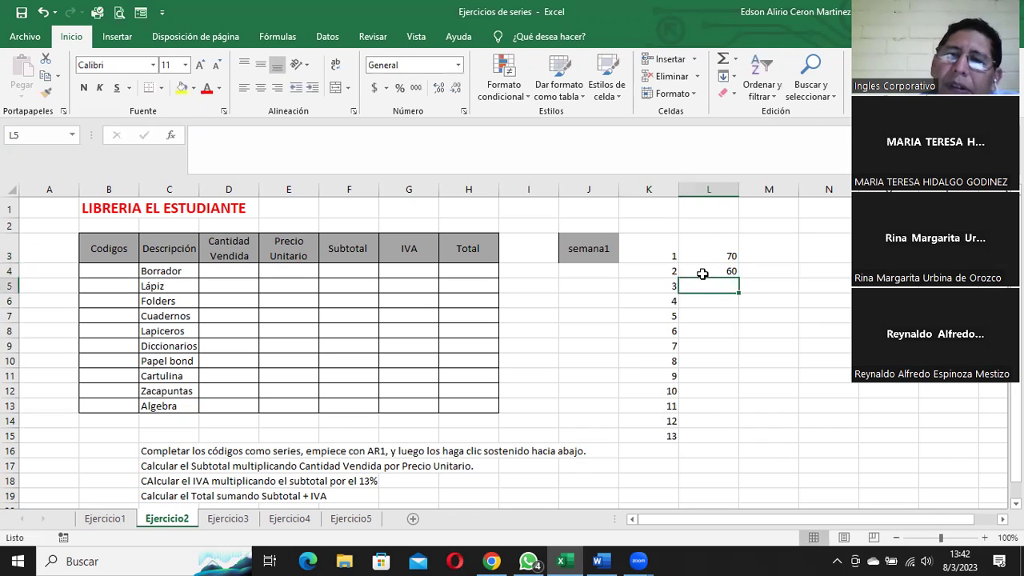
Step: Autofill the decreasing series from L3:L4 down to L17 and select the resulting range
click(704, 257)
drag(707, 270, 741, 473)
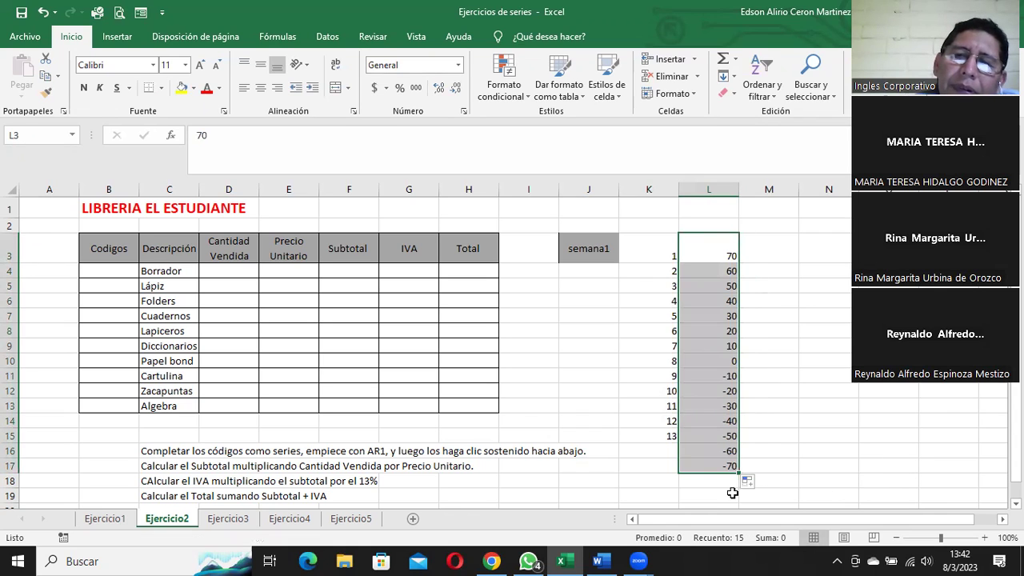
click(706, 252)
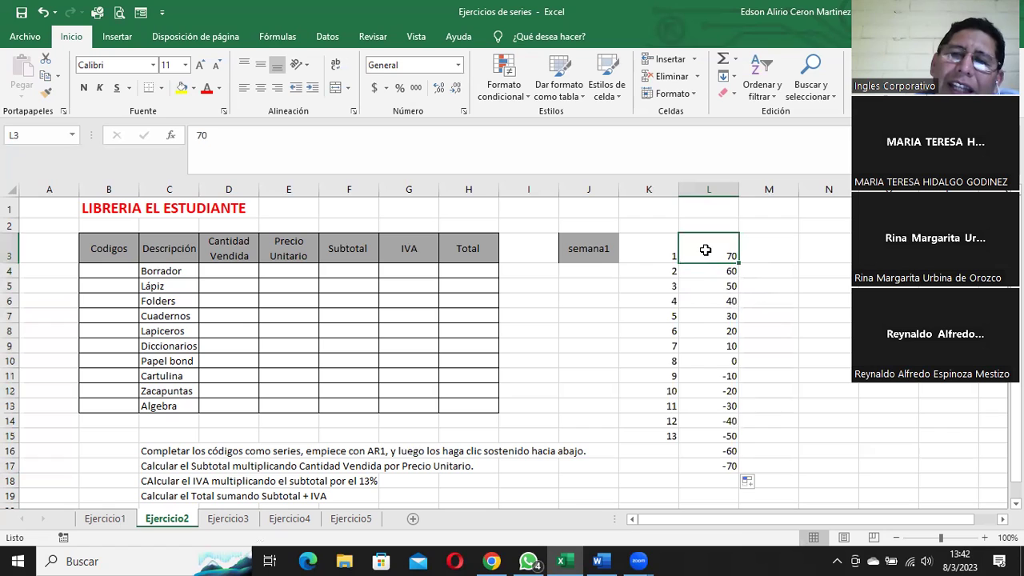
click(704, 468)
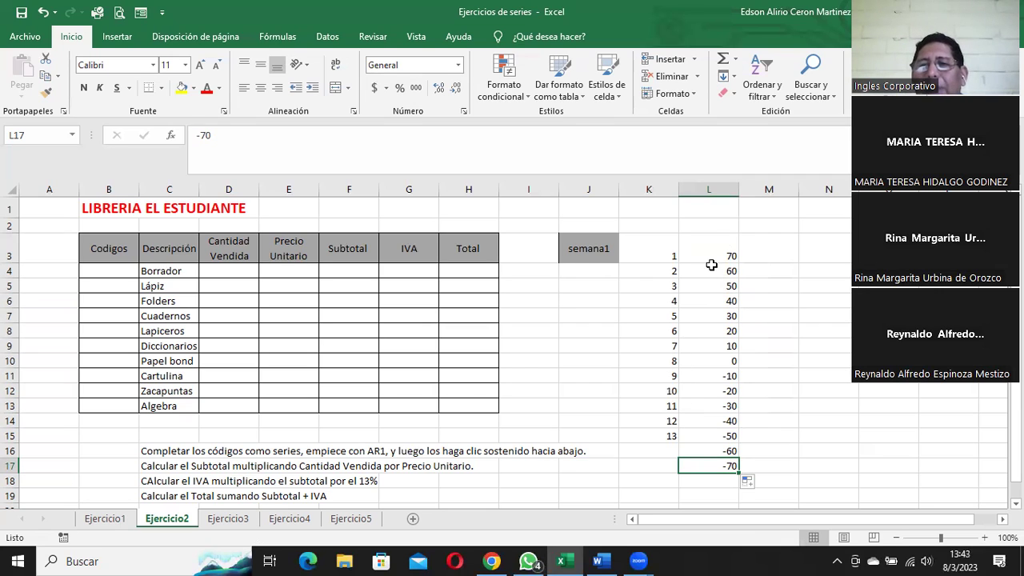
drag(709, 256, 734, 464)
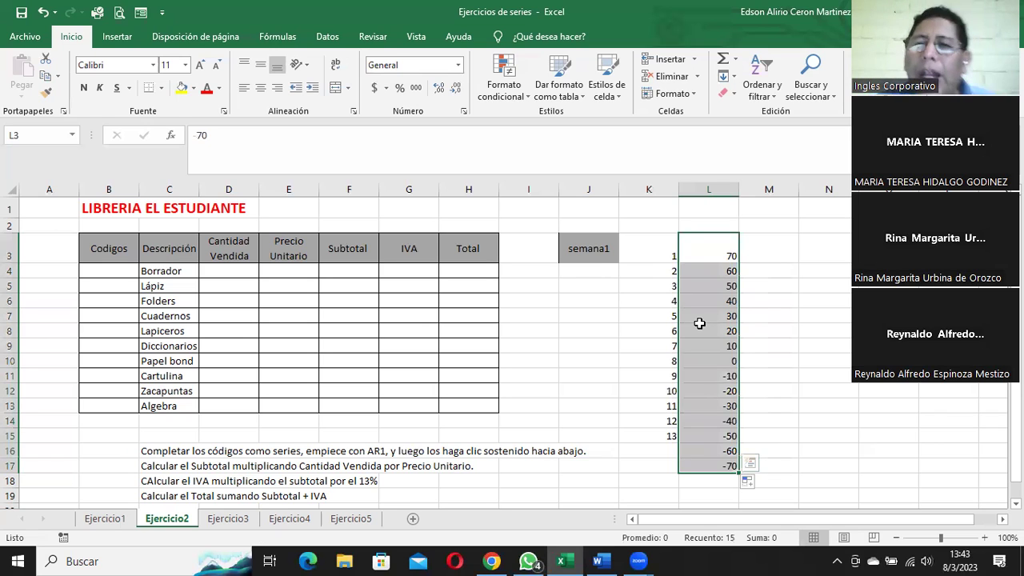
Step: Enter 1 in M3 and 2 in M4, and autofill the number series down to M14
click(765, 259)
text(1)
click(773, 267)
text(2)
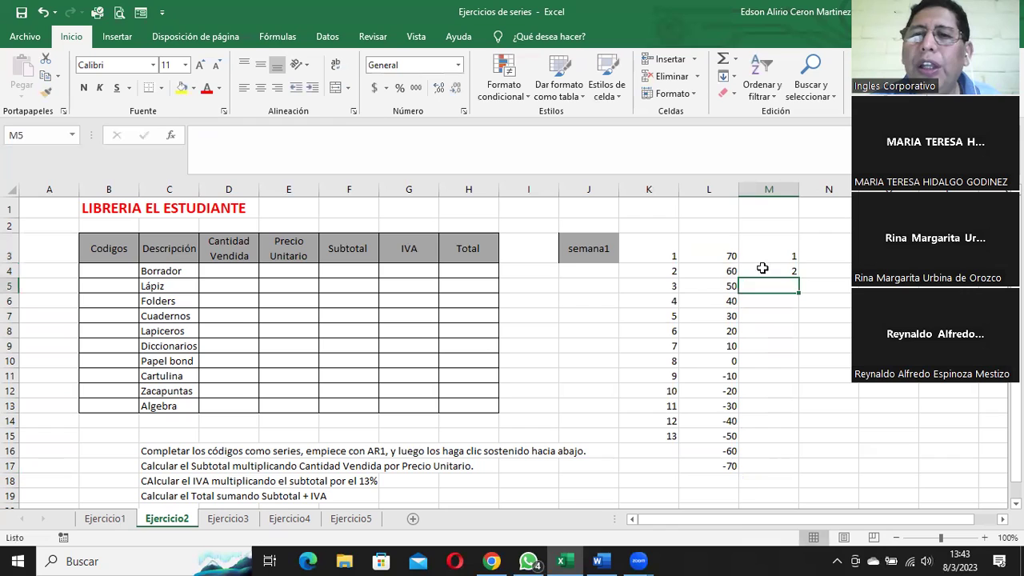
click(765, 262)
drag(765, 263, 769, 271)
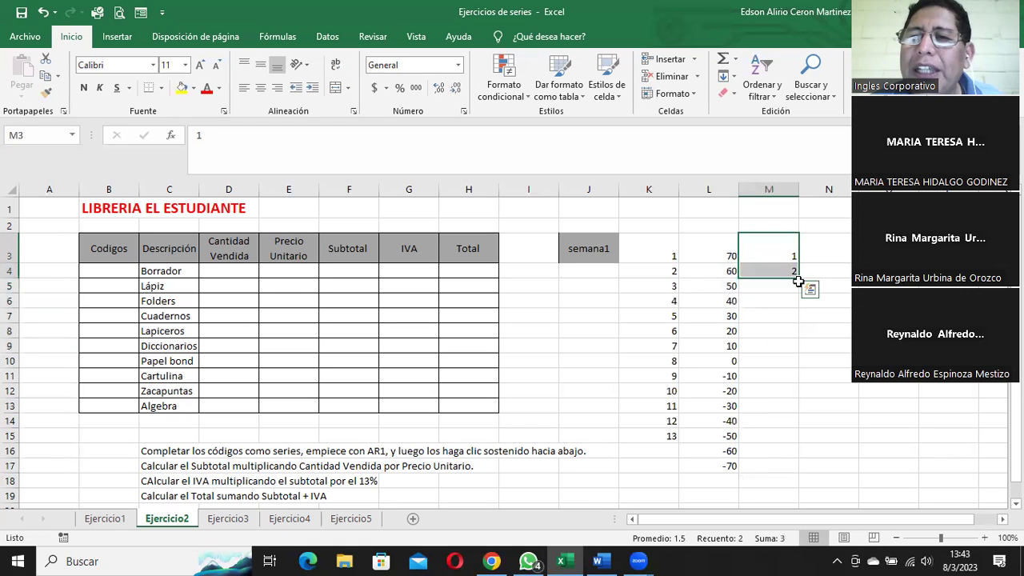
drag(798, 280, 804, 424)
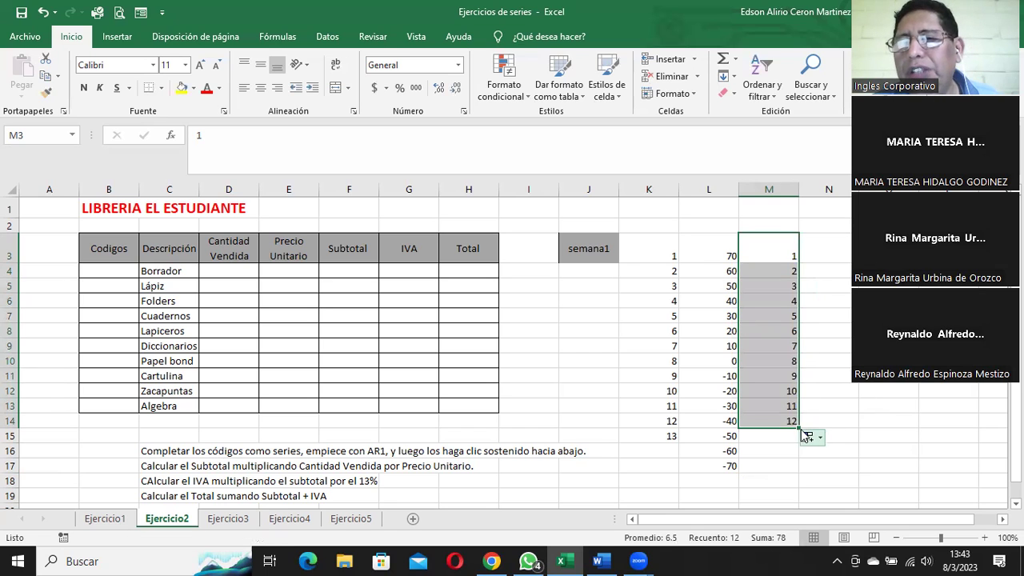
Step: Try to extend the number series in column M down to M17
drag(799, 428, 799, 477)
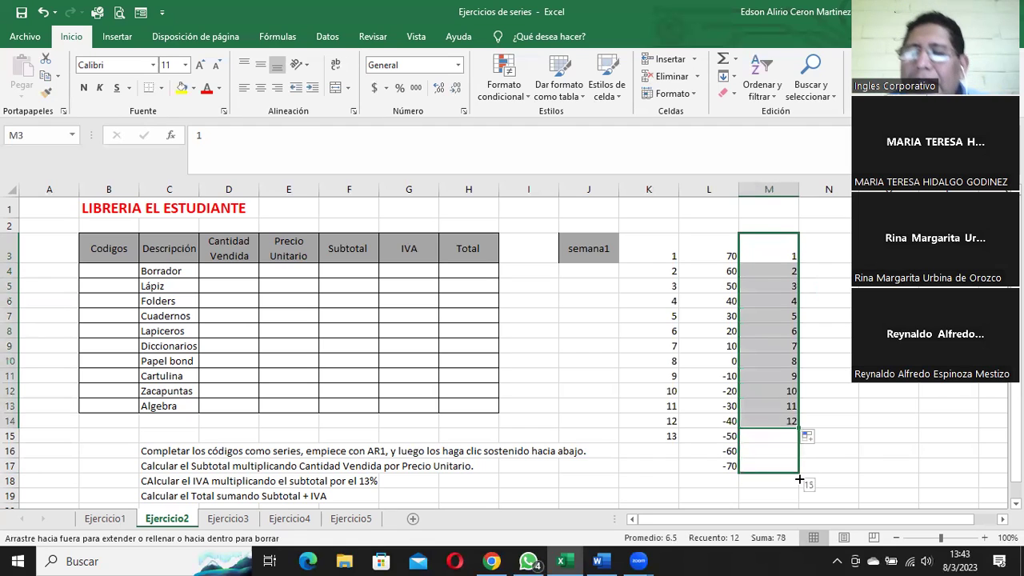
drag(803, 475, 801, 469)
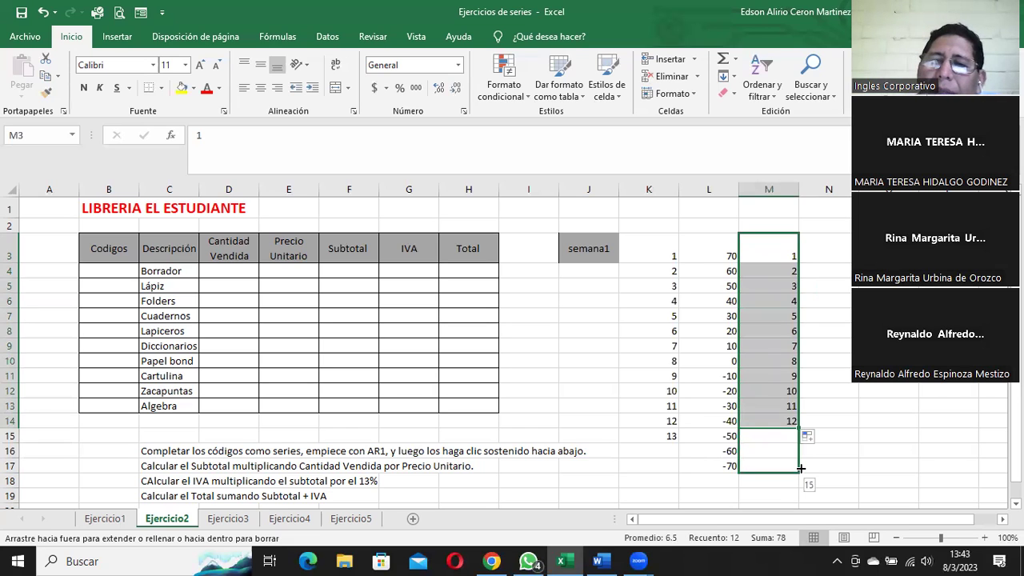
drag(801, 468, 801, 468)
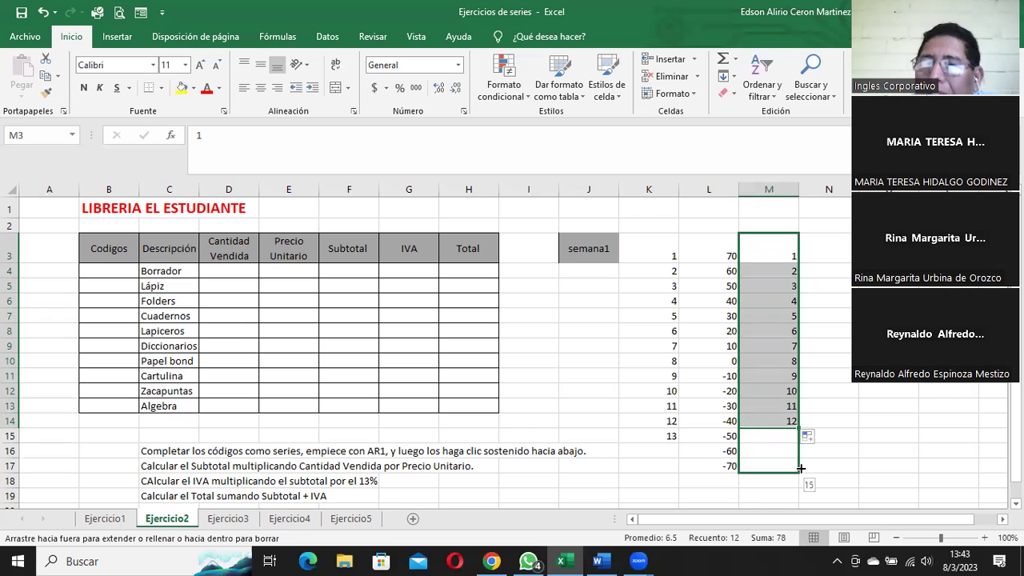
drag(800, 468, 815, 316)
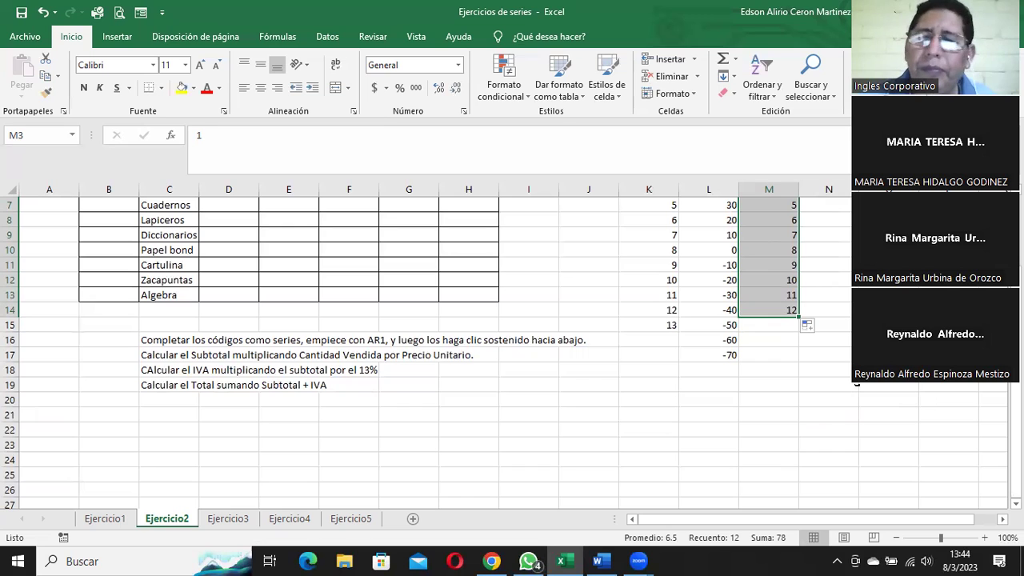
Step: Go to the Ejercicio3 sheet and examine the DIAS column and the CONTADO amounts that feed the CONTADO total
click(228, 516)
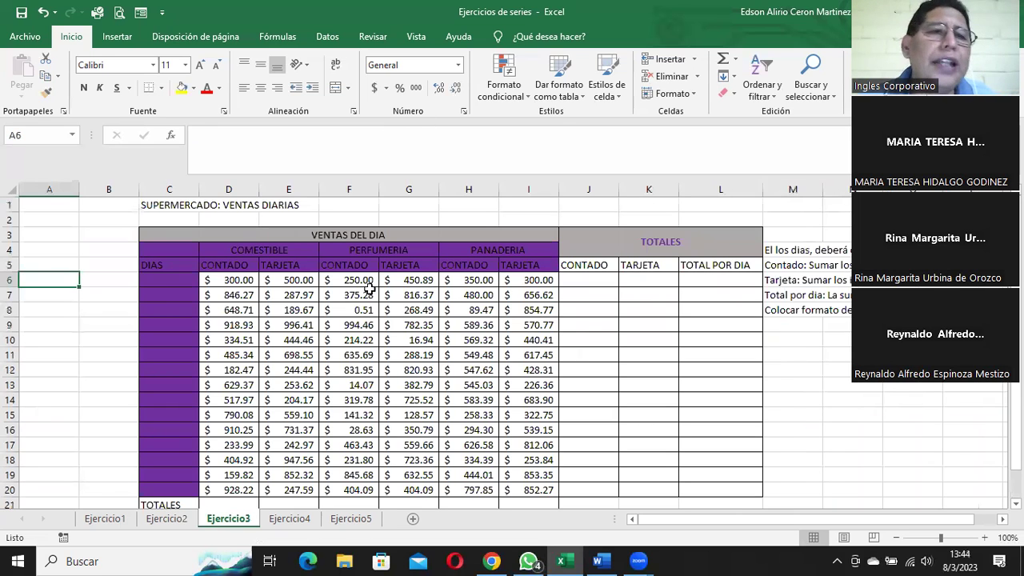
mouse_move(159, 281)
mouse_down()
mouse_move(166, 489)
mouse_move(172, 296)
mouse_up()
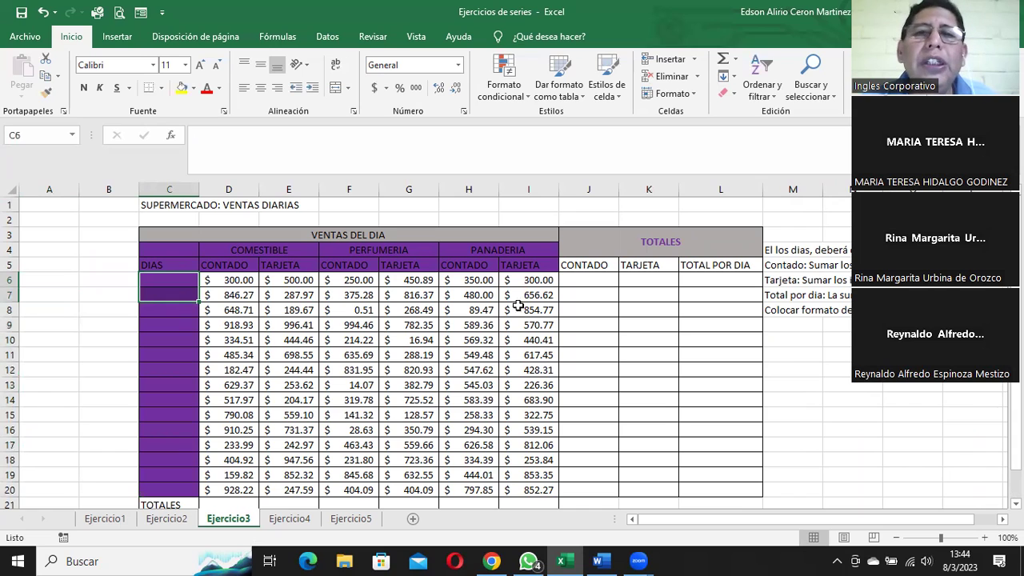
click(593, 280)
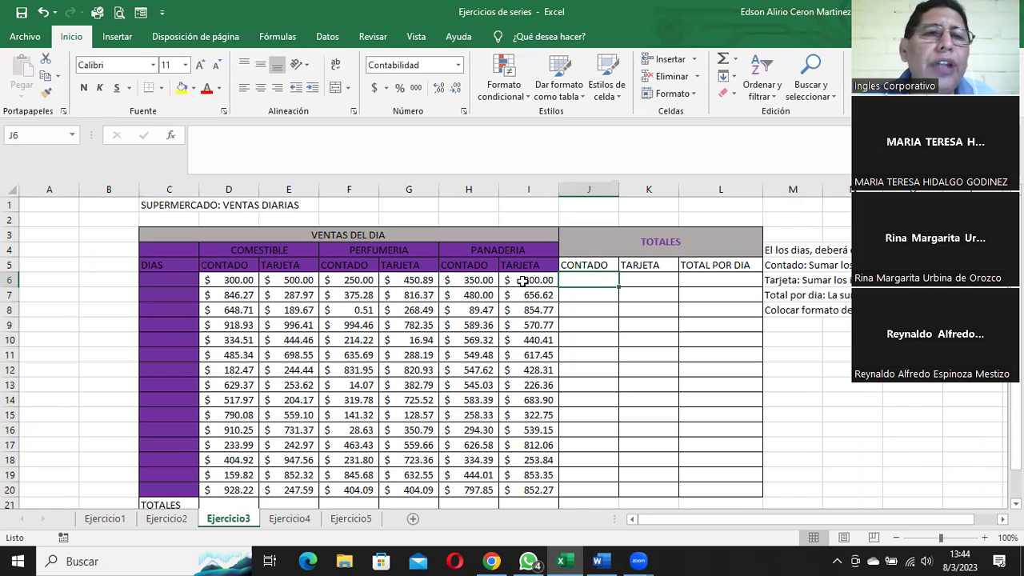
click(222, 281)
click(352, 295)
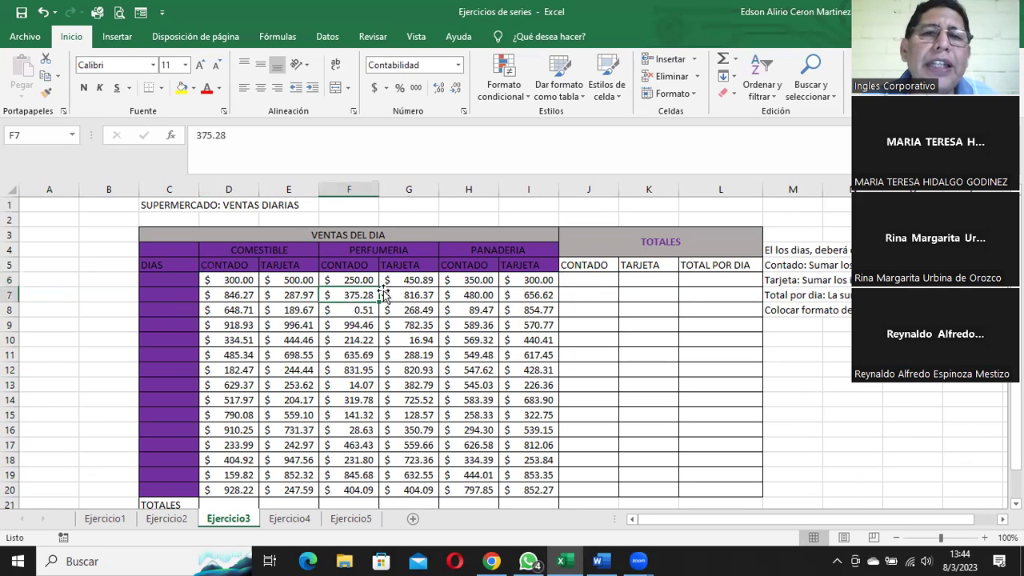
click(466, 282)
click(601, 281)
Step: Examine the TARJETA amounts in row 6 and the cells for the TARJETA total and TOTAL POR DIA
click(641, 281)
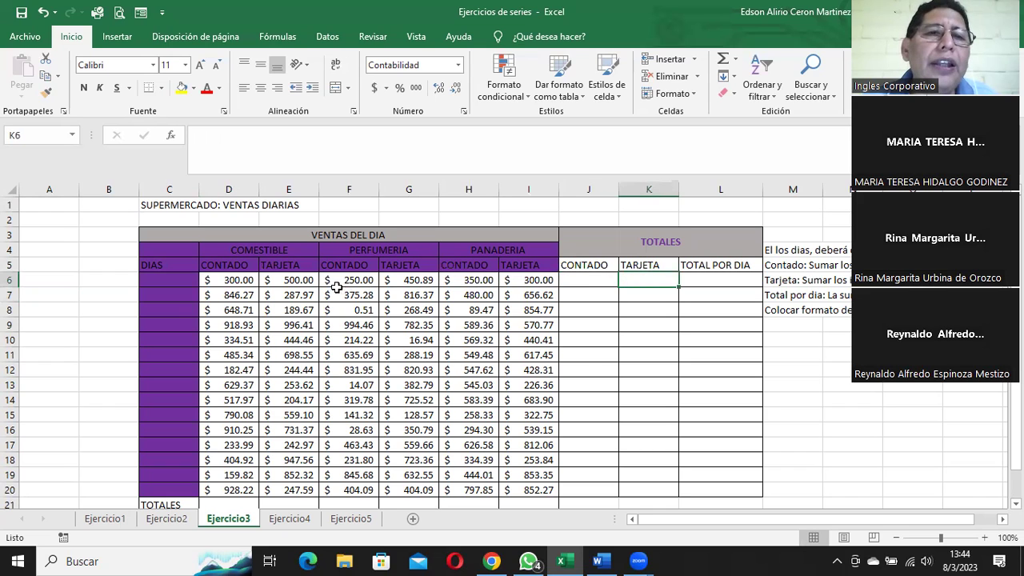
click(307, 286)
click(392, 285)
click(518, 285)
click(642, 284)
click(701, 275)
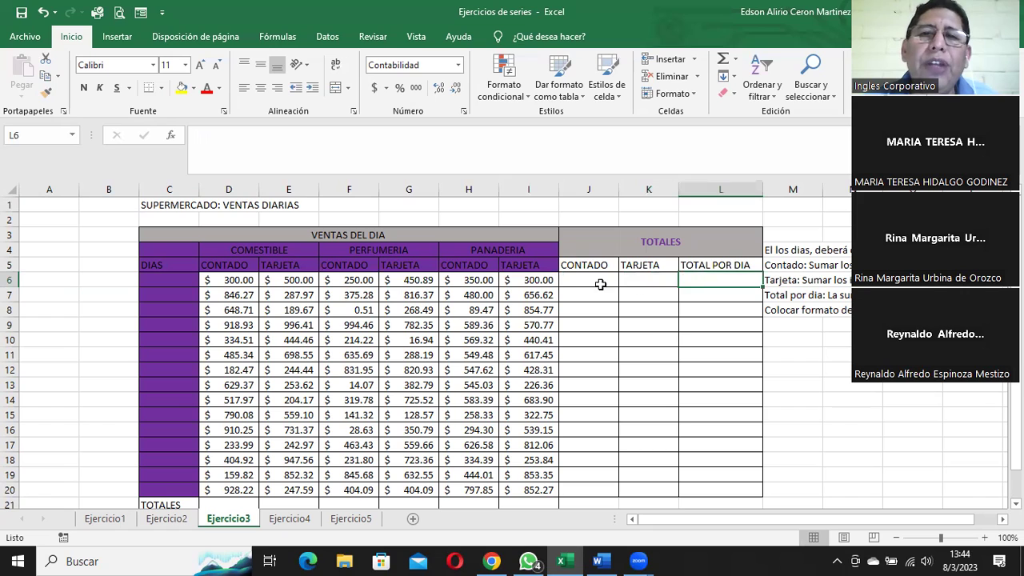
click(582, 280)
click(633, 283)
click(692, 281)
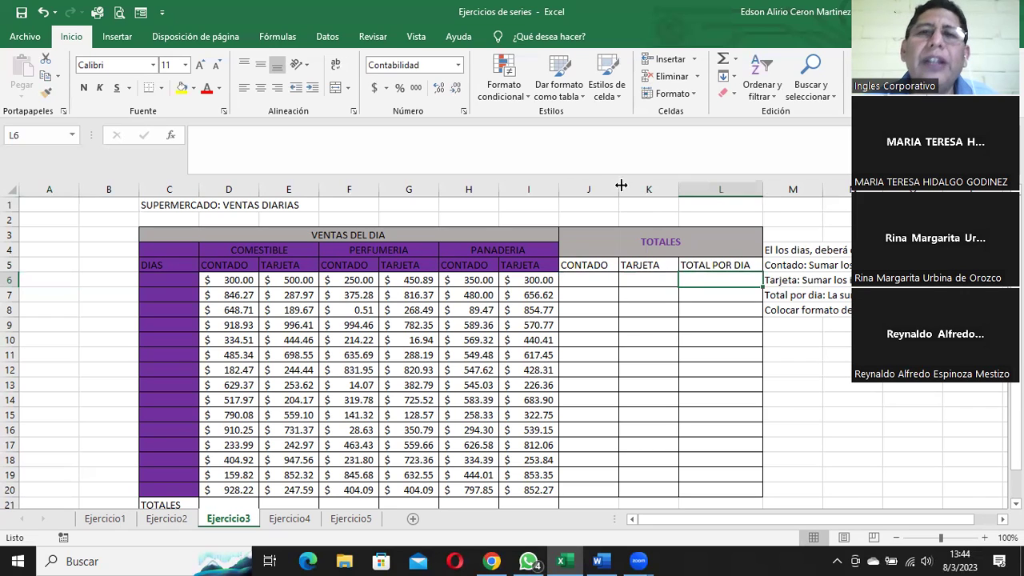
click(559, 74)
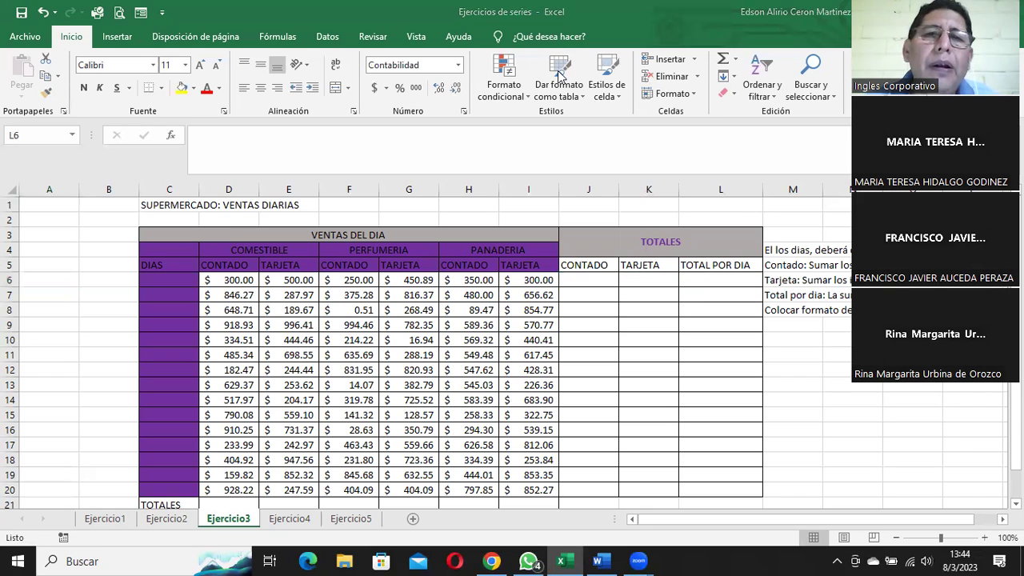
Step: Return to the Ejercicio2 sheet and read the instruction in C16 for completing the Codigos column
click(163, 520)
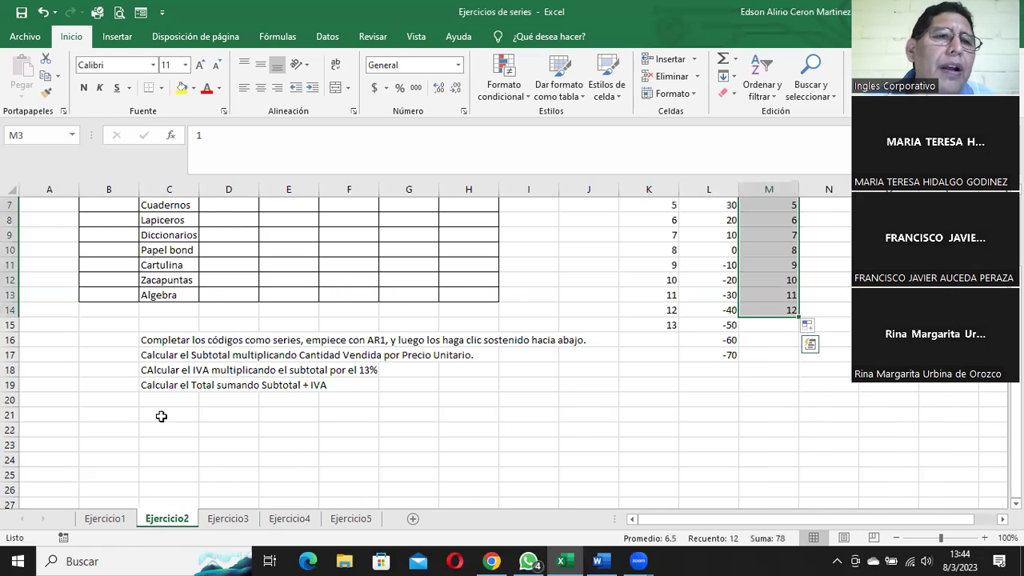
scroll(160, 416, up, 2)
click(112, 270)
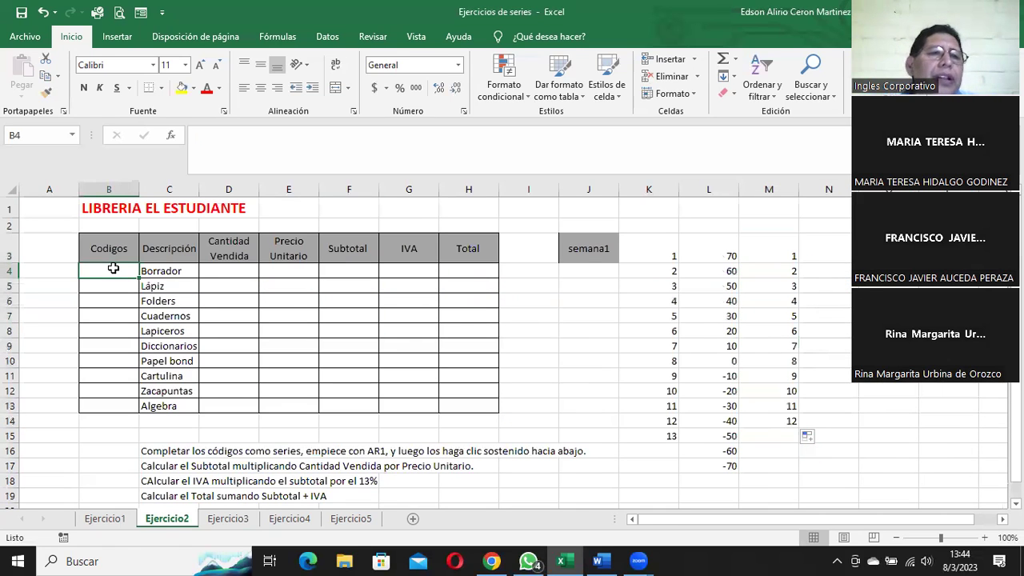
click(235, 270)
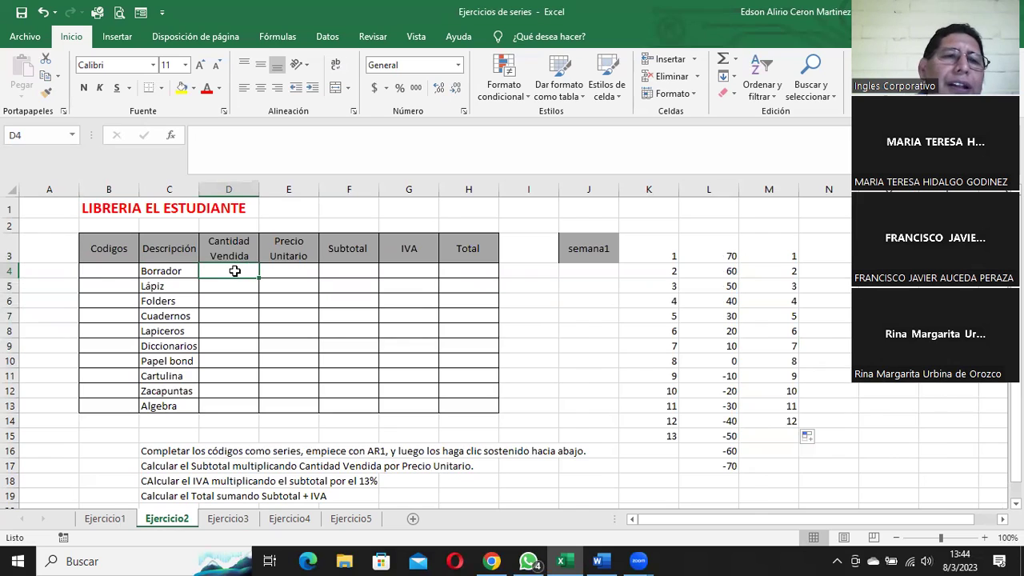
click(90, 271)
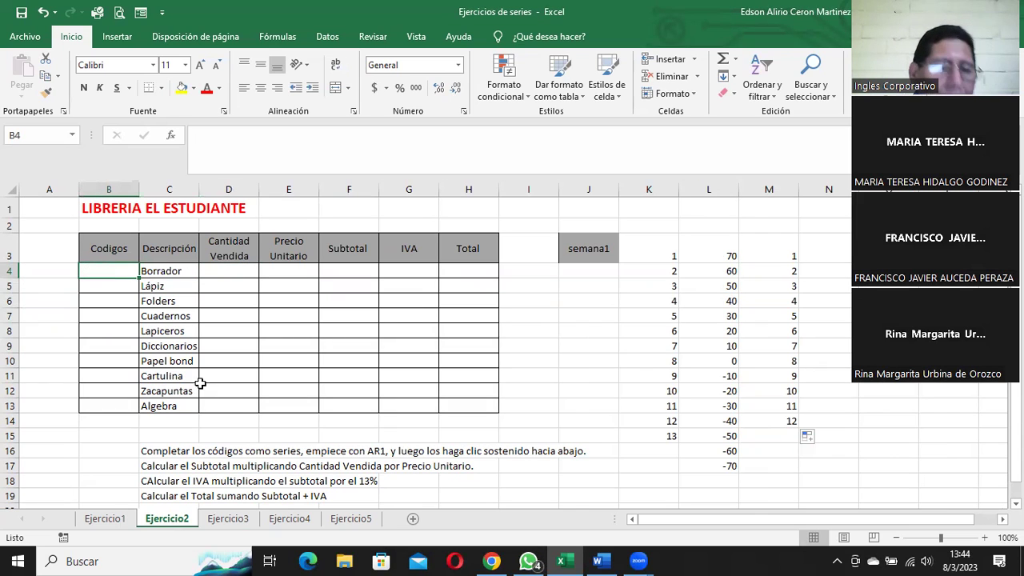
click(382, 449)
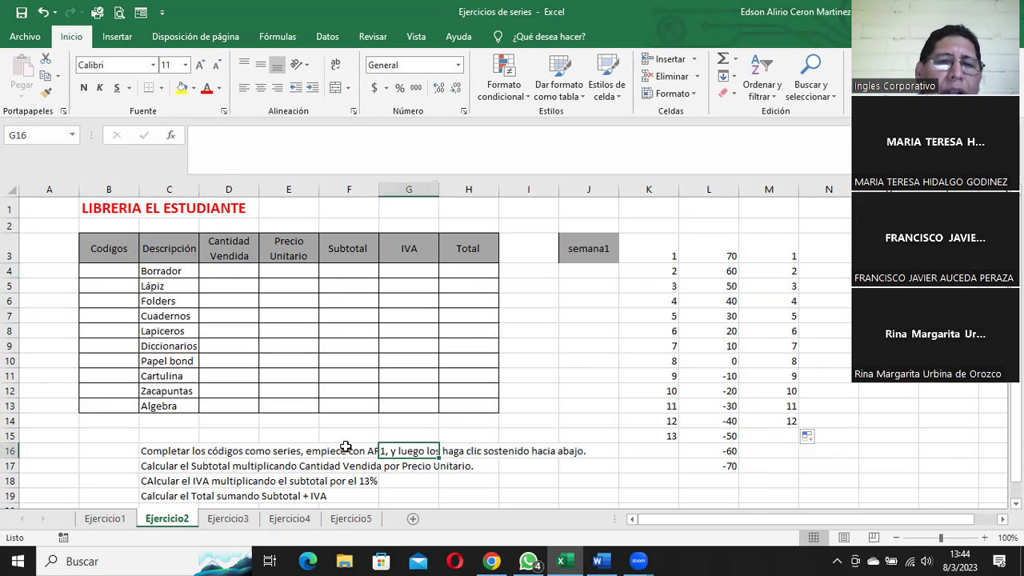
click(161, 453)
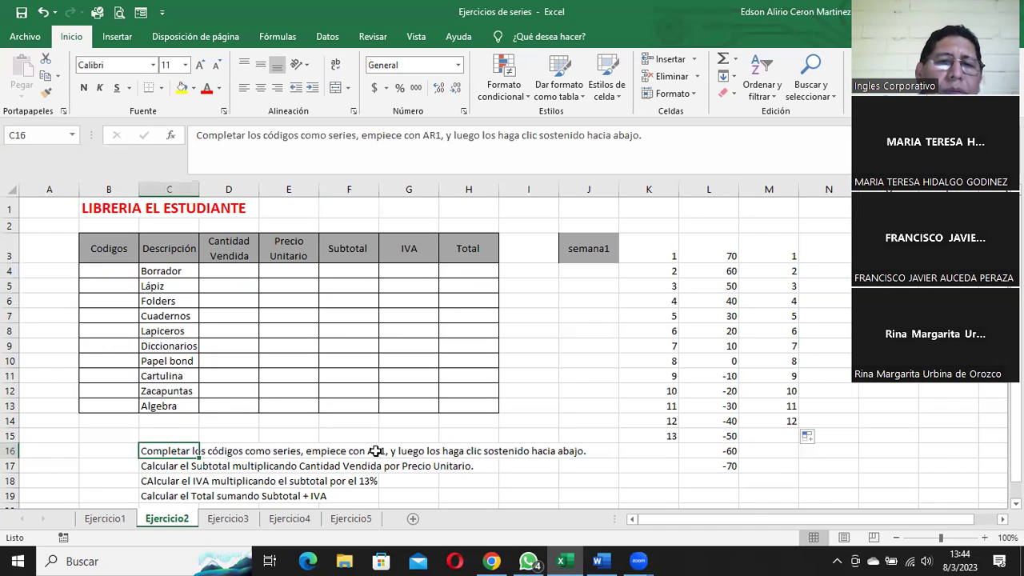
Step: Enter the first code AR1 in B4 of the Codigos column
click(109, 271)
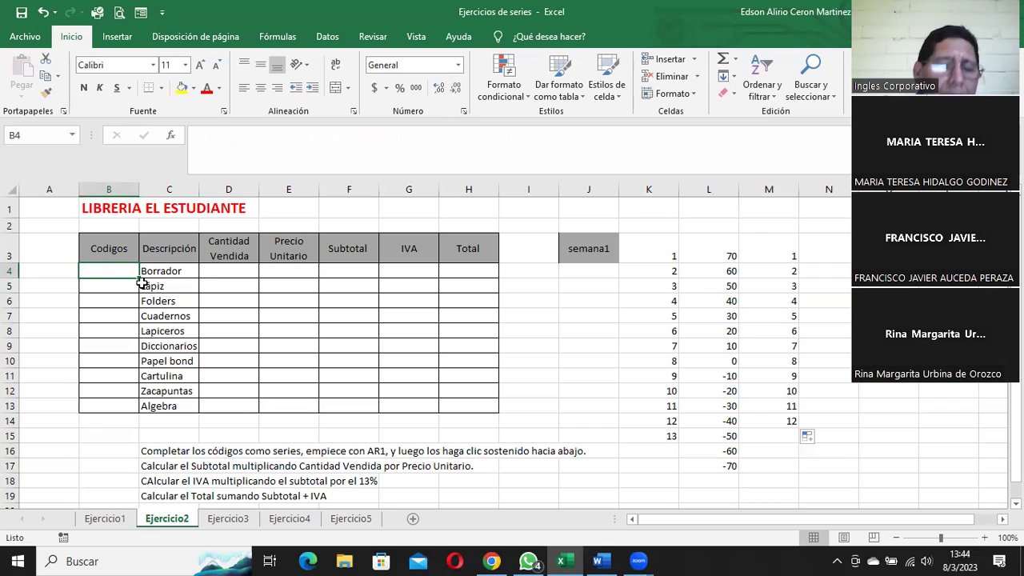
text(A)
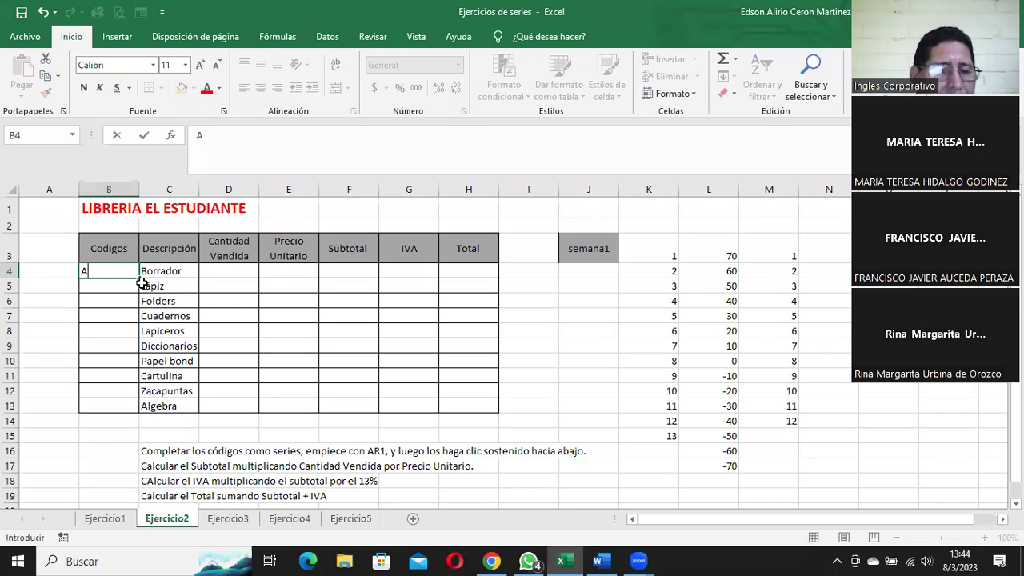
text(1)
key(BackSpace)
text(R1)
key(Return)
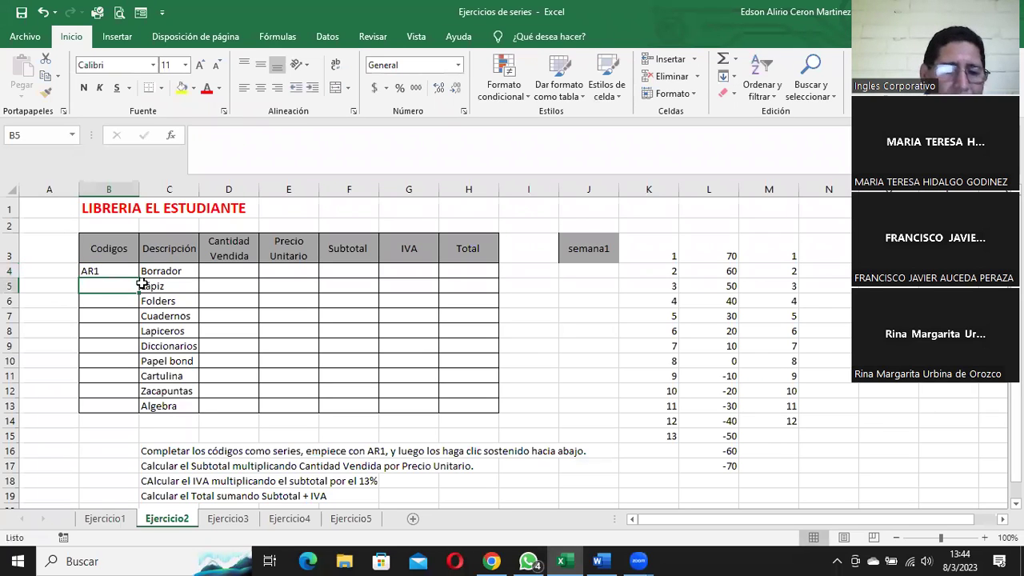
Step: Enter AR2 in B5 and fill the Codigos series from AR1 and AR2 down to AR10 in B13
text(AR2)
key(Return)
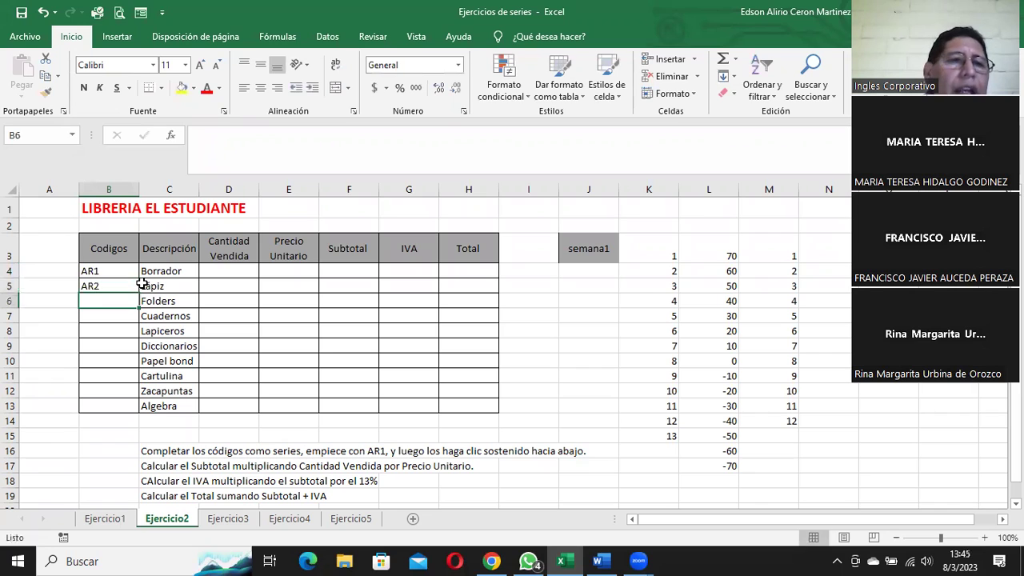
key(Up)
key(Up)
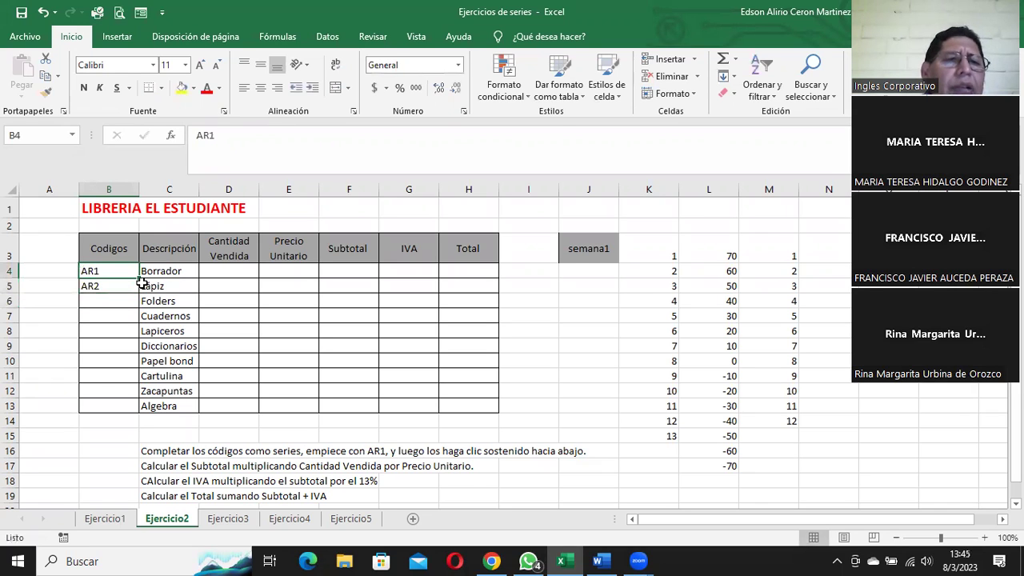
drag(105, 276, 131, 416)
Step: Enter a Cantidad Vendida of 10 and a Precio Unitario of 0.1 for Borrador in row 4
click(236, 272)
text(10)
key(Tab)
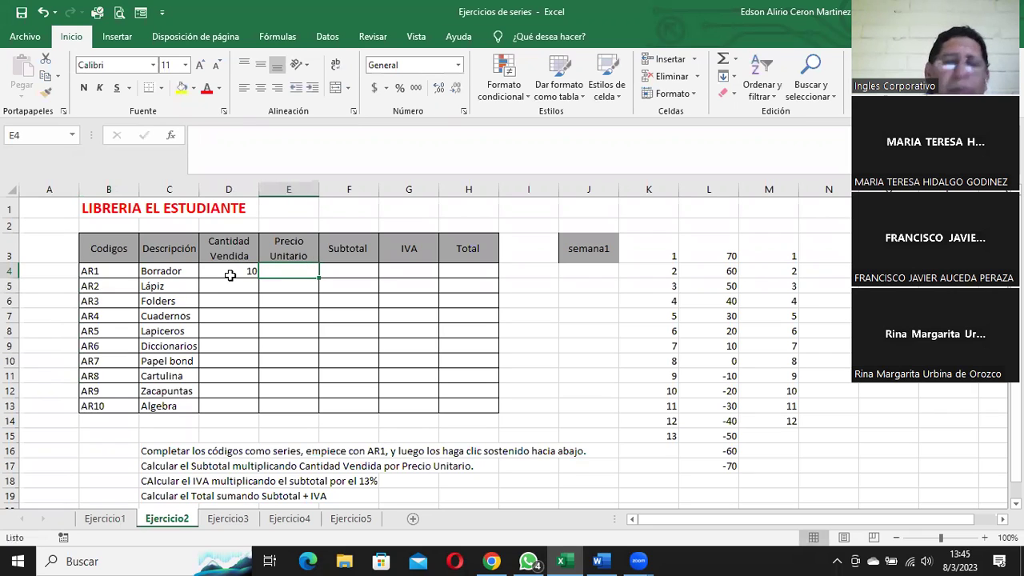
text(0.1)
key(Tab)
Step: Calculate the Borrador Subtotal in F4 with the formula =(D4*E4)
text(=()
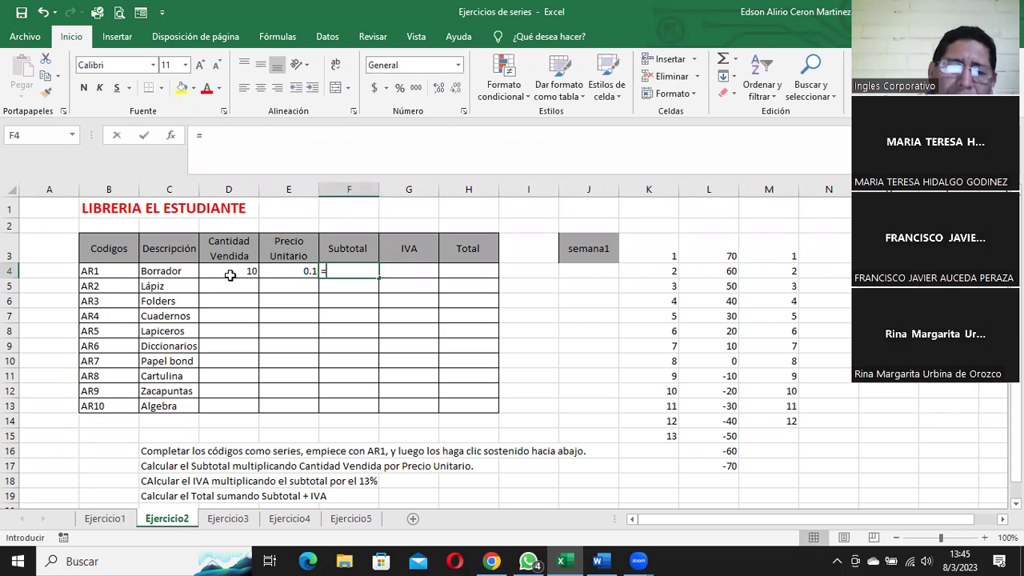
click(234, 273)
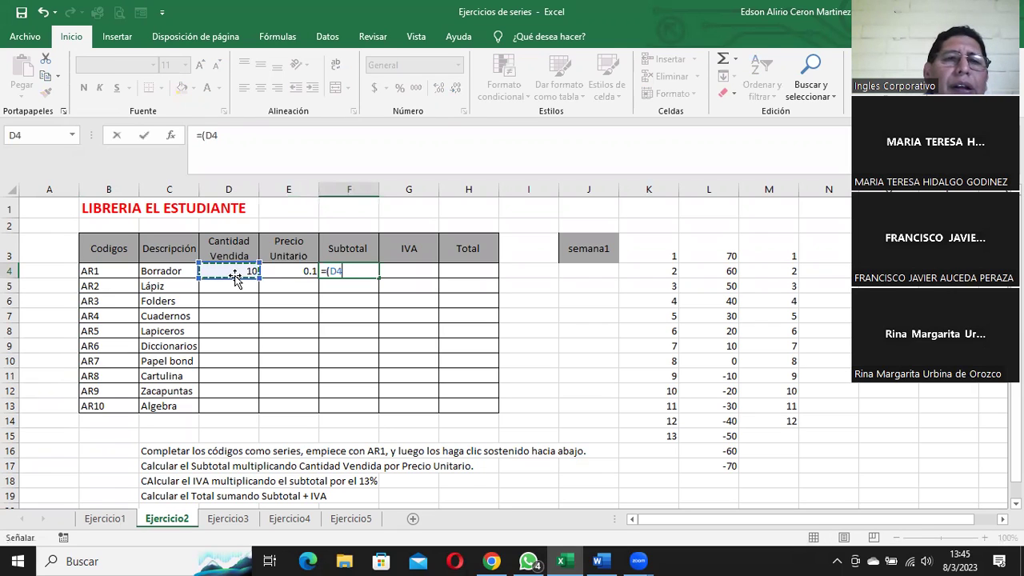
text(*)
click(281, 272)
text())
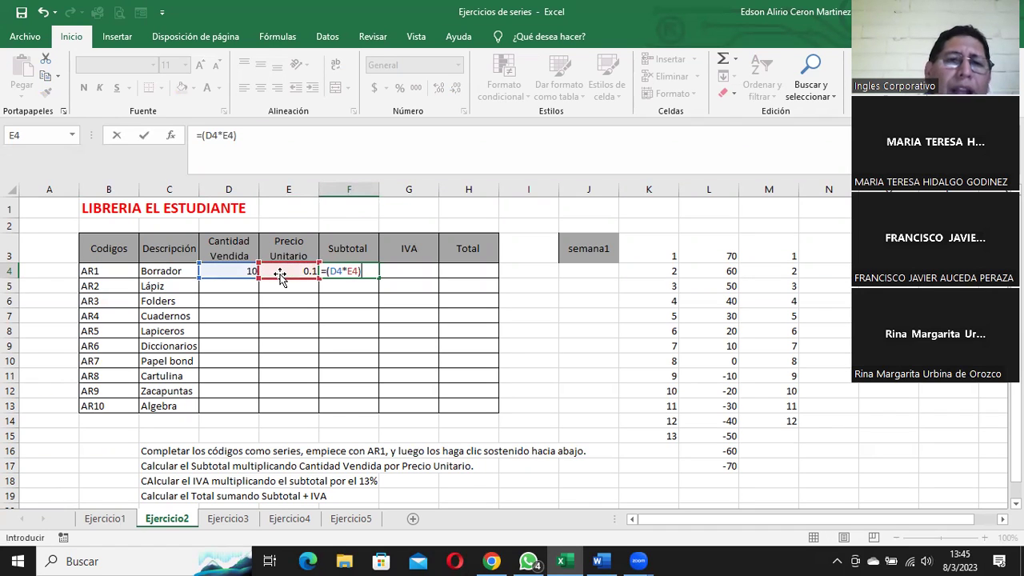
key(Return)
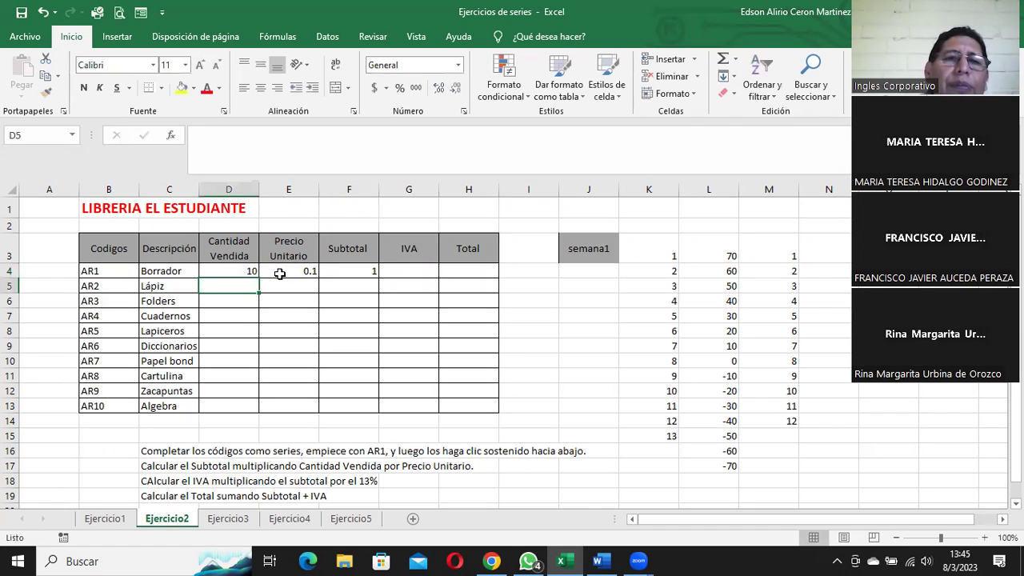
Step: Calculate the Borrador IVA in G4 with the formula =(F4*13%)
click(405, 270)
text(08)
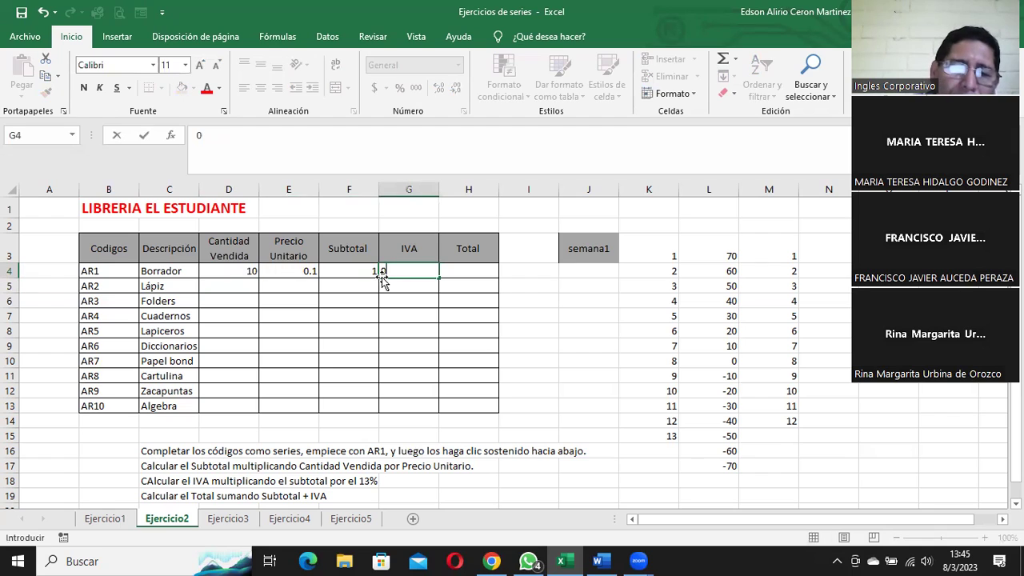
key(BackSpace)
key(BackSpace)
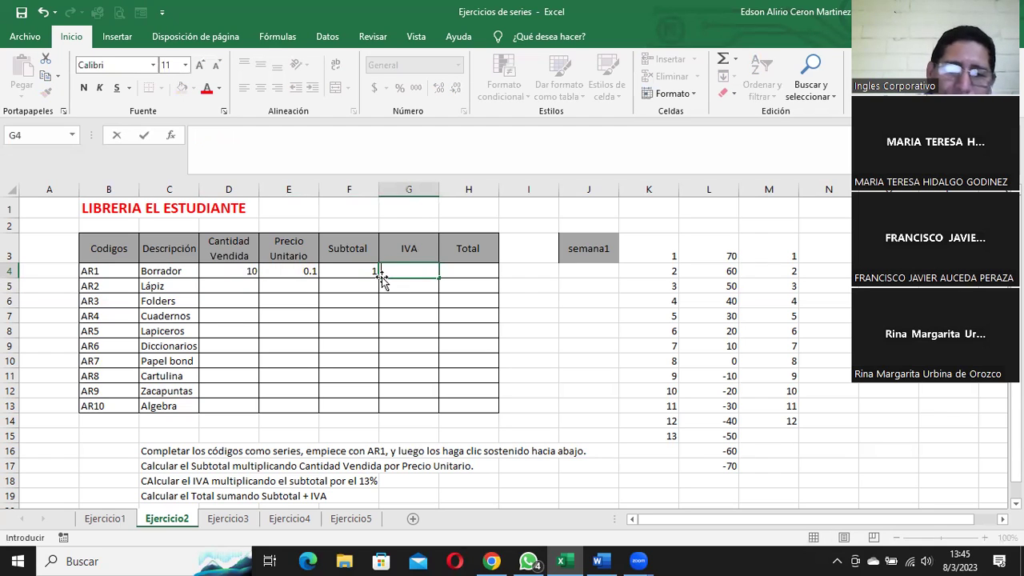
text(=()
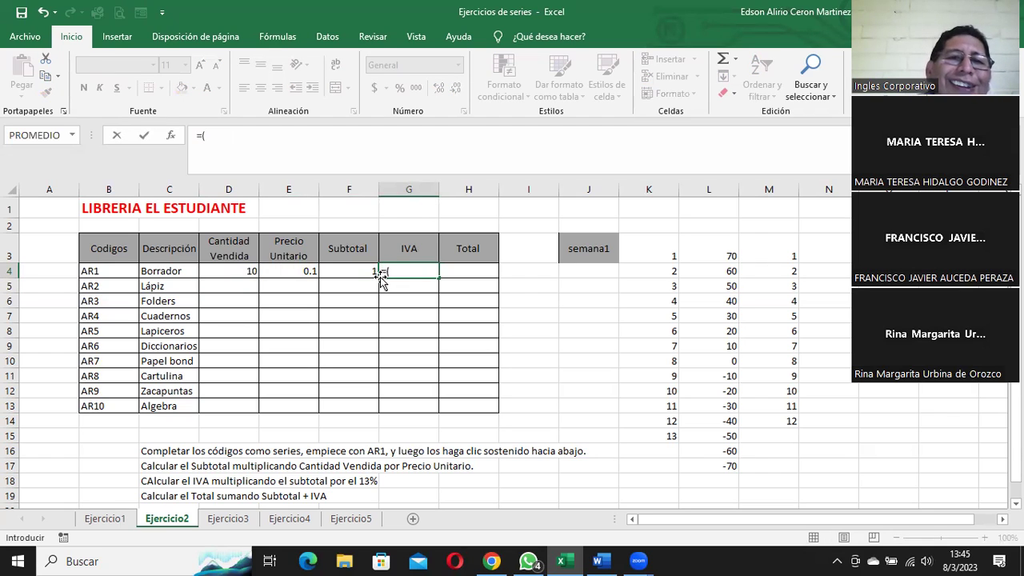
click(347, 273)
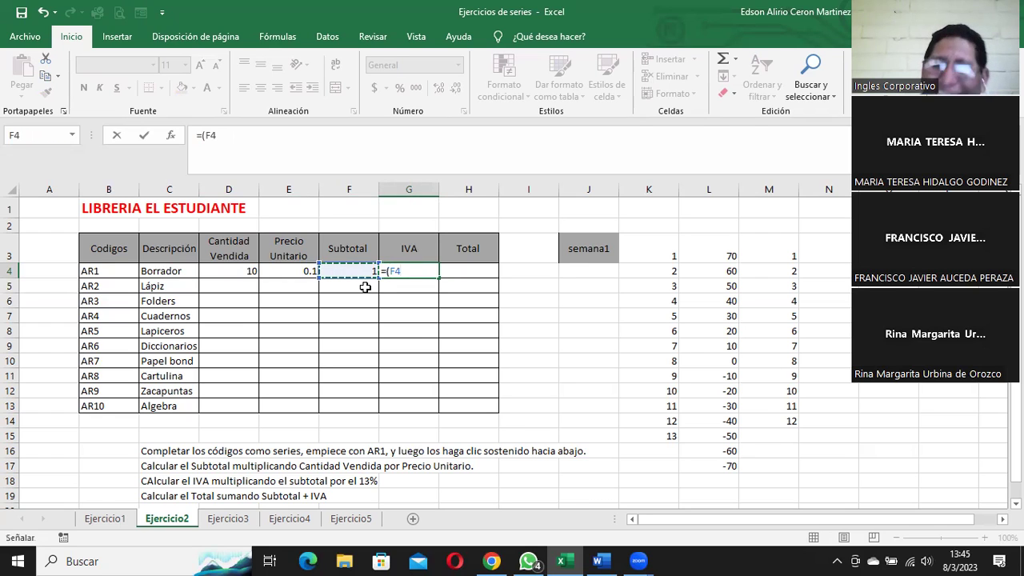
text(*)
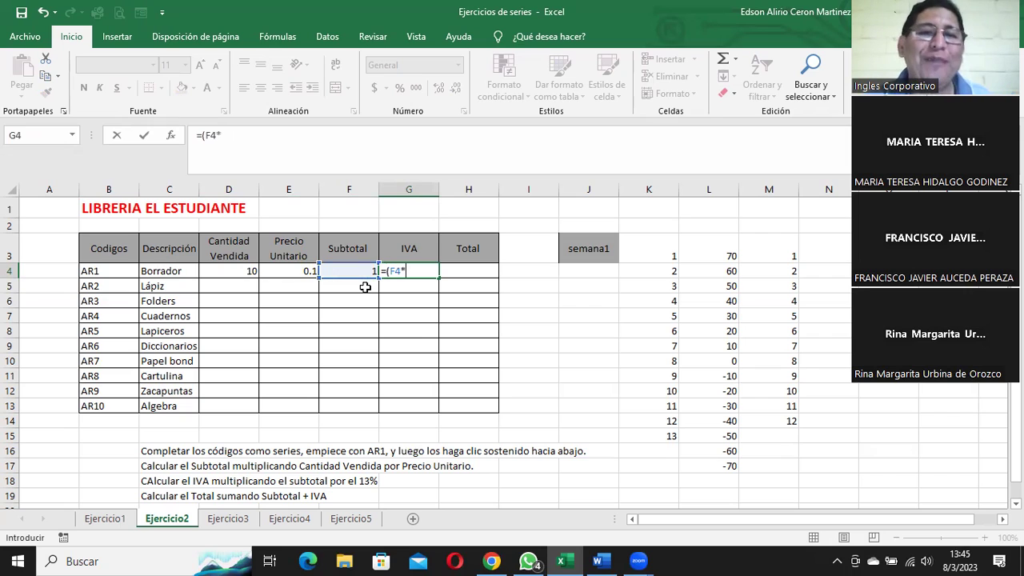
text(13)
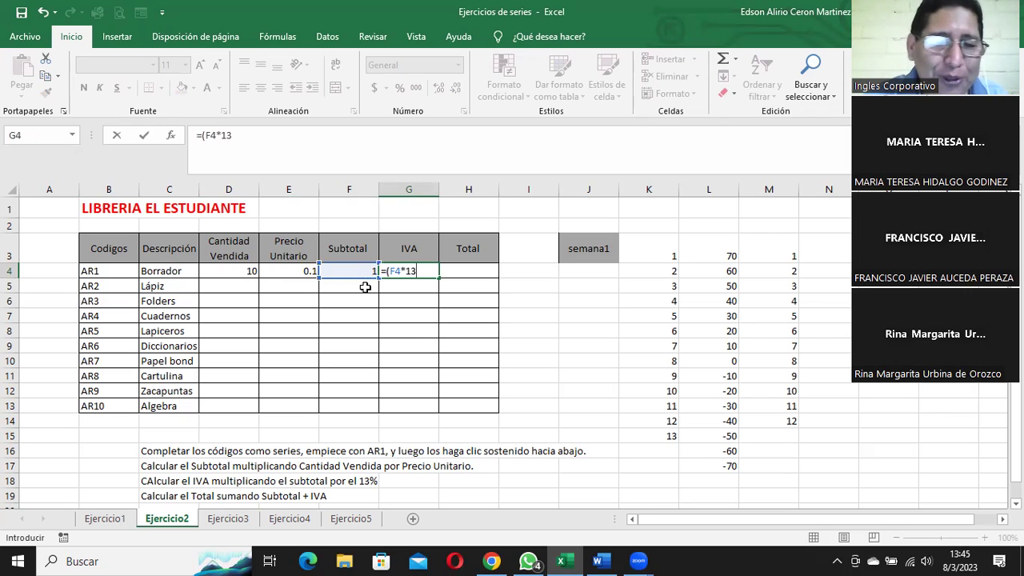
text(%))
key(Return)
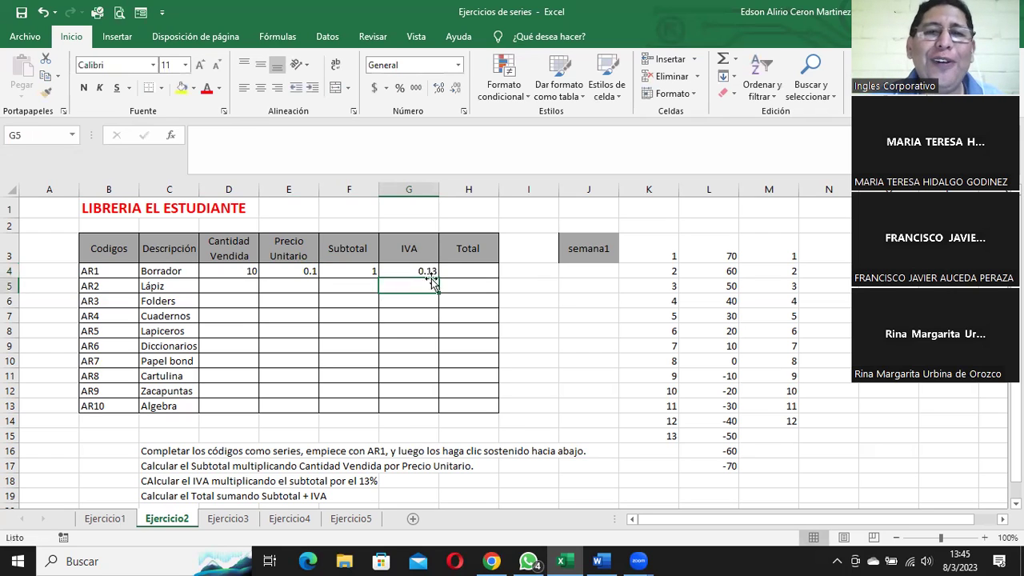
Step: Calculate the Borrador Total in H4 with the formula =(F4-G4)
click(456, 271)
text(=()
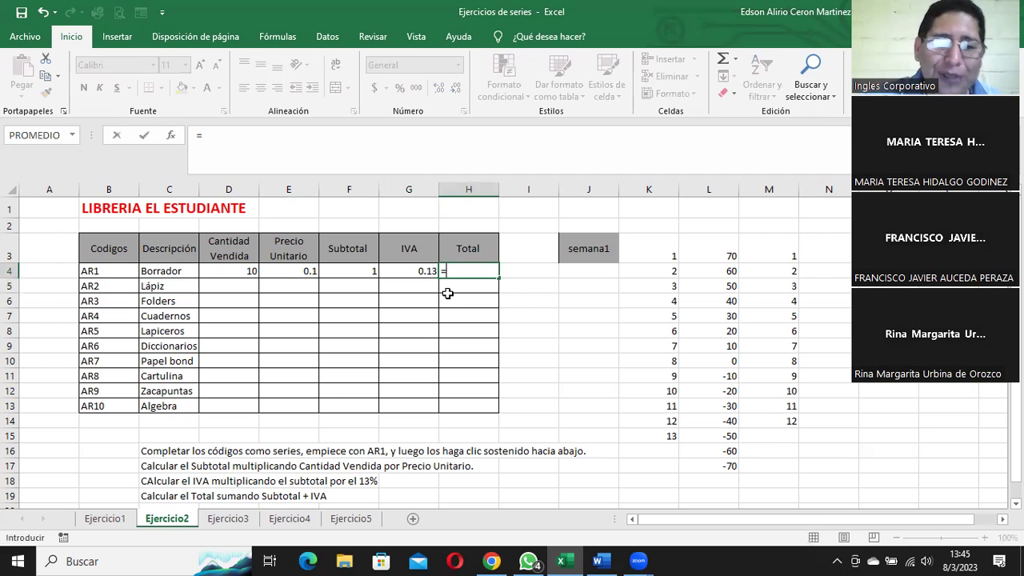
click(373, 272)
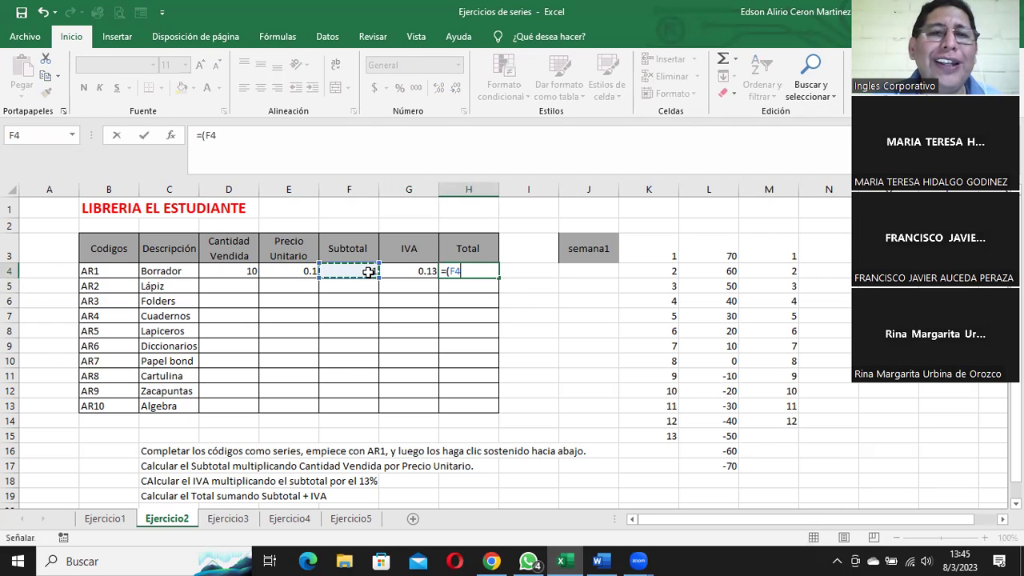
text(-)
click(414, 274)
text())
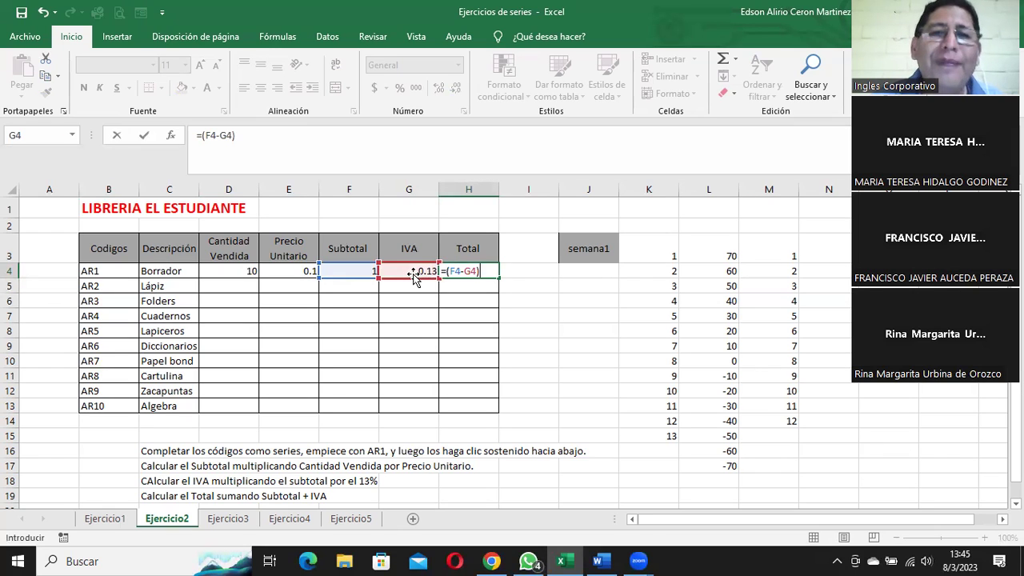
key(Return)
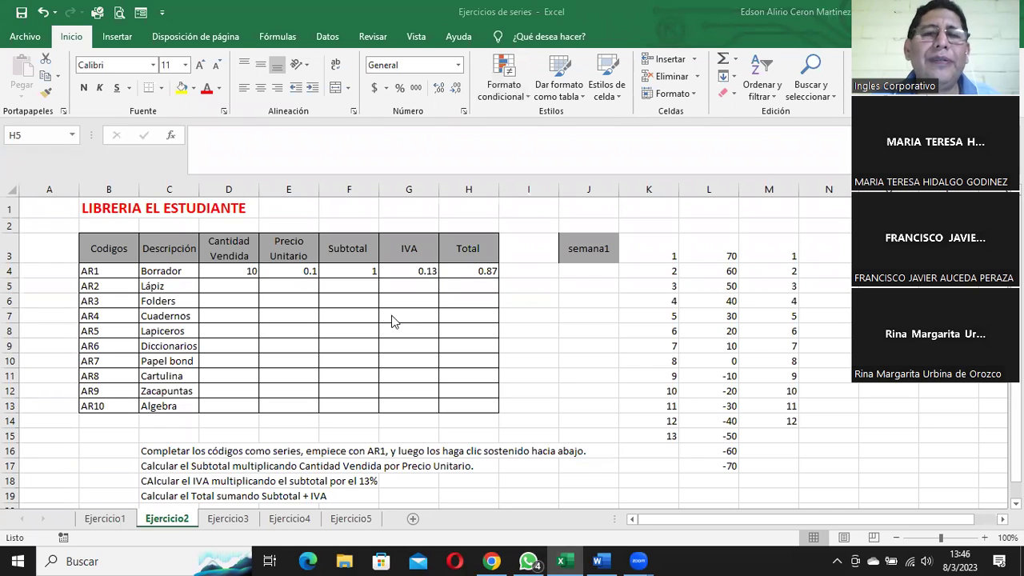
Step: Fill the Total formula from H4 and the IVA formula from G4 down to row 13
click(238, 272)
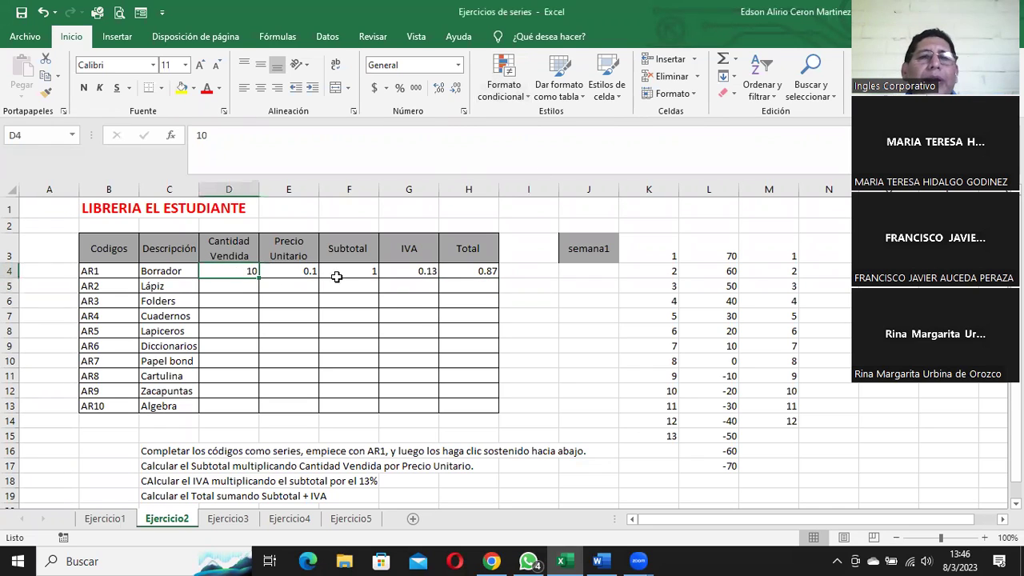
click(472, 271)
drag(498, 277, 504, 408)
click(406, 273)
drag(437, 280, 443, 401)
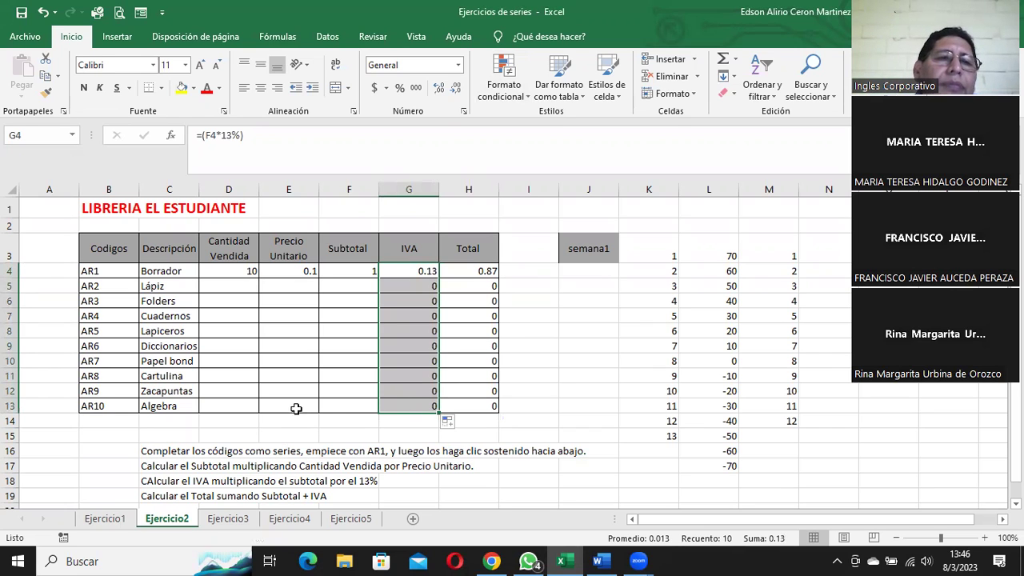
Step: Go to the Ejercicio3 sheet and enter Lunes in C6 as the first day of the DIAS column
click(228, 518)
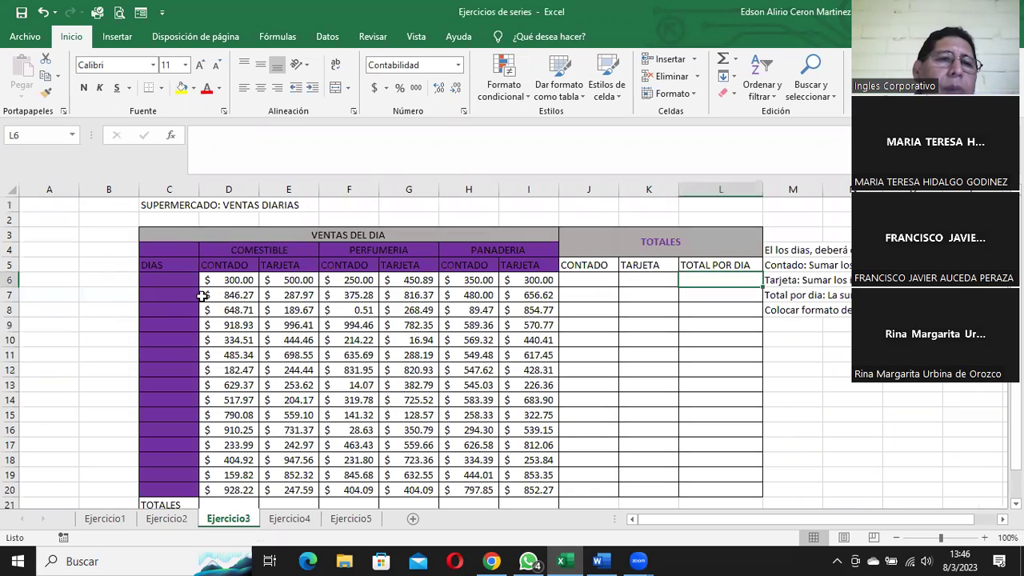
click(165, 282)
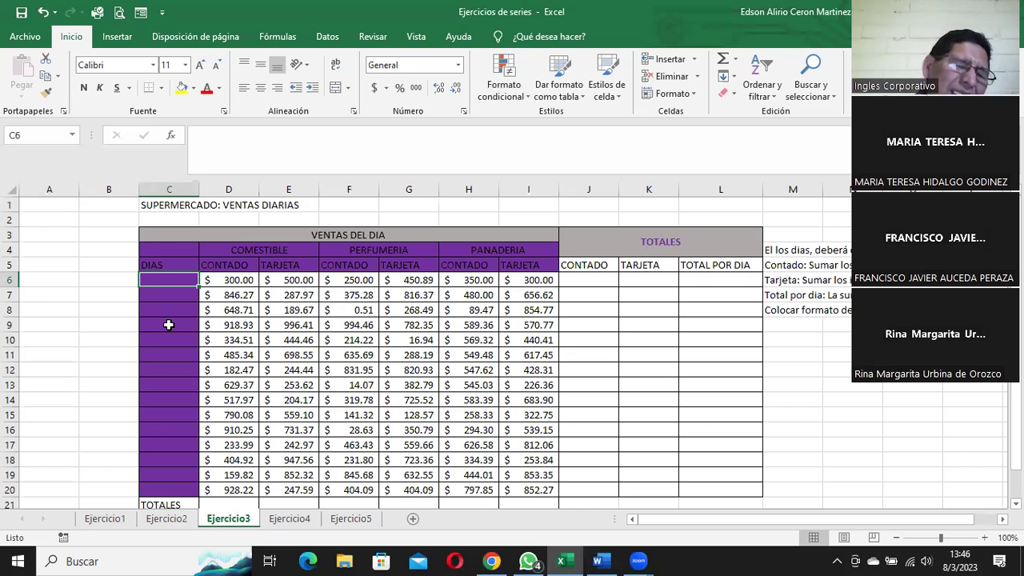
scroll(179, 393, down, 1)
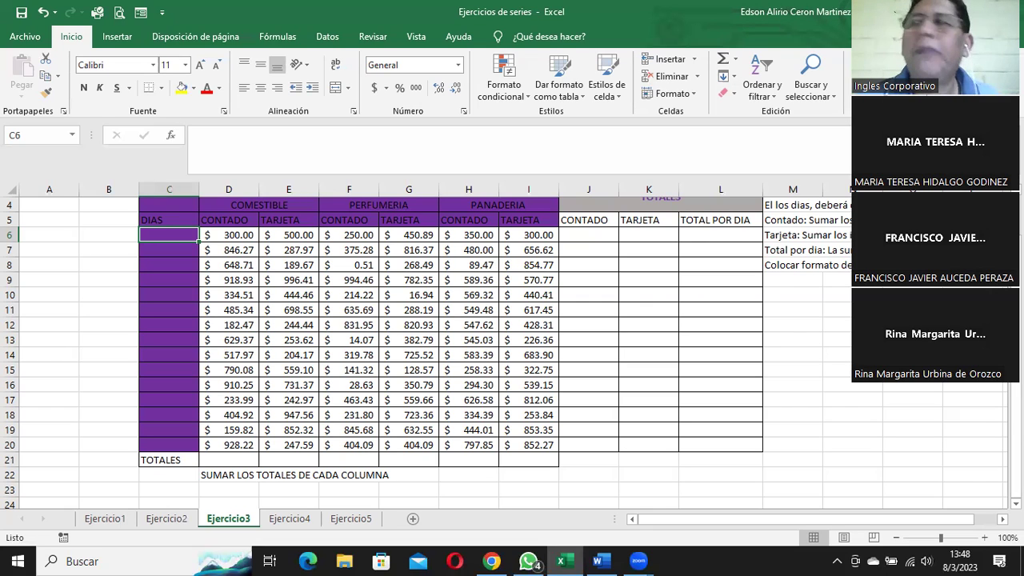
key(alt+Tab)
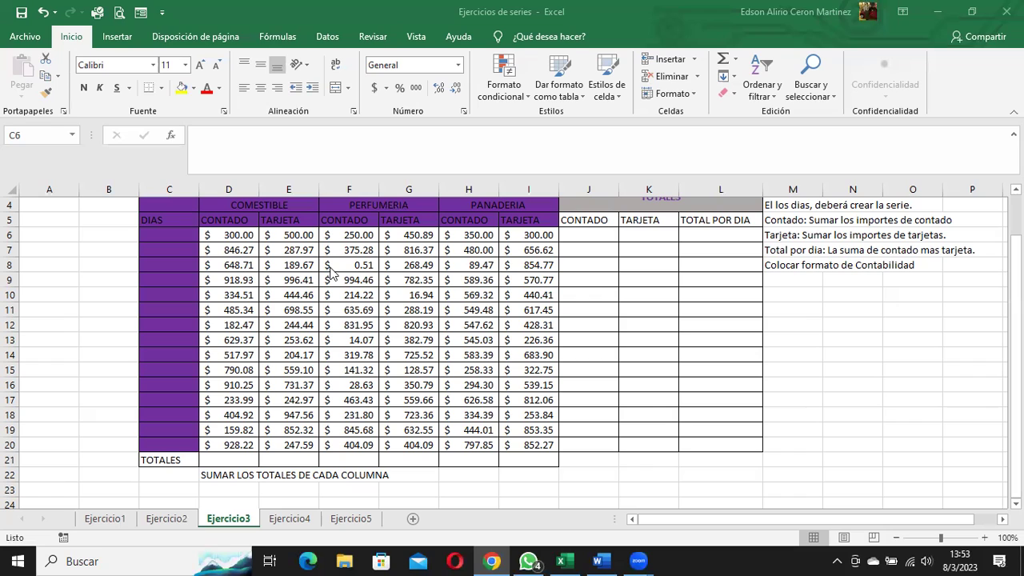
click(170, 233)
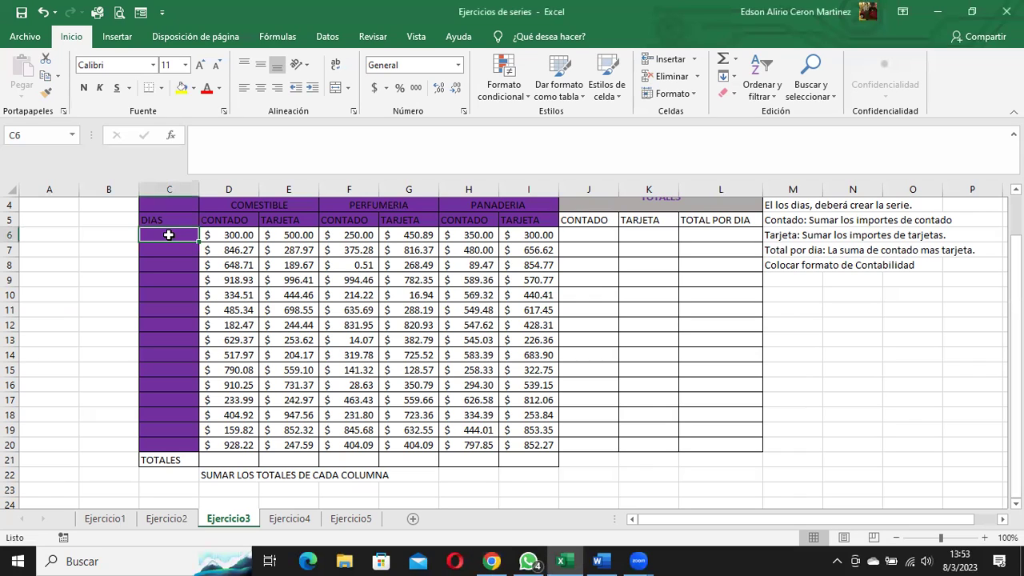
text(LUnes)
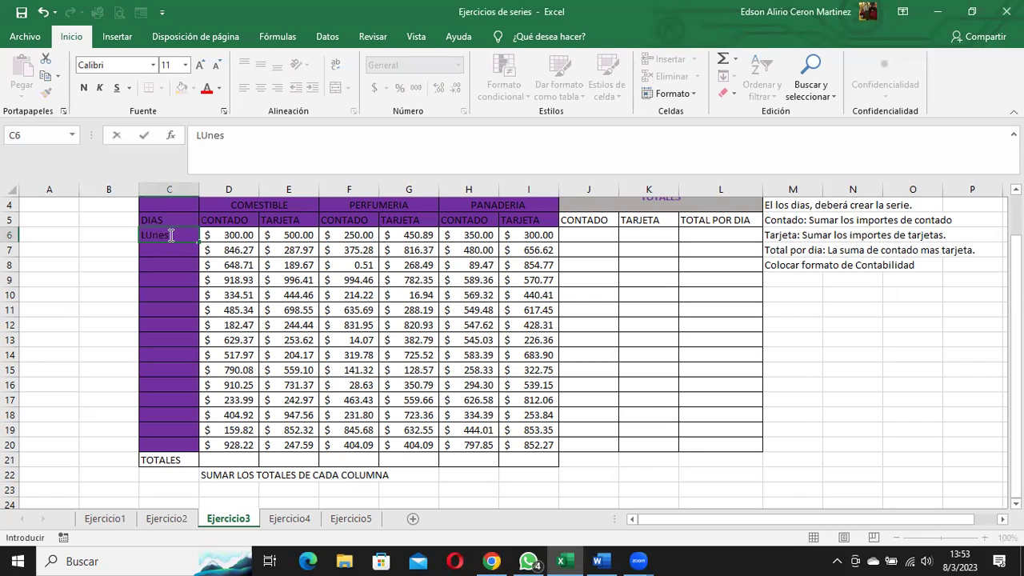
key(Return)
Step: Autofill the weekday series from Lunes in C6 down to C20
click(170, 234)
drag(200, 238, 186, 447)
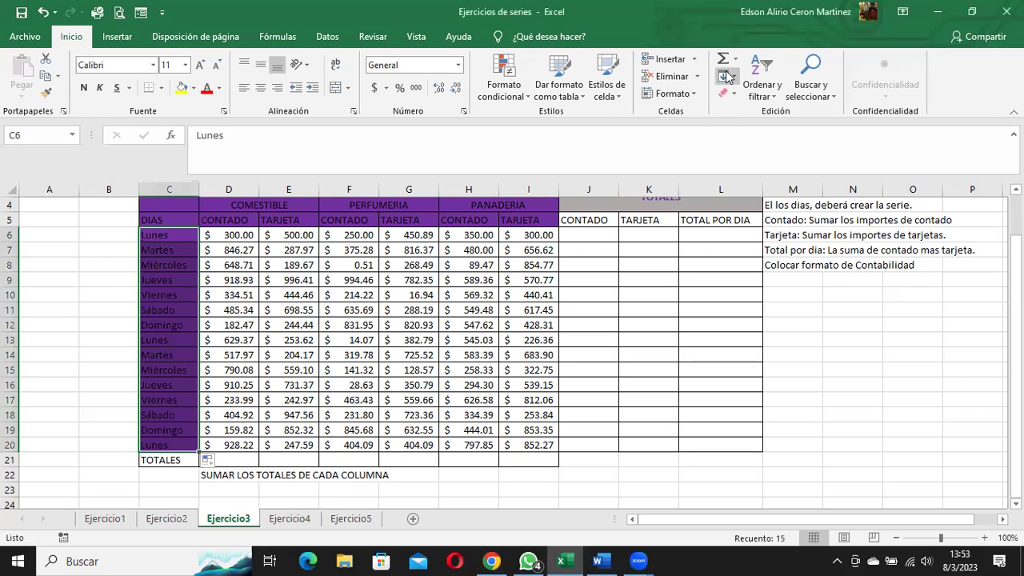
Step: Fill C6:C20 with weekdays through the Series dialog, using columns and the Autorrellenar type
click(174, 234)
drag(175, 234, 178, 446)
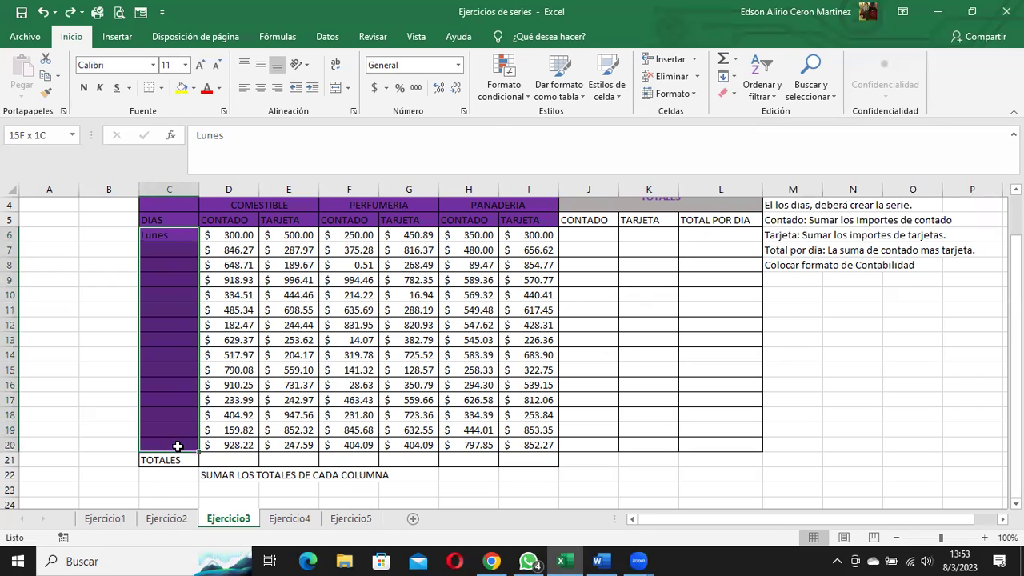
click(735, 77)
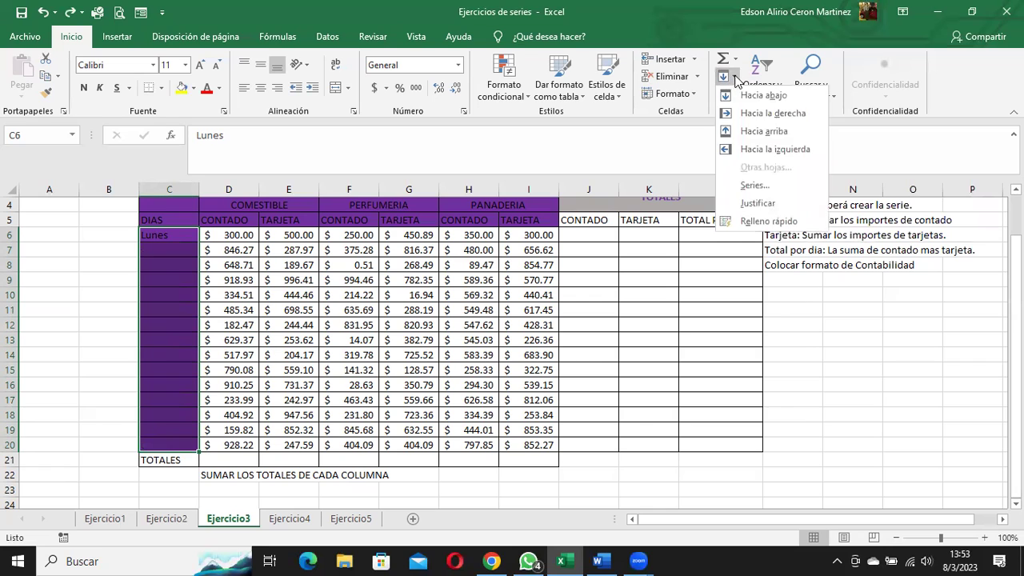
click(757, 186)
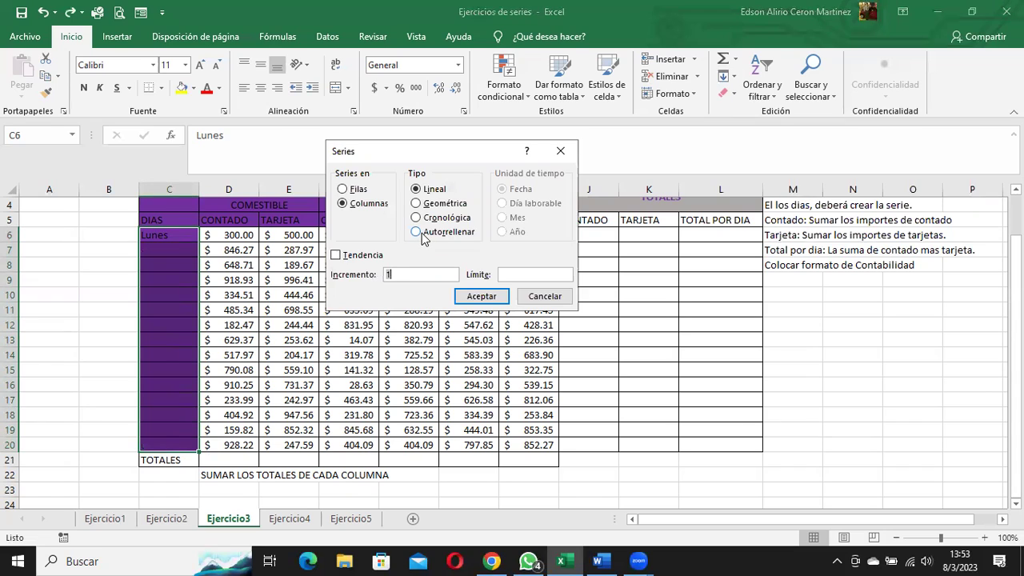
click(422, 234)
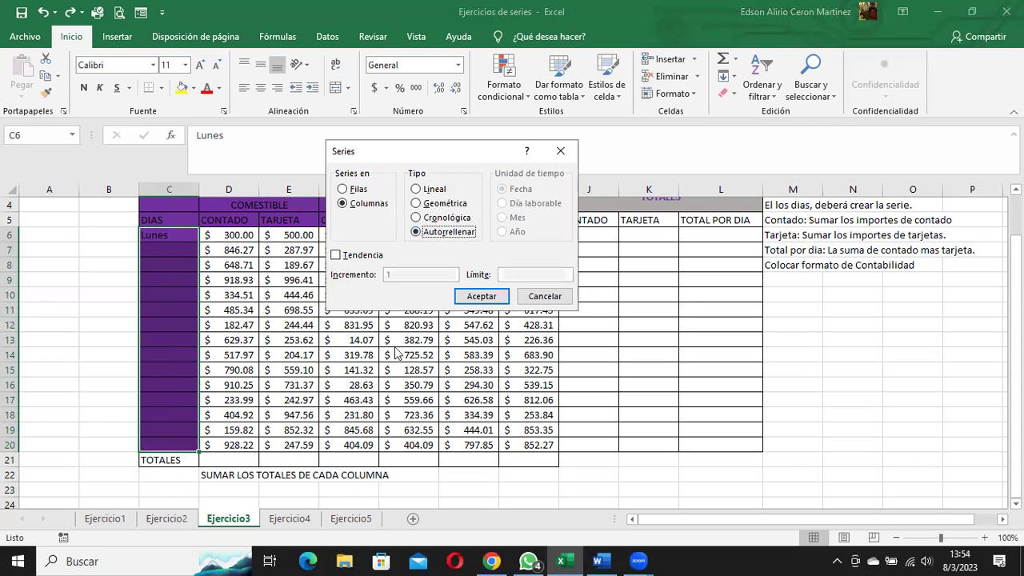
click(480, 296)
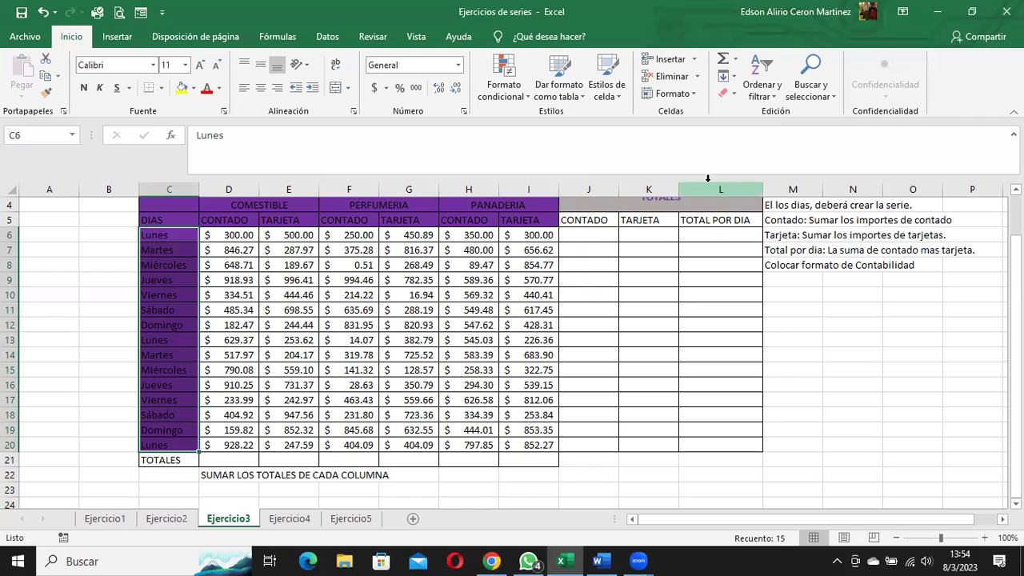
Step: Go to the Ejercicio4 sheet and read the instructions below the table for the Período, Saldos, total and commission
click(592, 239)
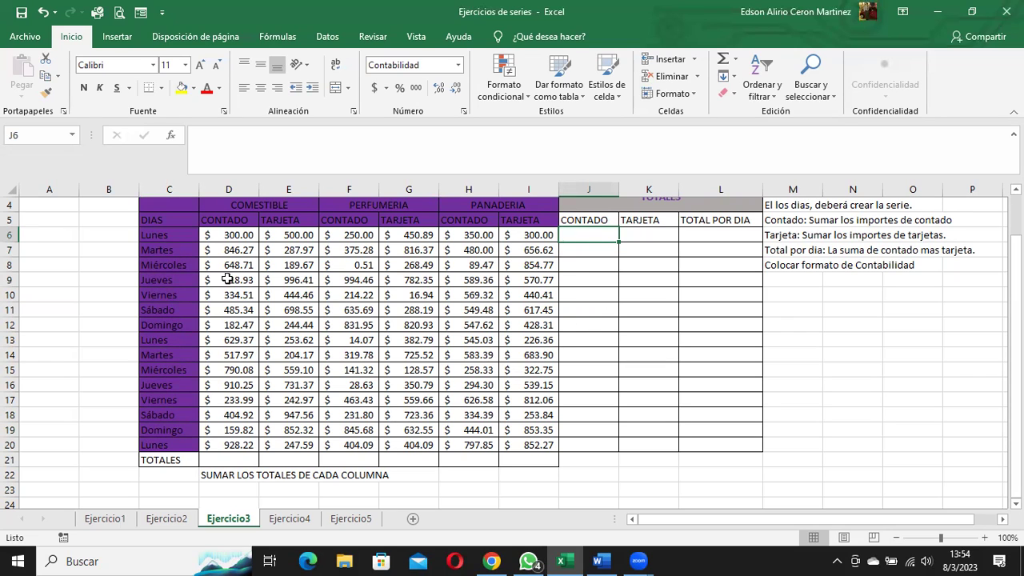
click(289, 518)
click(664, 515)
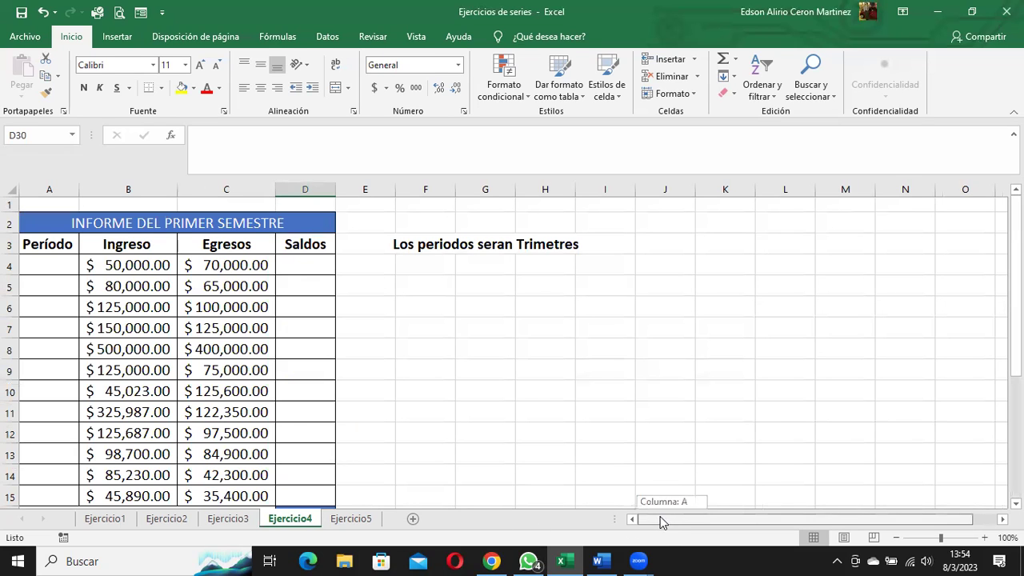
click(43, 263)
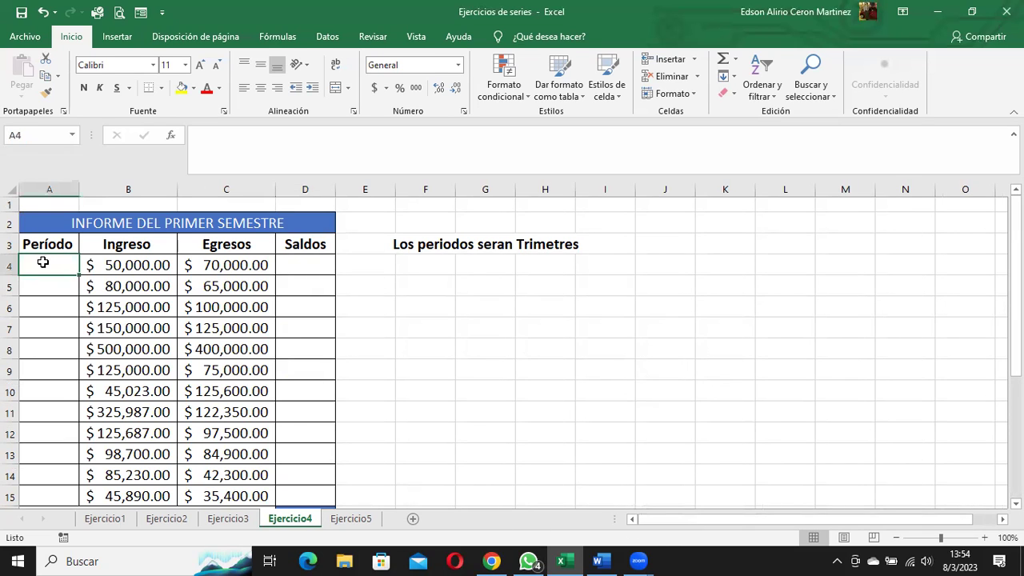
click(48, 304)
click(49, 345)
scroll(288, 425, down, 3)
scroll(288, 421, up, 1)
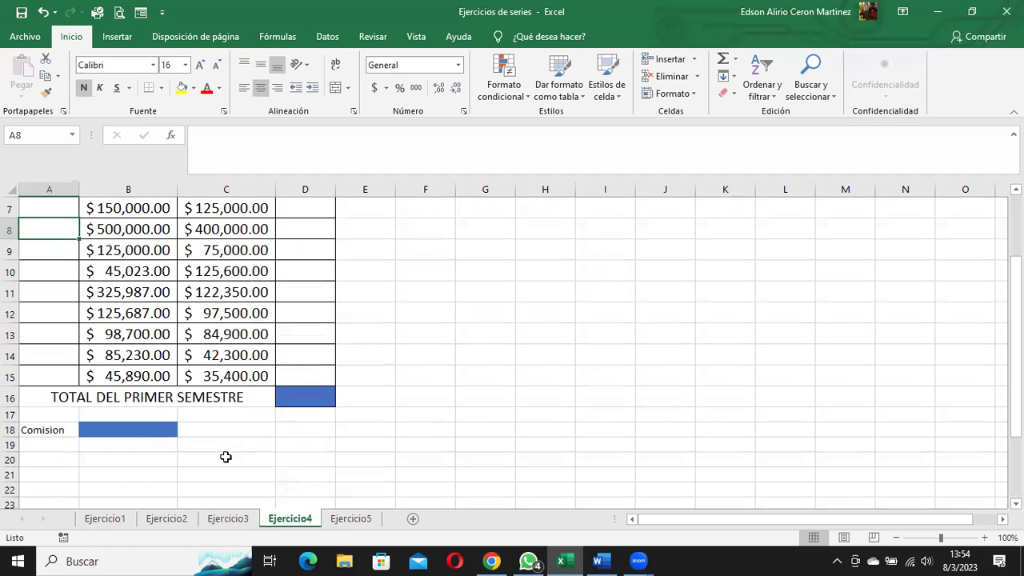
scroll(253, 462, down, 2)
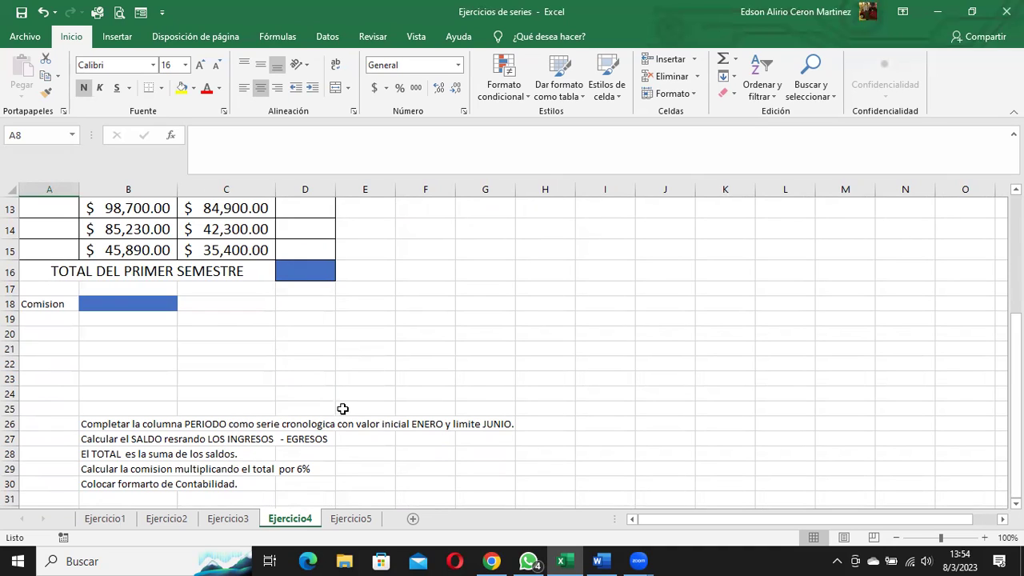
click(453, 423)
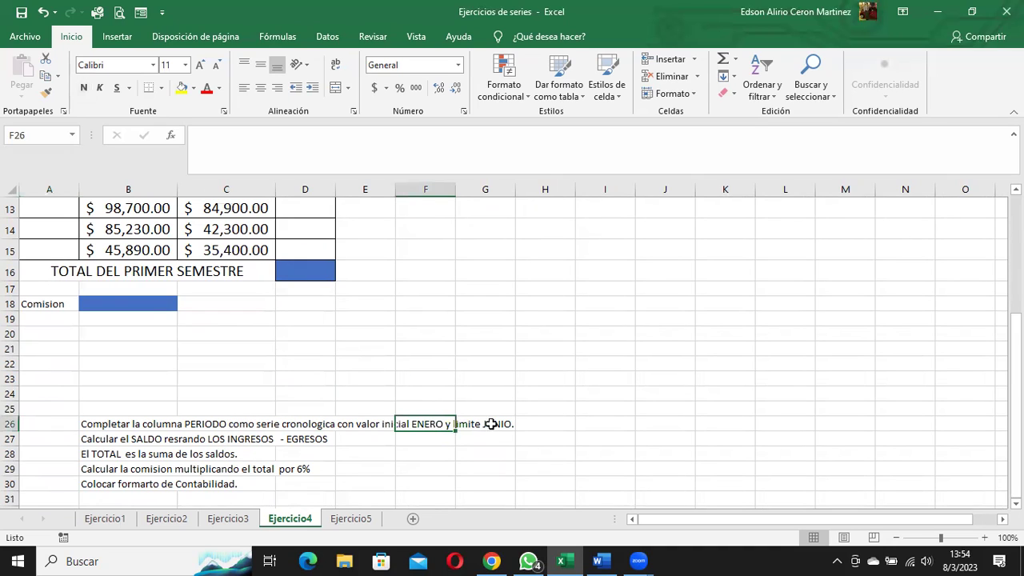
scroll(213, 418, up, 4)
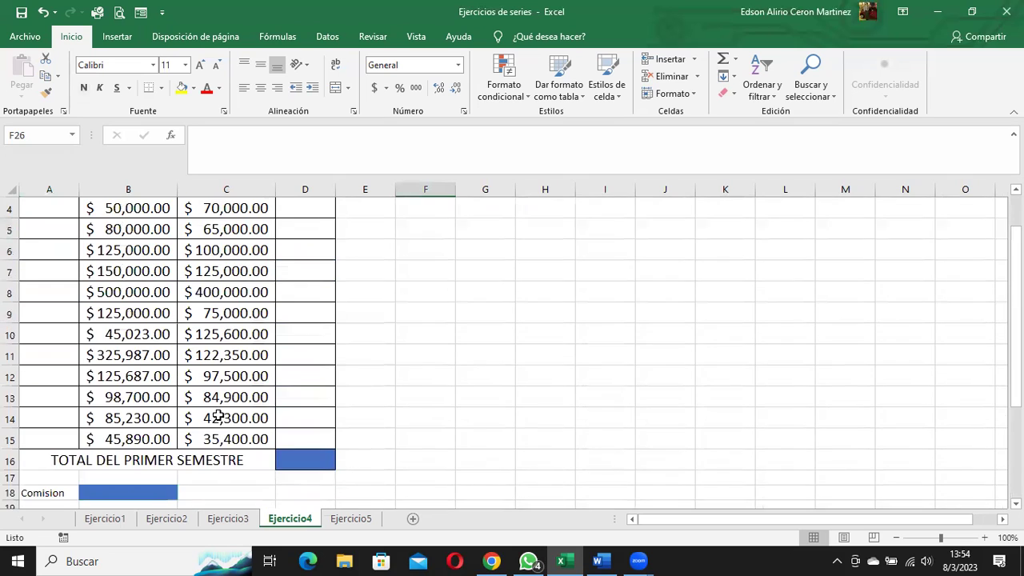
click(40, 266)
drag(40, 266, 53, 357)
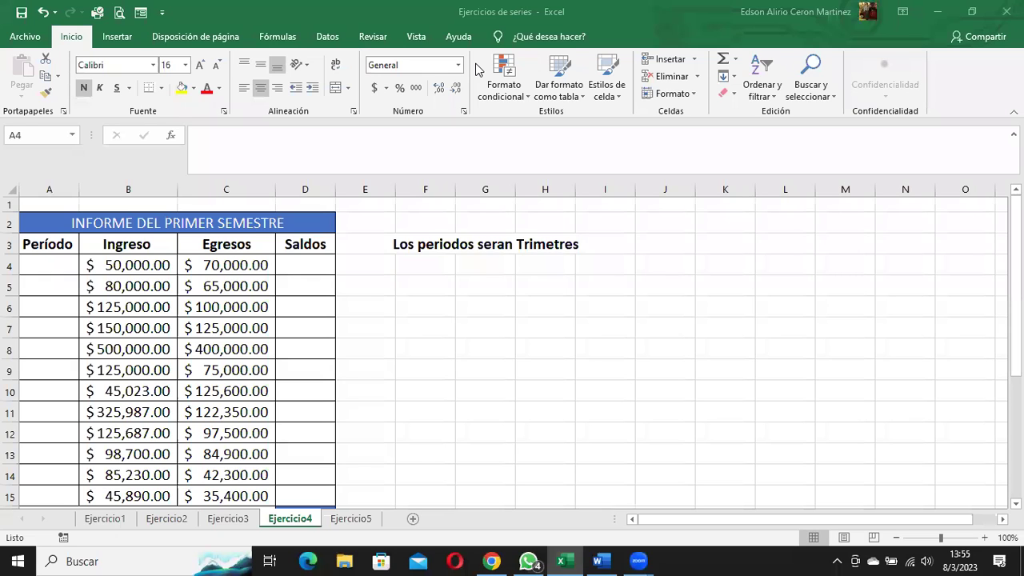
key(F2)
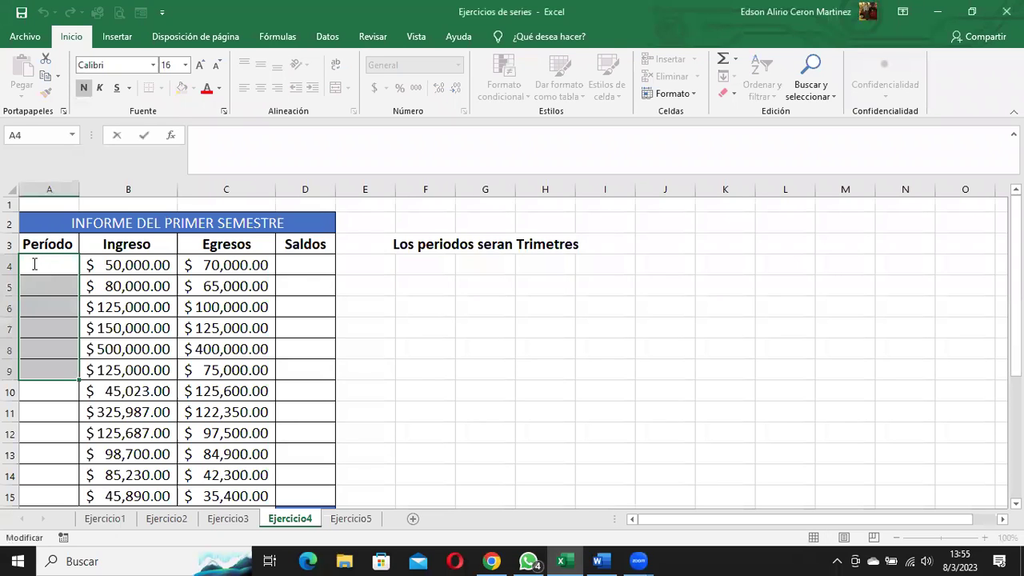
click(50, 361)
Step: Enter Trimestre1 in A4 as the first value of the Período column and widen column A to fit the text
click(39, 266)
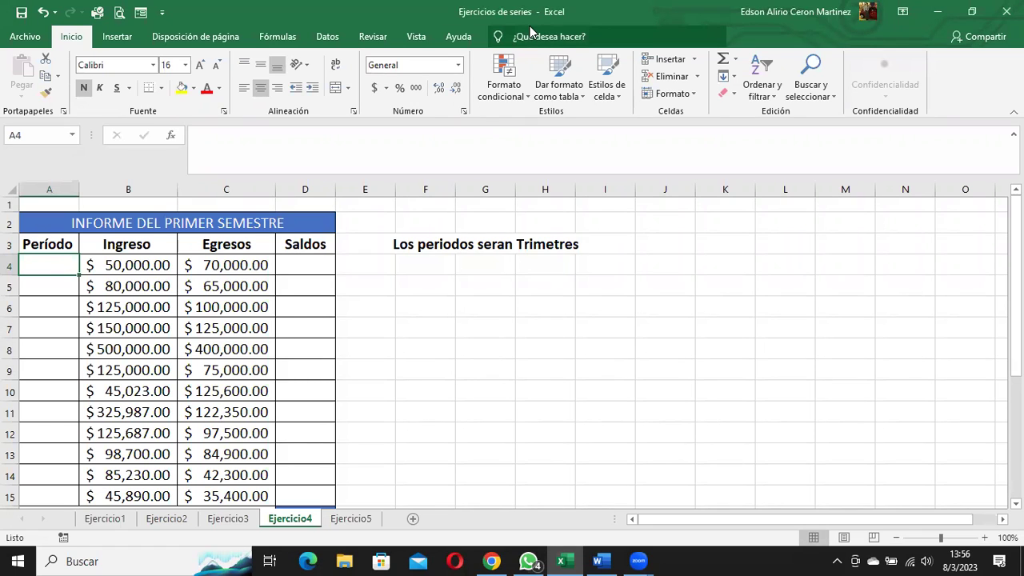
double_click(52, 265)
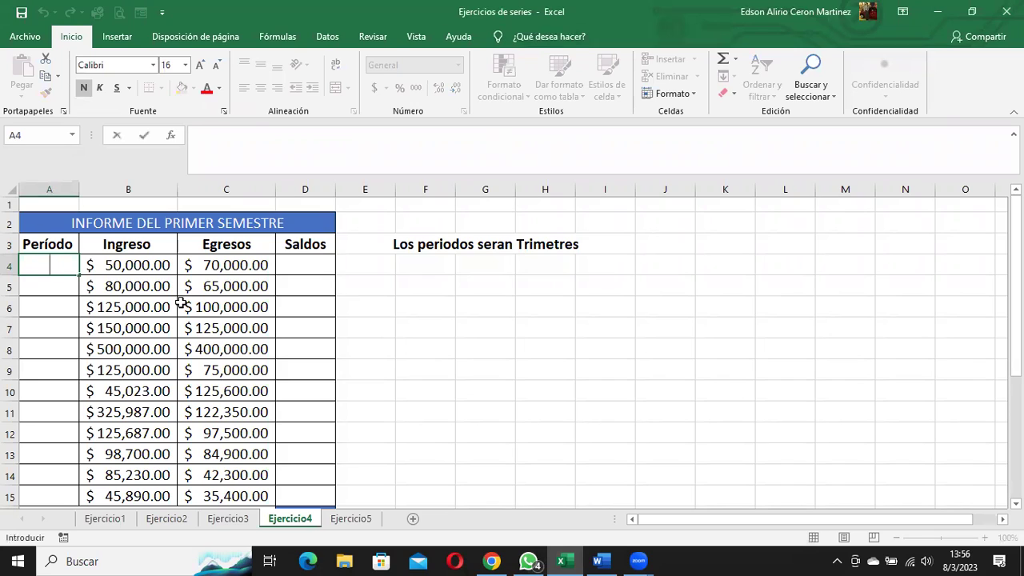
text(TRimestre1)
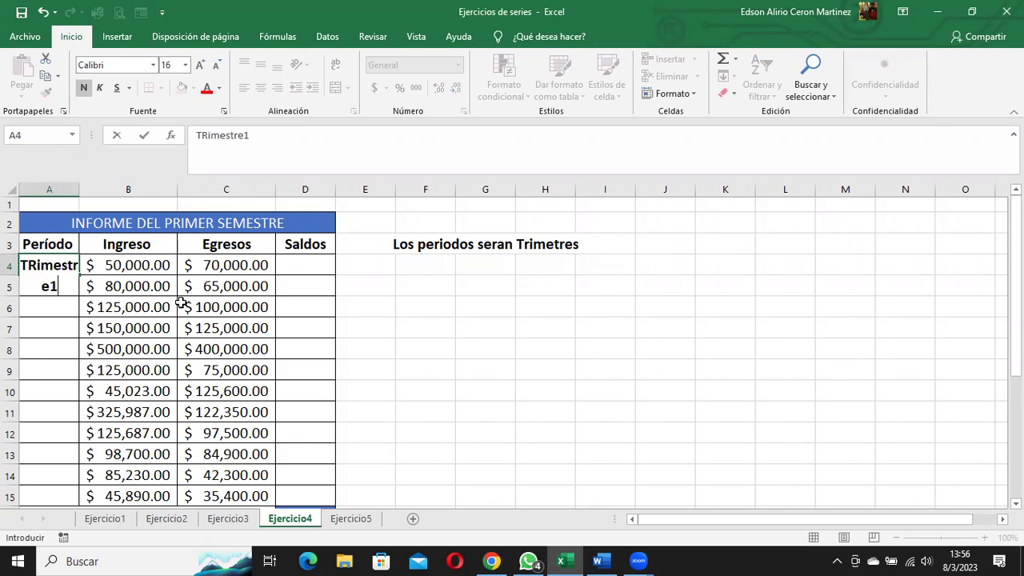
key(Return)
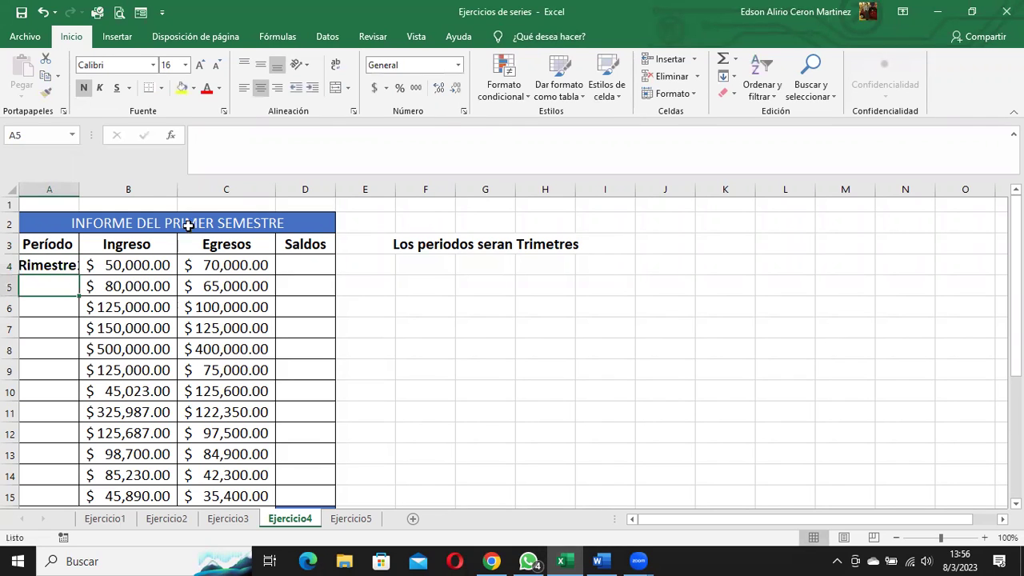
drag(79, 189, 166, 191)
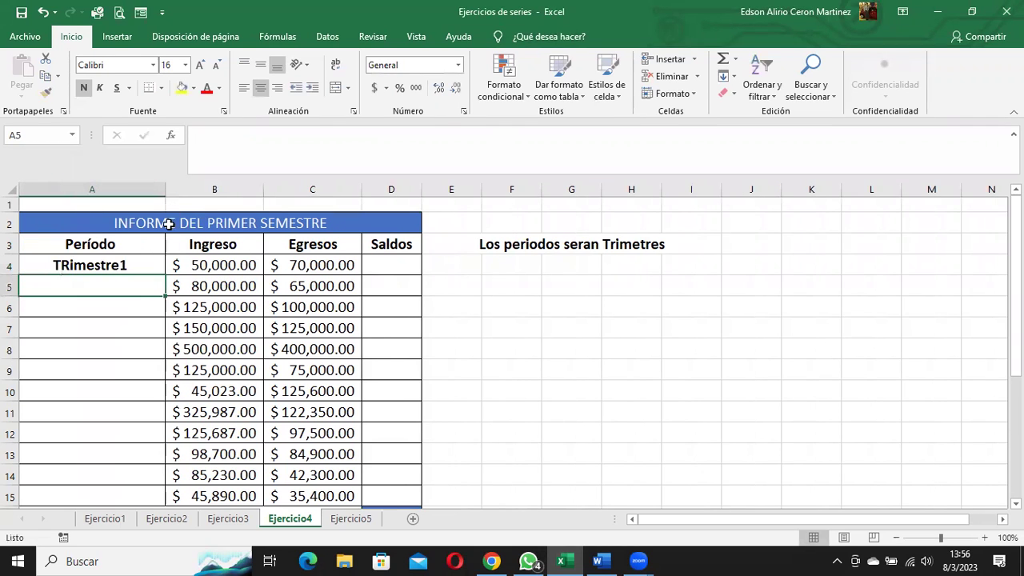
double_click(64, 264)
key(Delete)
text(r)
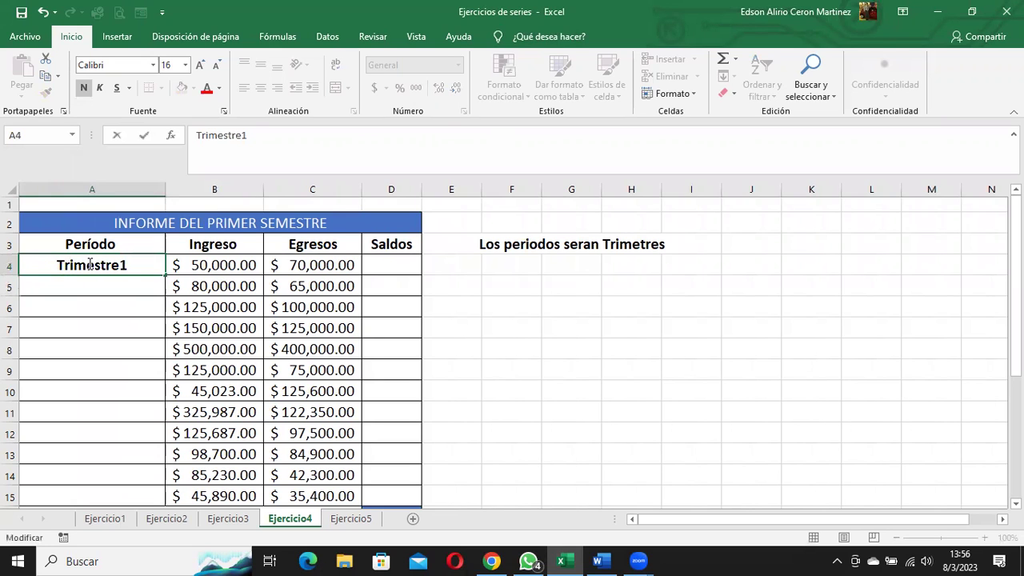
key(Return)
Step: Autofill the quarter series from Trimestre1 in A4 down to A15
click(88, 264)
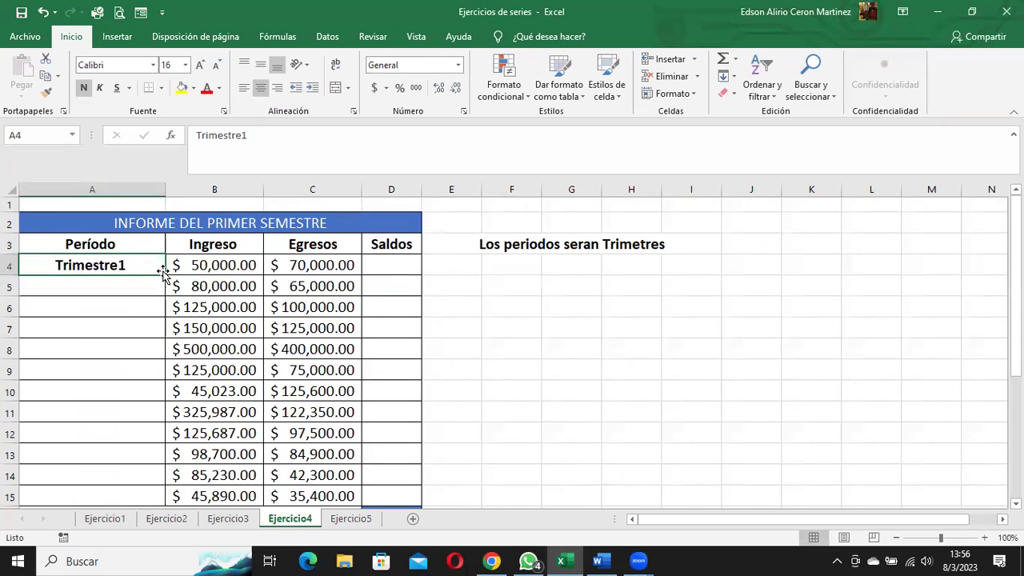
drag(164, 275, 158, 334)
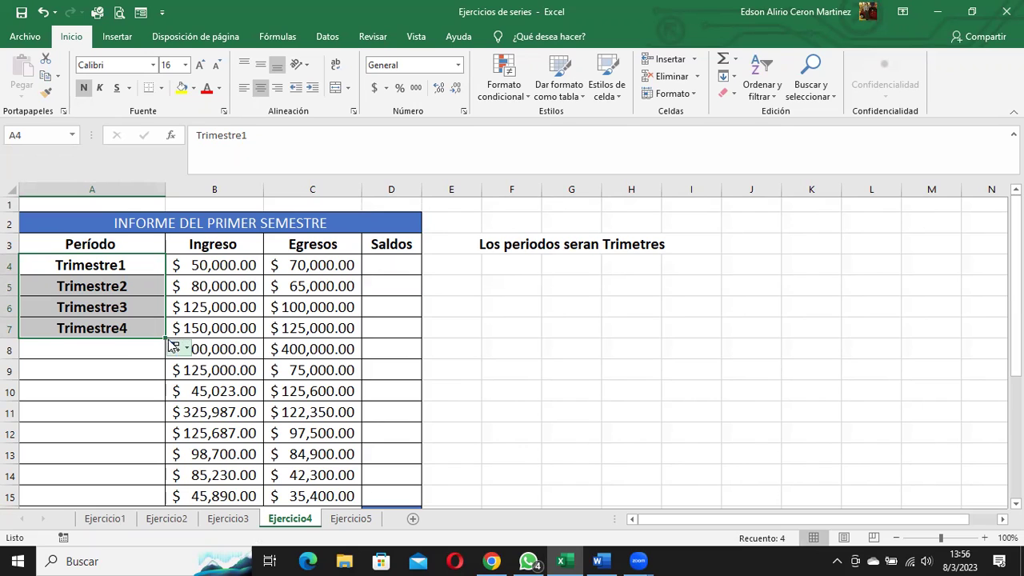
drag(167, 337, 160, 440)
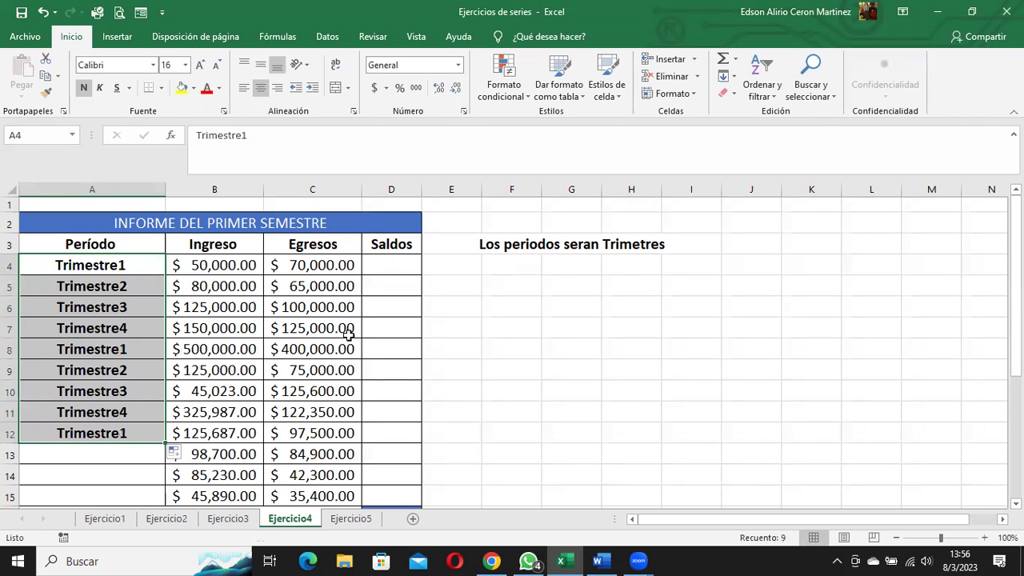
scroll(347, 332, down, 2)
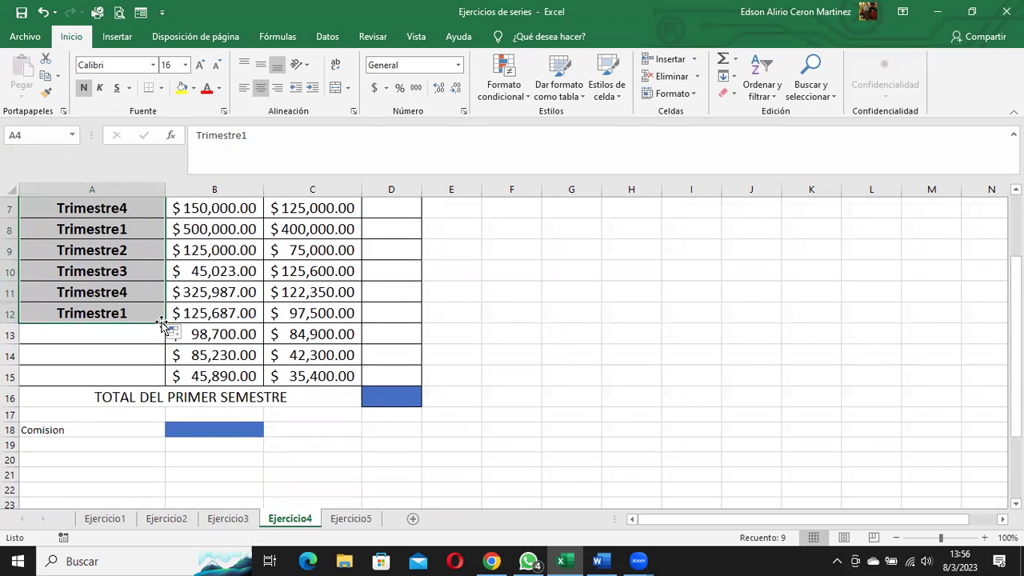
drag(164, 324, 164, 385)
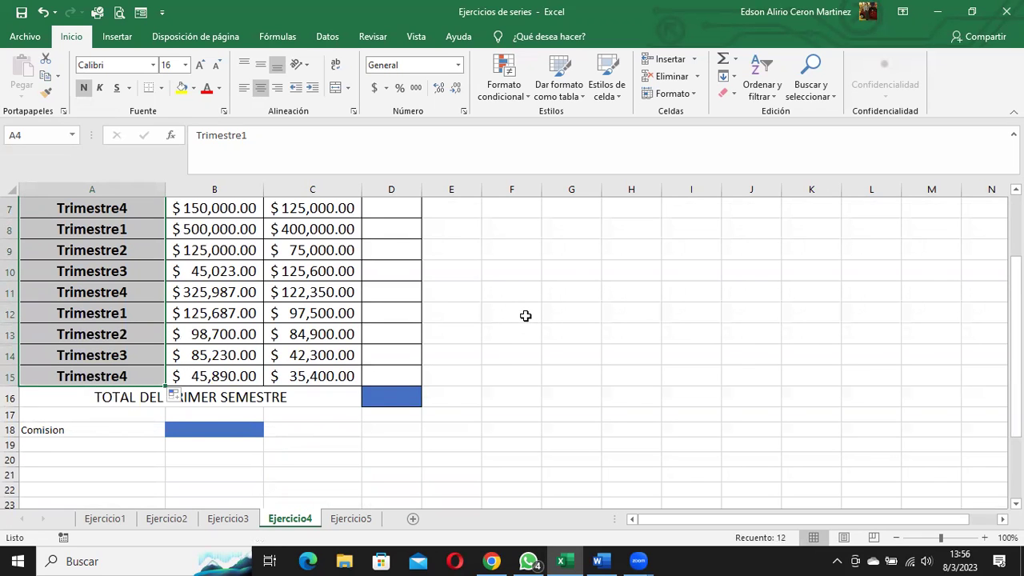
scroll(527, 316, up, 2)
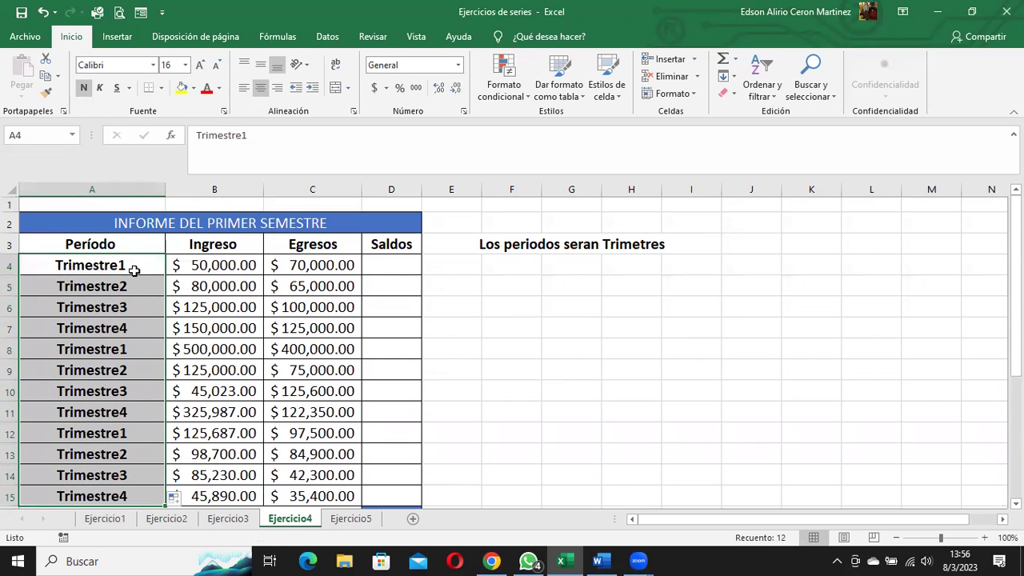
Step: Undo the autofilled quarters below Trimestre1 in the Período column
click(132, 266)
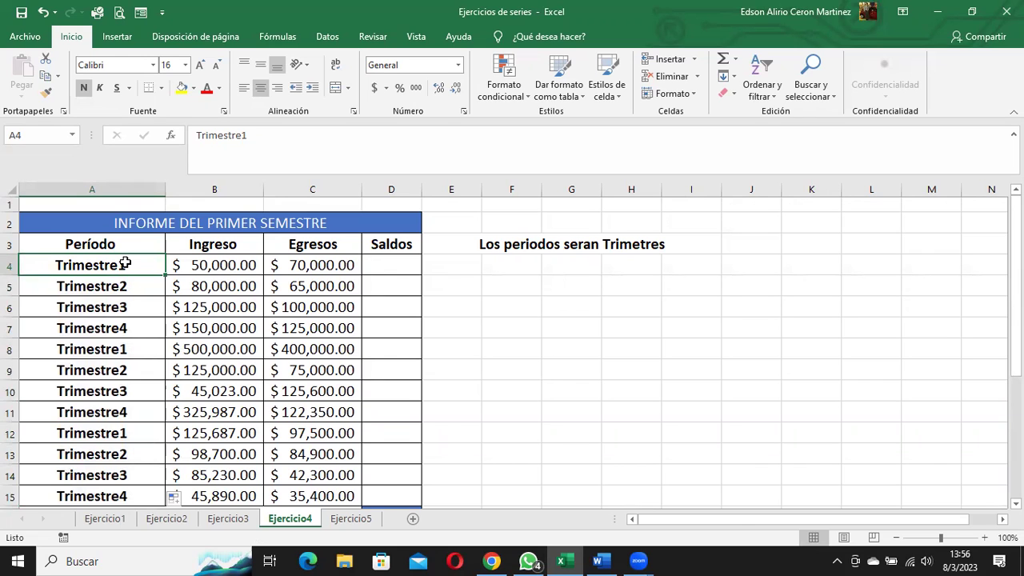
key(ctrl+z)
key(ctrl+z)
key(ctrl+z)
key(ctrl+z)
Step: Fill A4:A15 with quarters through the Series dialog, using columns and the Autorrellenar type
drag(122, 266, 120, 459)
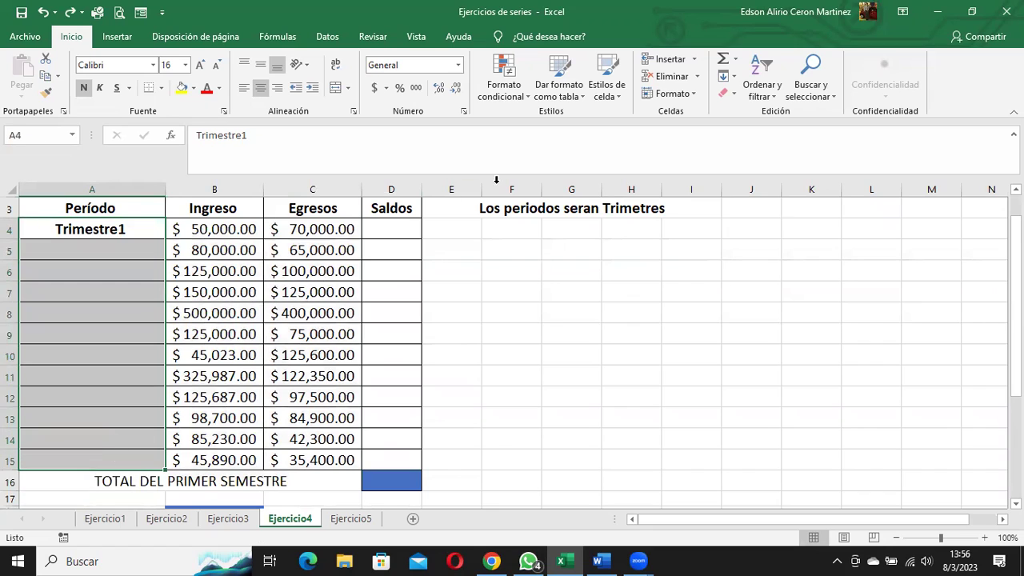
click(733, 77)
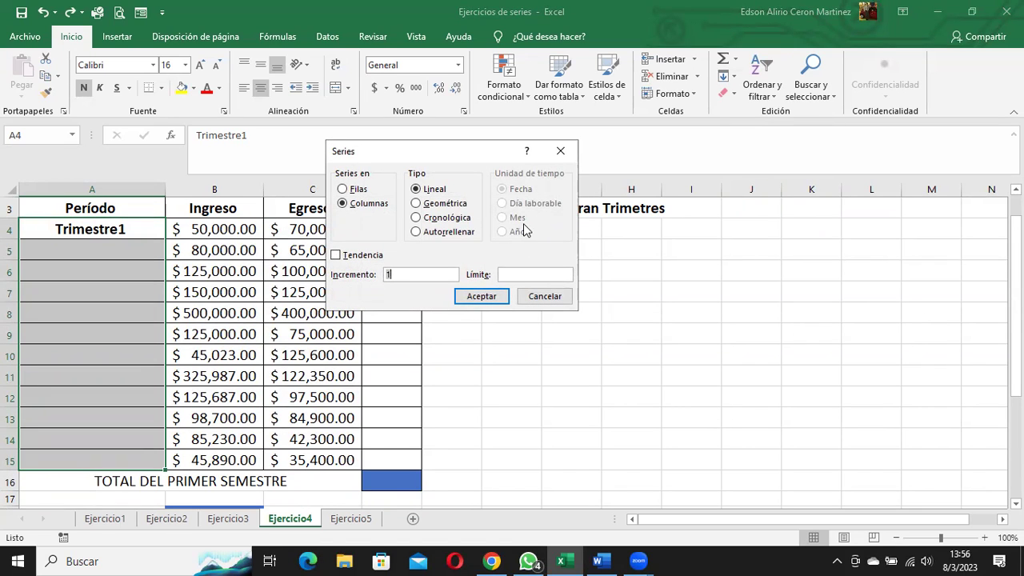
click(432, 232)
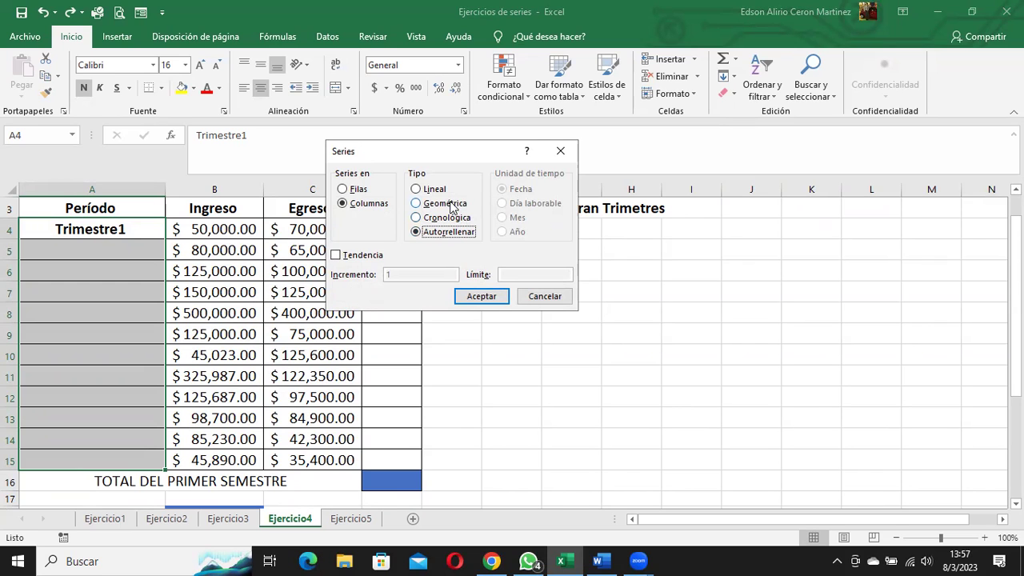
click(483, 296)
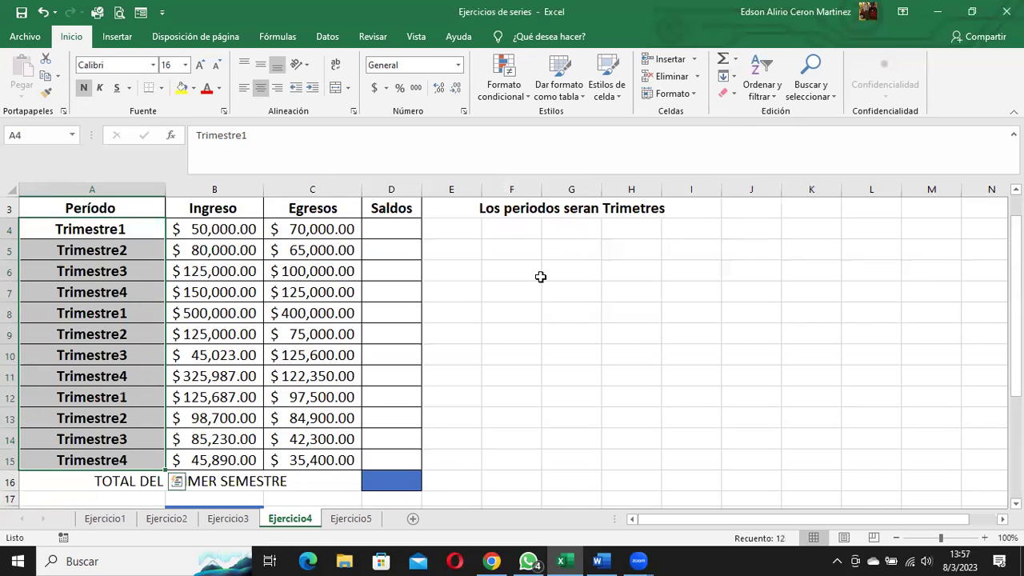
scroll(540, 276, down, 2)
scroll(540, 275, up, 2)
Step: Enter Semana 1 in F4 and autofill the week series across the row to K4
click(514, 233)
text(SEmana)
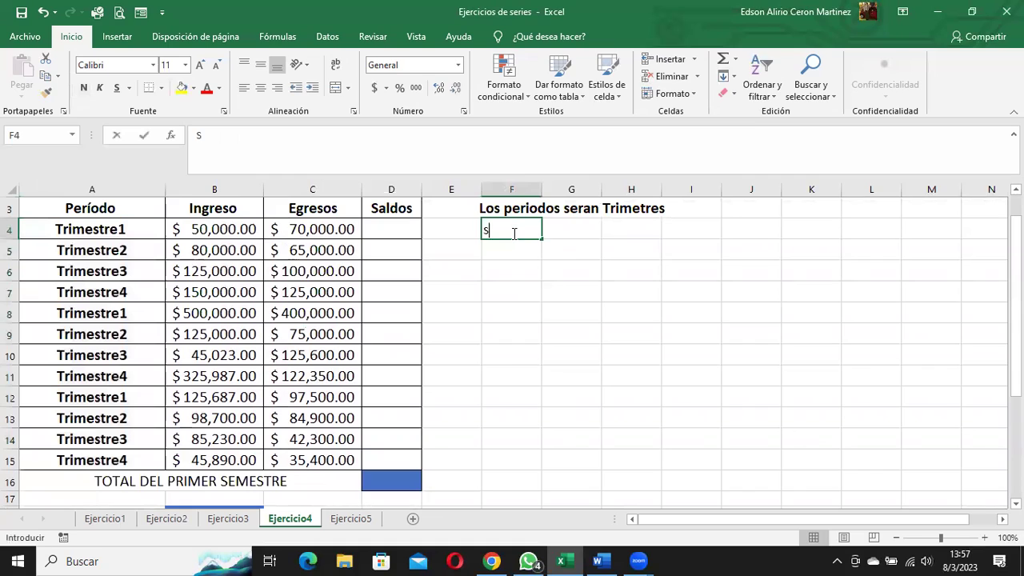
key(BackSpace)
key(BackSpace)
key(BackSpace)
text(emana 1)
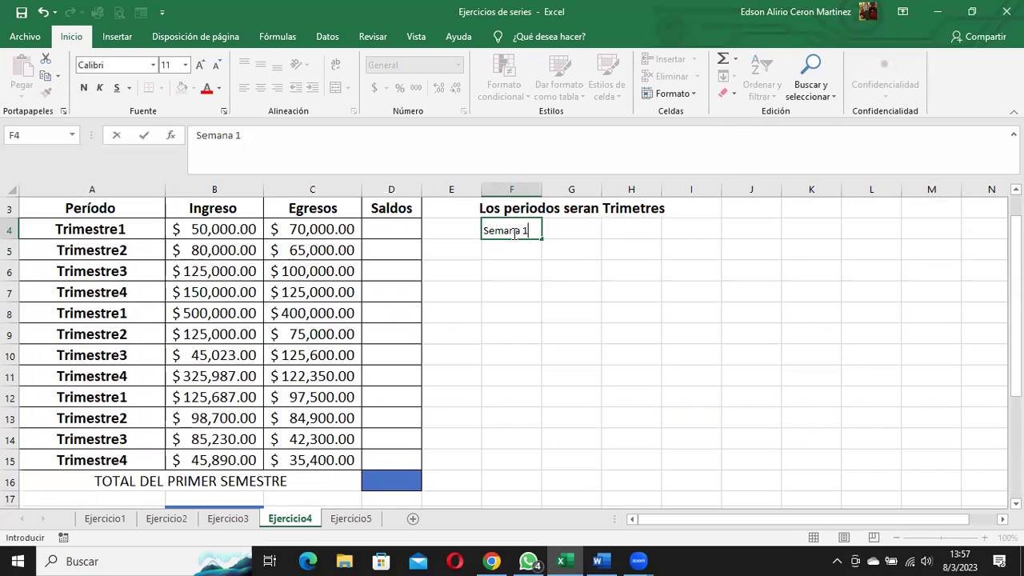
key(Return)
click(510, 233)
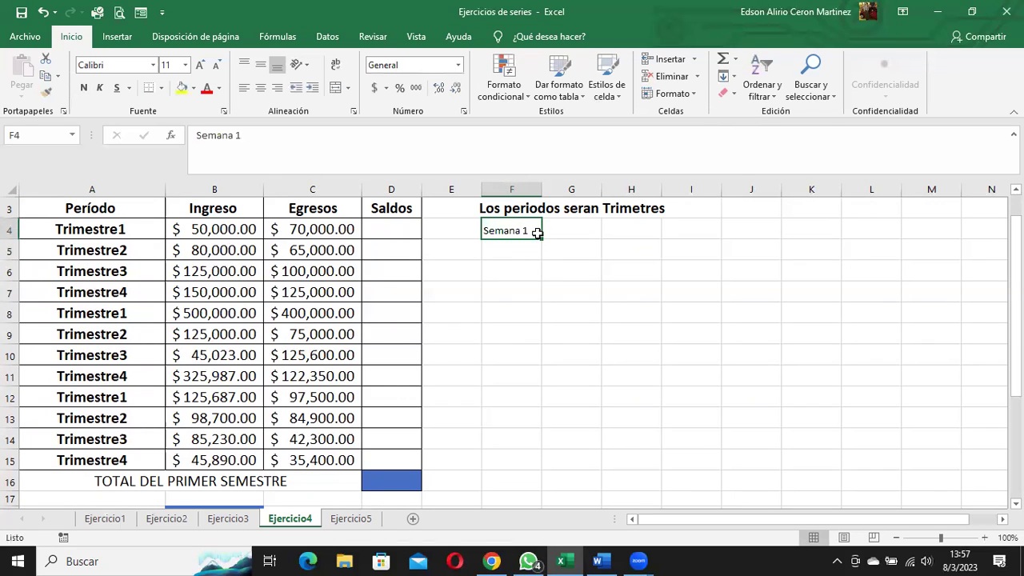
drag(543, 235, 861, 231)
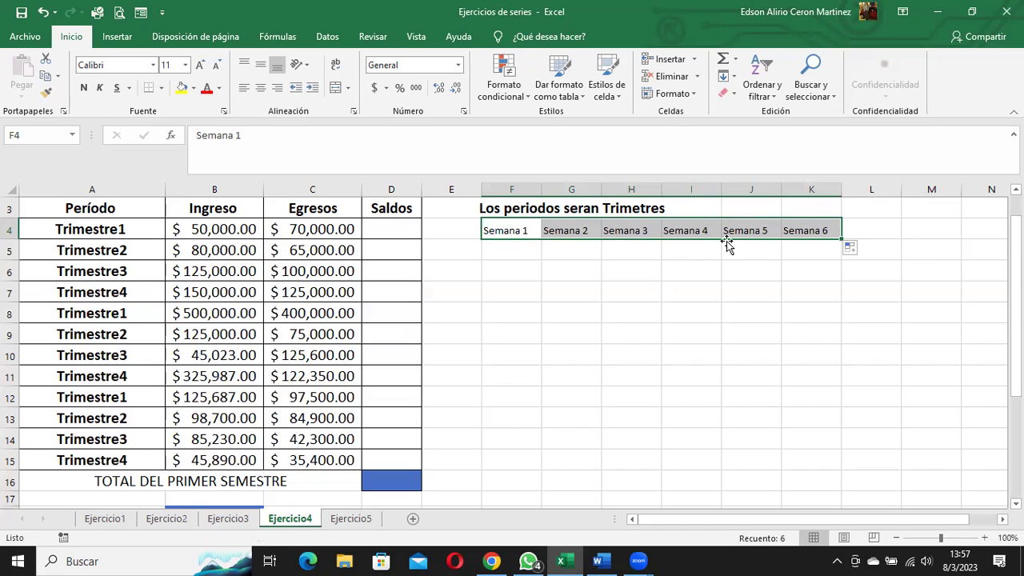
Step: Examine the Series dialog options for the week series in F4:K4 and close the dialog without applying anything
click(734, 77)
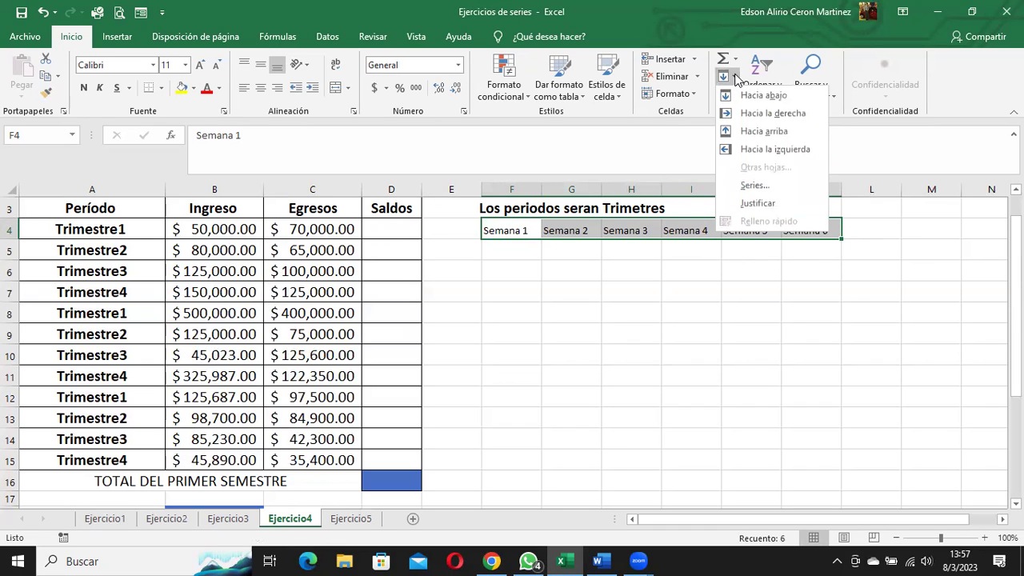
click(774, 189)
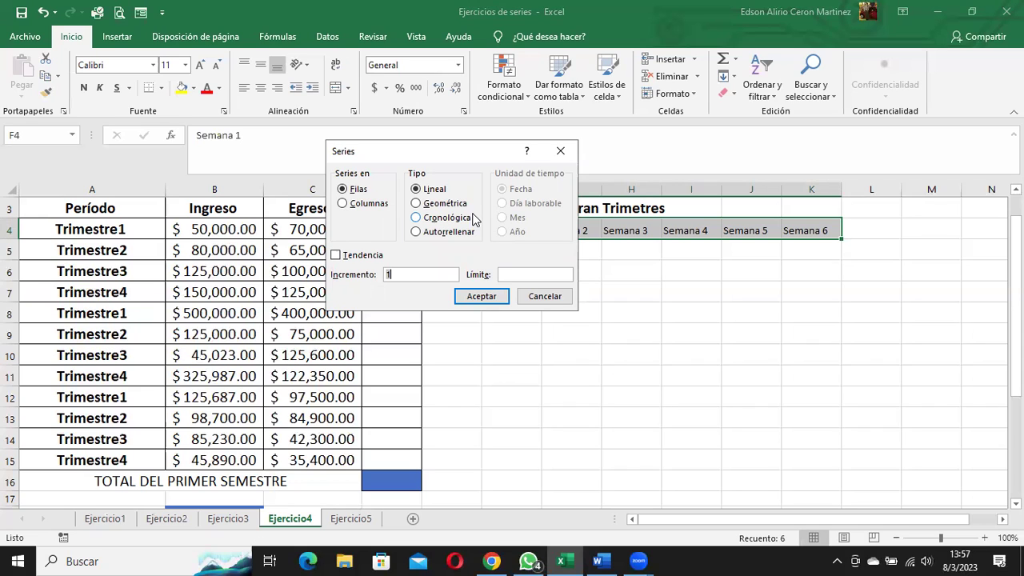
key(Return)
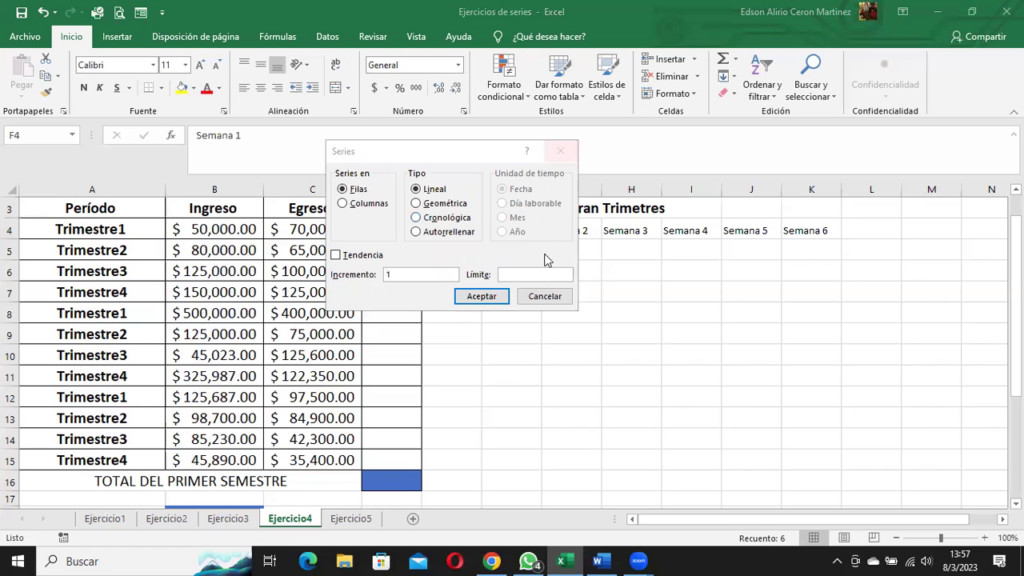
click(550, 297)
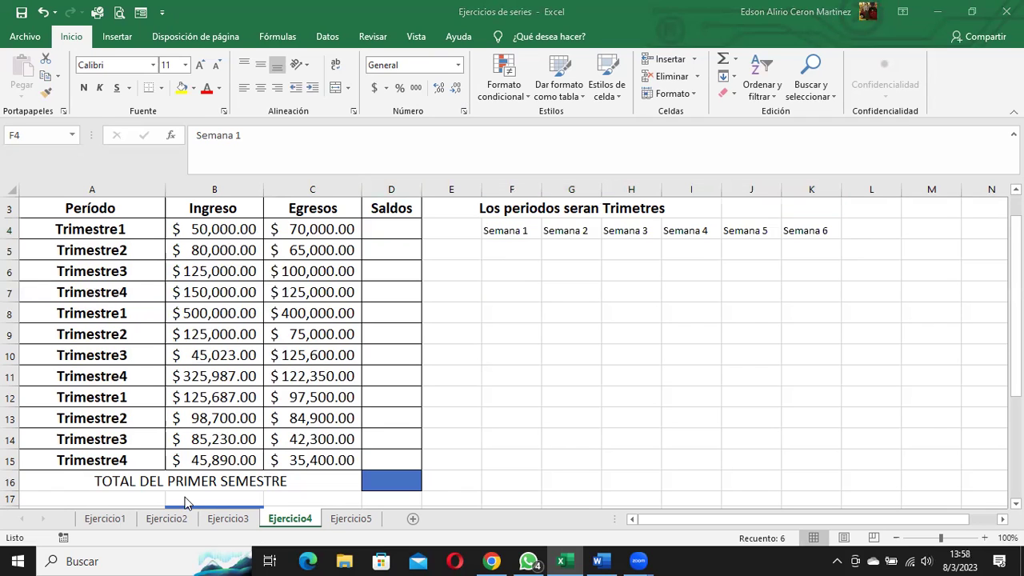
Step: On the Ejercicio1 sheet, clear the values in A9:A21 of the Ejemplo1 column, keeping the 1 in A8
click(105, 519)
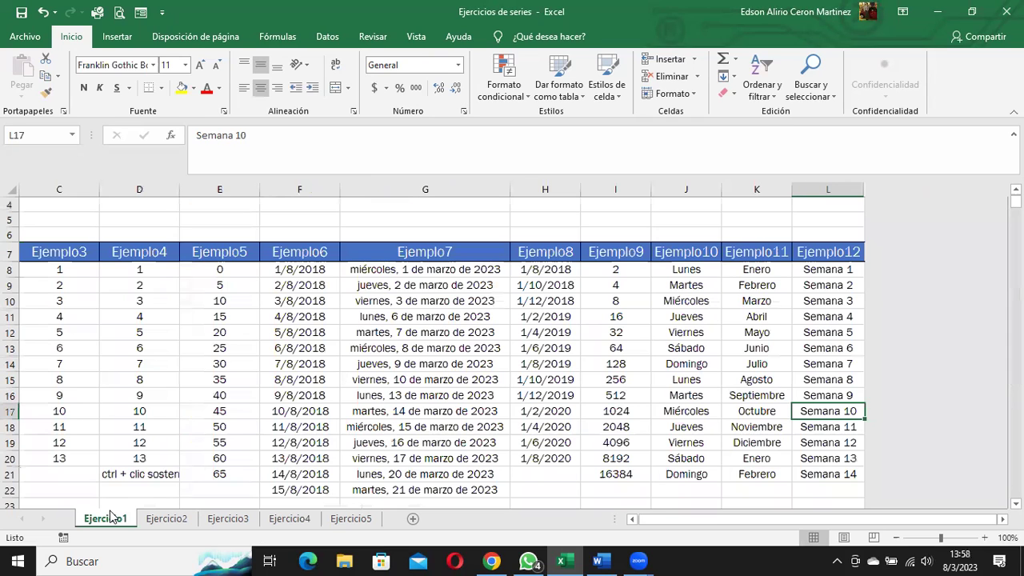
drag(701, 520, 648, 532)
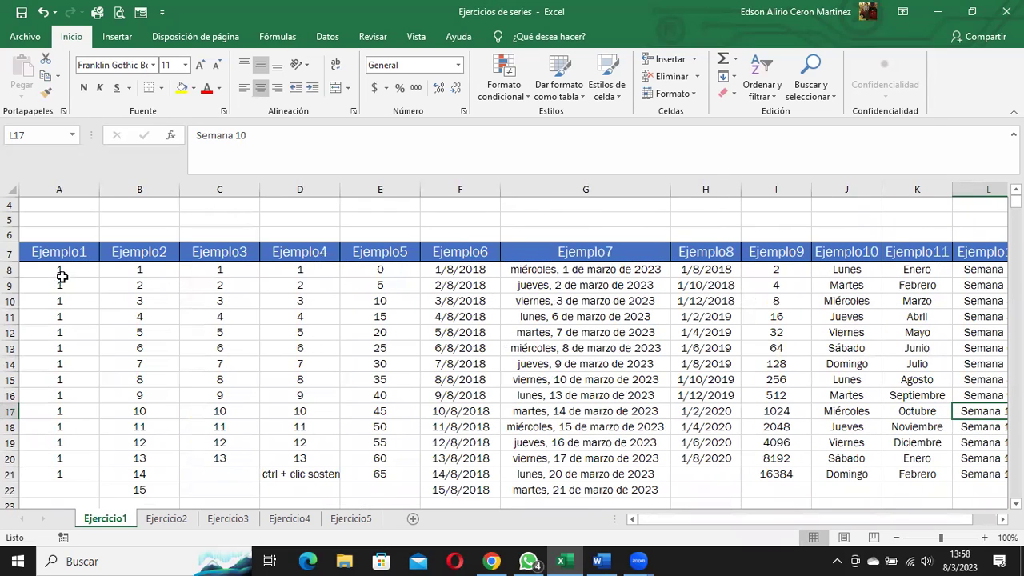
drag(70, 282, 62, 470)
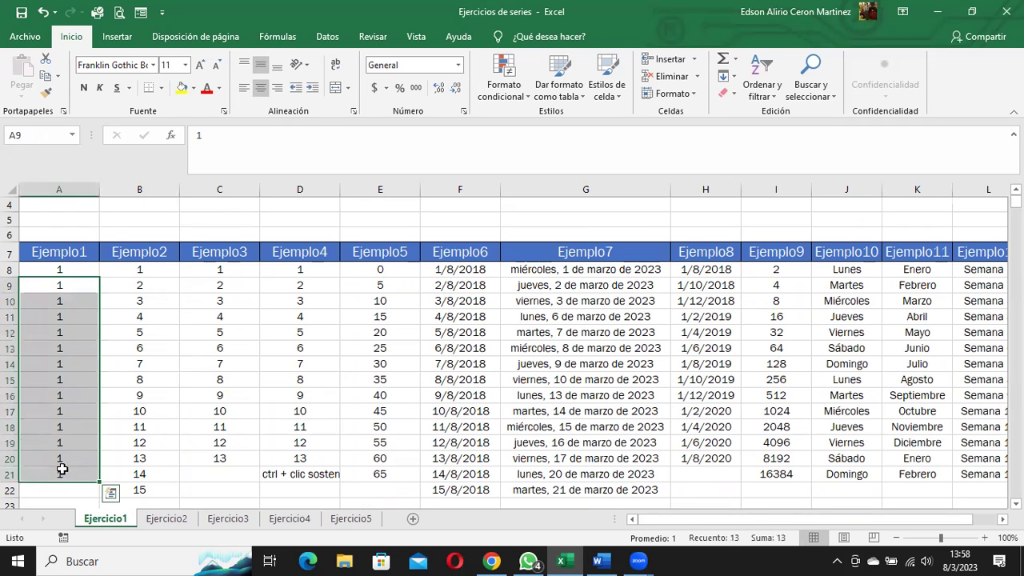
key(Delete)
scroll(71, 464, up, 1)
scroll(76, 401, down, 1)
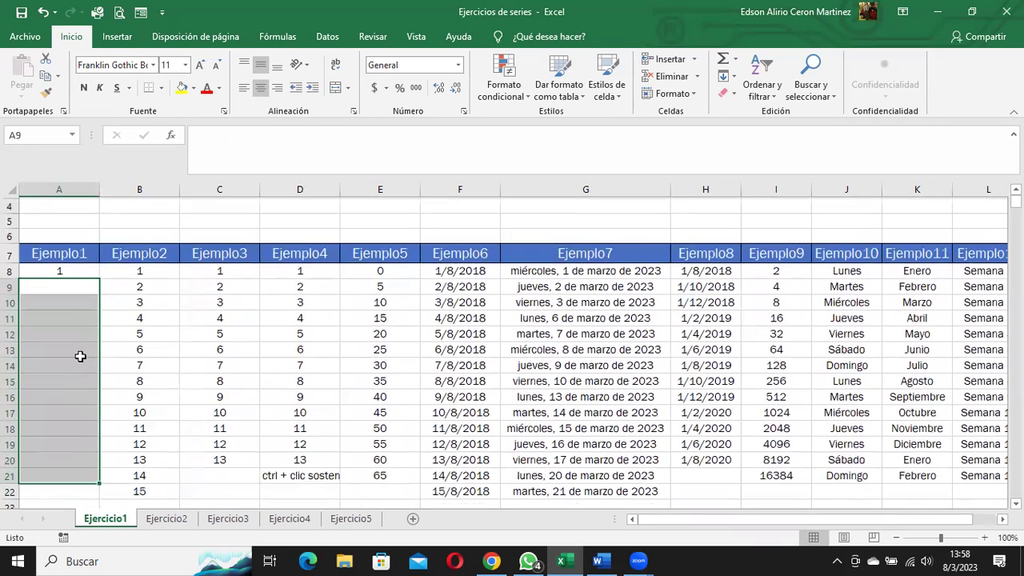
Step: Autofill the 1 in A8 down to A21 as a repeated value in the Ejemplo1 column
click(71, 271)
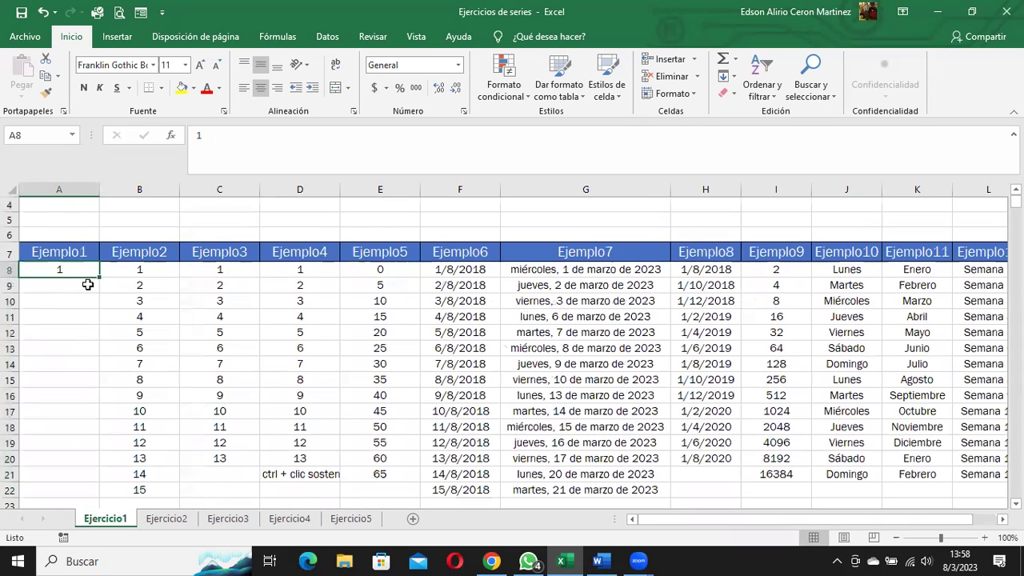
drag(98, 279, 75, 480)
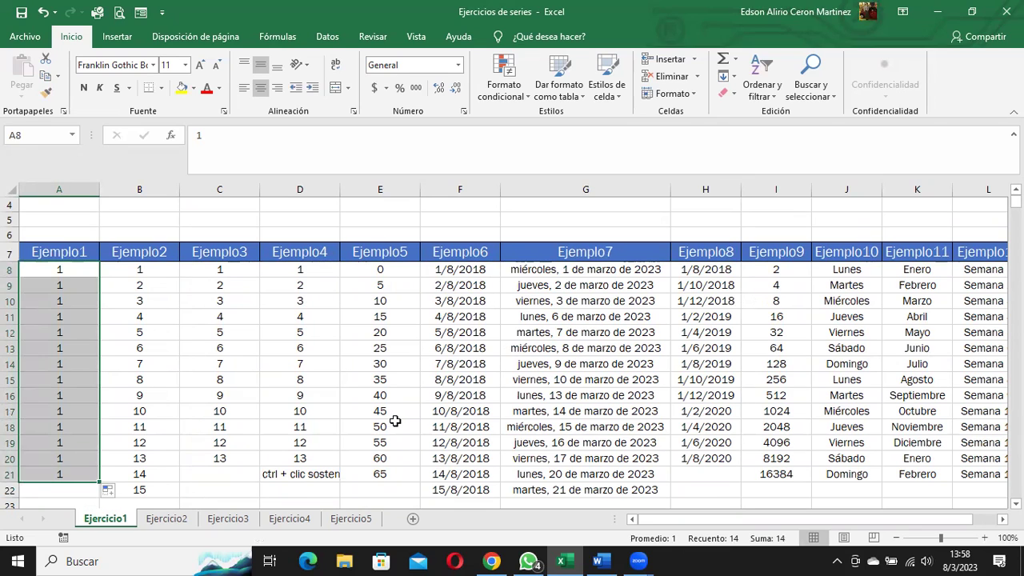
click(57, 274)
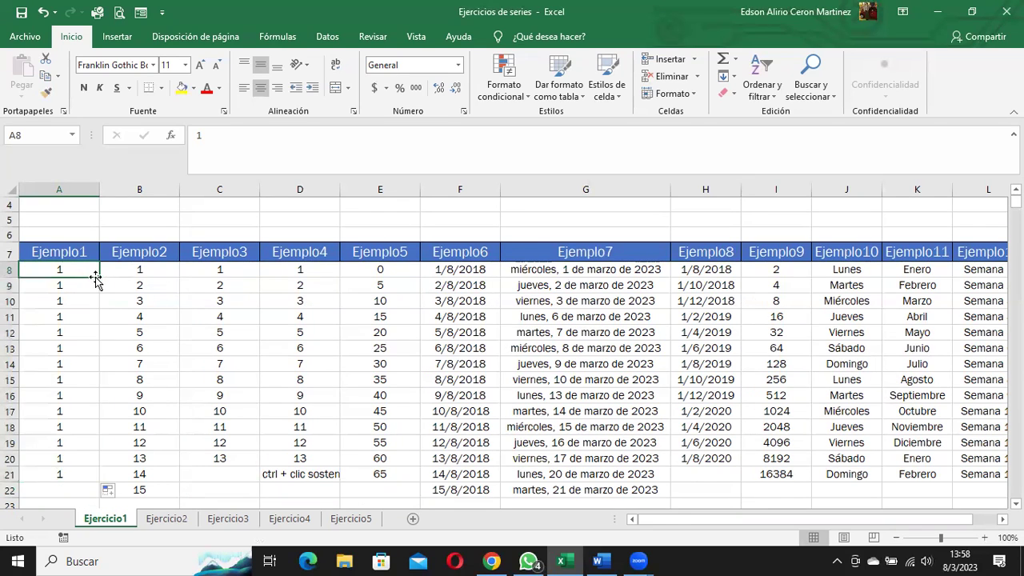
drag(98, 277, 82, 483)
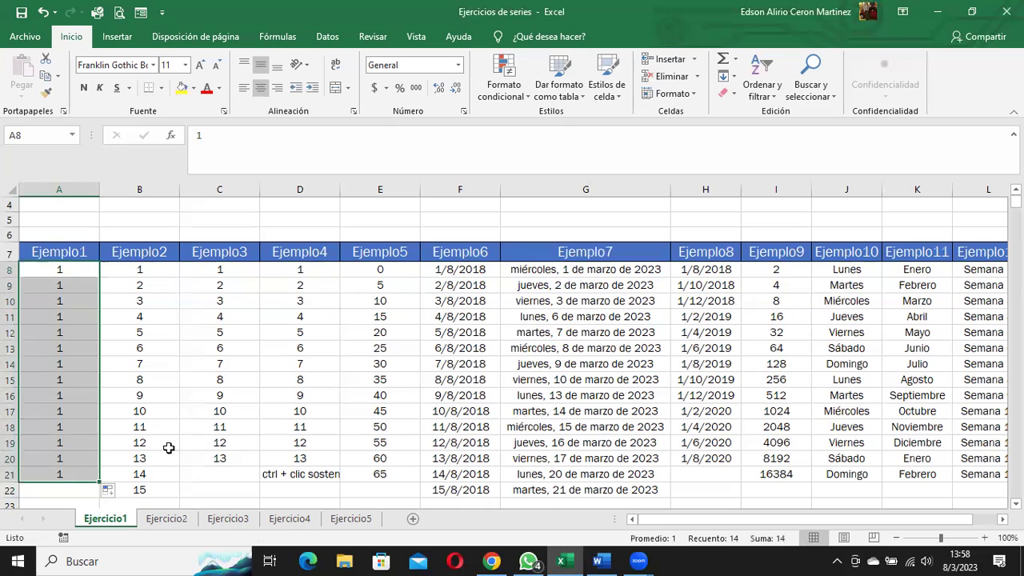
click(59, 408)
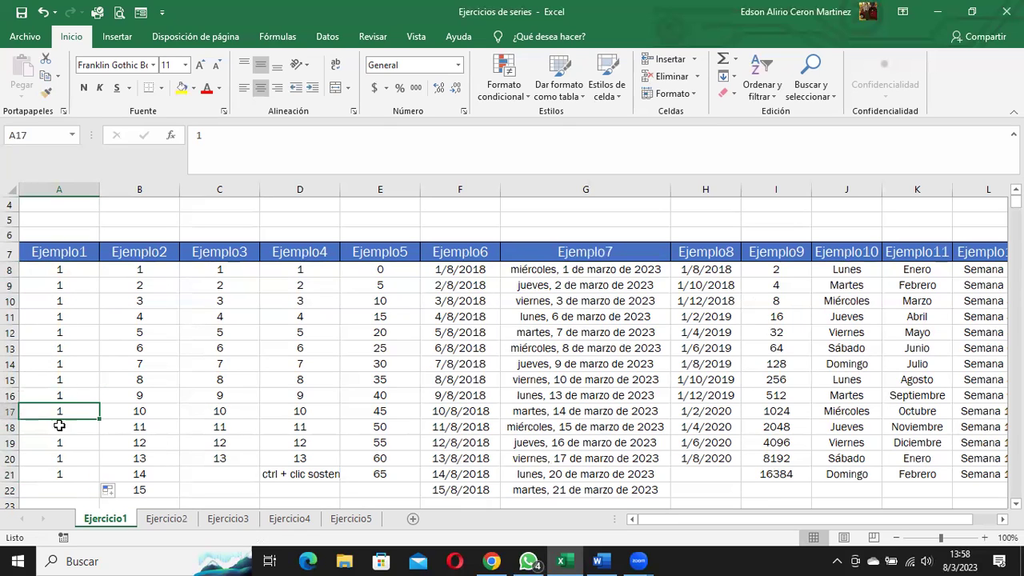
Step: Fill B8:B22 with a linear series in columns through the Series dialog, using increment 1 and limit 20
click(148, 268)
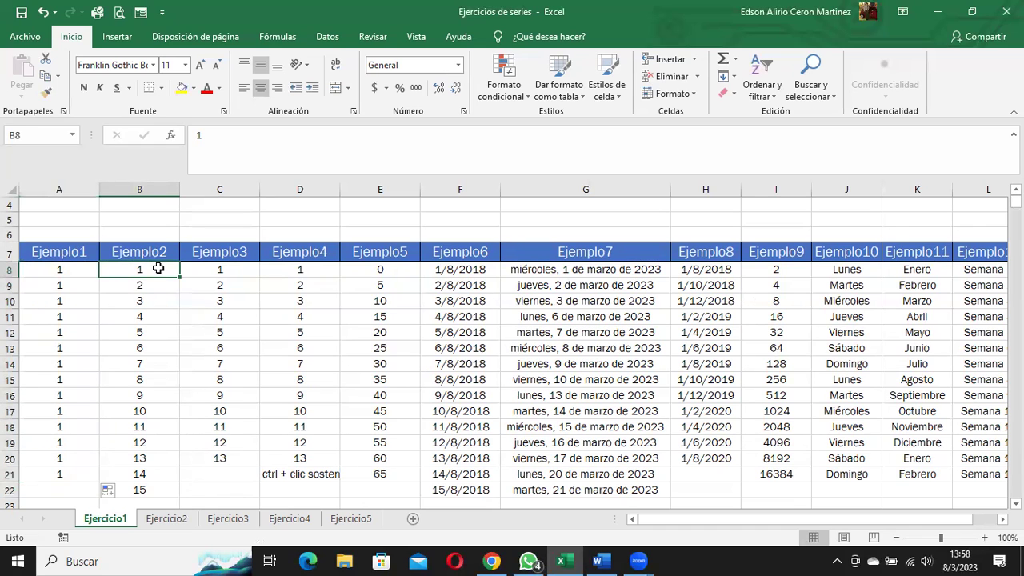
drag(151, 271, 156, 490)
click(734, 78)
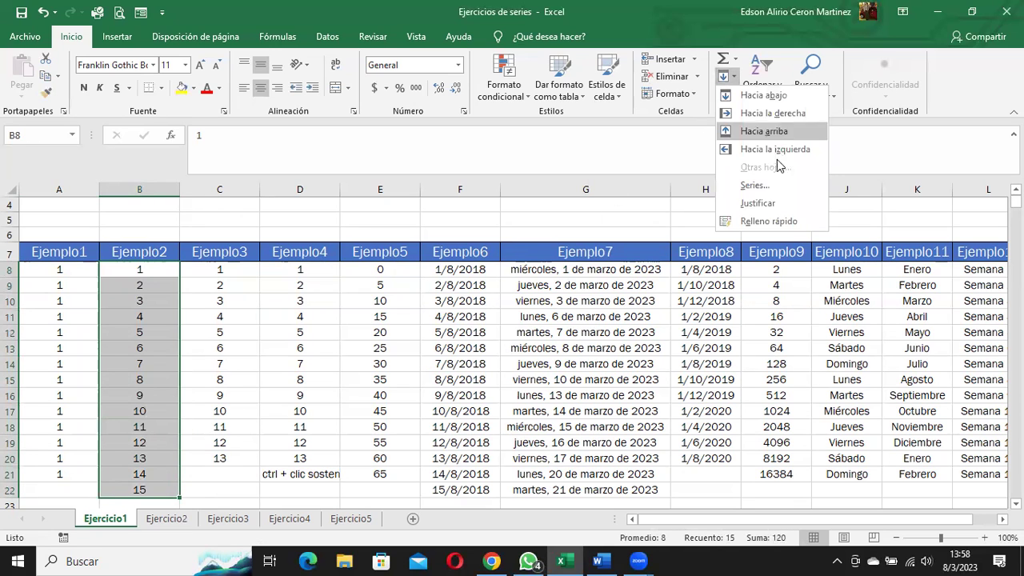
click(781, 187)
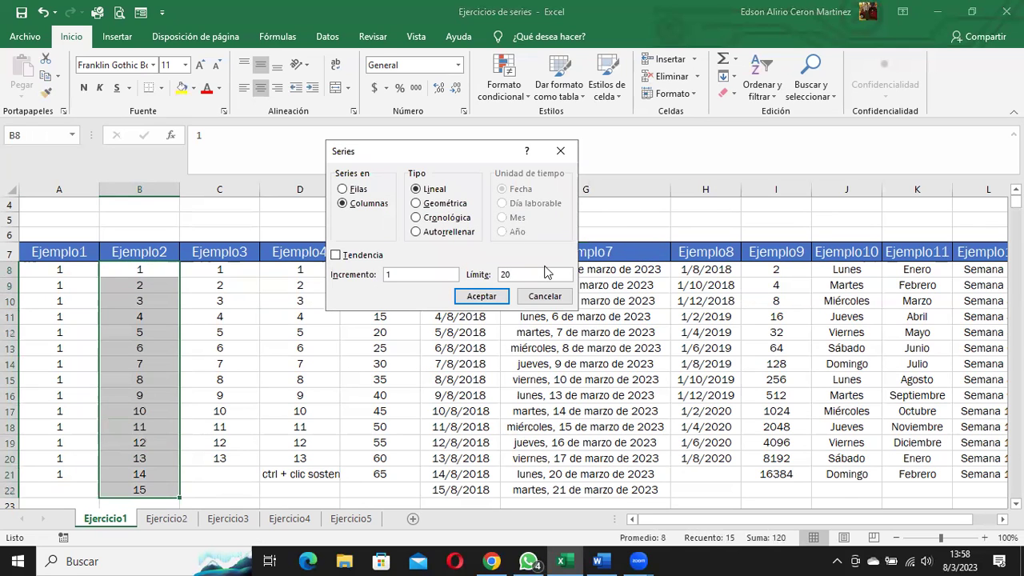
key(Return)
scroll(144, 425, down, 1)
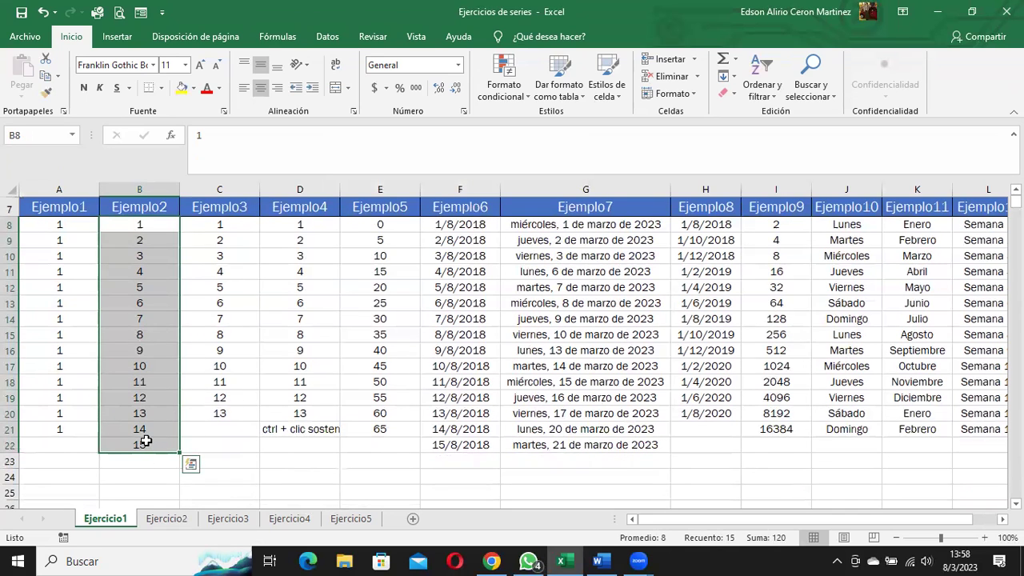
Step: Extend the Ejemplo2 series over B8:B27 through the Series dialog, using columns, Lineal type, increment 1 and limit 20
drag(136, 222, 143, 413)
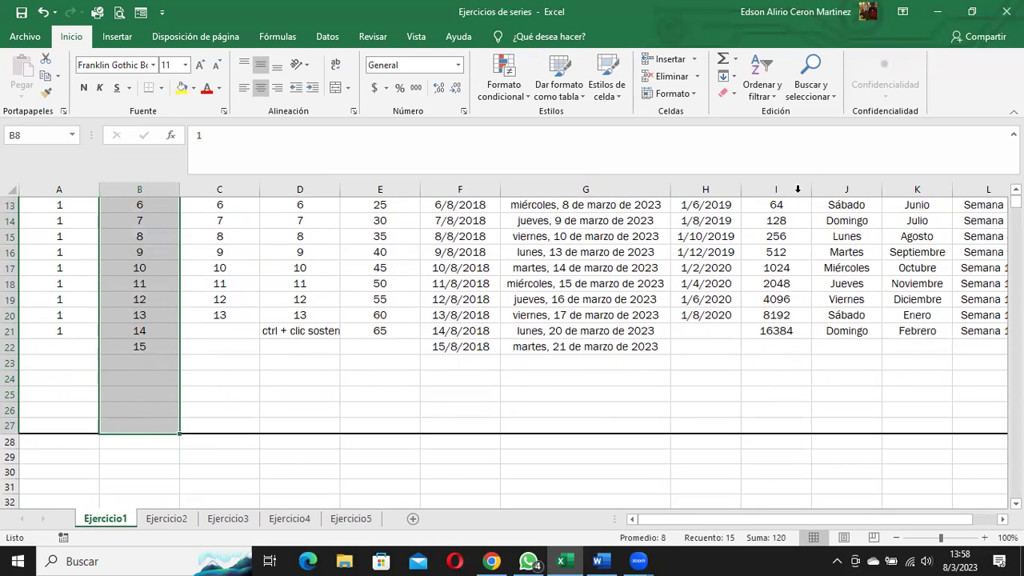
click(726, 76)
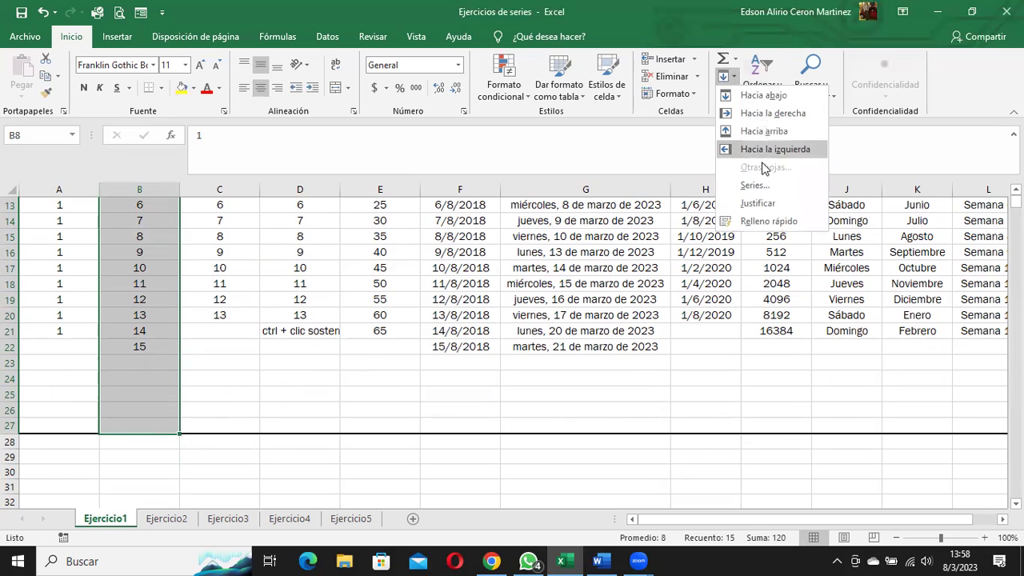
click(754, 186)
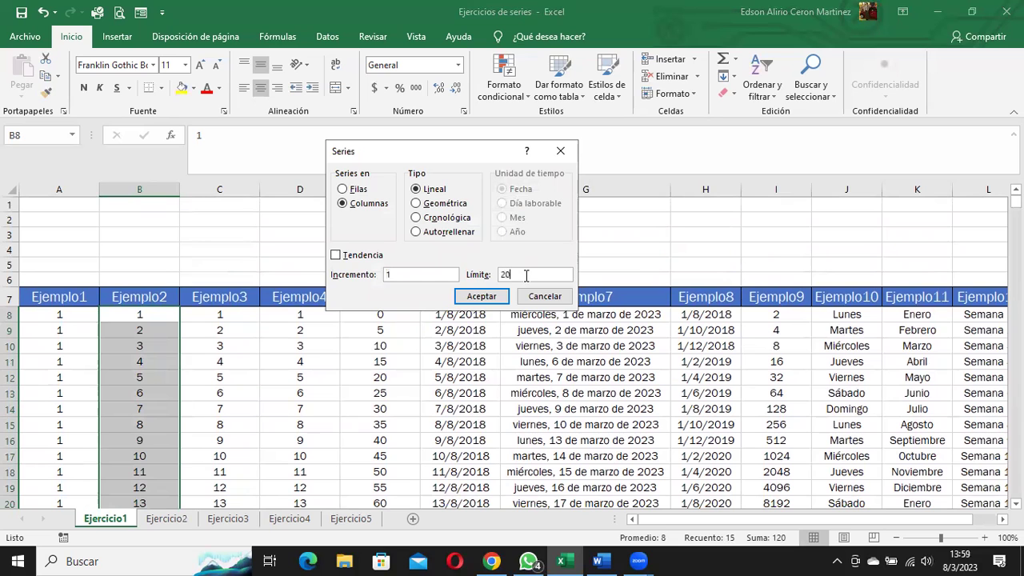
click(481, 296)
scroll(413, 407, down, 3)
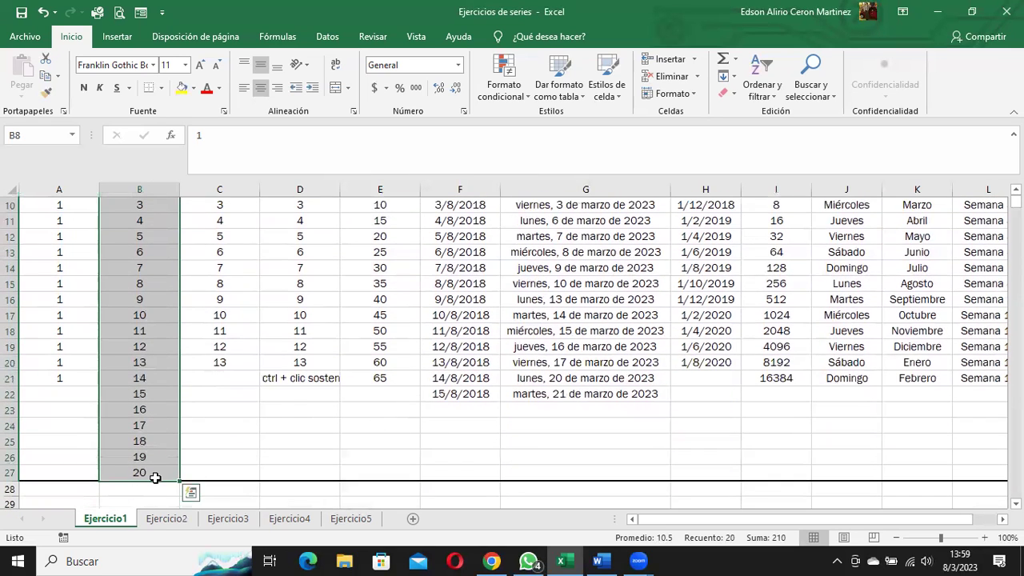
Step: Clear C10:C20 in the Ejemplo3 column, keeping only the starting values 1 and 2
scroll(155, 478, up, 2)
click(213, 270)
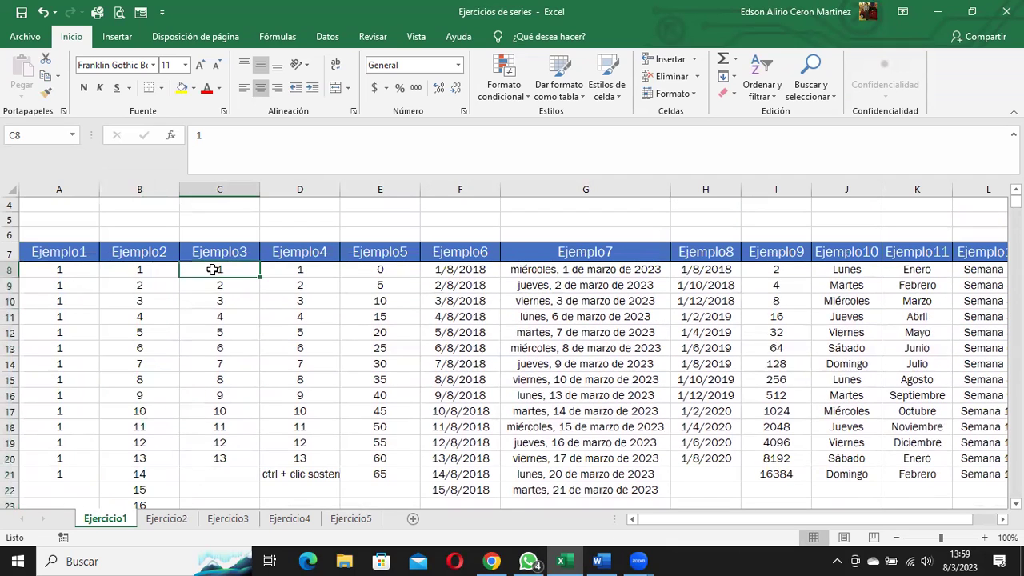
drag(213, 301, 237, 454)
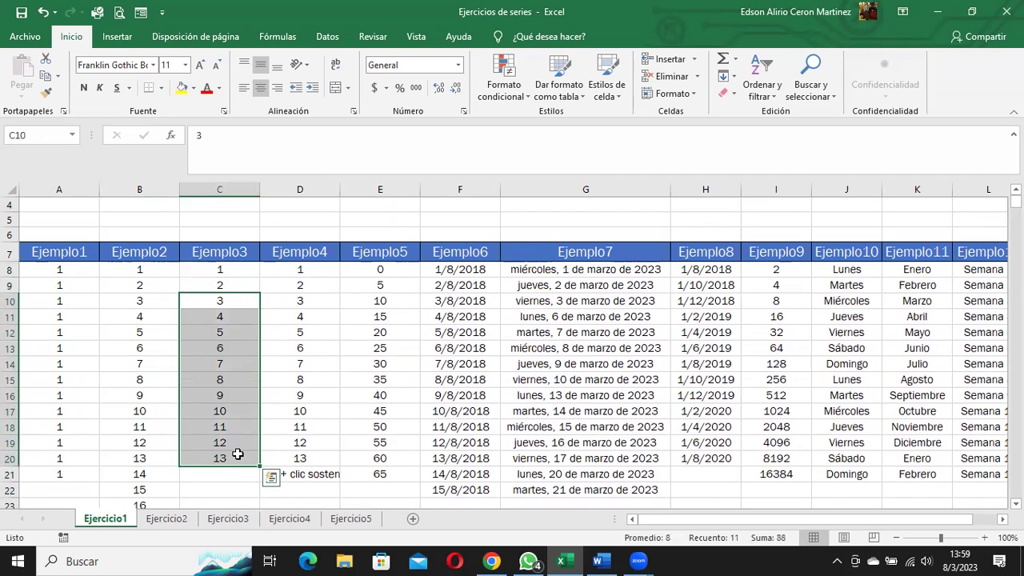
key(Delete)
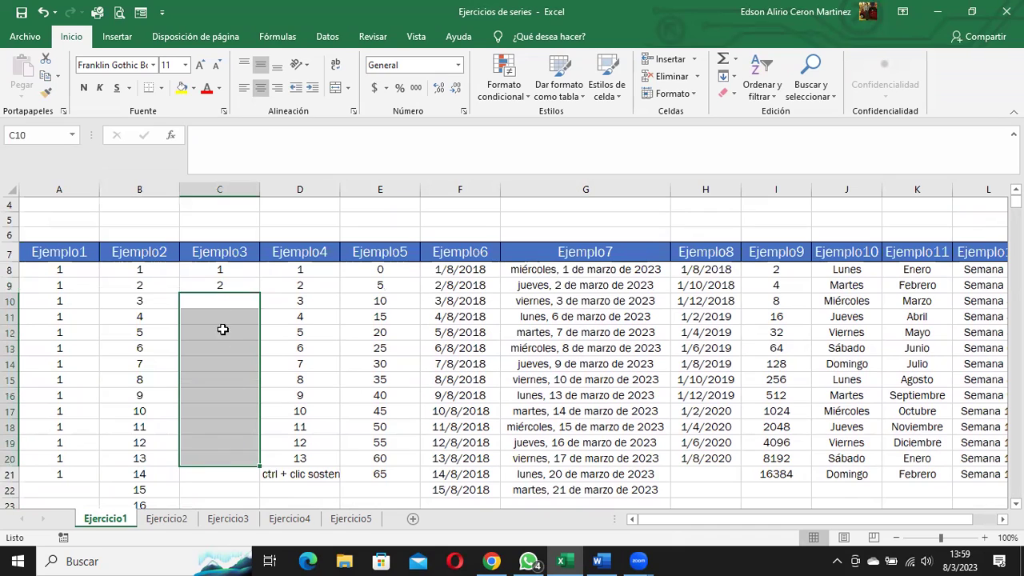
Step: Autofill the Ejemplo3 series from the starting pair in C8:C9 down to C26
drag(210, 269, 208, 280)
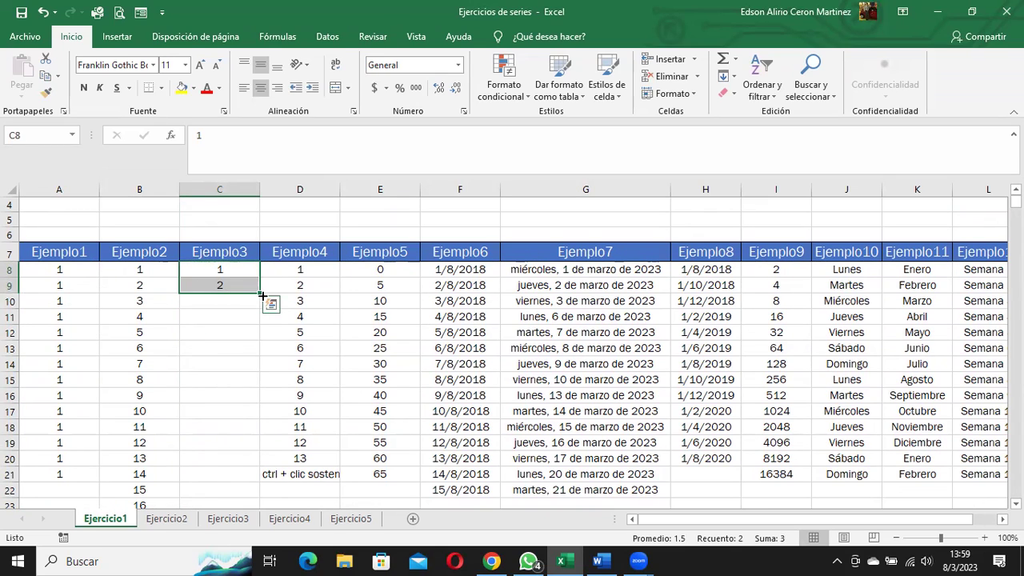
drag(262, 295, 258, 486)
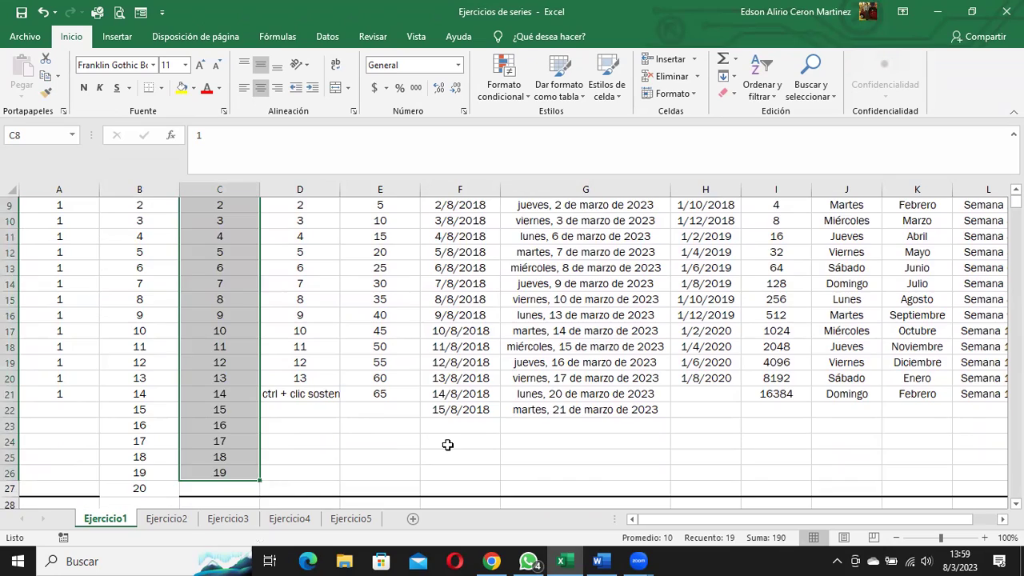
scroll(448, 445, up, 1)
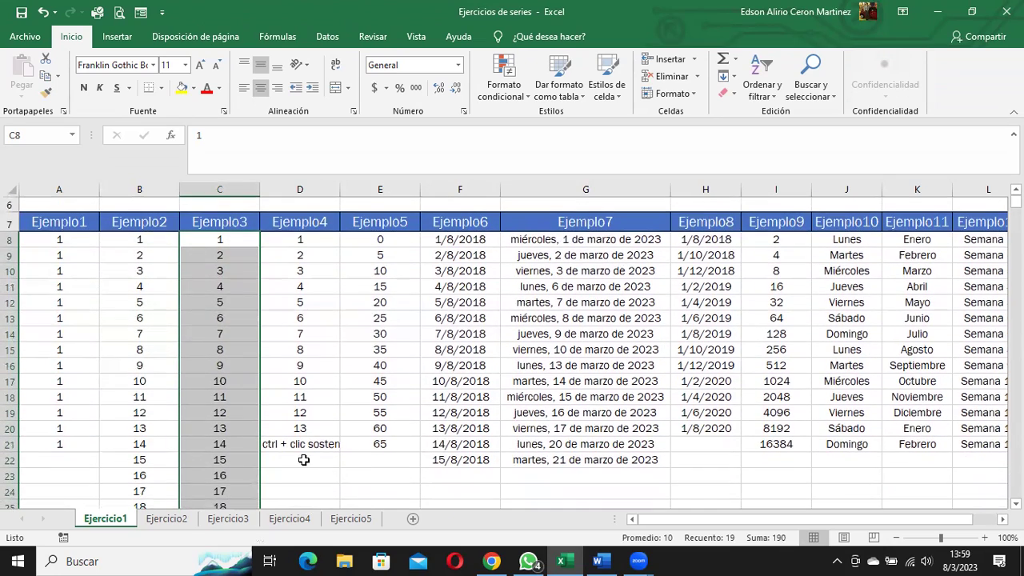
Step: Clear D9:D20 in the Ejemplo4 column and autofill the 1 in D8 down to D19 as a series increasing by 1
click(276, 444)
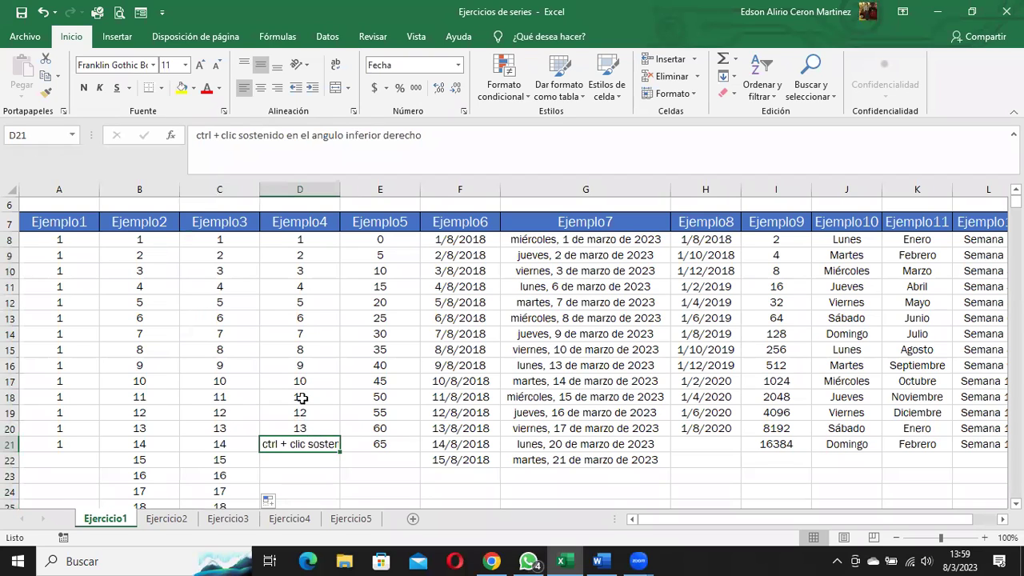
click(308, 238)
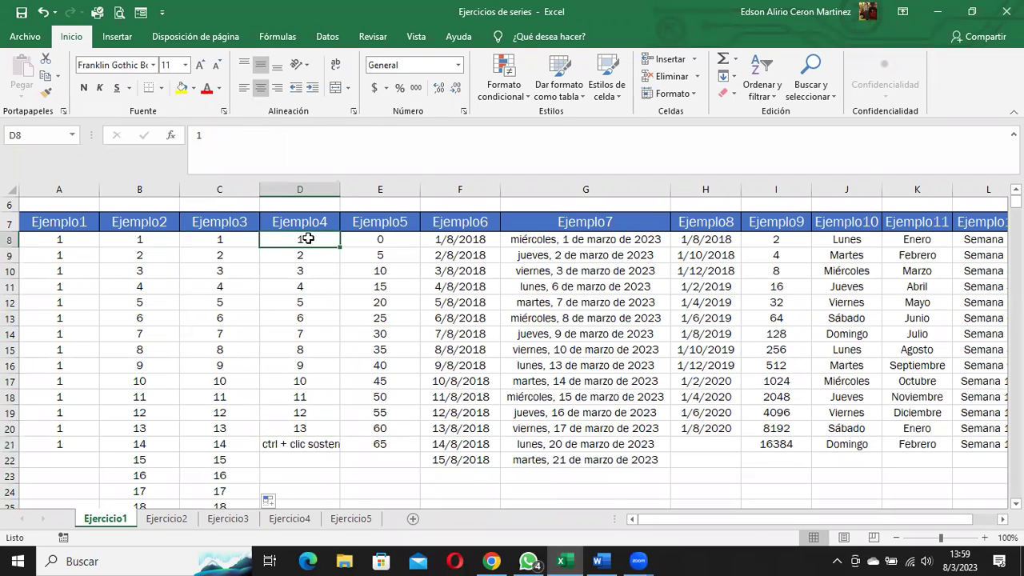
drag(305, 256, 311, 426)
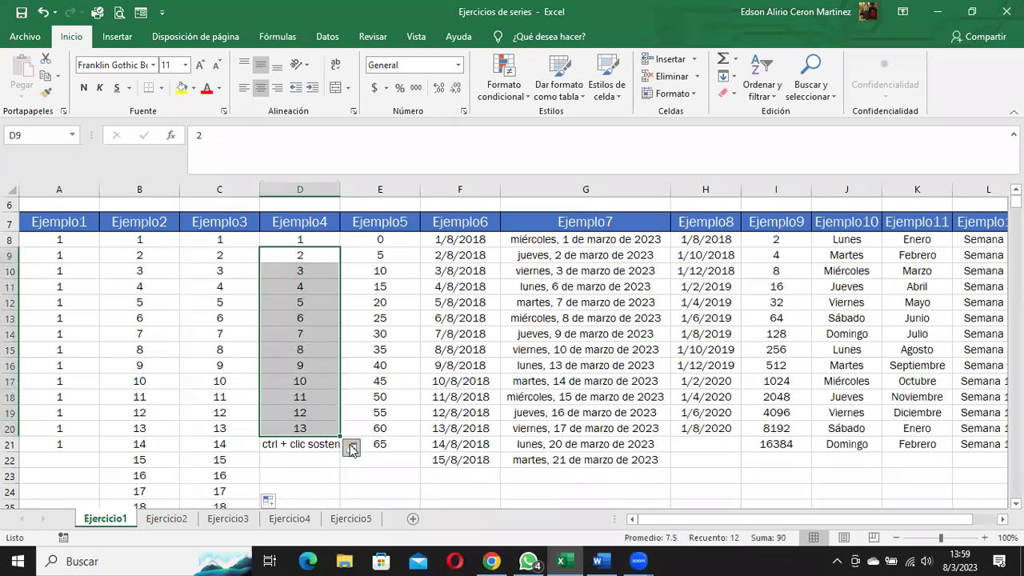
key(Delete)
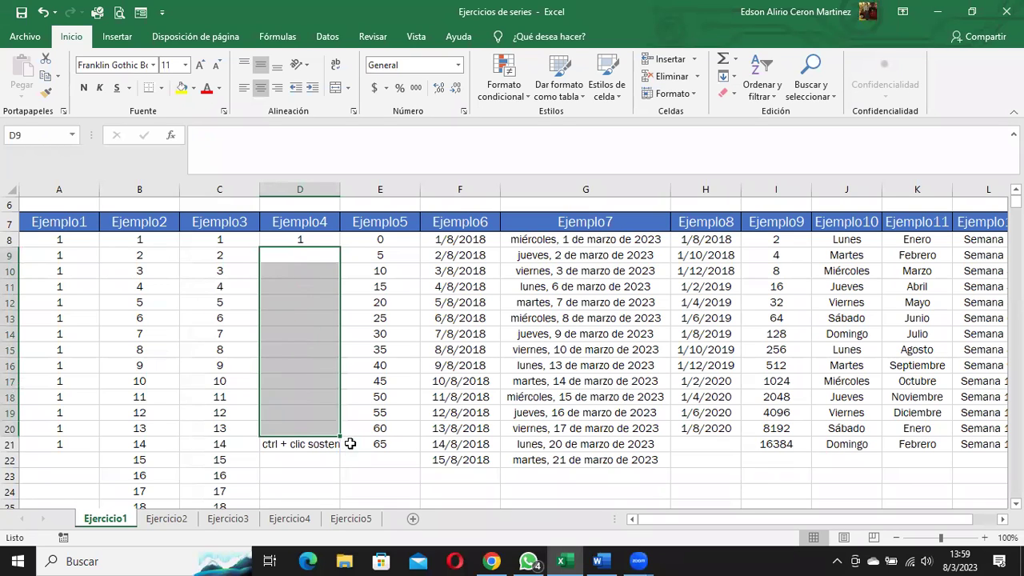
click(302, 240)
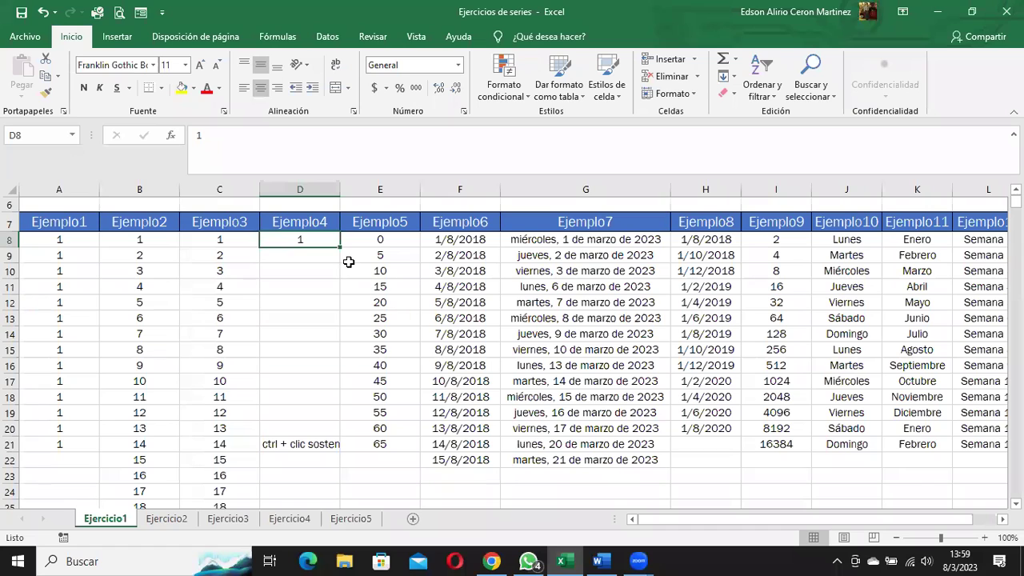
drag(338, 249, 340, 416)
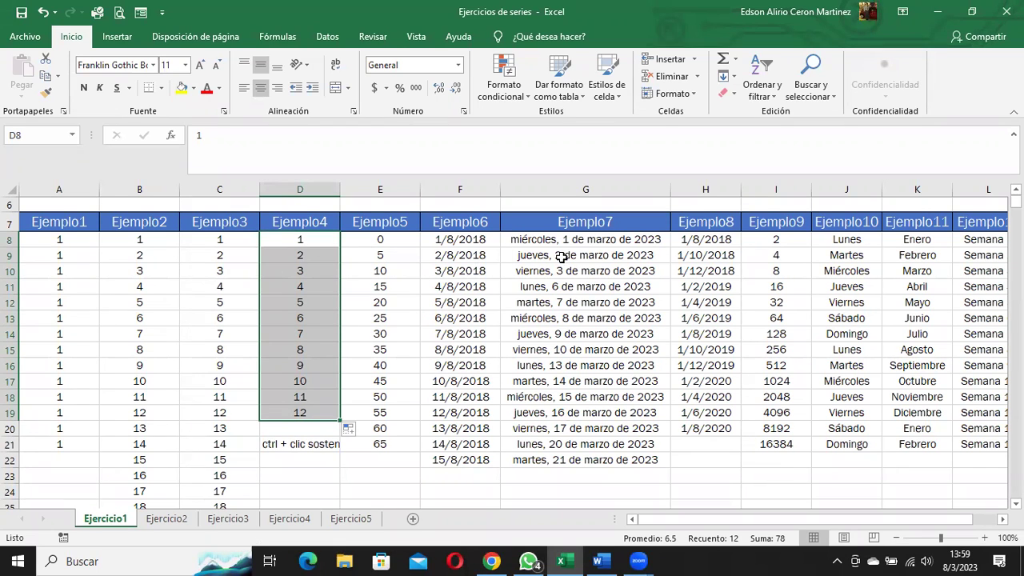
click(692, 240)
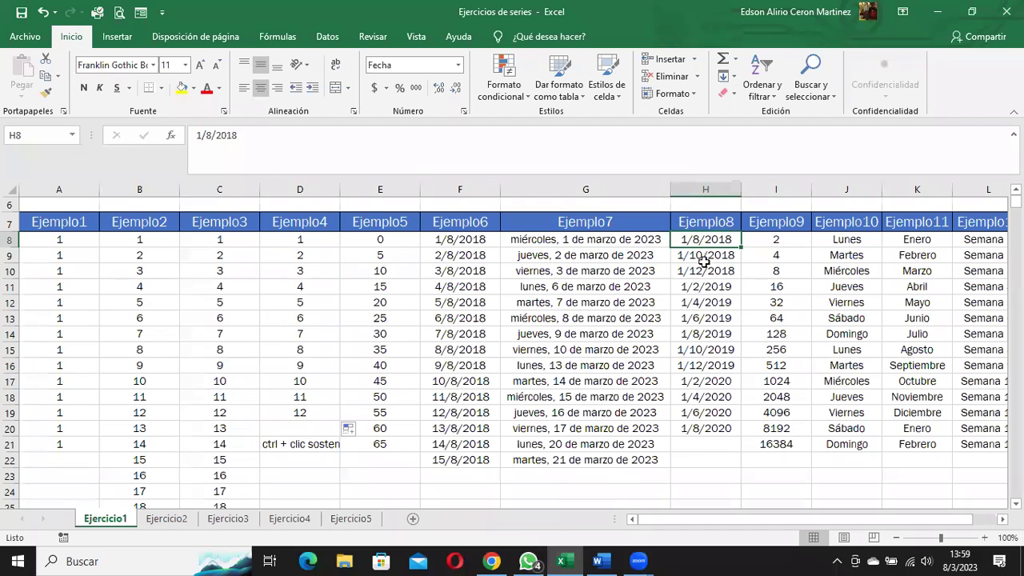
click(452, 238)
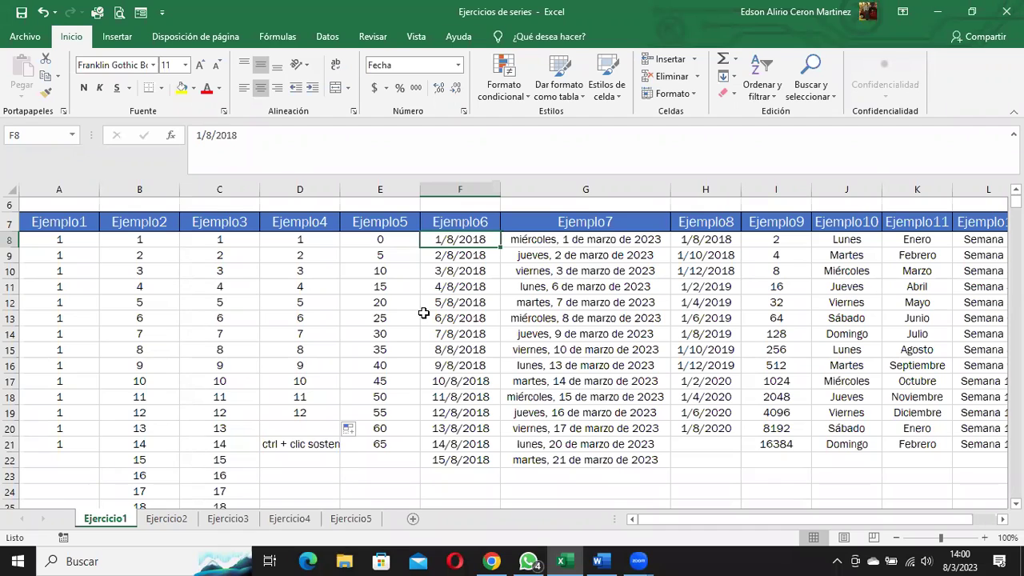
click(483, 66)
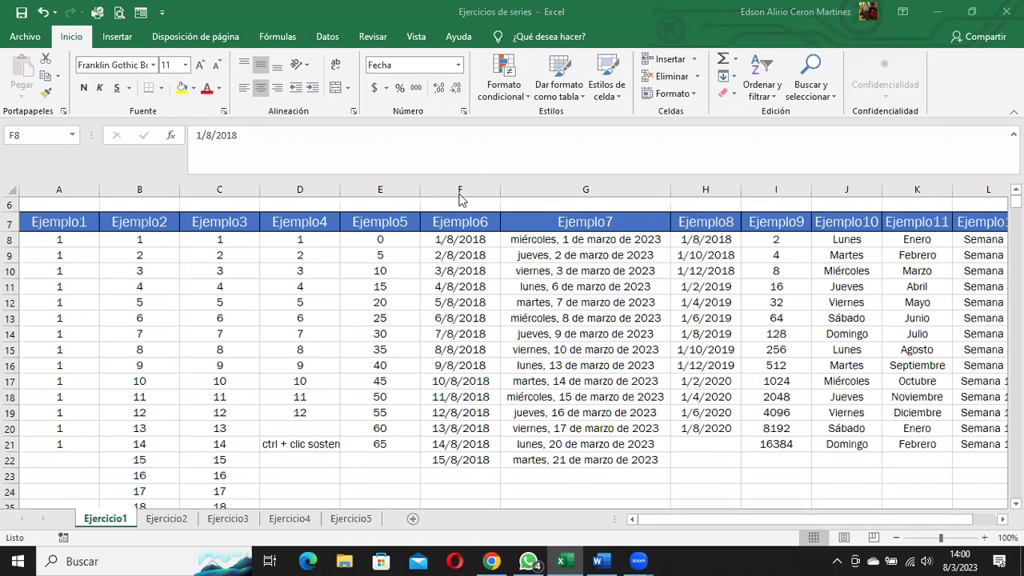
click(304, 290)
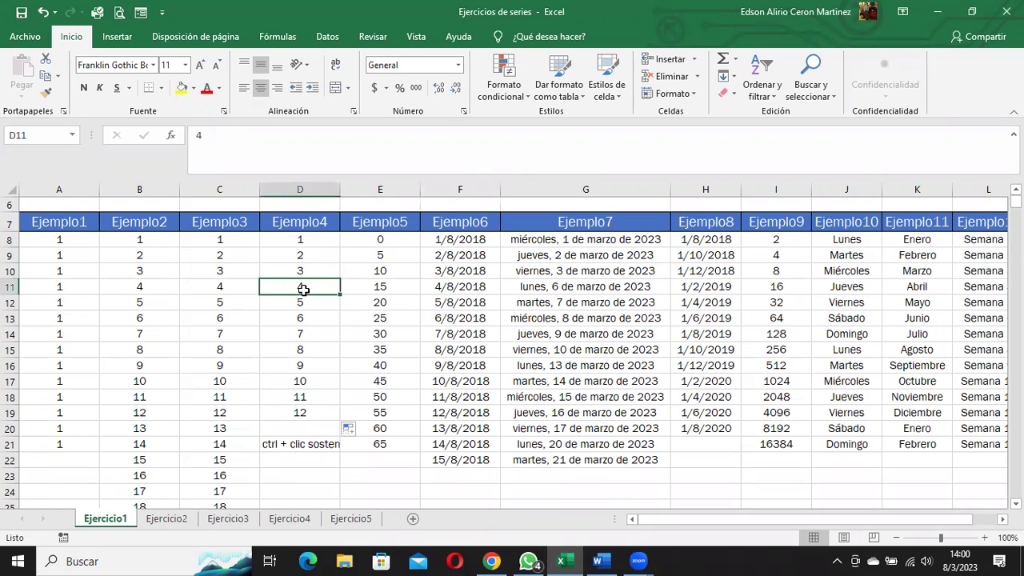